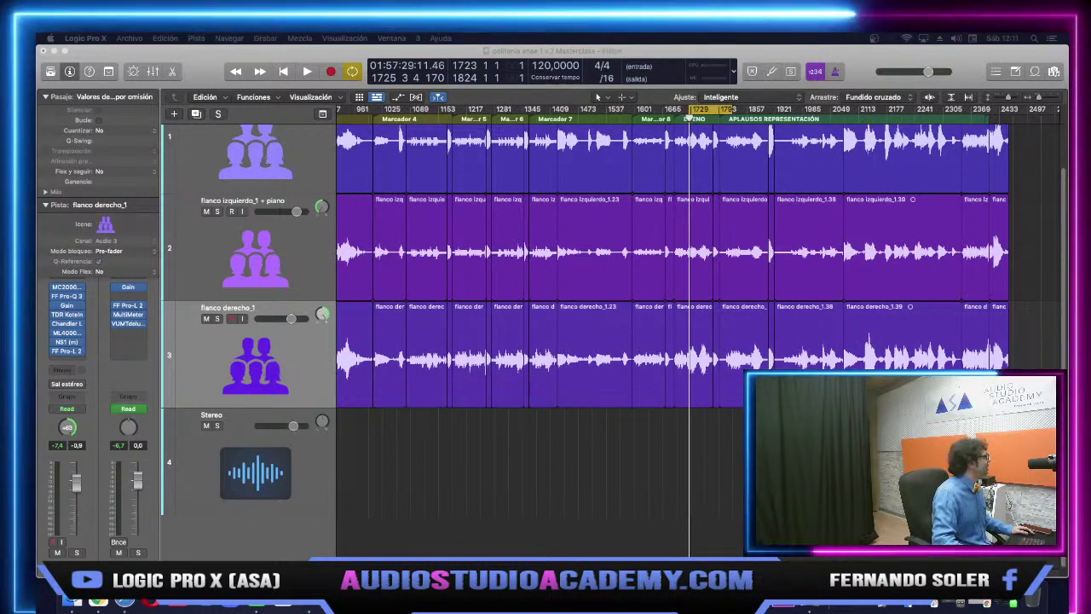
Bypass all insert effects and sends on the two flank tracks and the effect buses in the mixer.
left_click(531, 487)
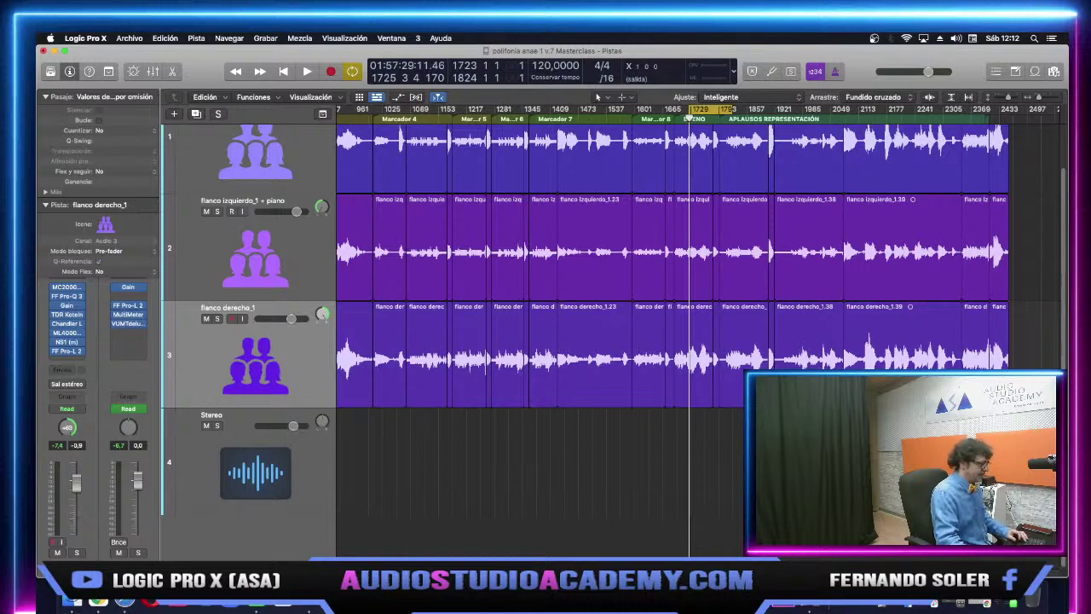
key("x")
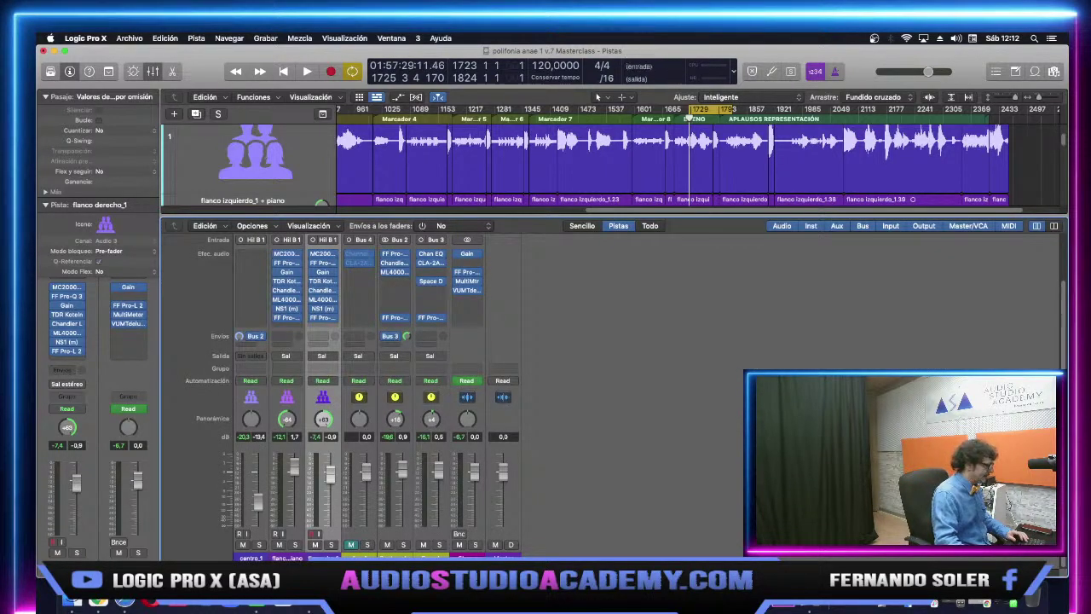
left_click(281, 253)
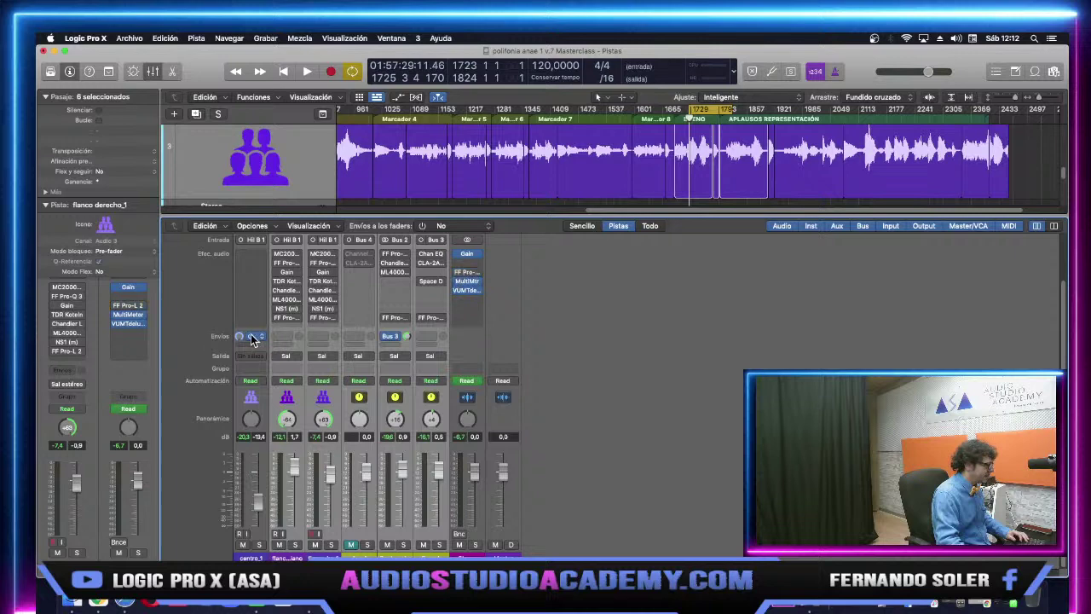
key("x")
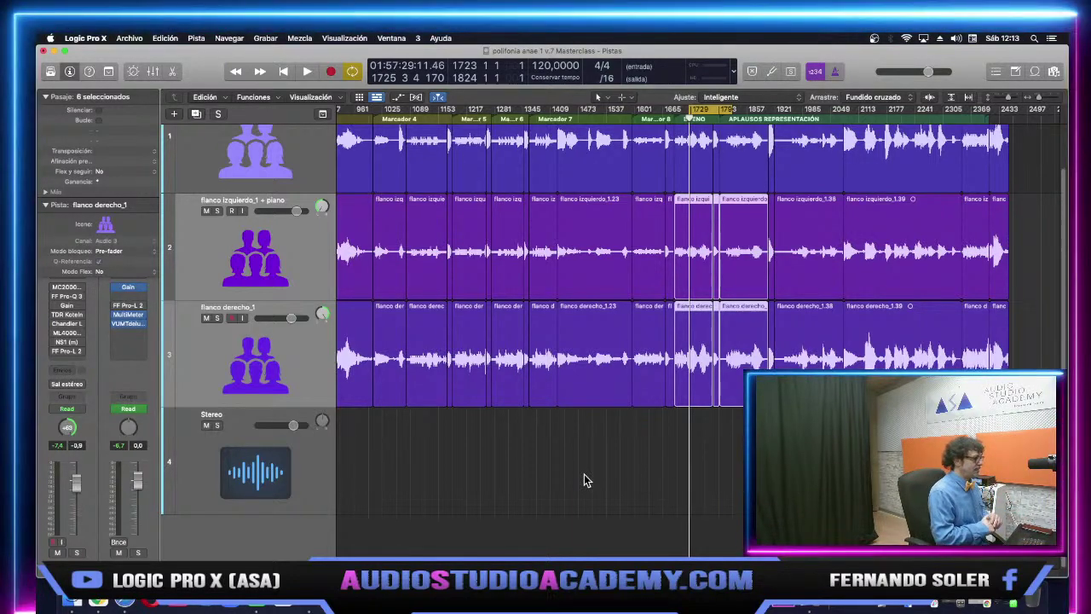
Deselect all regions and play the cycled BUENO passage to hear the unprocessed recording.
left_click(579, 483)
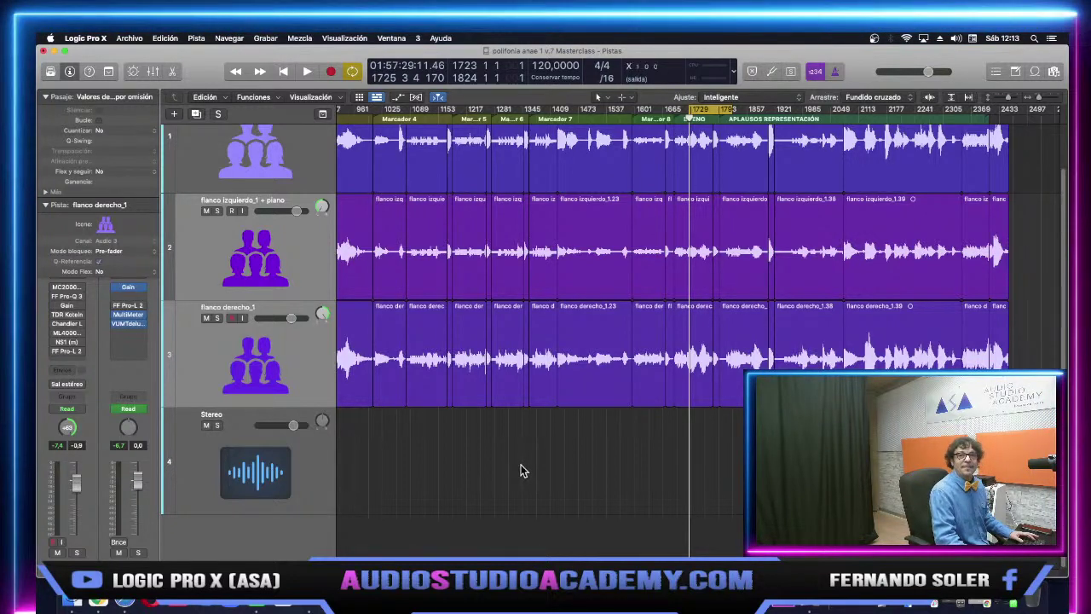
key("space")
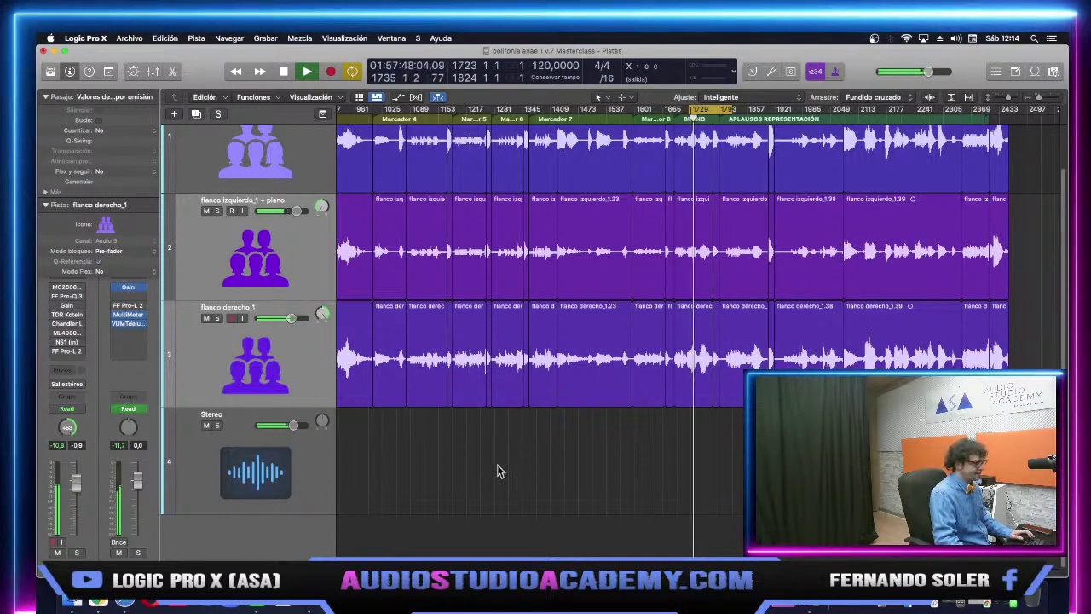
key("space")
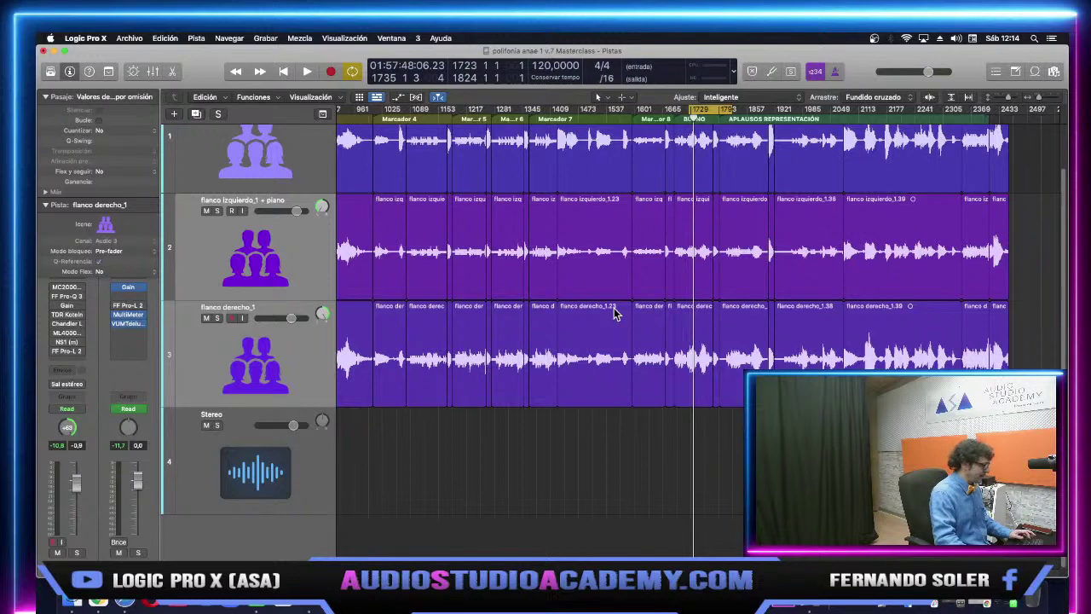
Play the unprocessed passage with the mixer shown and zoom the timeline in around the cycle range.
key("x")
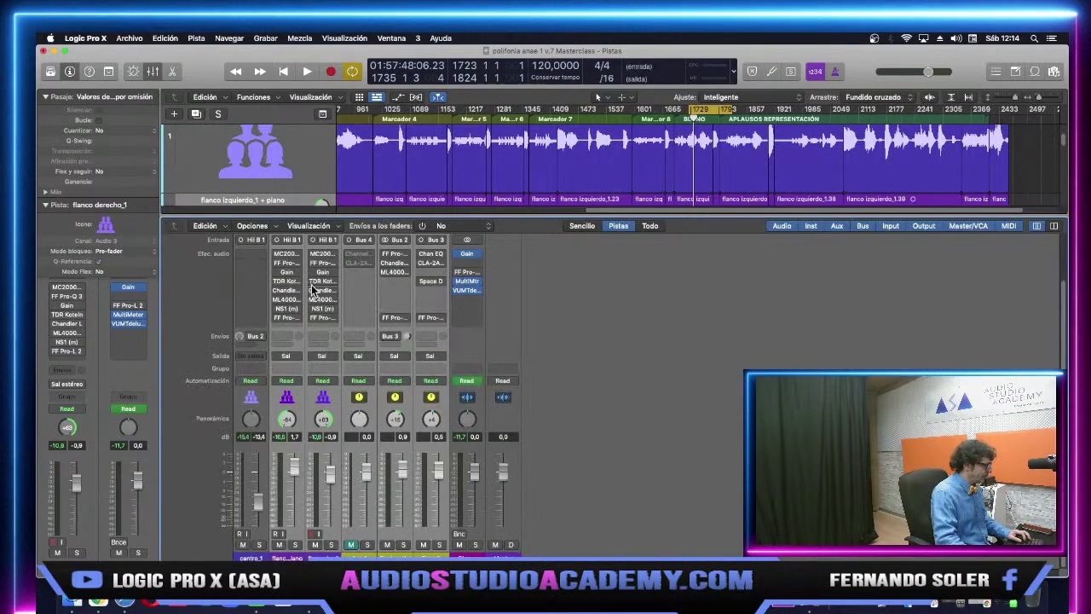
key("space")
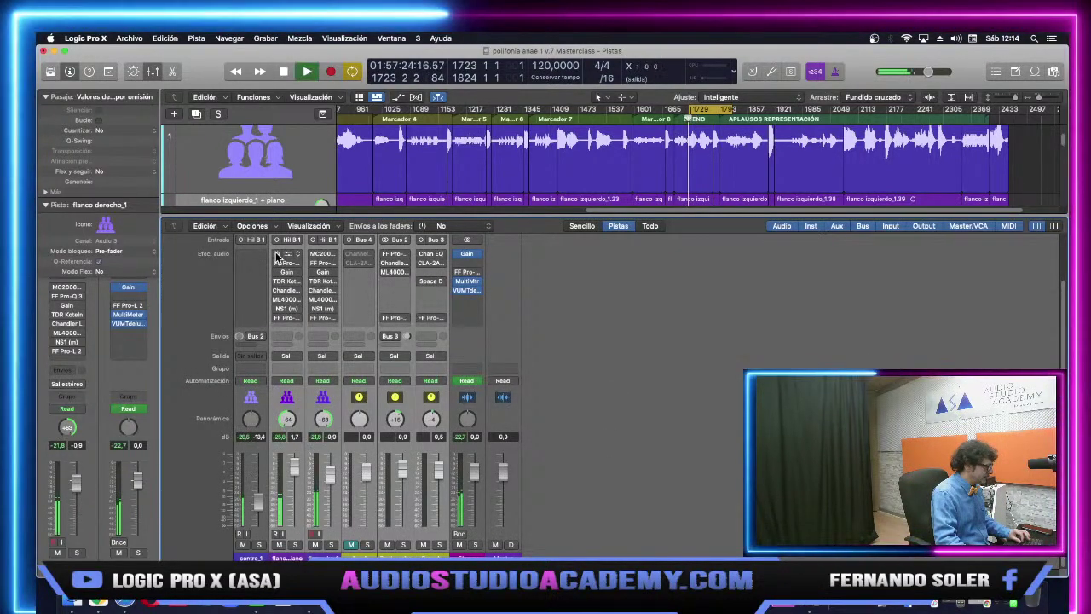
left_click(1040, 97)
key("space")
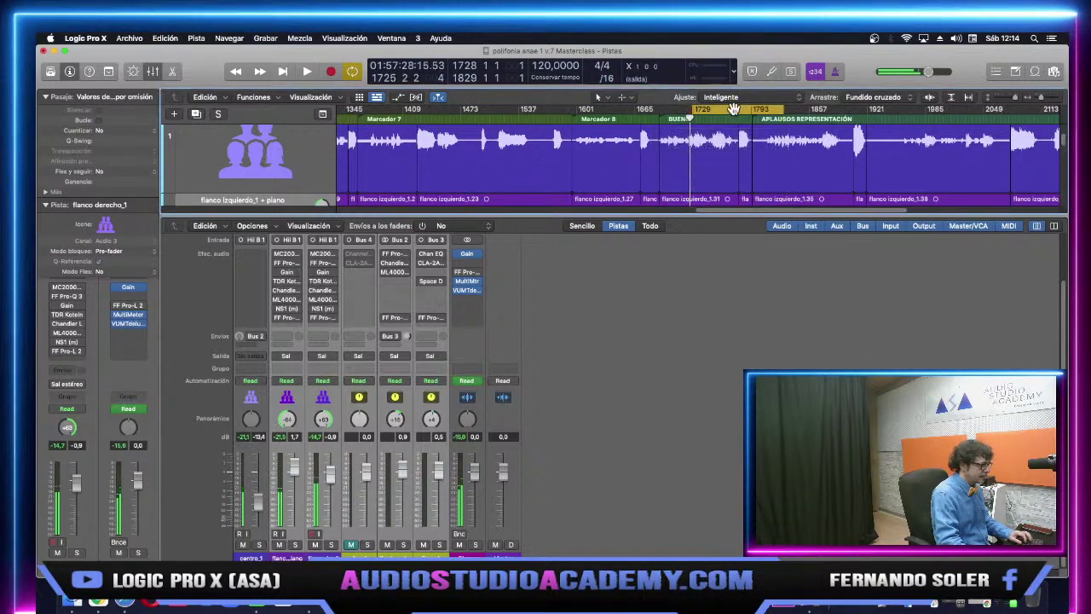
Shift the cycle range to bars 1733–1834 and play it with the insert effects and sends re-enabled.
key("space")
left_click_drag(714, 109, 723, 109)
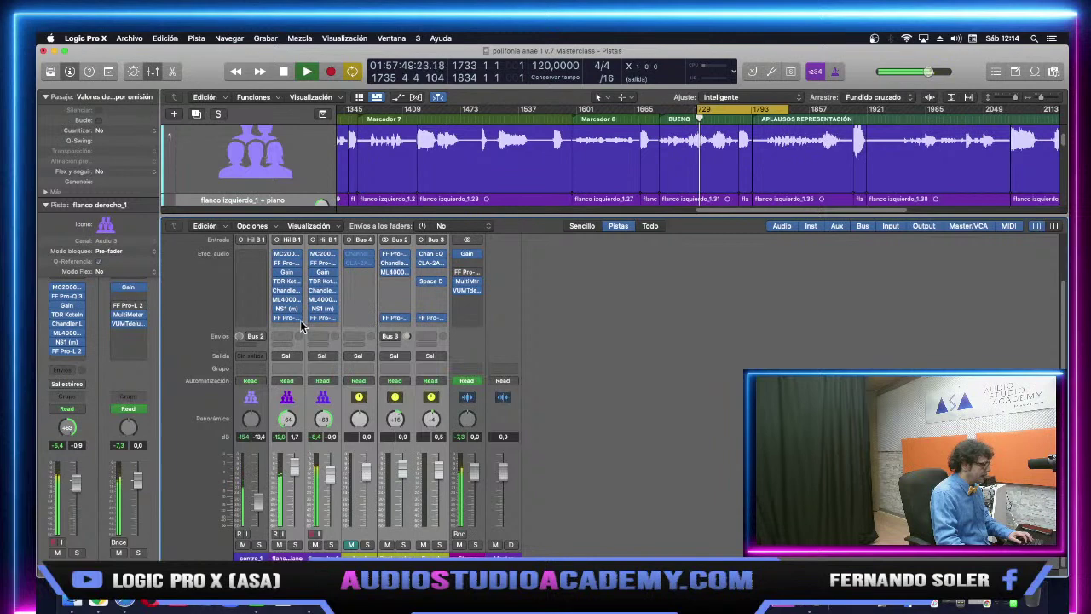
left_click(386, 338)
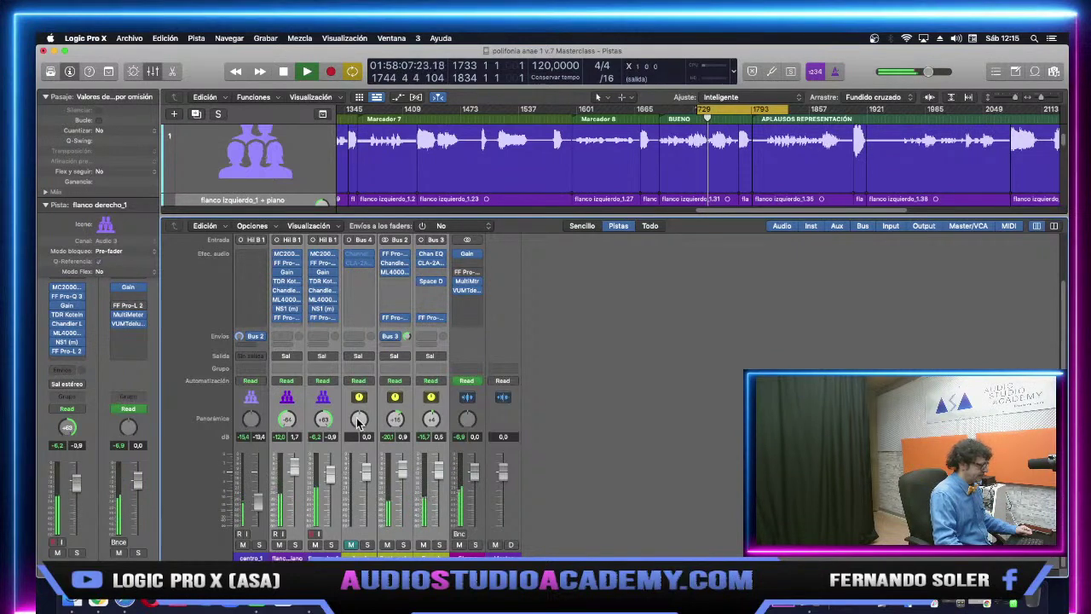
key("space")
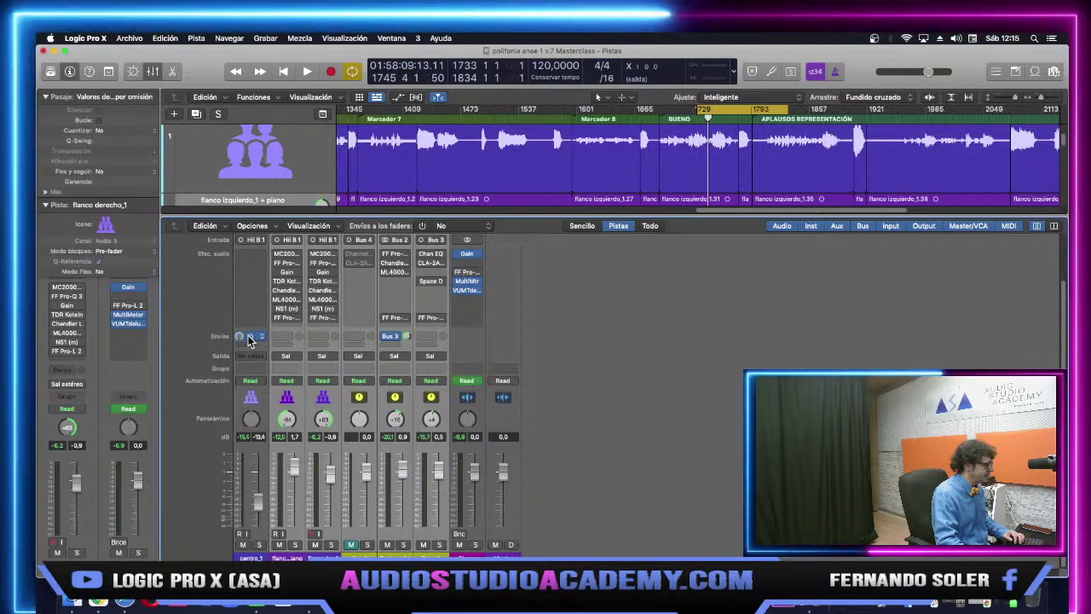
Play the cycled passage again with the flank and bus effects and the sends bypassed.
key("space")
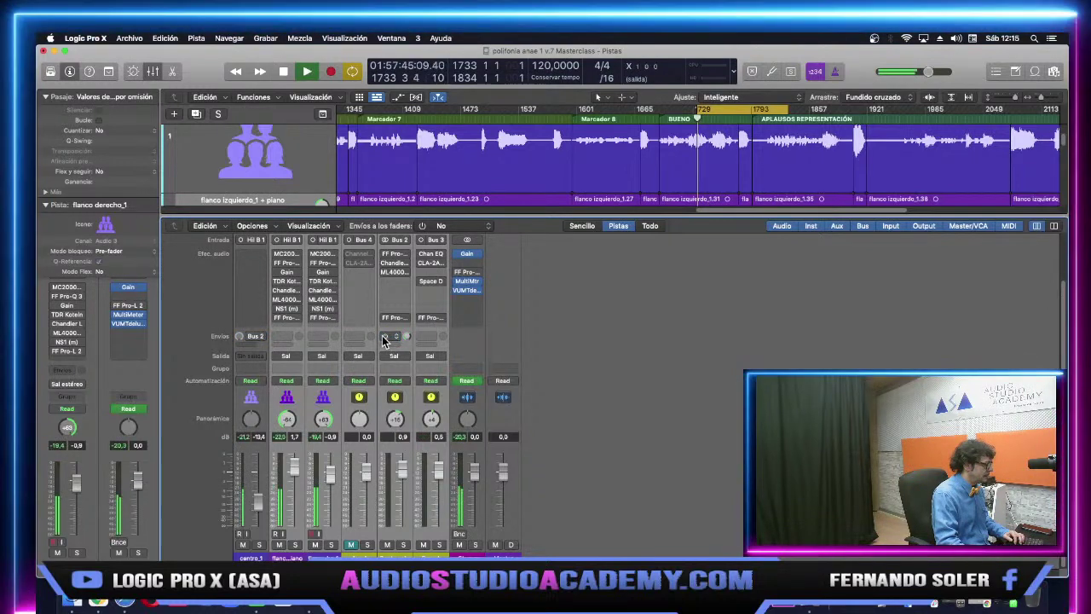
left_click(385, 338)
left_click(282, 264)
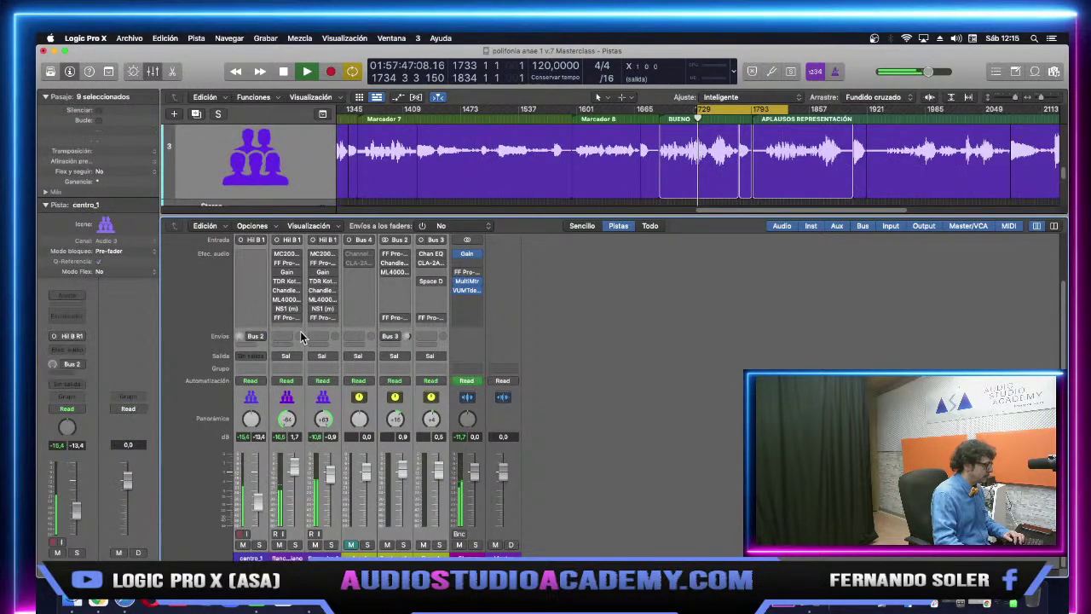
key("space")
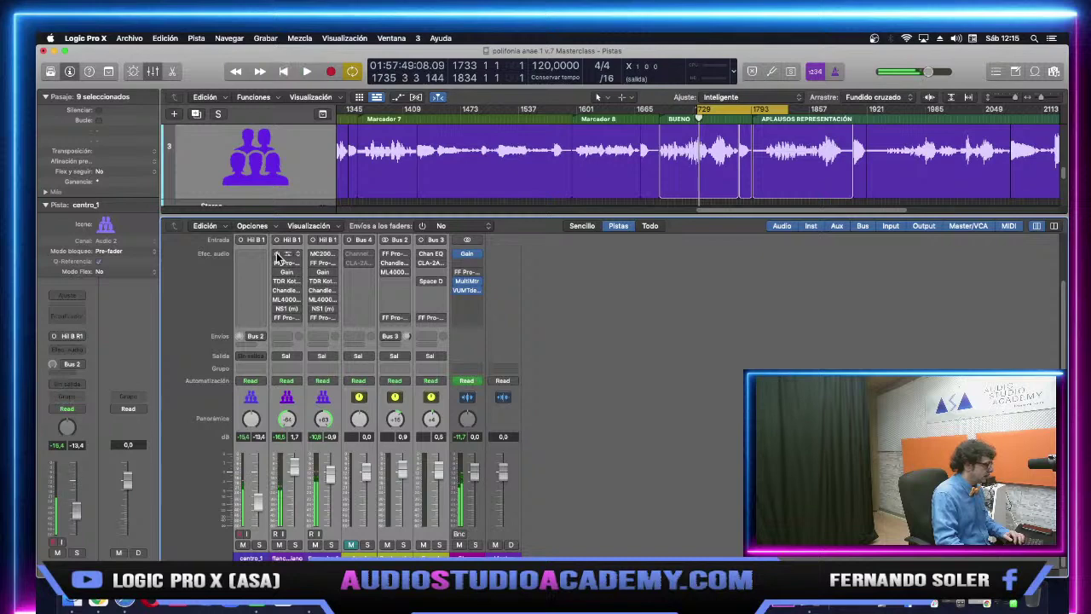
Re-enable the insert effects and bus sends on the choir channels and play the processed passage.
left_click_drag(281, 260, 242, 339)
key("space")
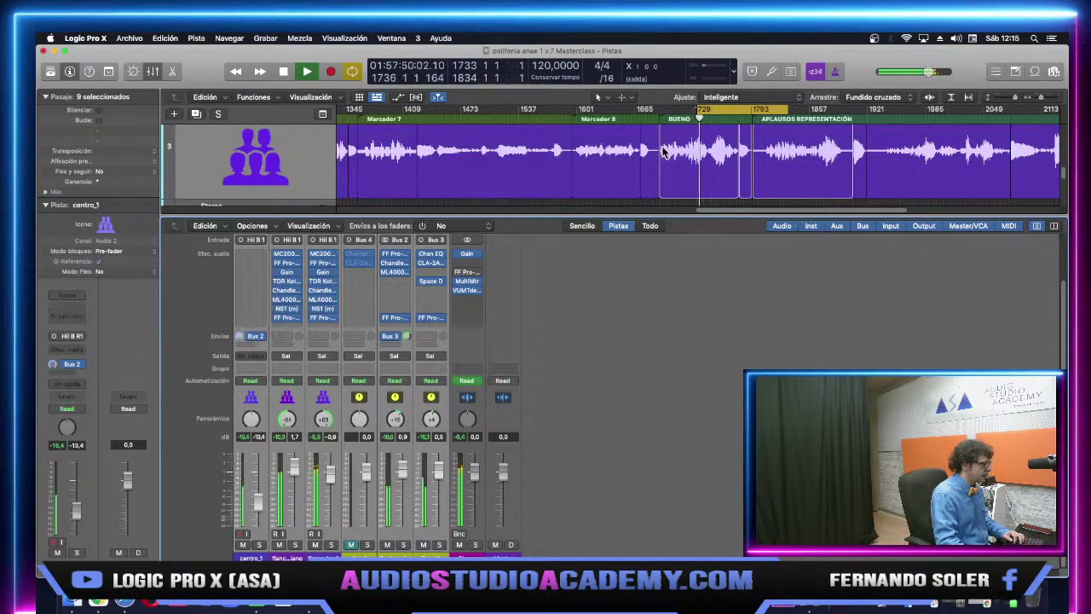
key("space")
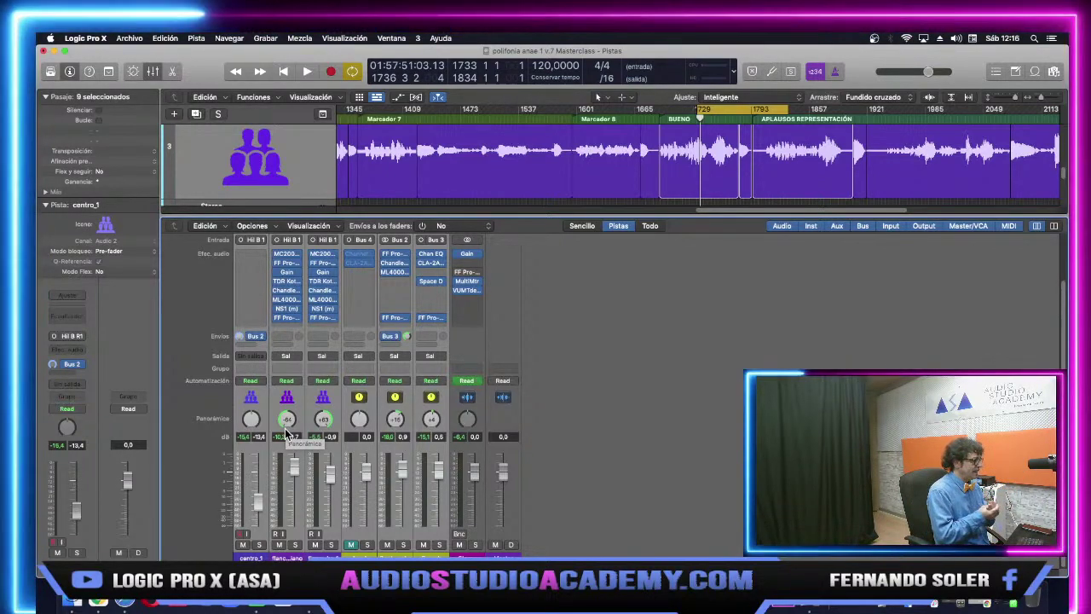
Review the left flank track's MC2000 multiband compressor and open its Pro-Q 3 equalizer.
left_click(293, 257)
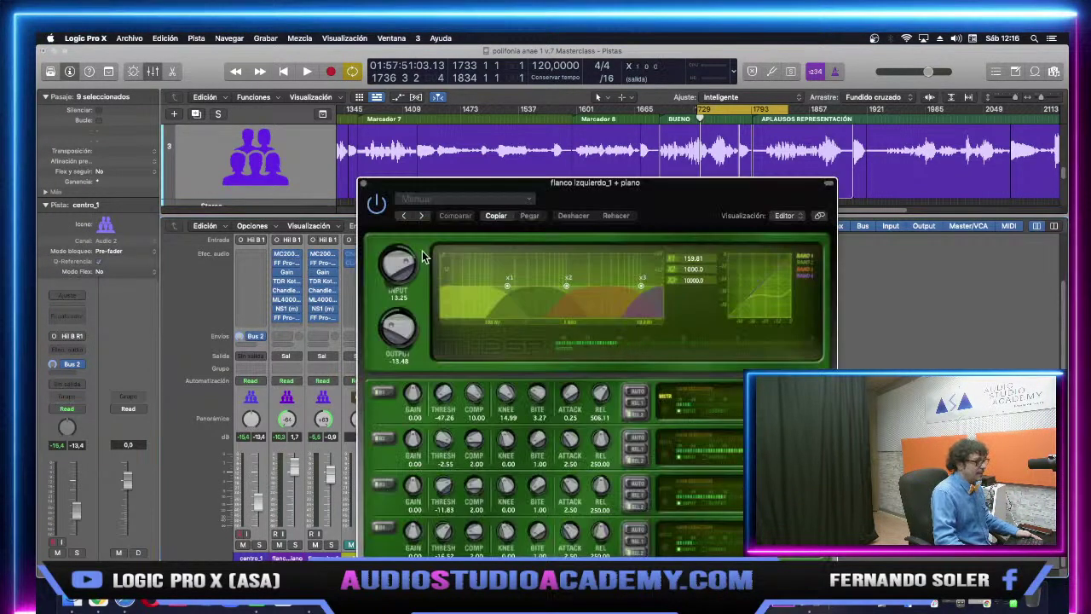
left_click(361, 184)
left_click(286, 262)
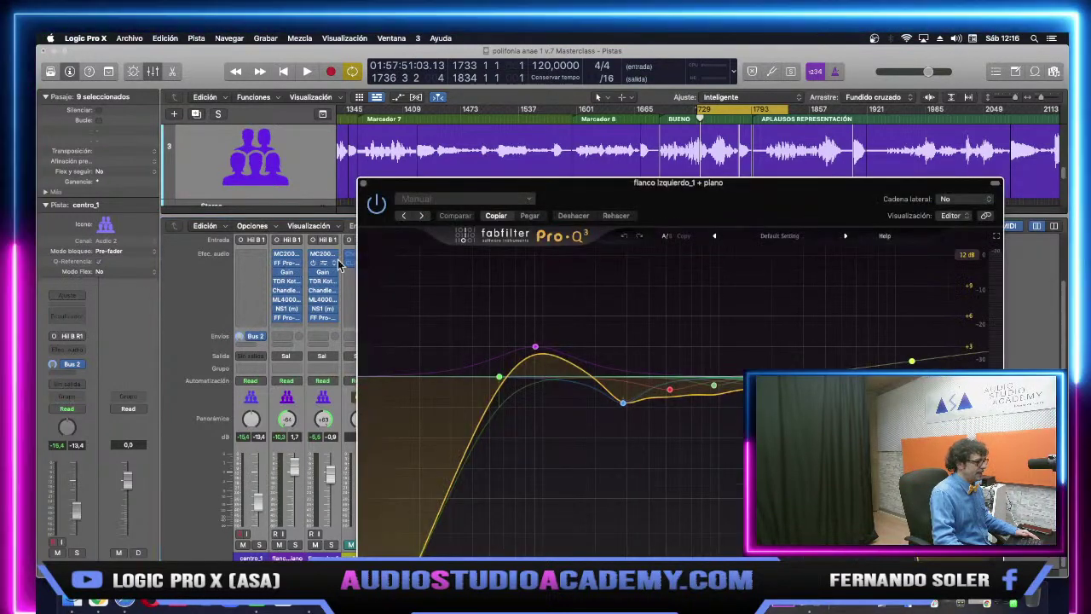
left_click_drag(657, 187, 652, 143)
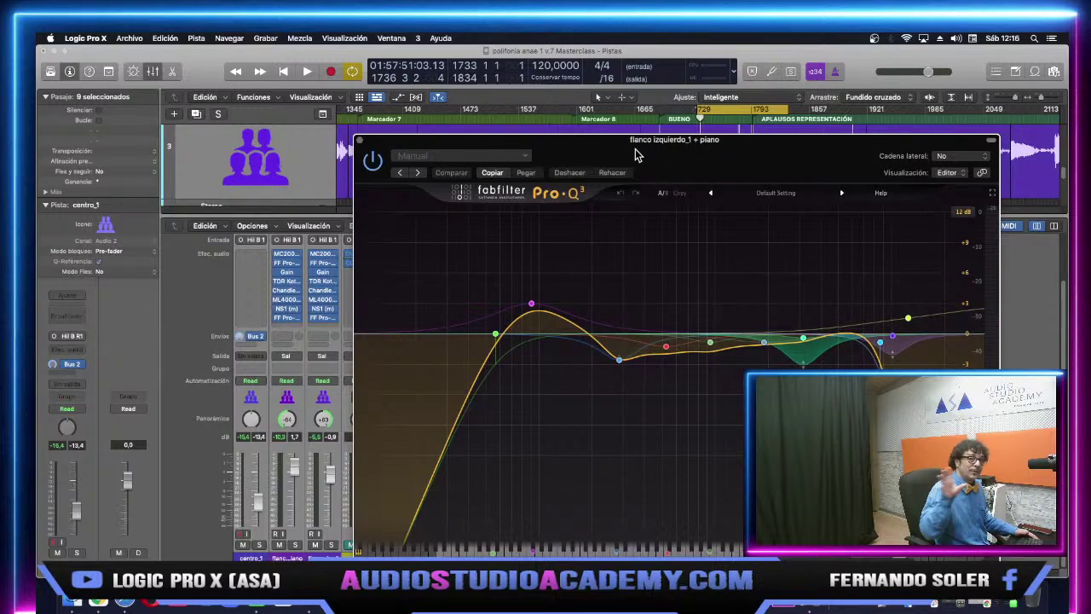
left_click_drag(599, 148, 631, 137)
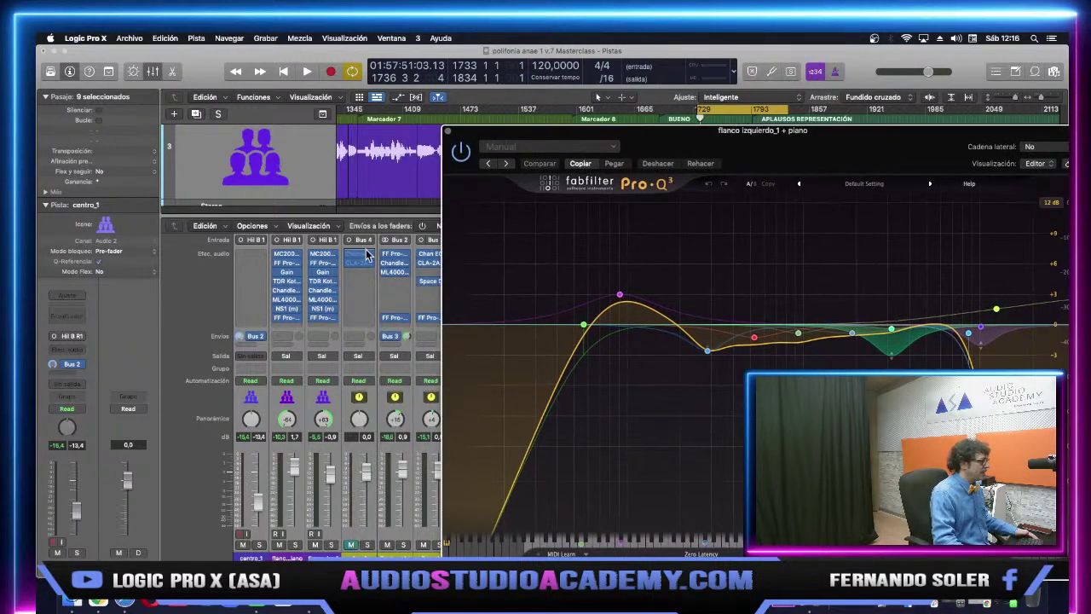
Compare the right flank's Pro-Q 3 curve side by side with the left flank's, and close both equalizers.
left_click(323, 264)
left_click_drag(823, 175, 445, 133)
left_click_drag(772, 130, 847, 128)
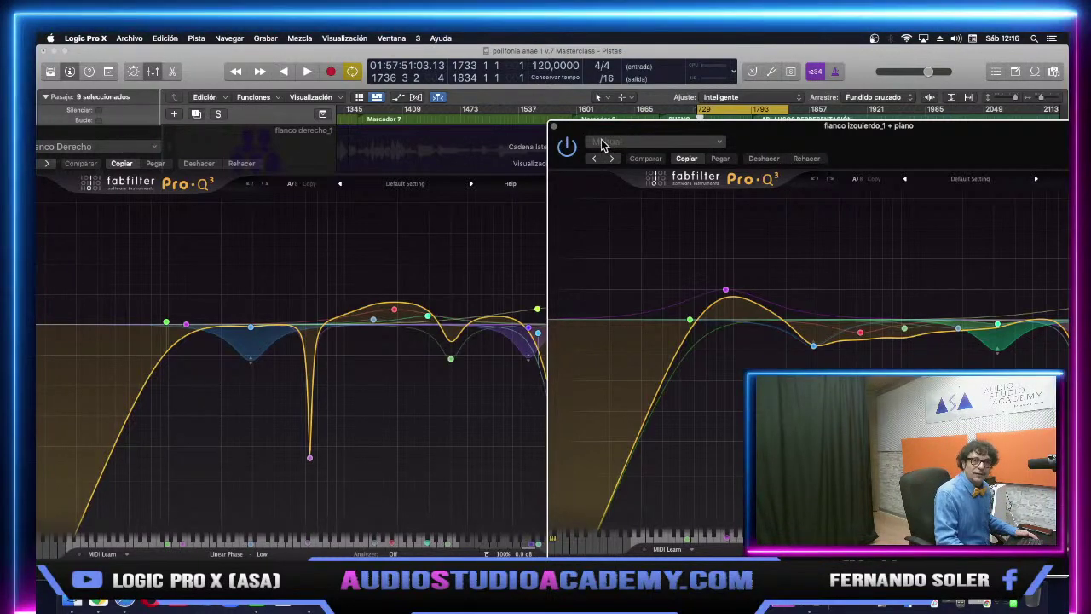
left_click(554, 130)
left_click_drag(423, 132, 478, 140)
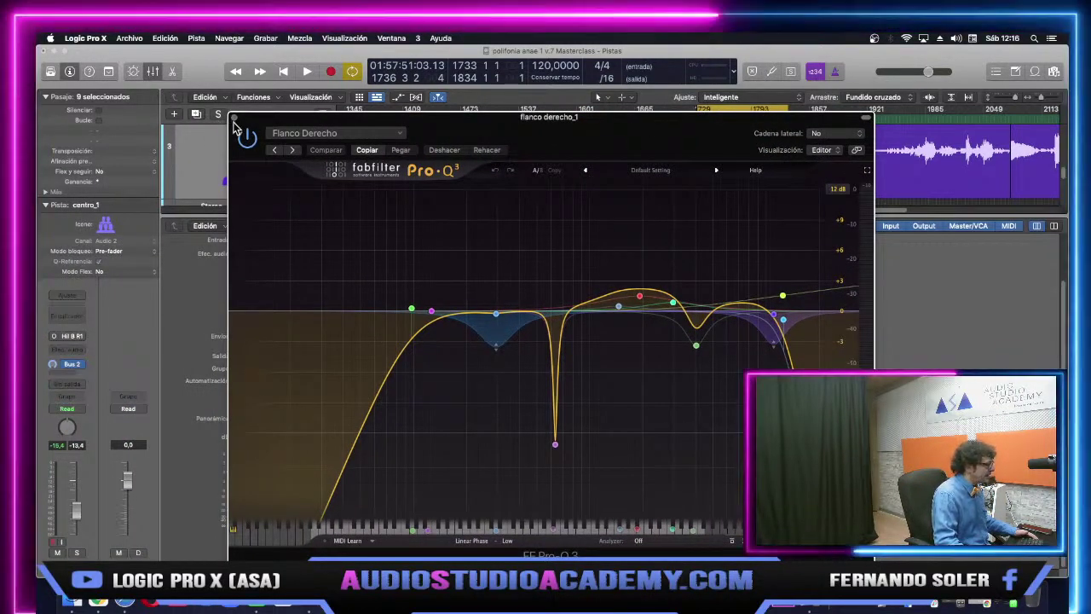
left_click(236, 121)
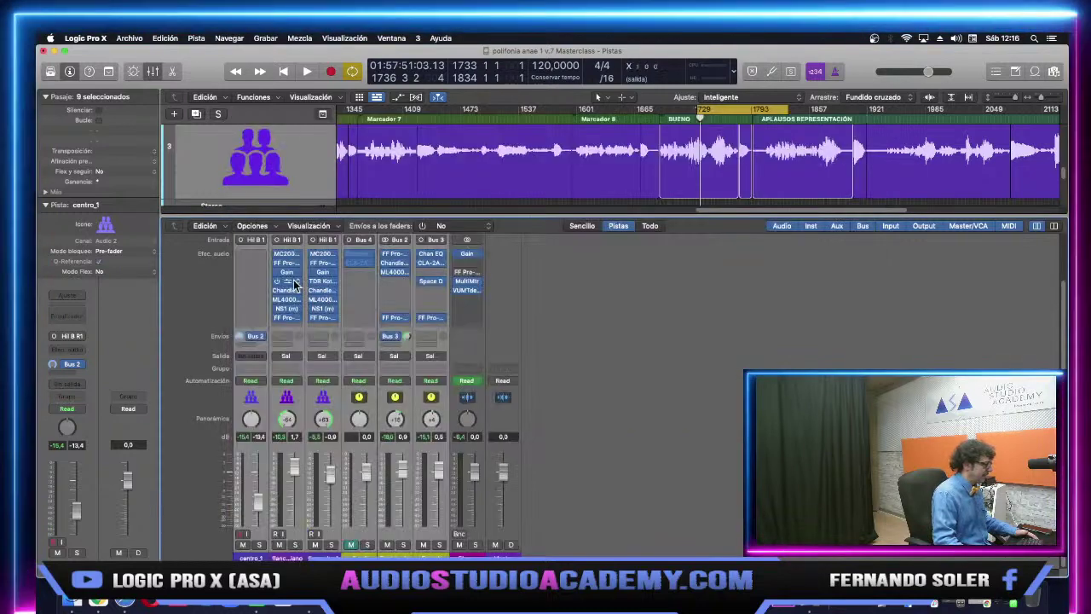
Compare the TDR Kotelnikov GE compressor settings of the left and right flank tracks side by side, and close both.
left_click(286, 283)
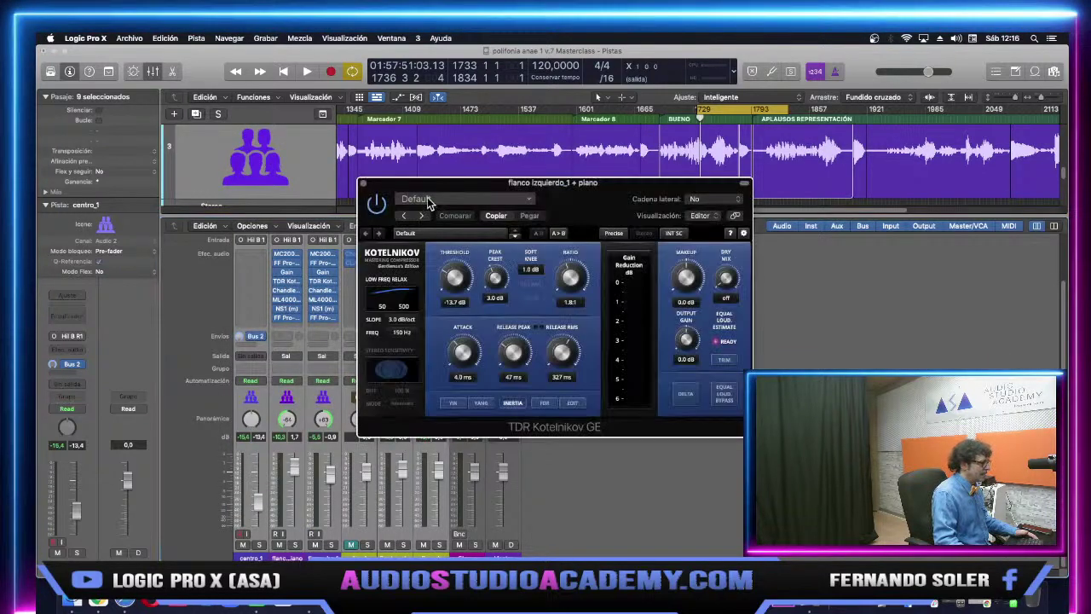
left_click_drag(418, 193, 598, 194)
left_click(325, 282)
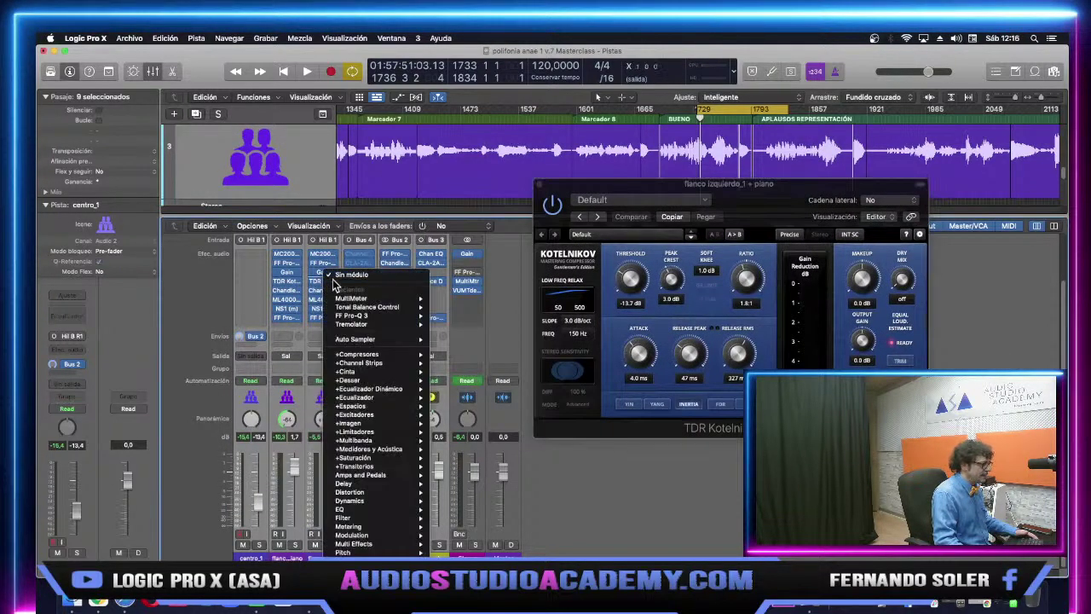
left_click(362, 245)
left_click(323, 283)
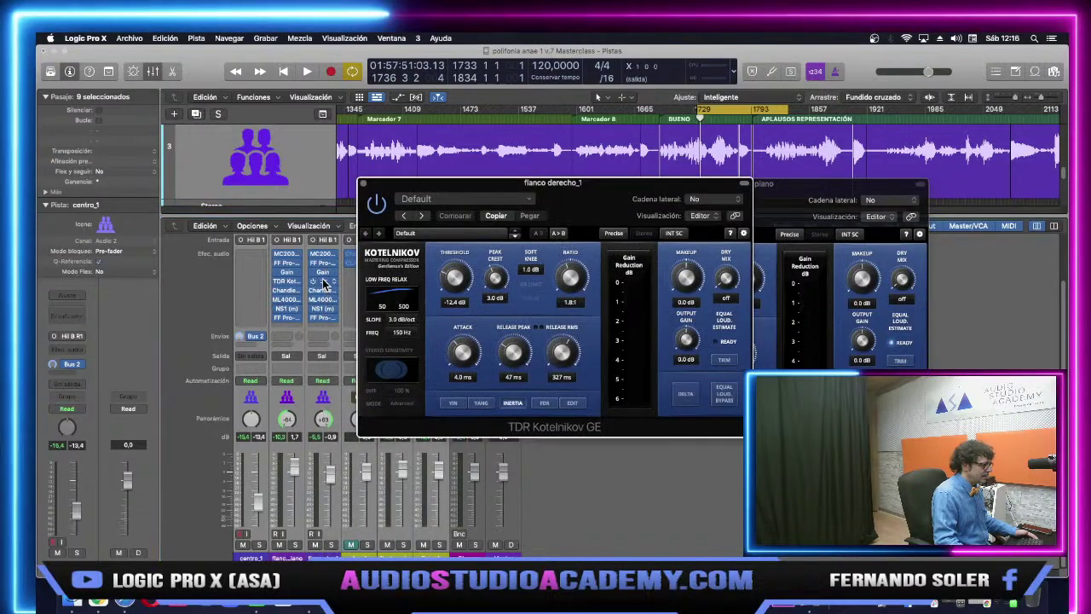
left_click_drag(580, 195, 388, 194)
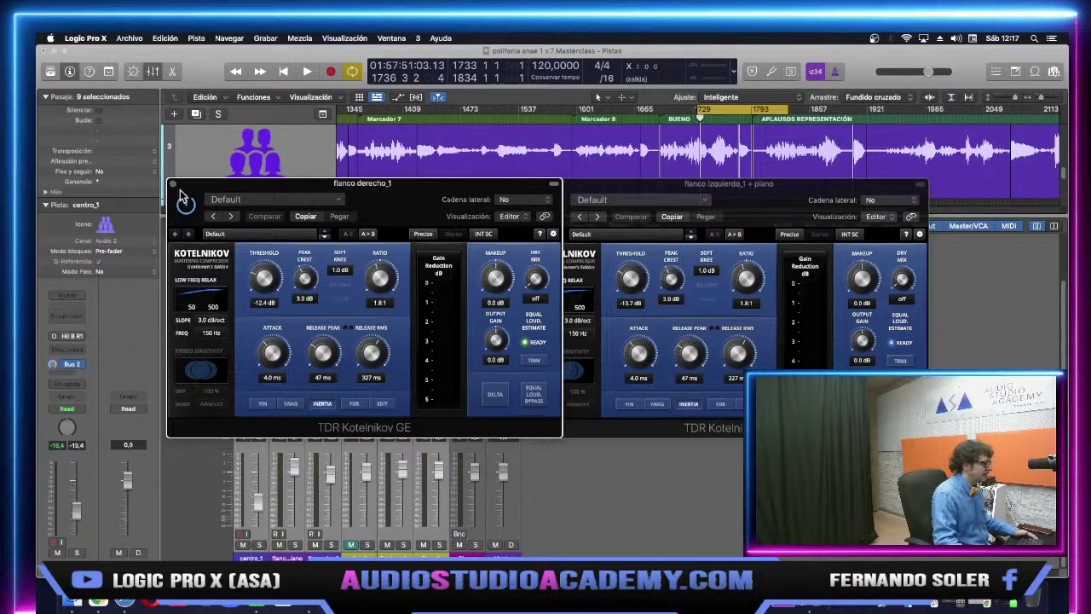
left_click(173, 184)
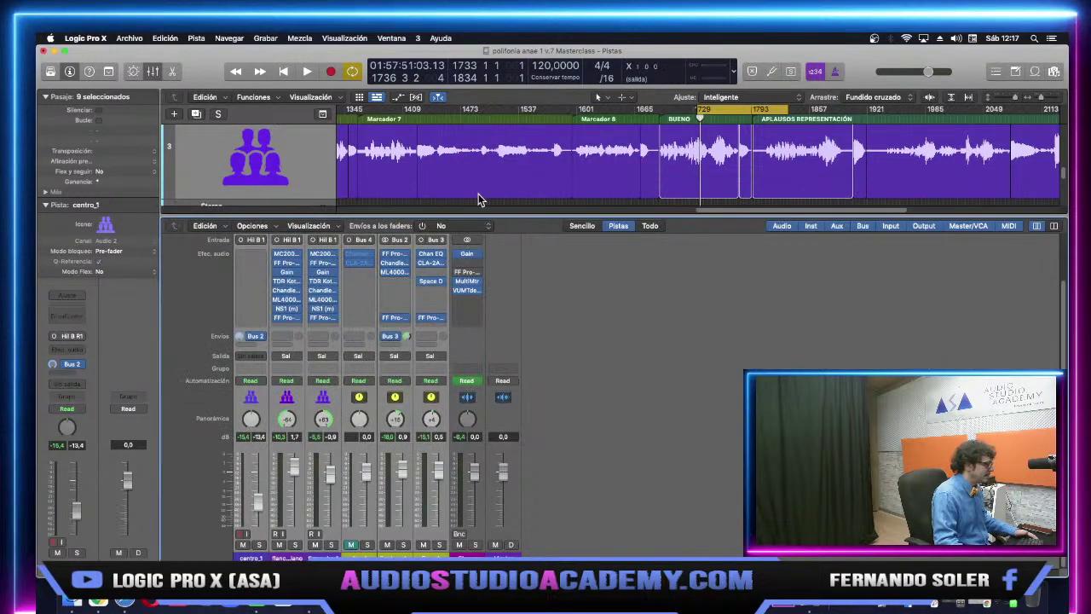
left_click(534, 184)
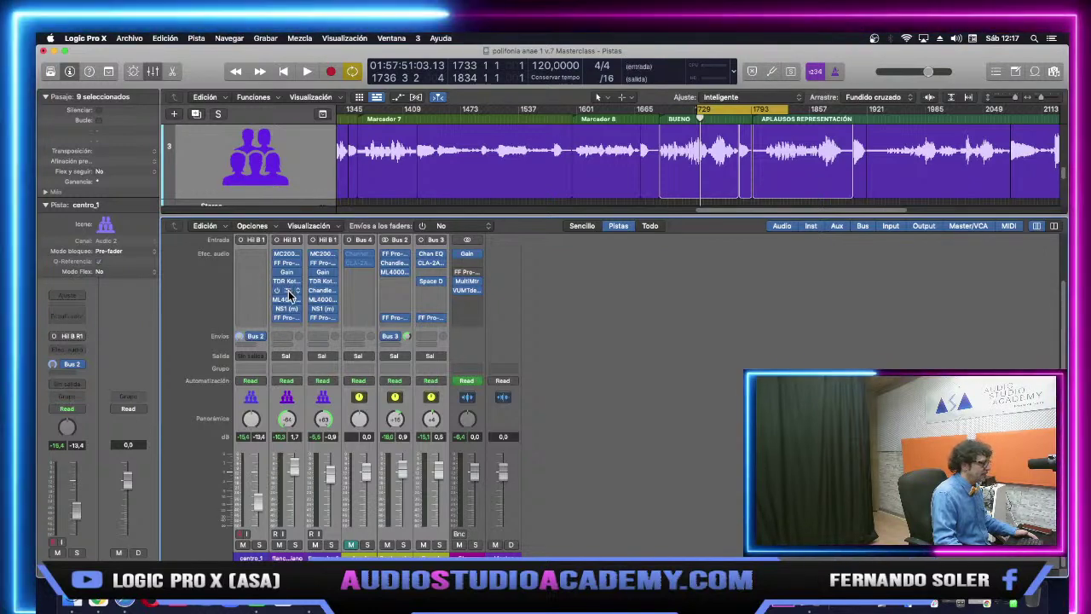
Compare the Chandler Limited Curve Bender equalizer settings of the left and right flank tracks side by side, and close both.
left_click(289, 291)
left_click_drag(530, 187, 627, 186)
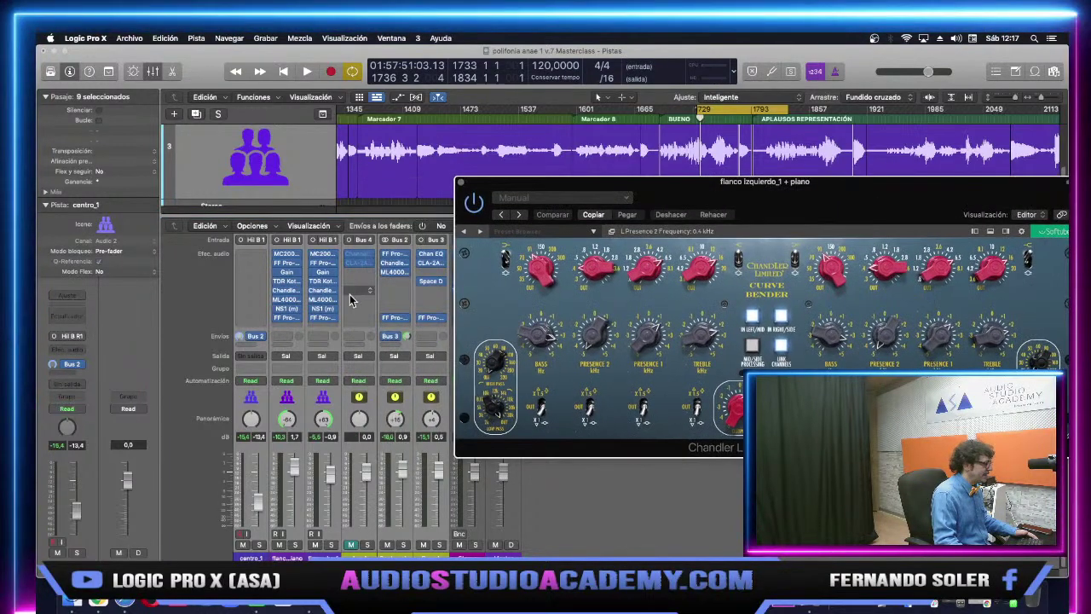
left_click(322, 291)
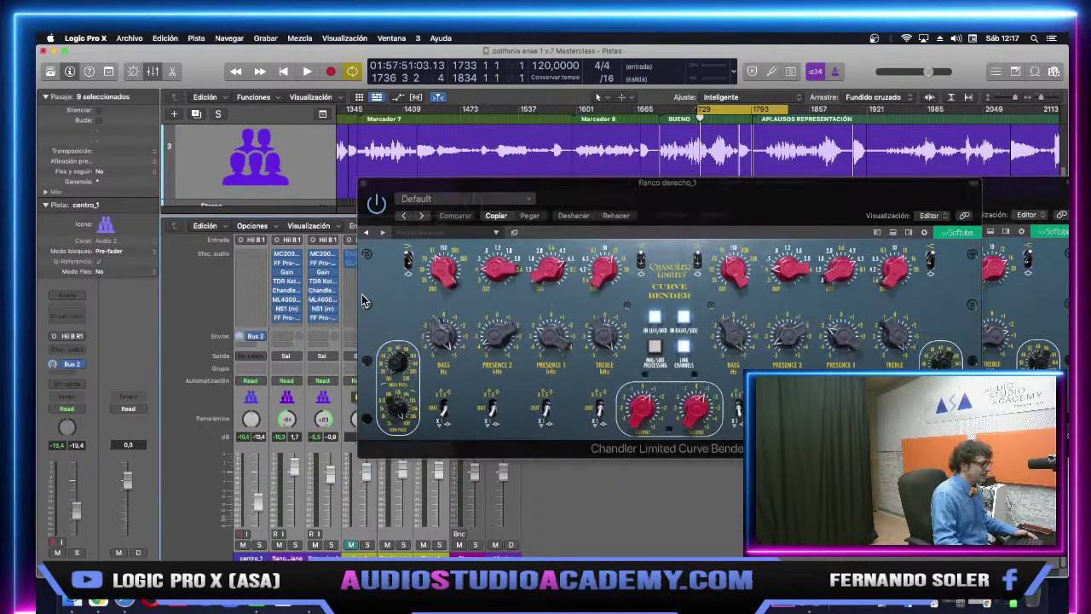
left_click_drag(791, 208, 440, 210)
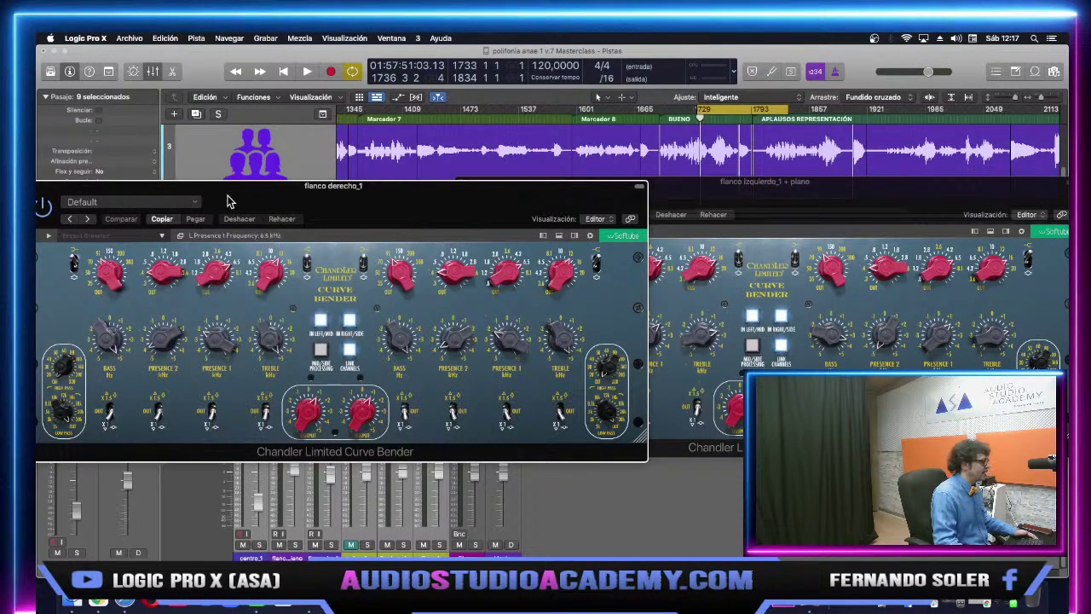
left_click_drag(229, 201, 299, 213)
left_click(122, 205)
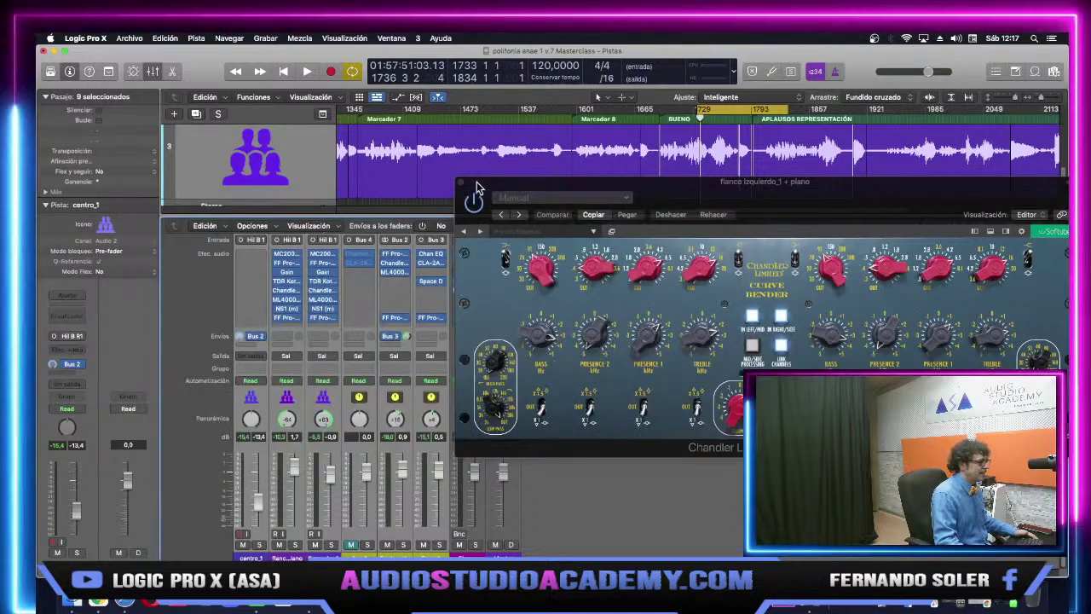
left_click(461, 183)
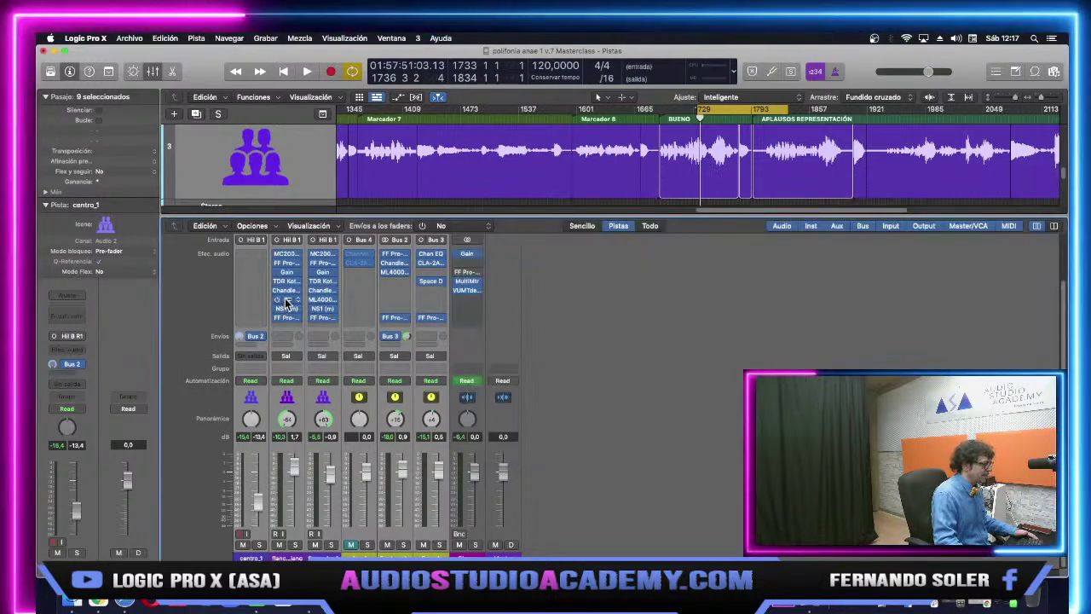
Compare the ML4000 ML4 multiband dynamics settings of the left and right flank tracks, and close both plug-ins.
left_click(392, 271)
left_click_drag(469, 194, 627, 189)
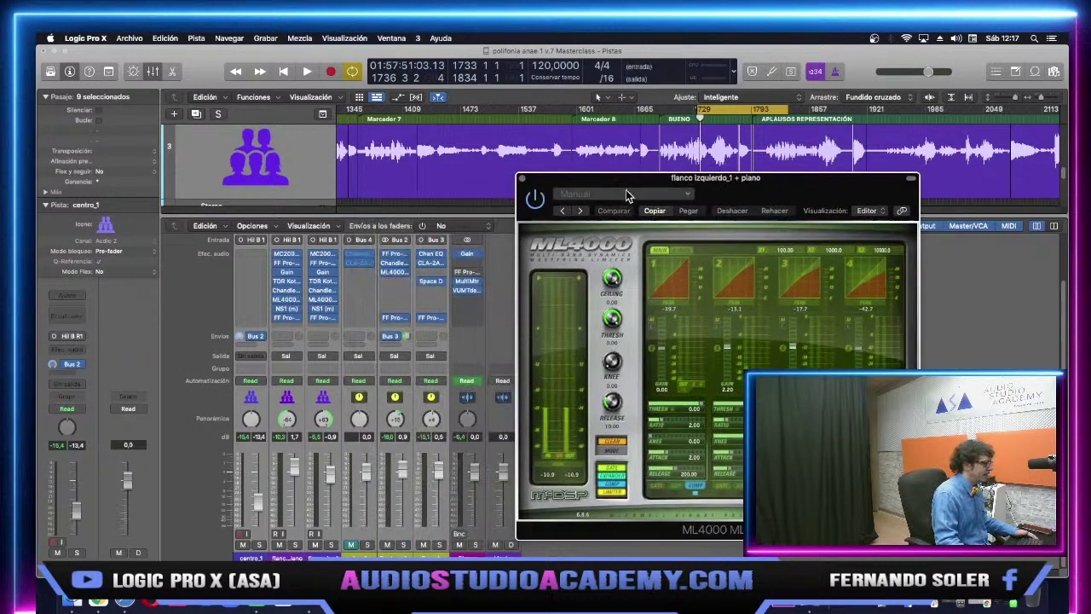
left_click(324, 300)
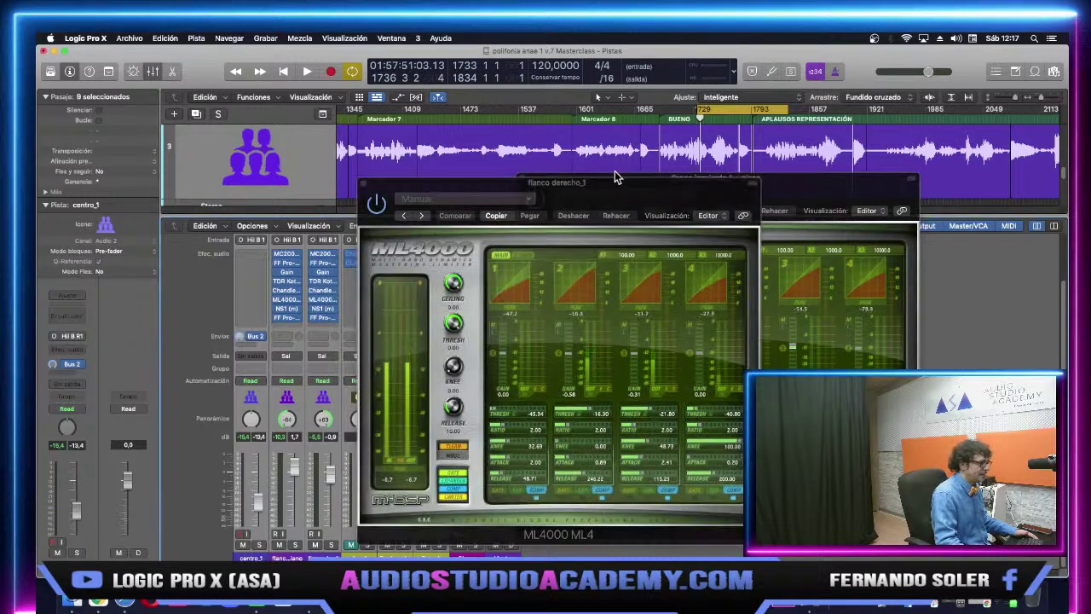
left_click(482, 173)
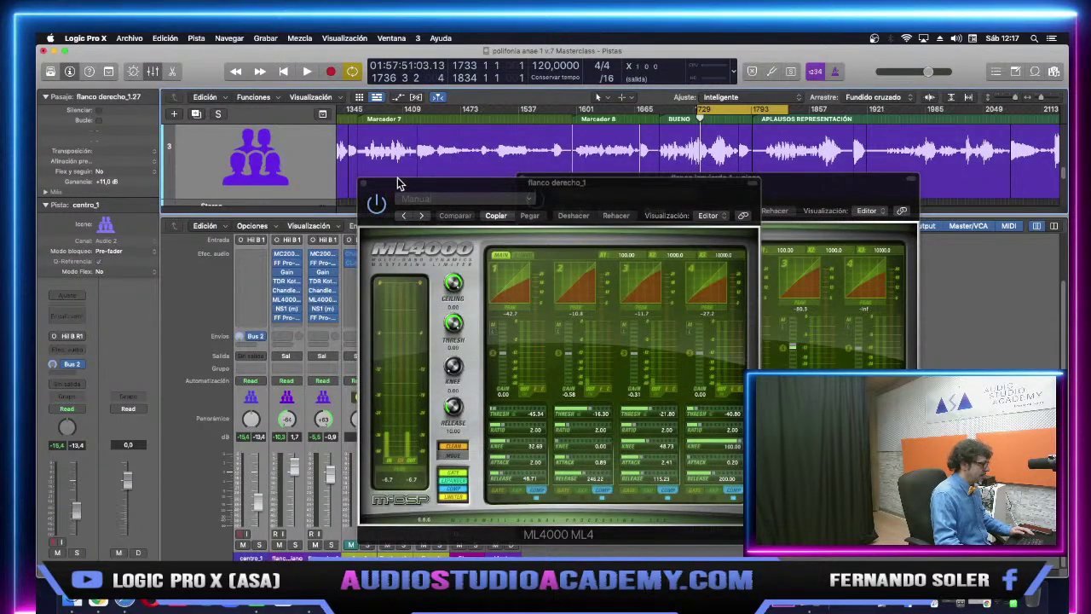
key("super+w")
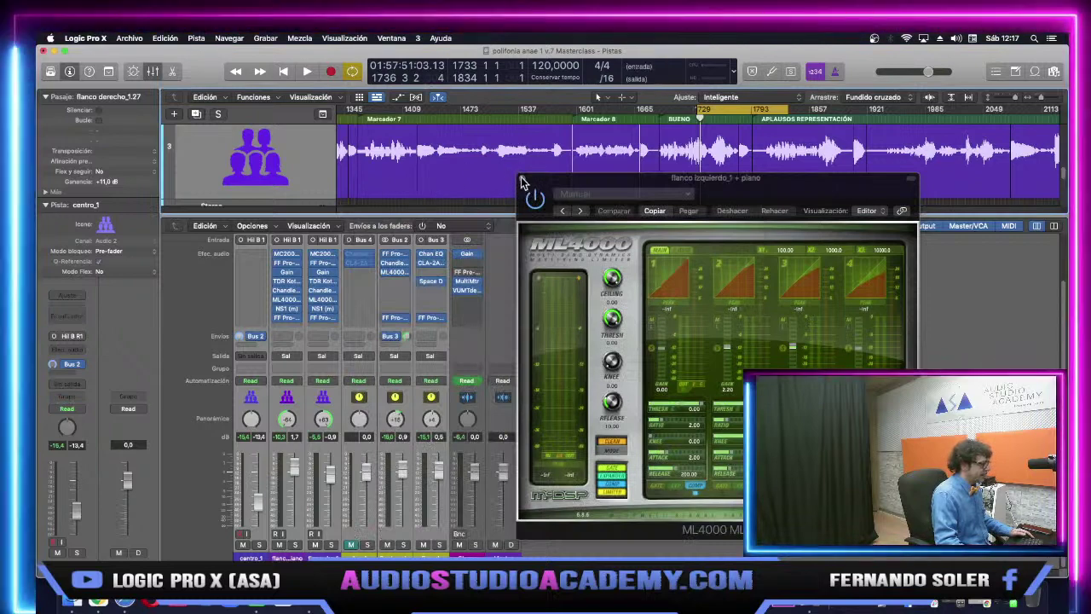
left_click(522, 179)
Review the left flank track's NS1 noise suppressor and its final FabFilter Pro-L limiter, closing each plug-in.
left_click(287, 311)
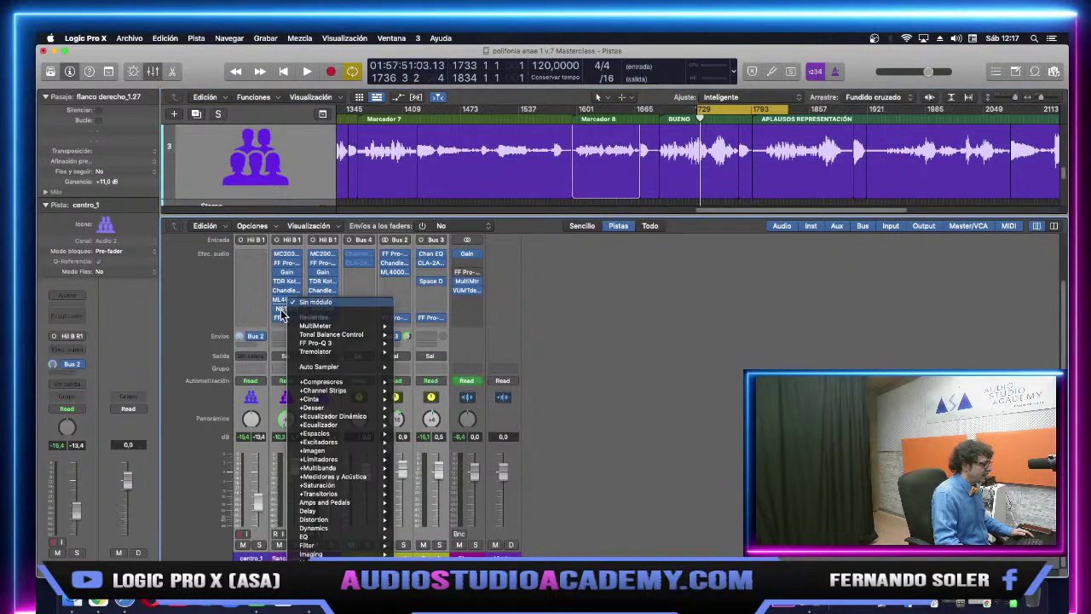
left_click(286, 311)
left_click(289, 309)
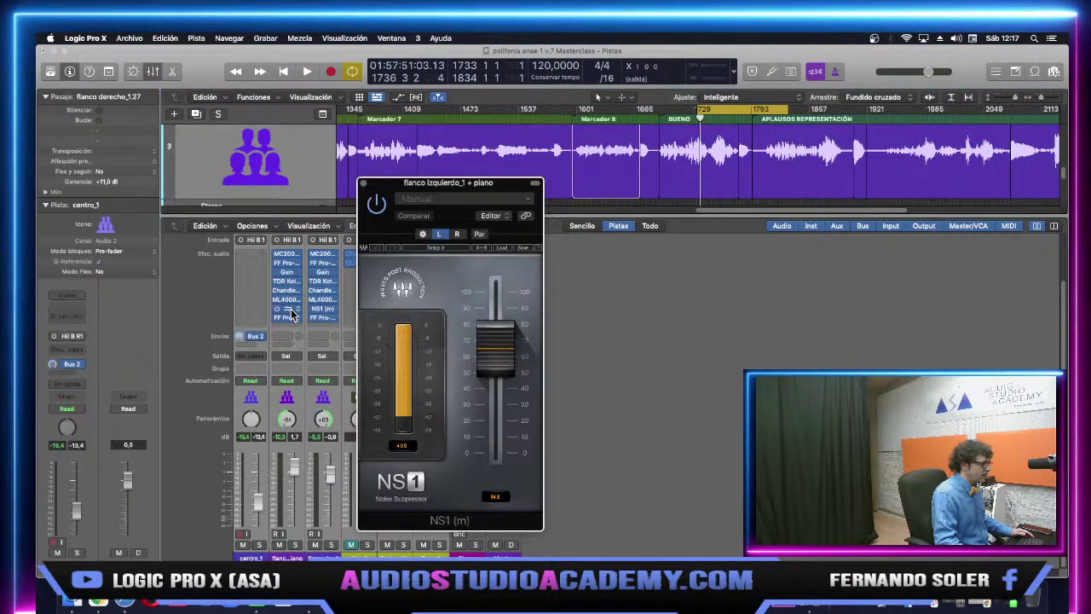
left_click(363, 184)
left_click(286, 317)
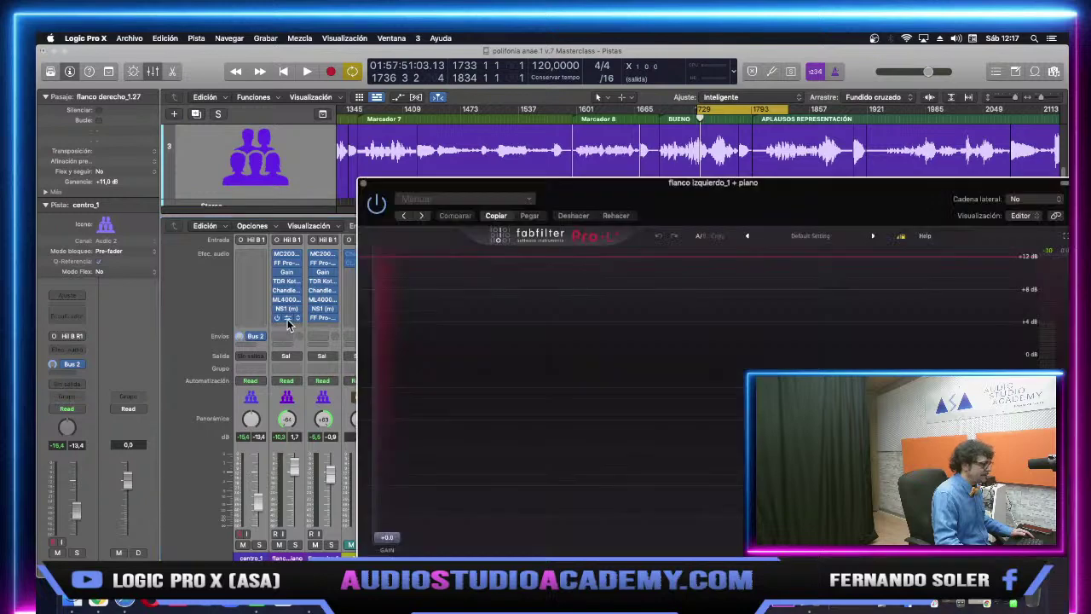
left_click(363, 184)
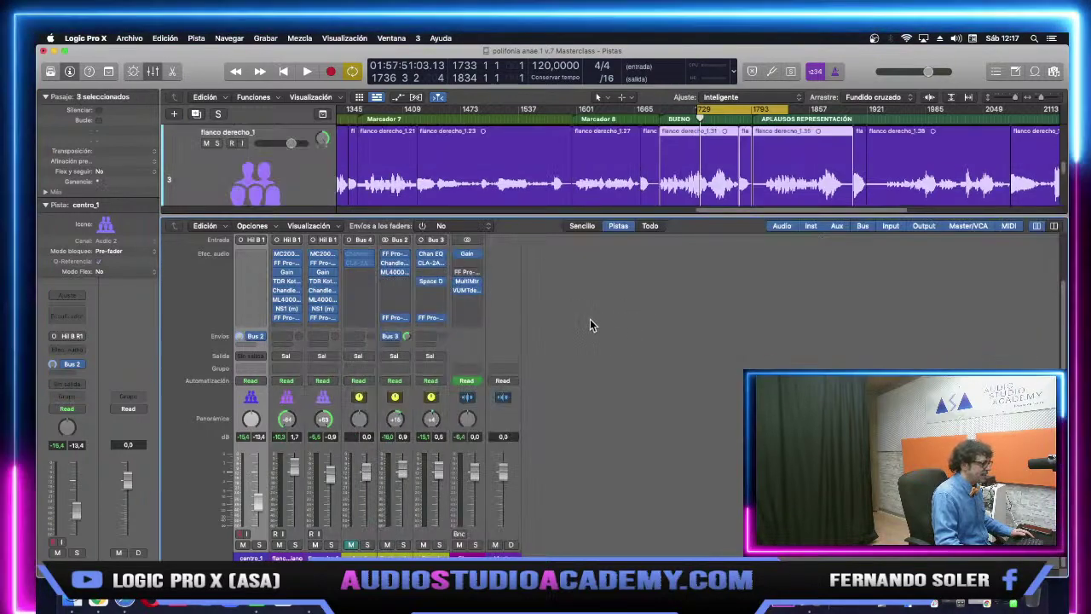
Examine the Bus 2 and Bus 3 aux channels in the mixer.
left_click(395, 367)
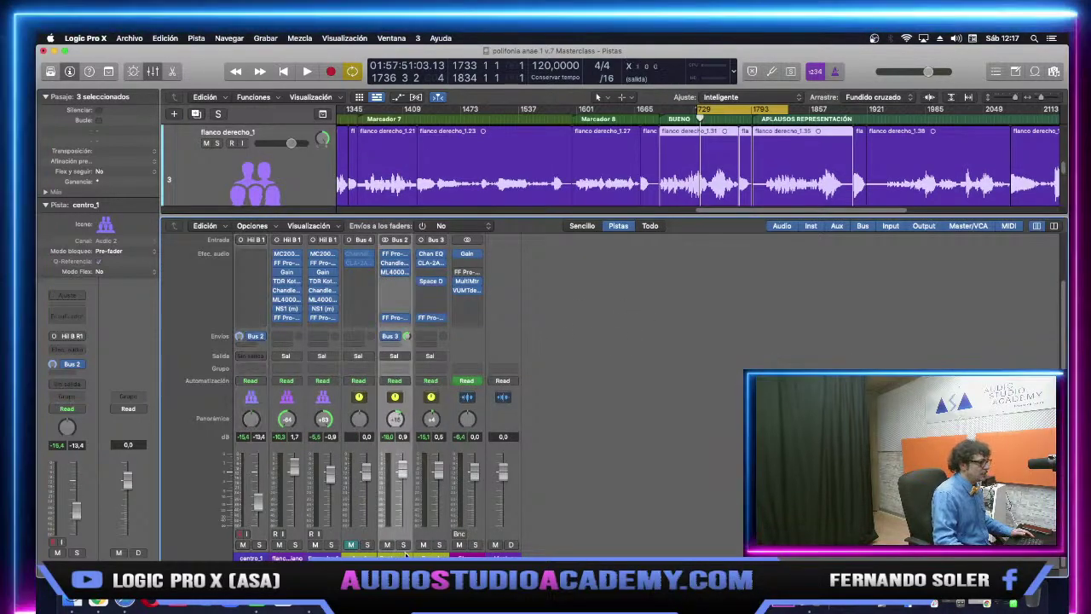
left_click(431, 367)
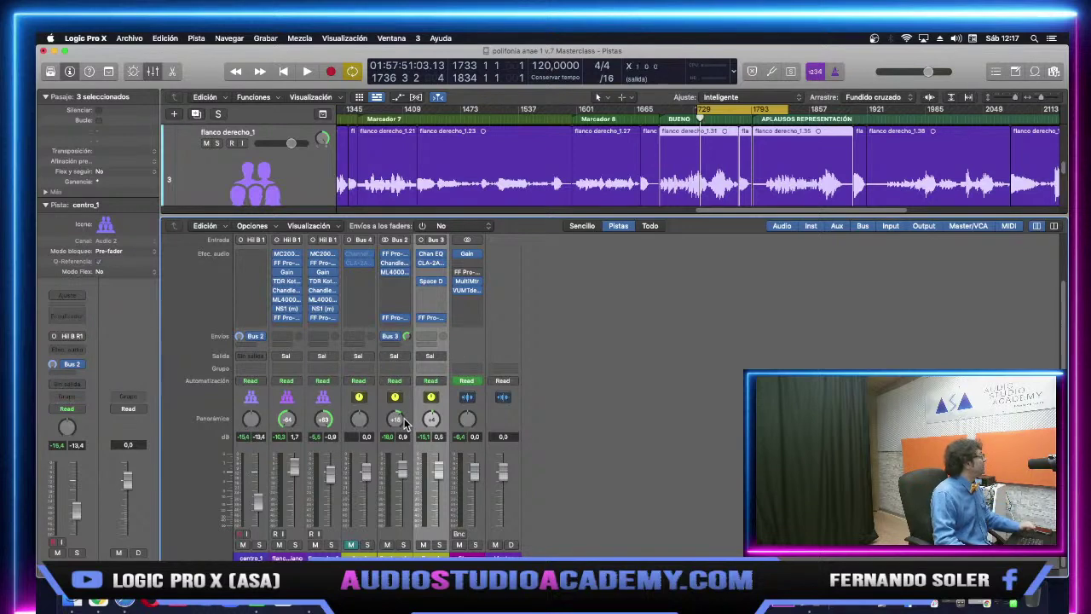
left_click(703, 395)
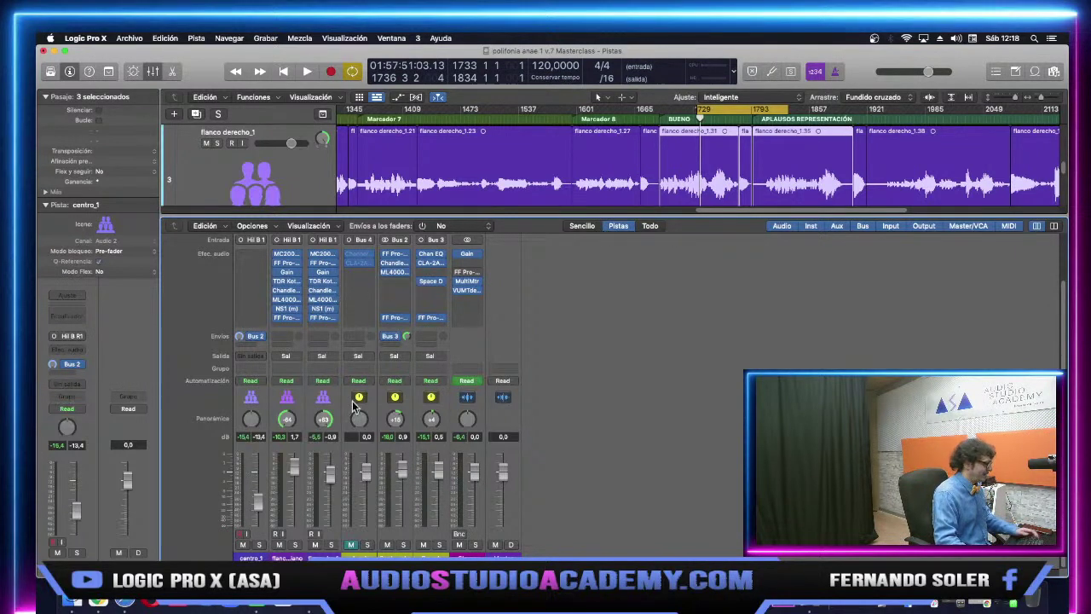
Play the choir passage with the insert effects bypassed, re-enable them during playback to compare, and stop.
left_click(438, 554)
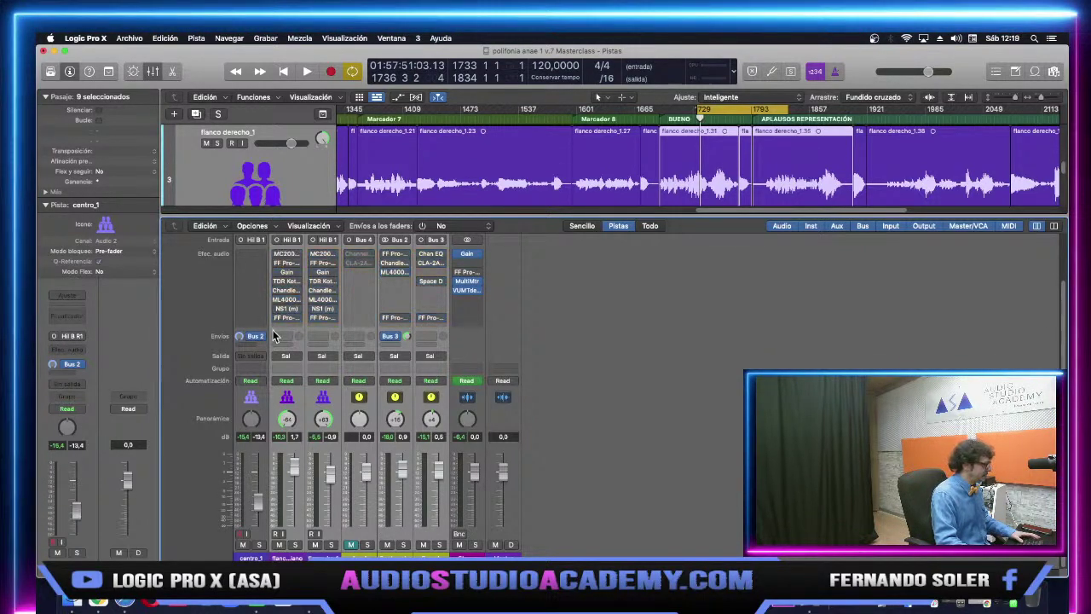
key("space")
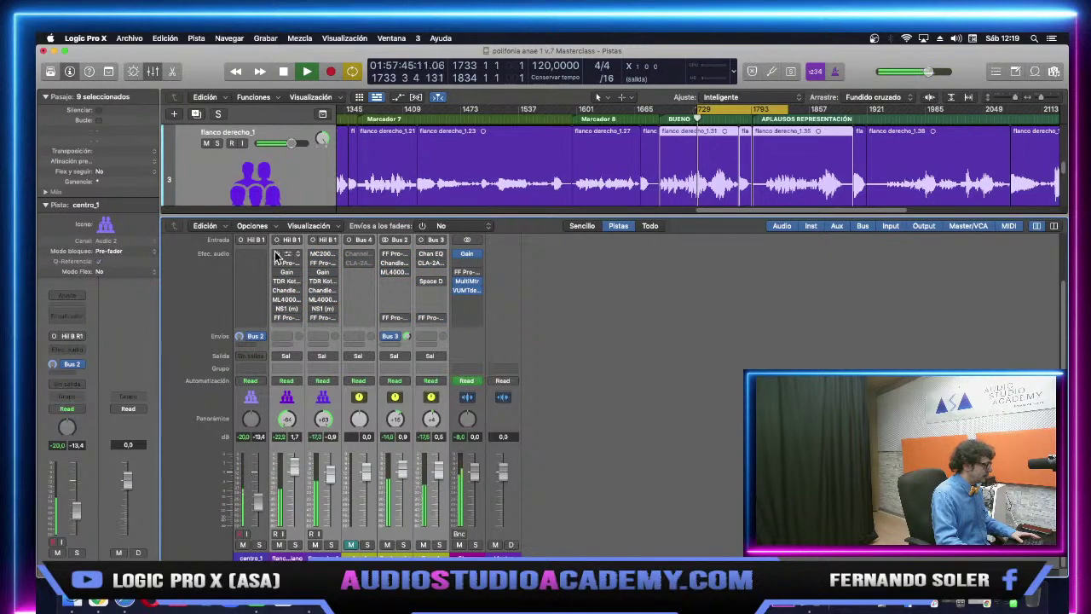
left_click(279, 255)
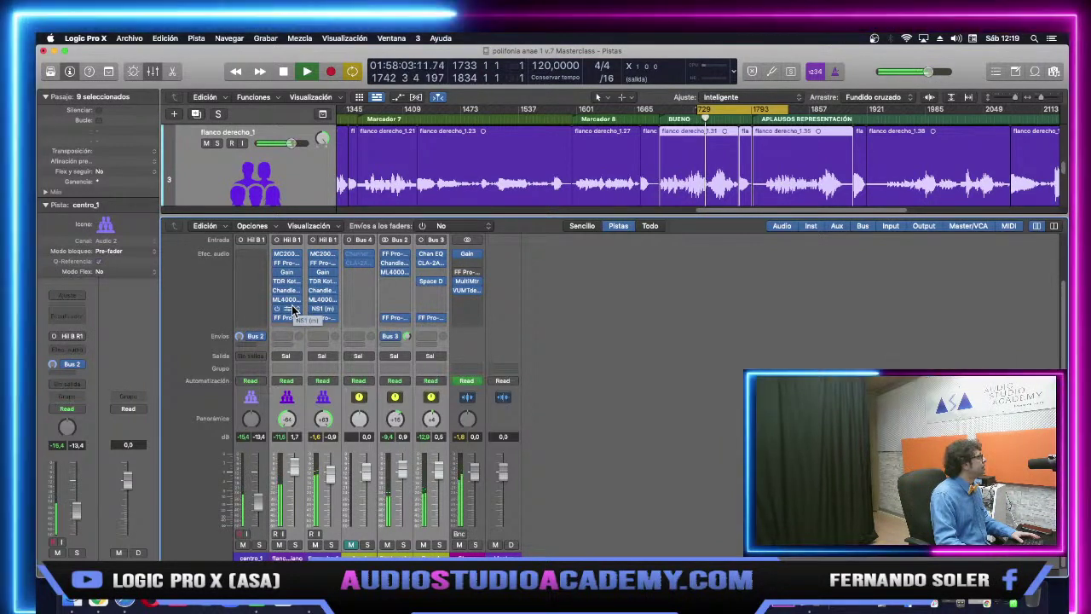
key("space")
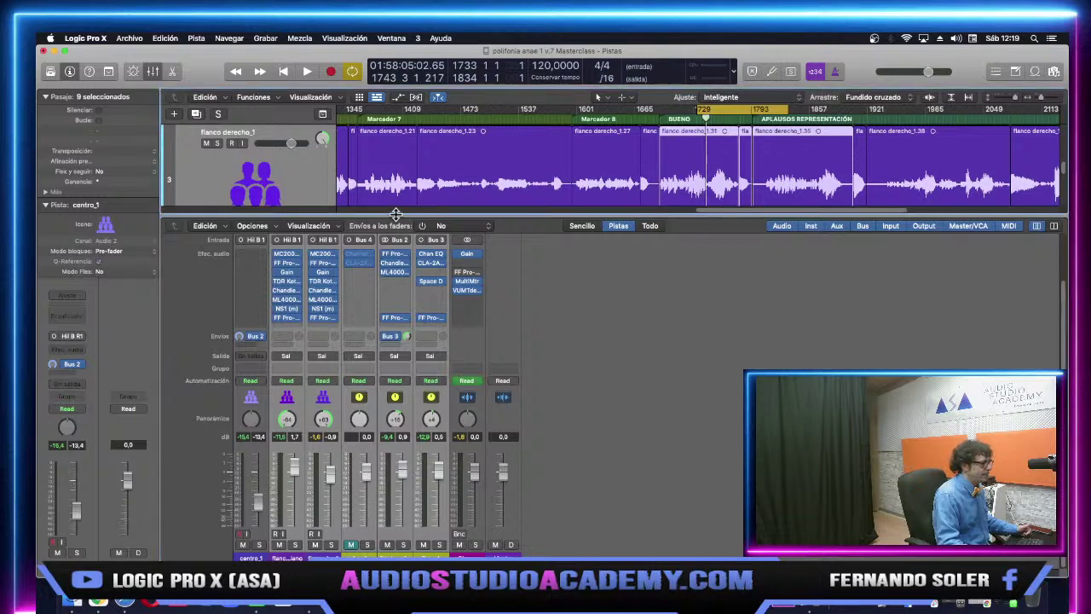
Hide the mixer and view the full length of the concert recording across all choir tracks.
key("x")
left_click(645, 455)
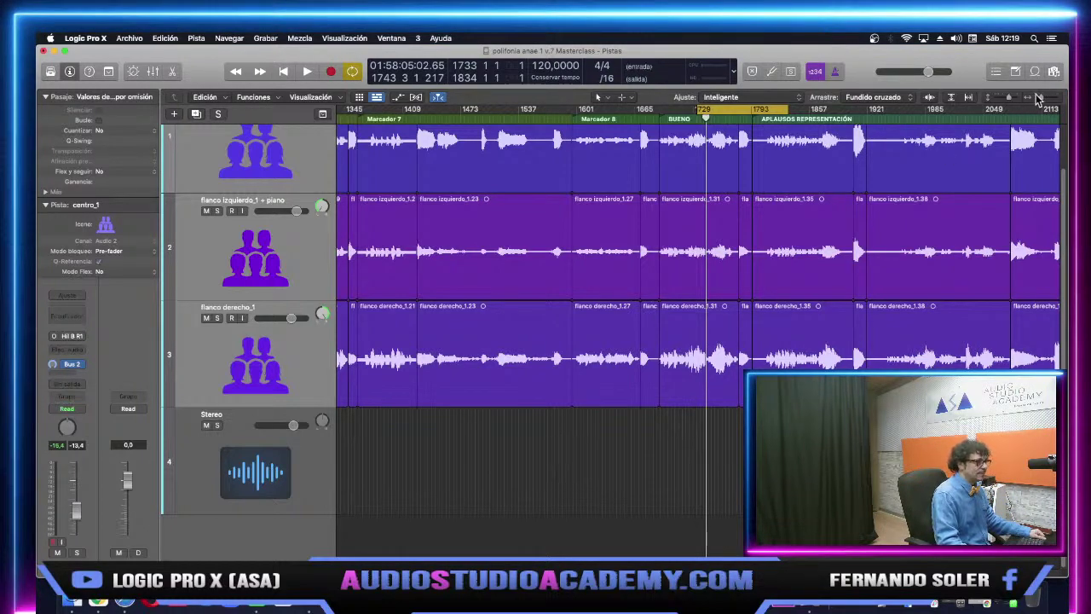
key("super+Left")
key("super+Left")
key("super+Left")
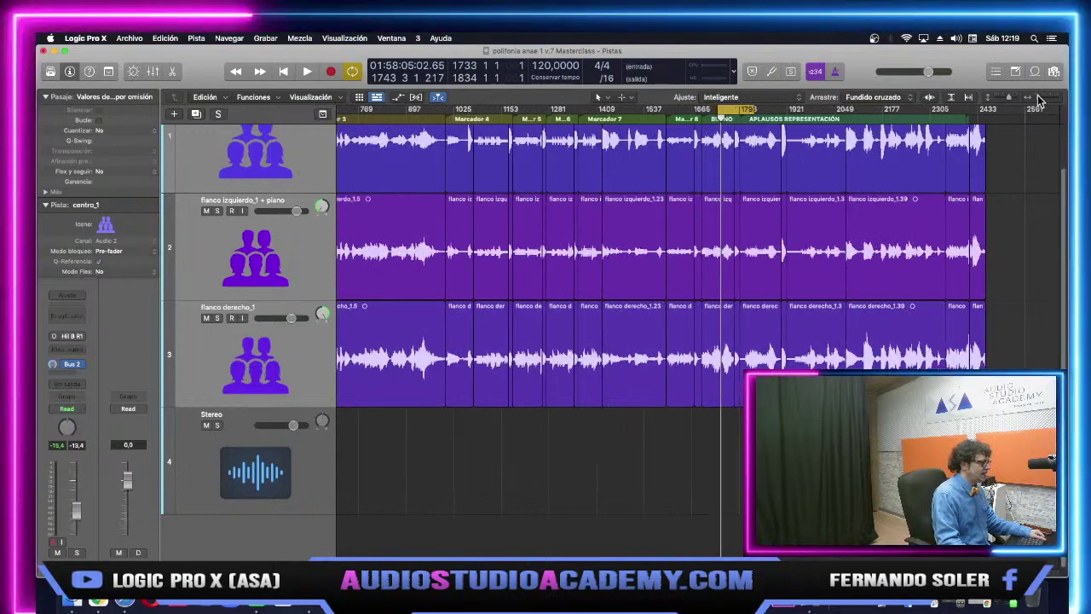
key("super+Left")
scroll(578, 275, "up", 2)
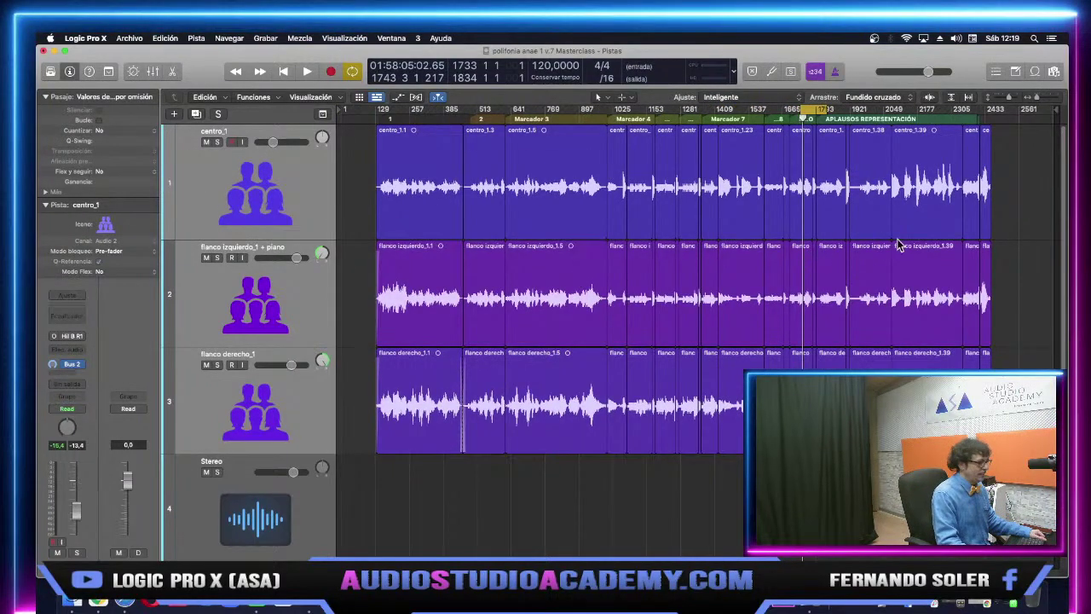
Audition the loud passage before the APLAUSOS REPRESENTACIÓN marker and set the cycle range from bar 1751 to bar 1767.
mouse_move(1036, 100)
left_mouse_down()
mouse_move(1061, 102)
mouse_move(1032, 106)
left_mouse_up()
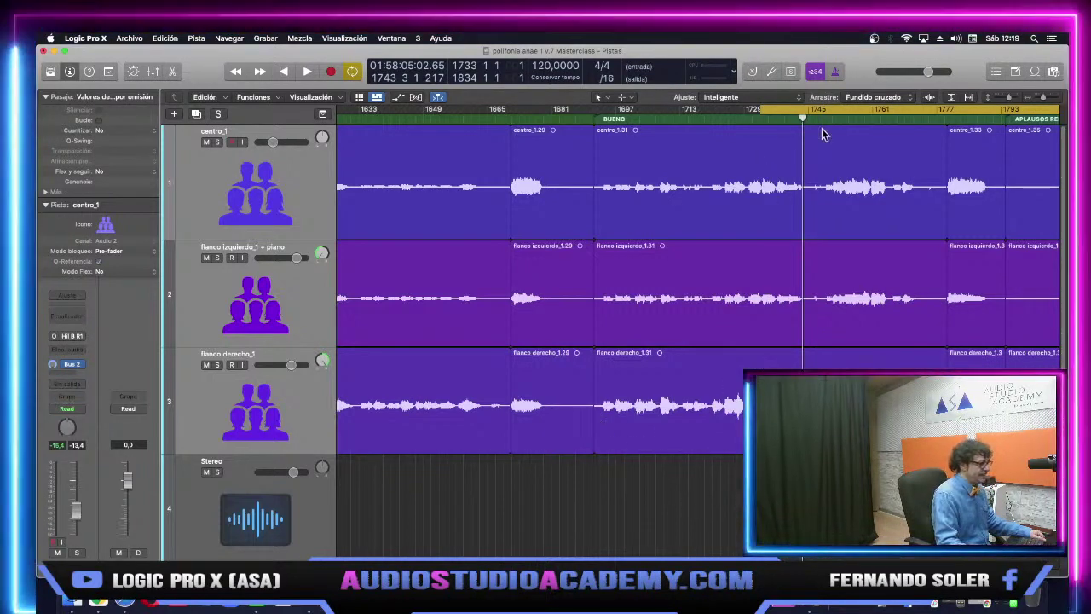
left_click_drag(811, 109, 831, 121)
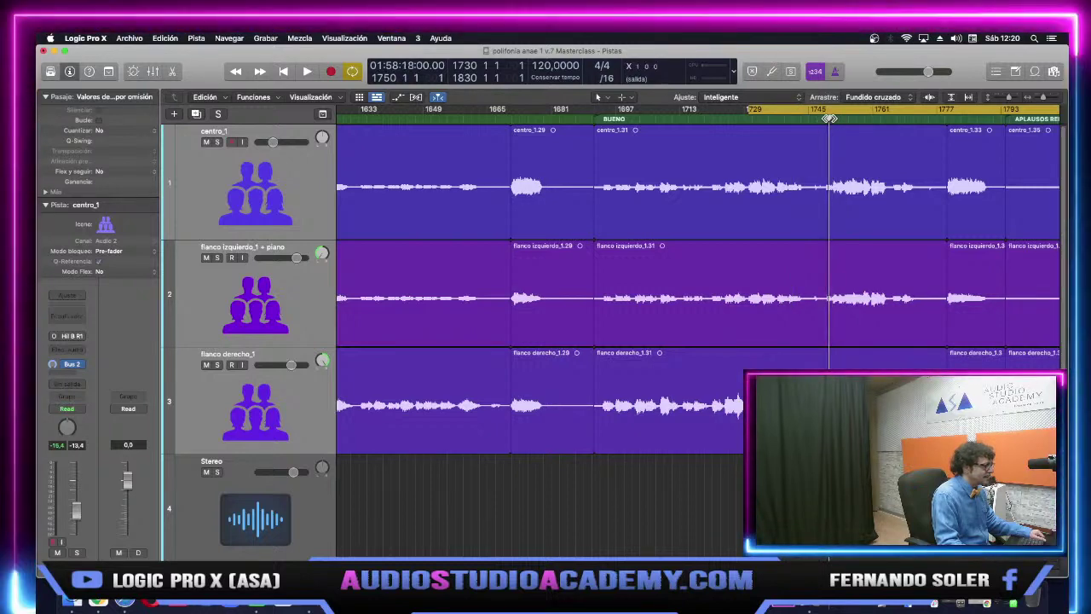
left_click_drag(832, 118, 869, 114)
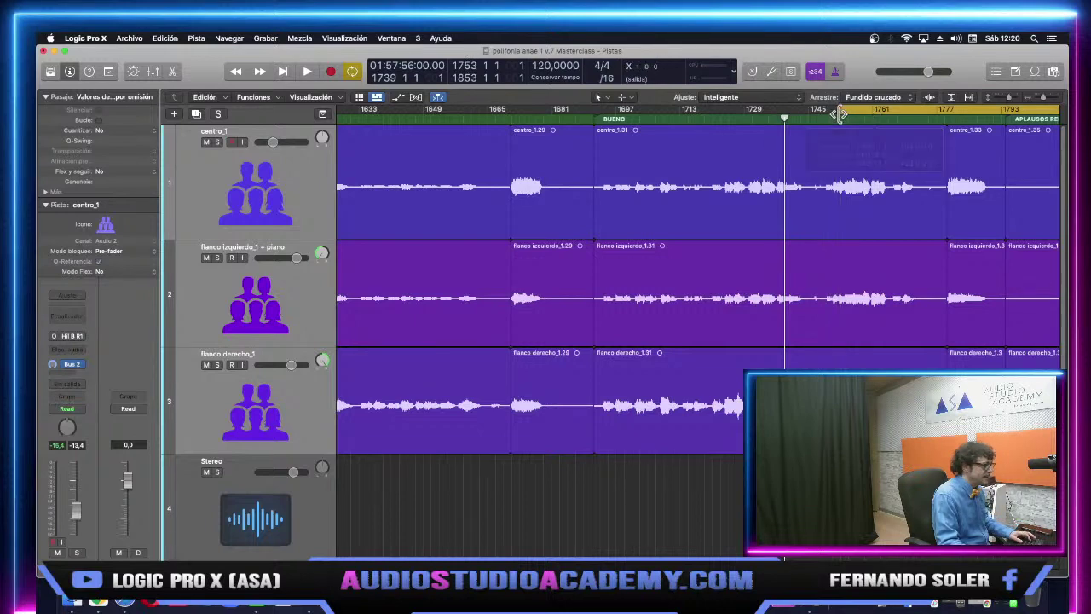
key("space")
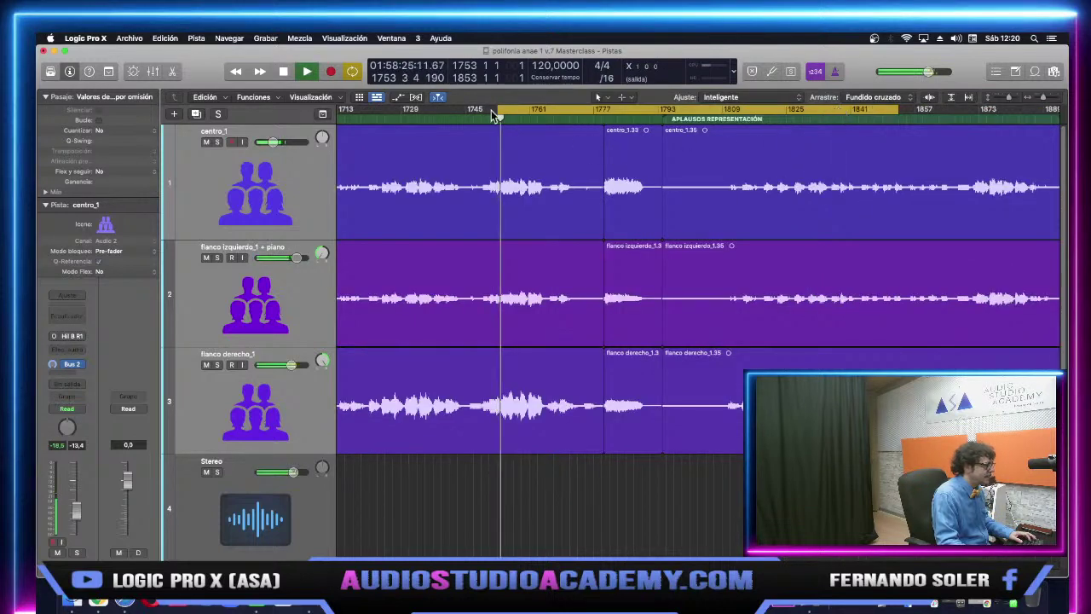
left_click_drag(498, 110, 491, 110)
key("space")
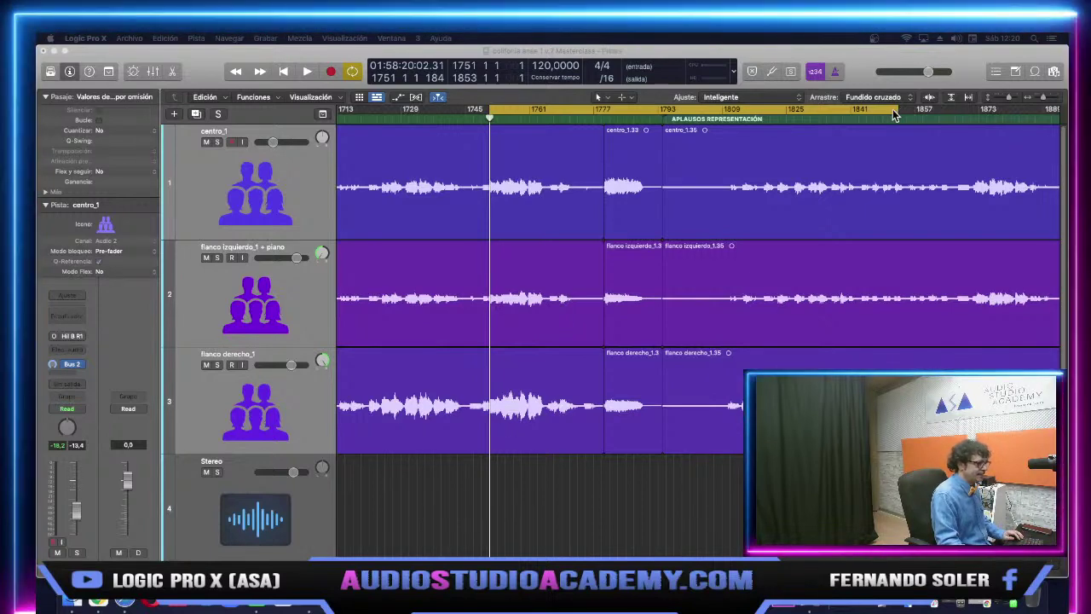
left_click_drag(894, 115, 553, 145)
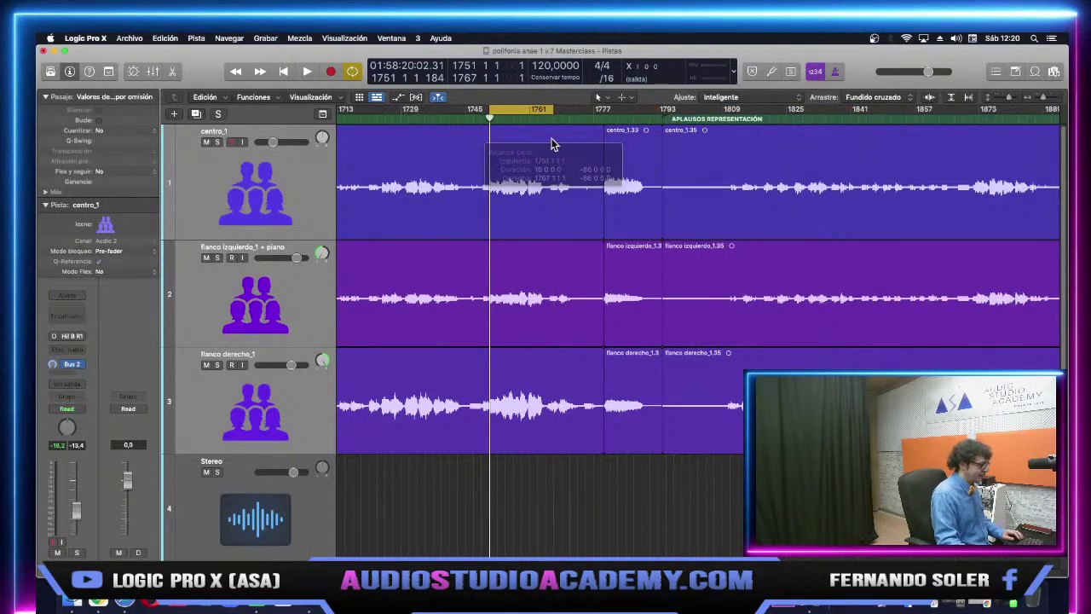
Bounce the cycle range as MP3 instead of PCM and save it as 58-20 in the Escritorio folder.
key("super+b")
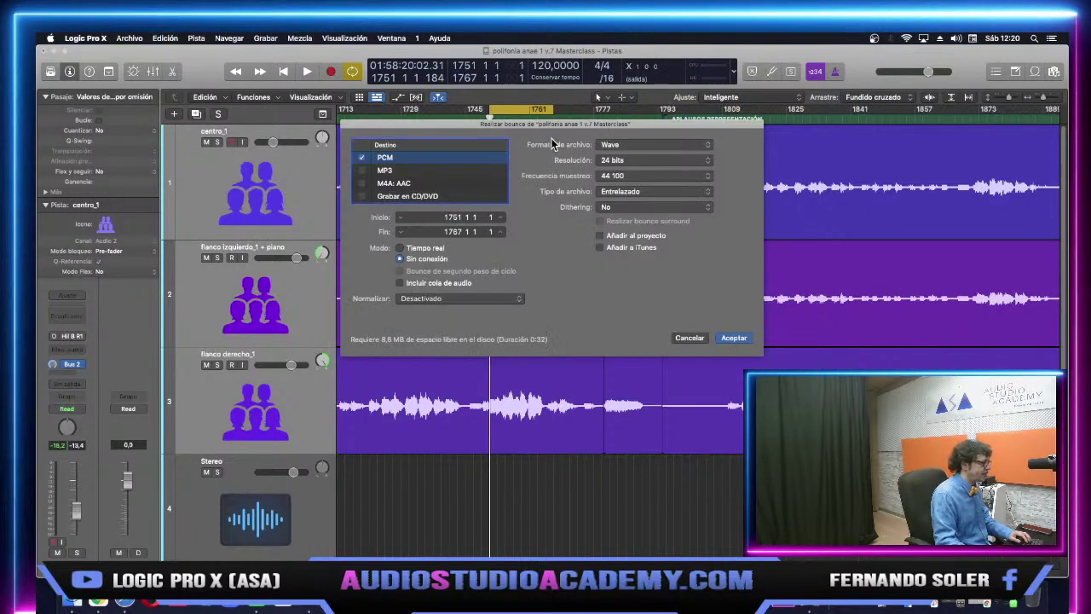
left_click(362, 157)
left_click(361, 170)
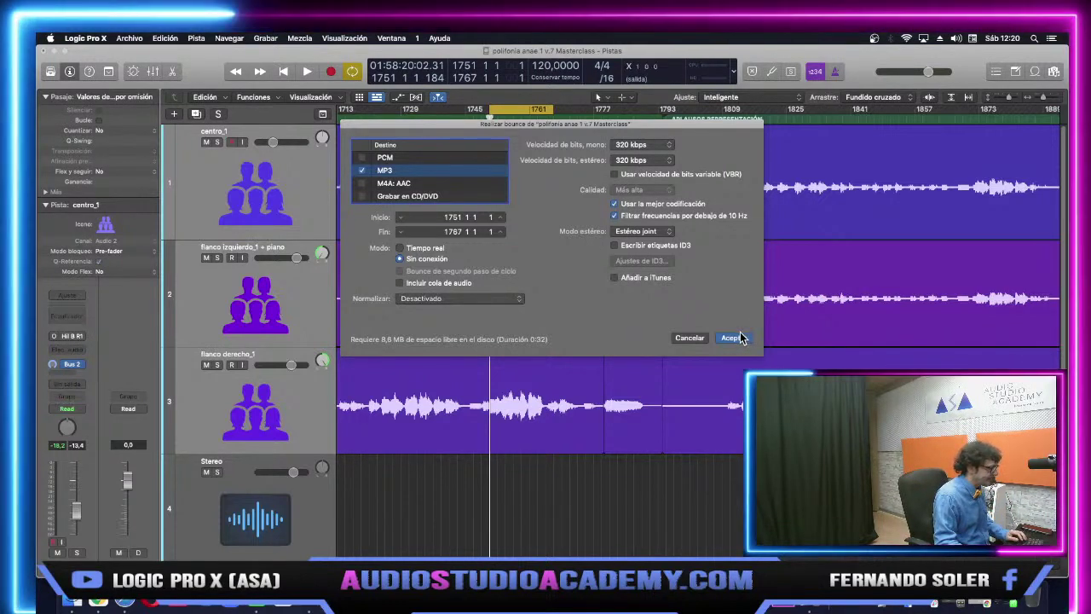
left_click(732, 340)
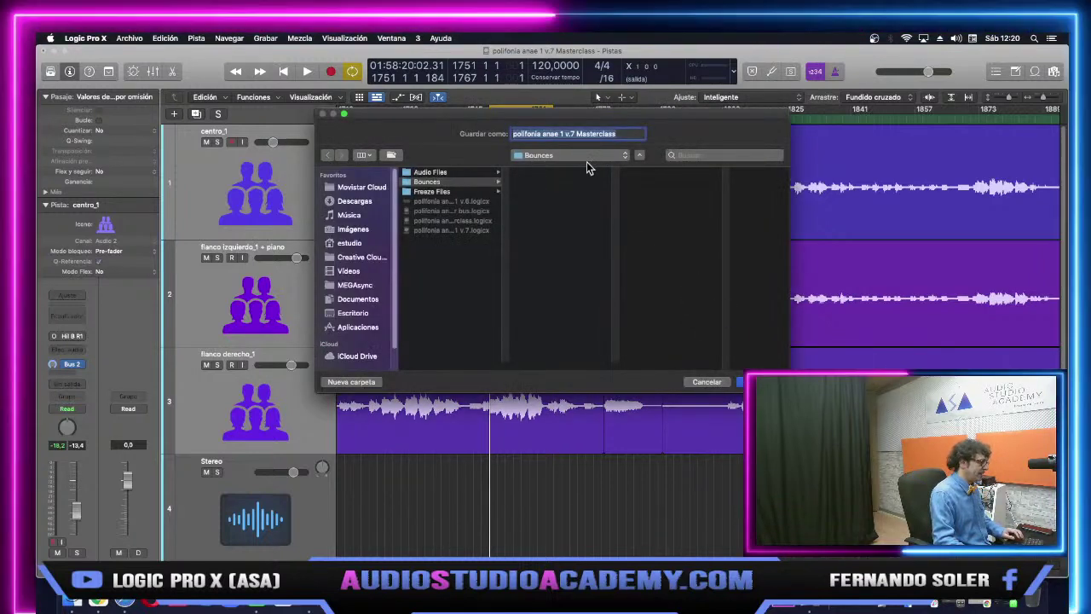
type("58")
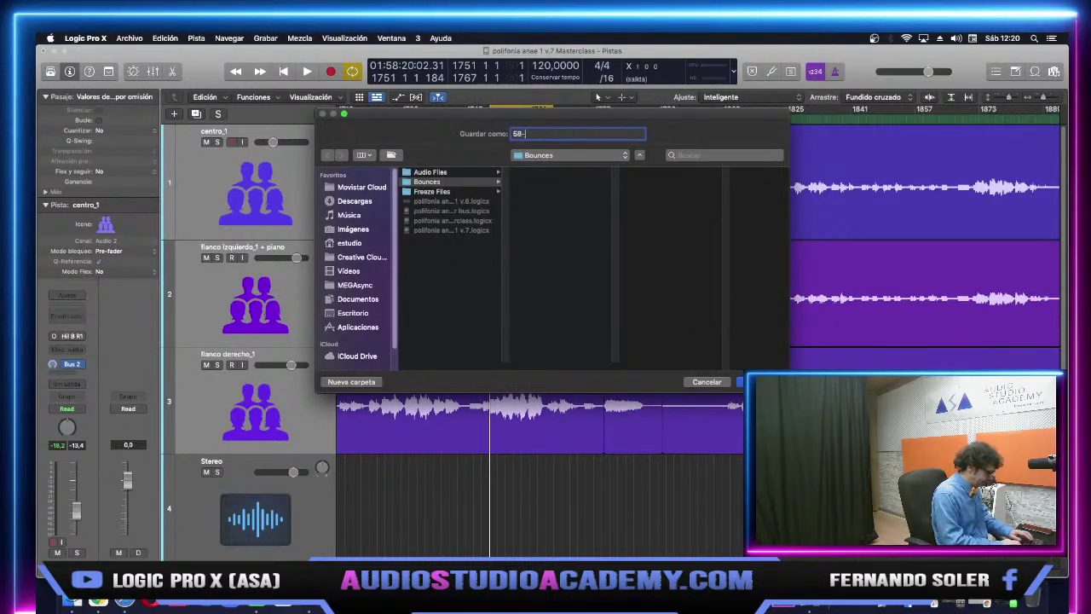
type("-20")
left_click(349, 313)
key("Return")
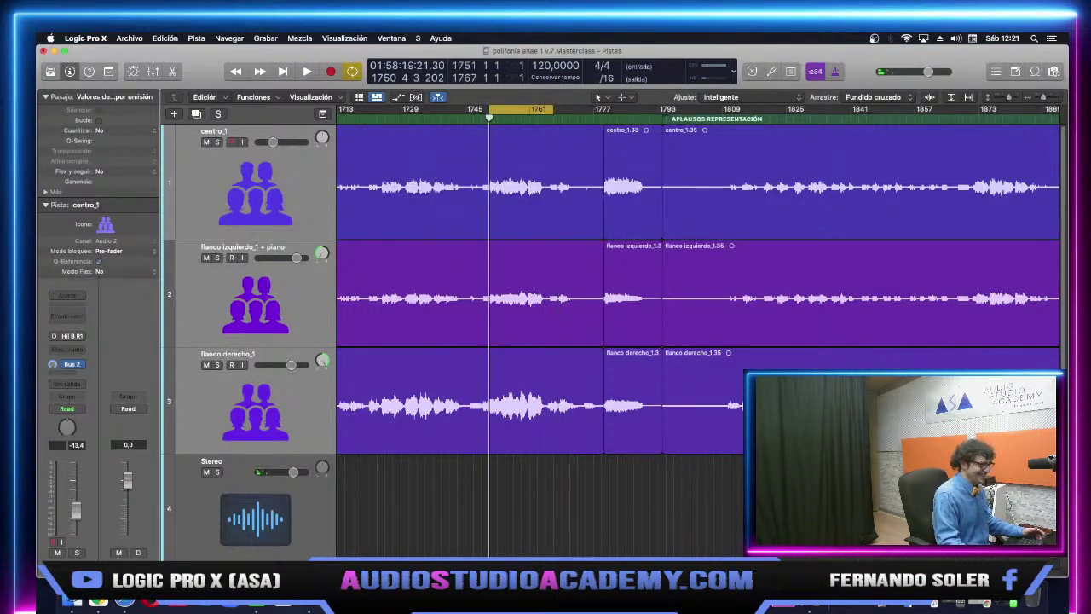
key("super+Left")
key("super+Left")
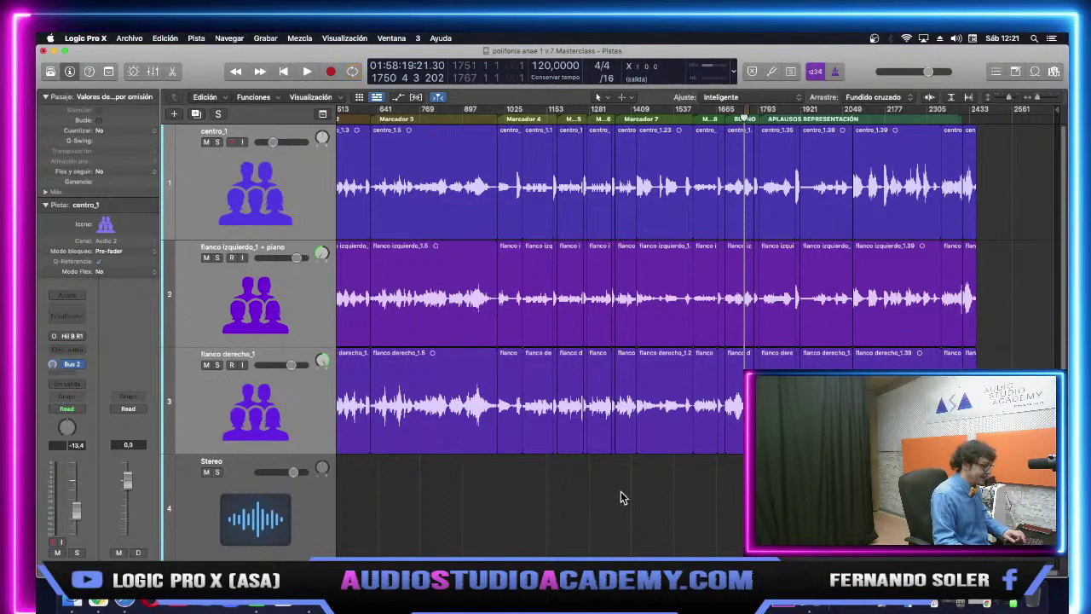
Turn off cycle mode, shift the project window aside to check the desktop, and restore the window to full size.
key("c")
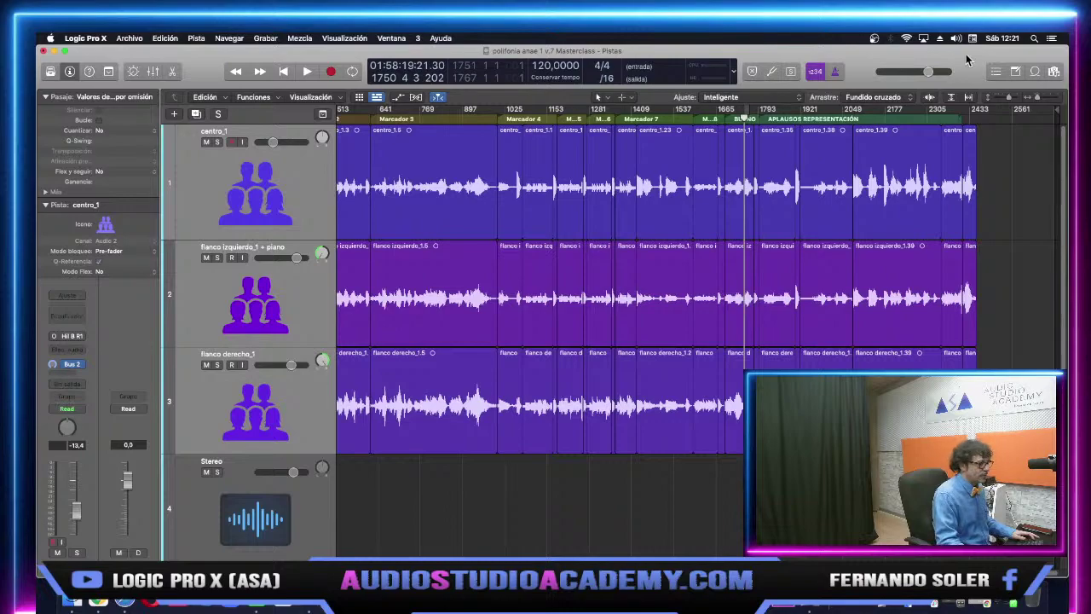
left_click_drag(968, 60, 750, 74)
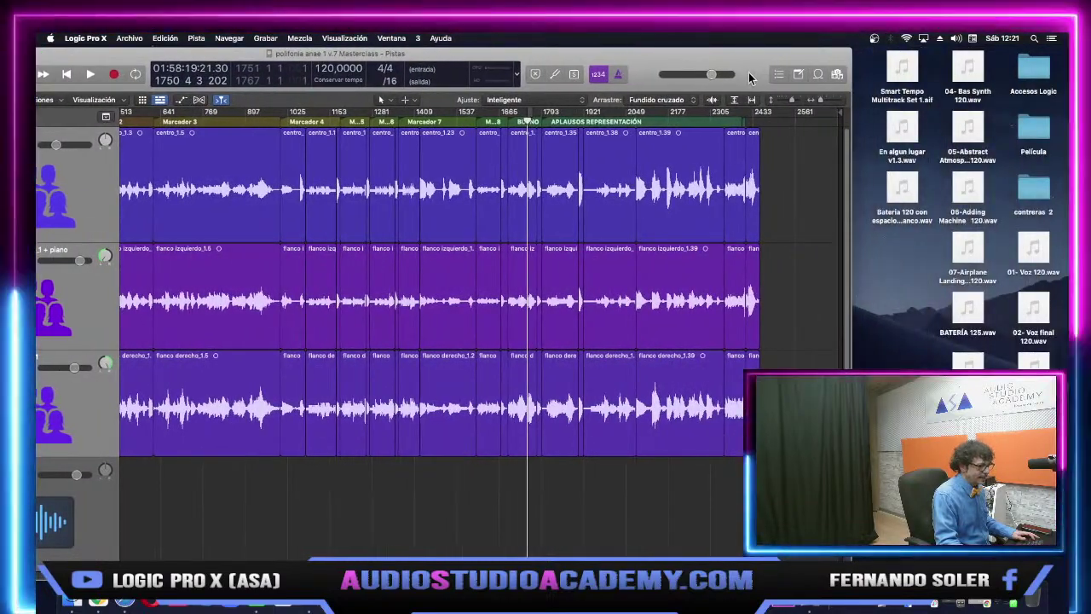
double_click(750, 74)
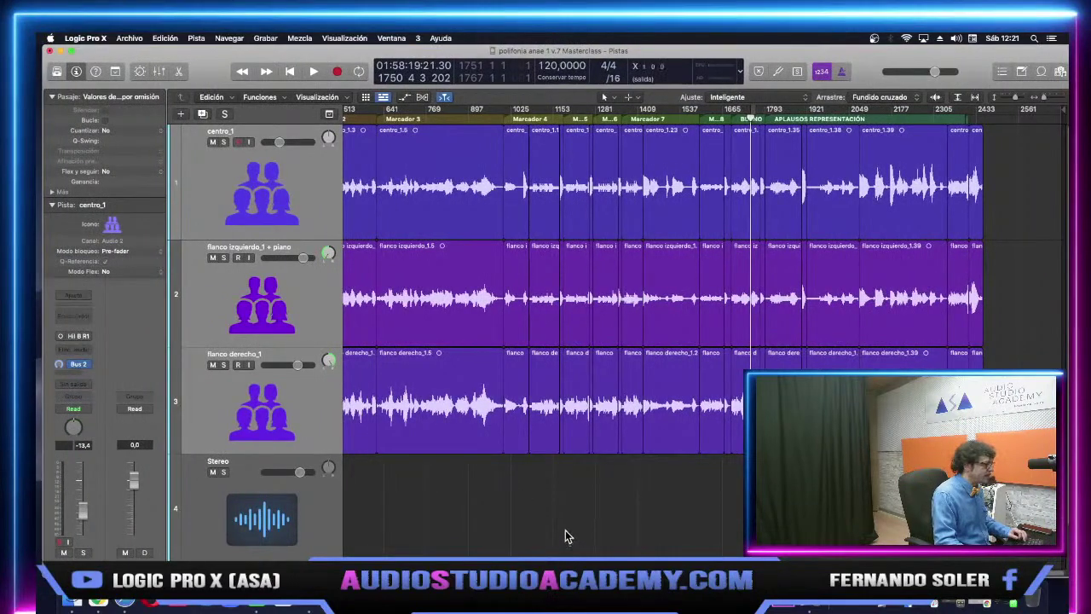
Show the mixer and inspect the FF Pro-L 2, MultiMeter, VUMT and Gain plug-ins on the Stereo output channel one by one.
key("x")
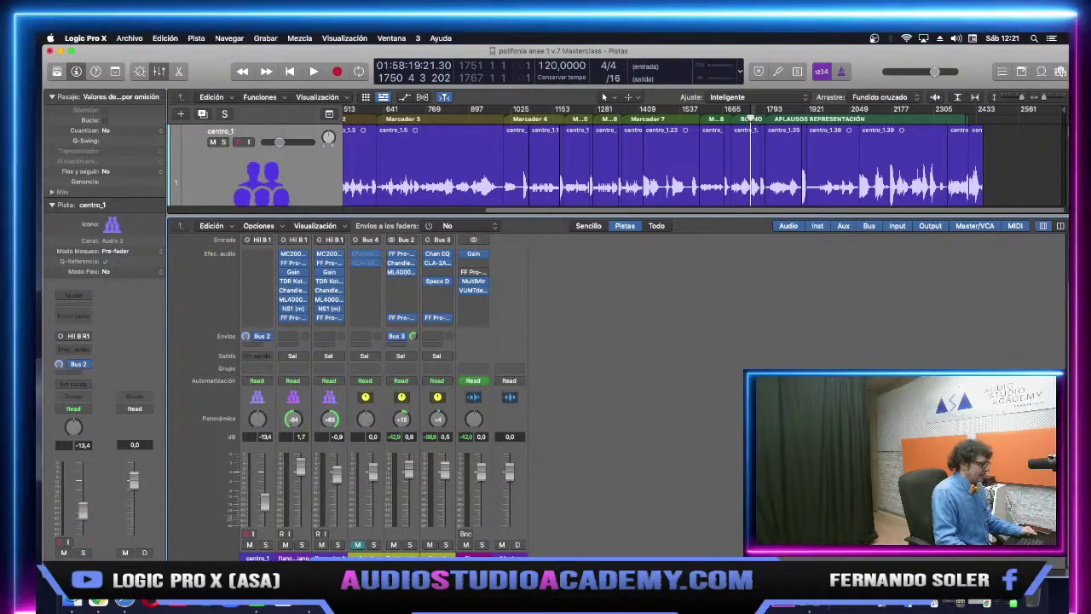
left_click(480, 555)
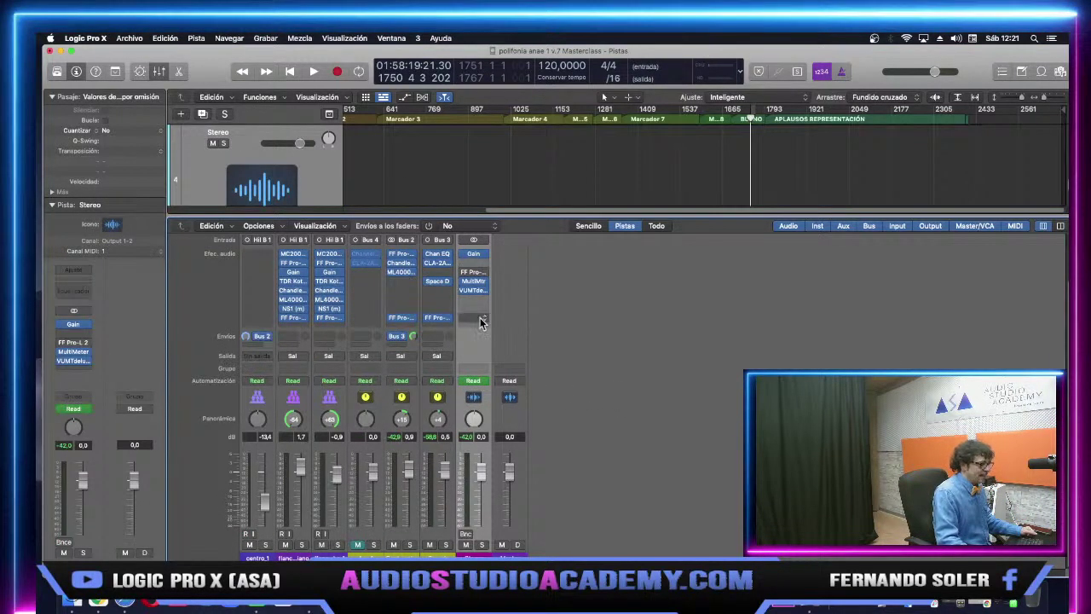
left_click(475, 272)
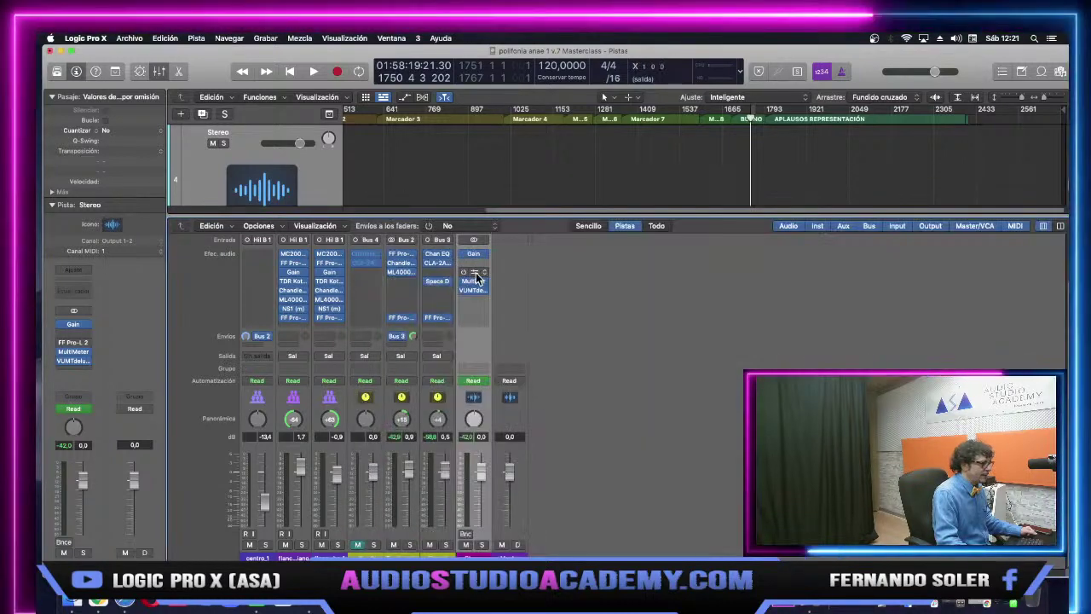
left_click(474, 284)
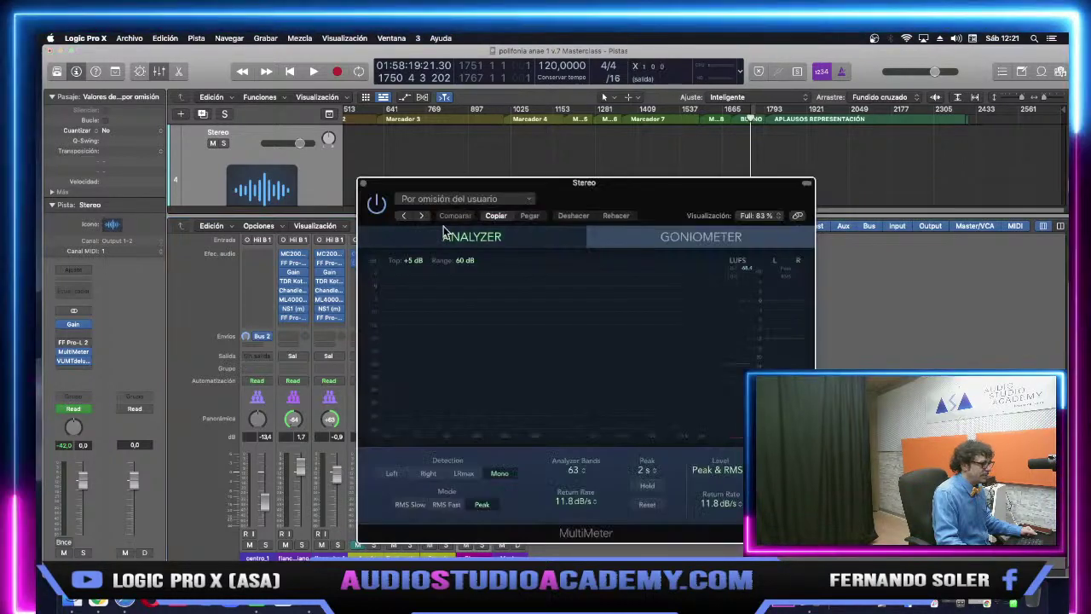
left_click(366, 184)
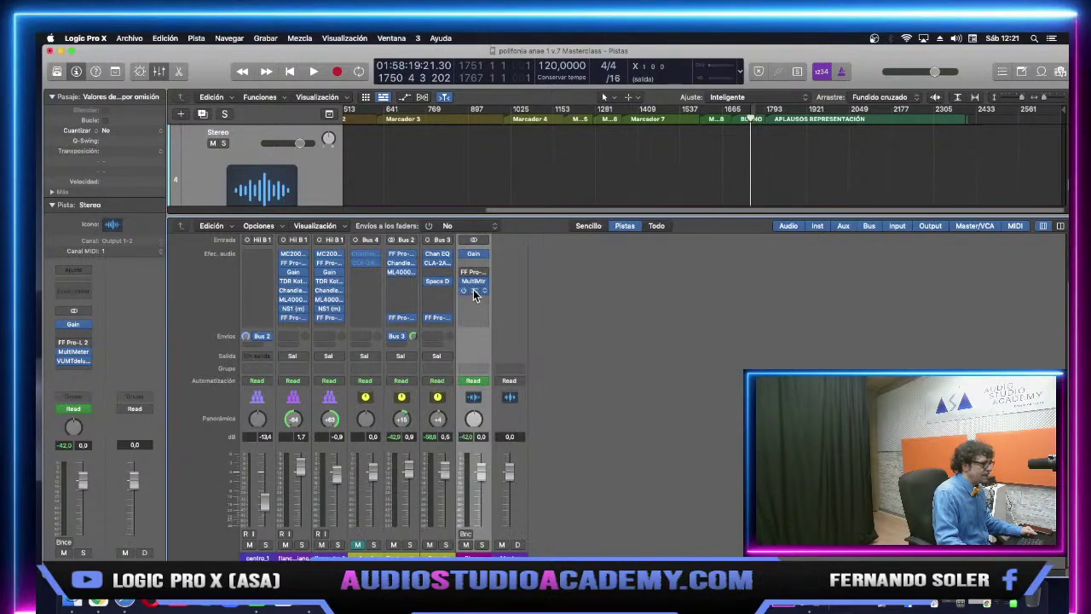
left_click(474, 291)
left_click(369, 186)
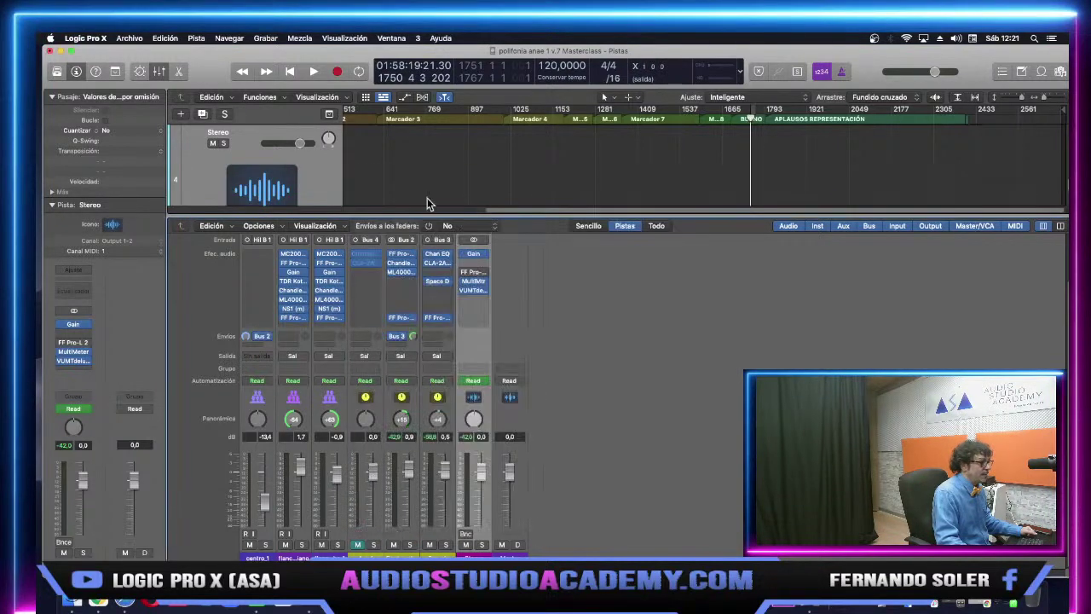
left_click(473, 254)
left_click(366, 186)
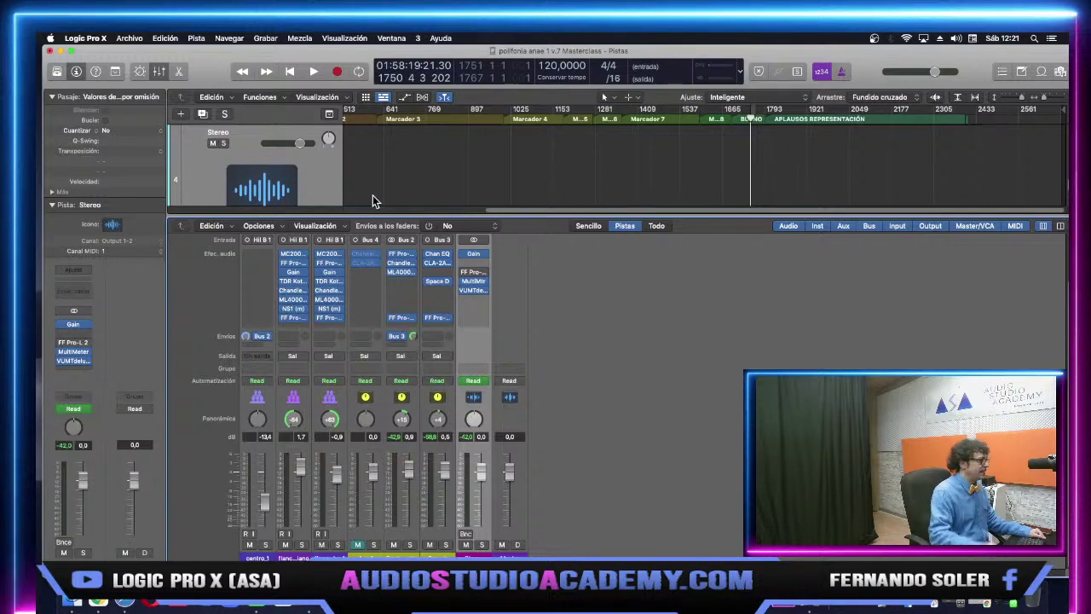
Close the polifonia anae 1 v.7 Masterclass project and save its changes.
left_click(51, 51)
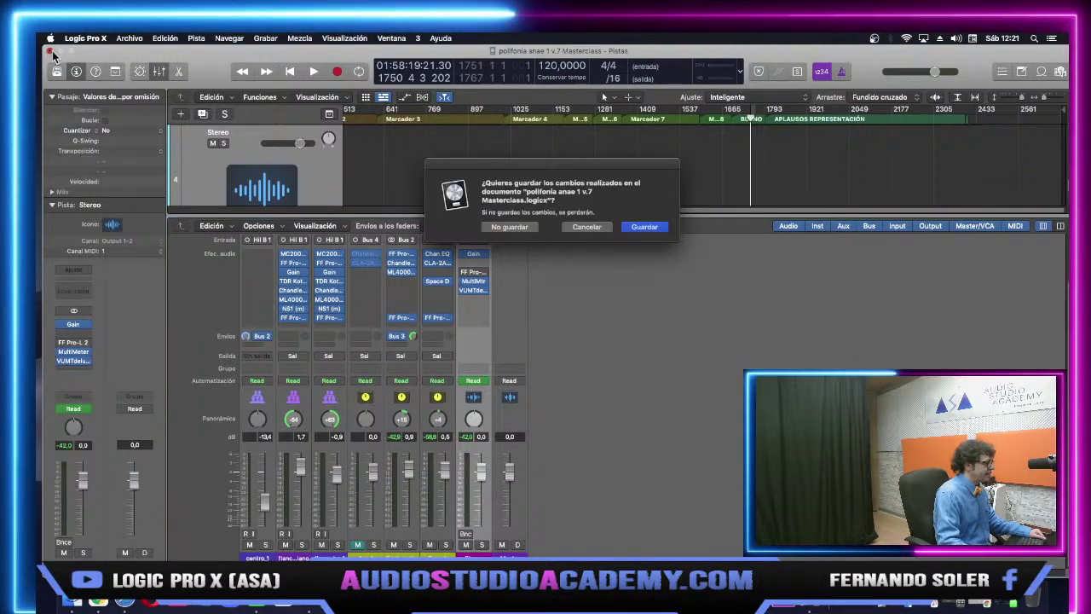
left_click(644, 227)
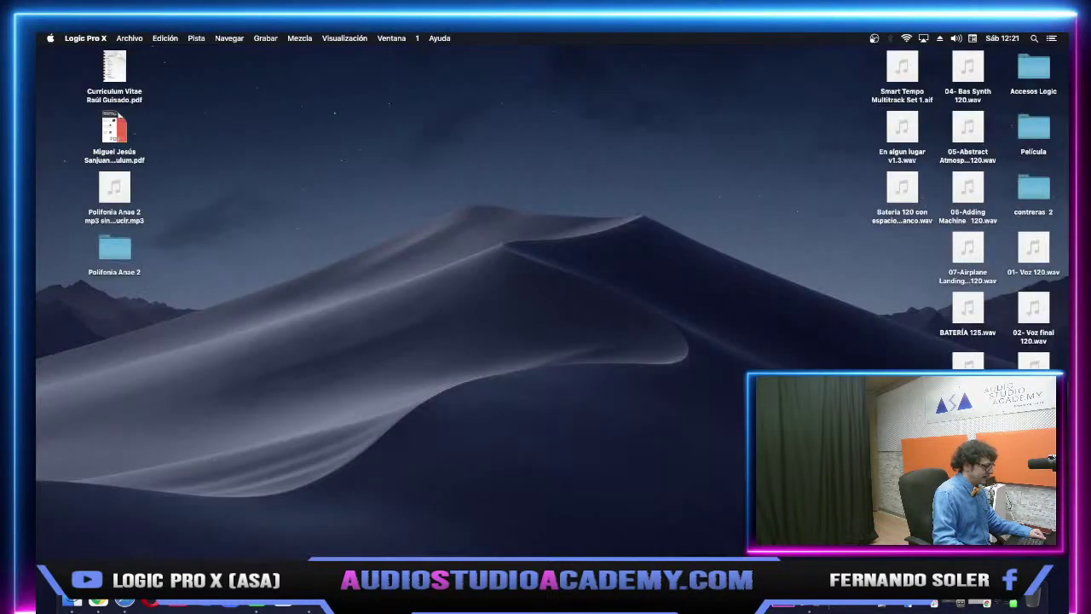
Open the recent project polifonia anae 1 v.7 Master bus.logicx for a brief look and close it.
right_click(616, 602)
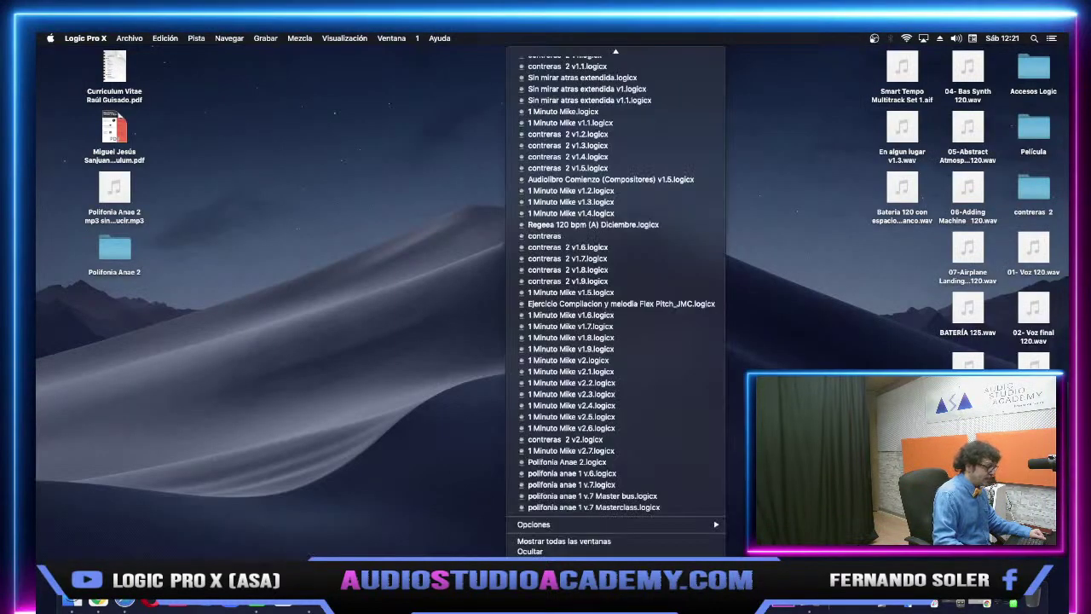
left_click(555, 495)
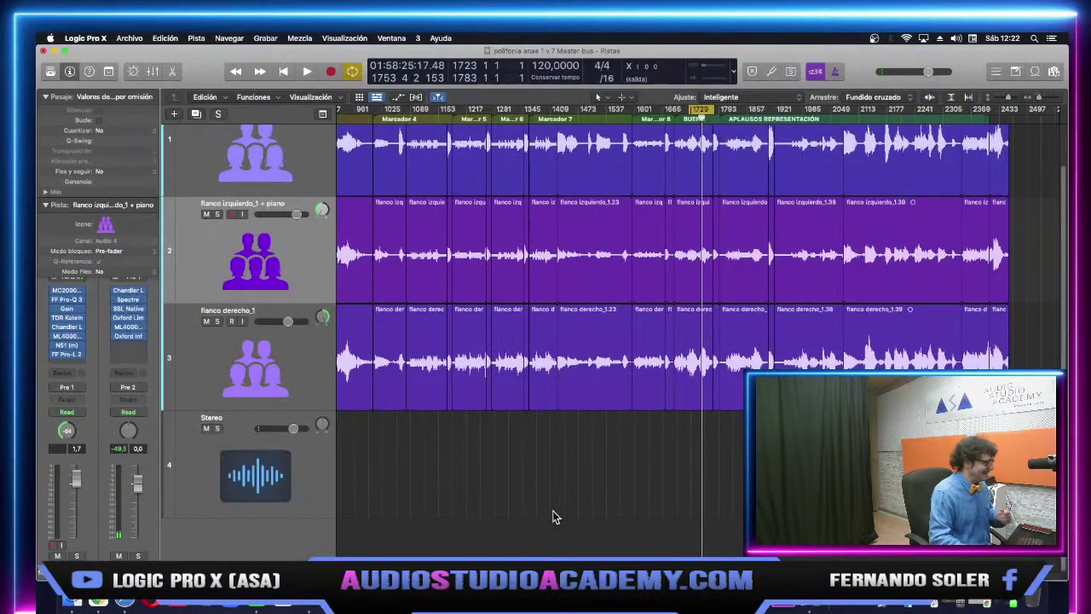
left_click(53, 51)
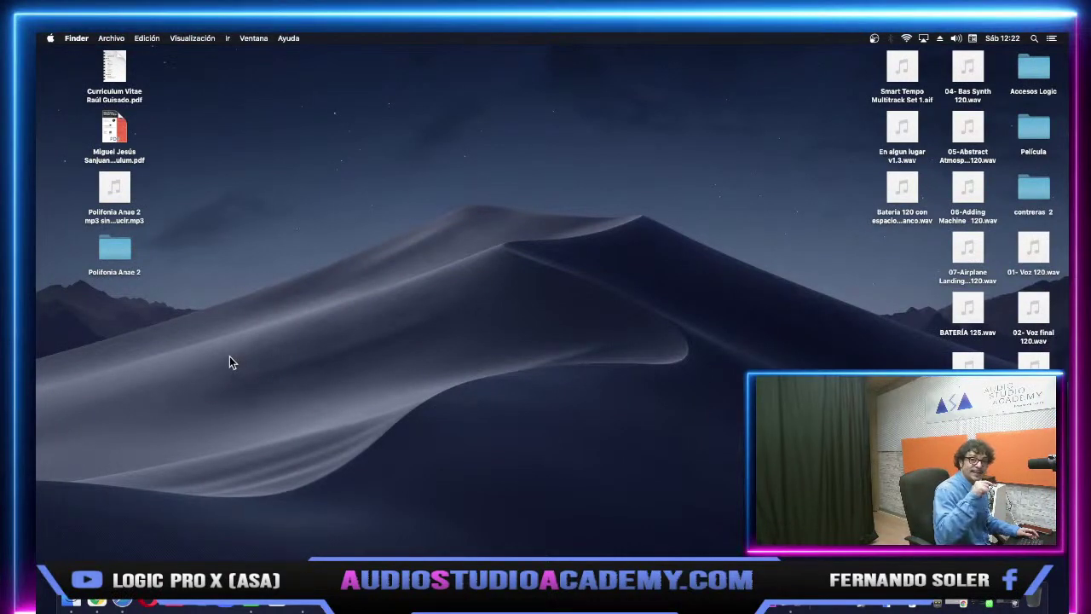
Open the red-and-white résumé PDF from the desktop in Preview, enlarge it, and bring the page header into view.
left_click(118, 93)
double_click(111, 158)
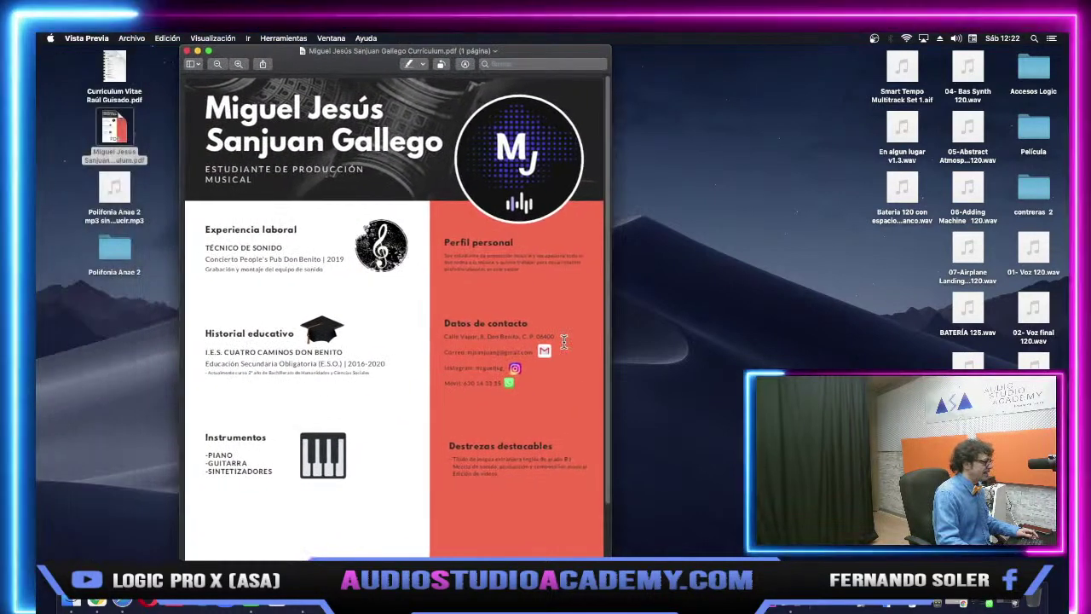
key("super+plus")
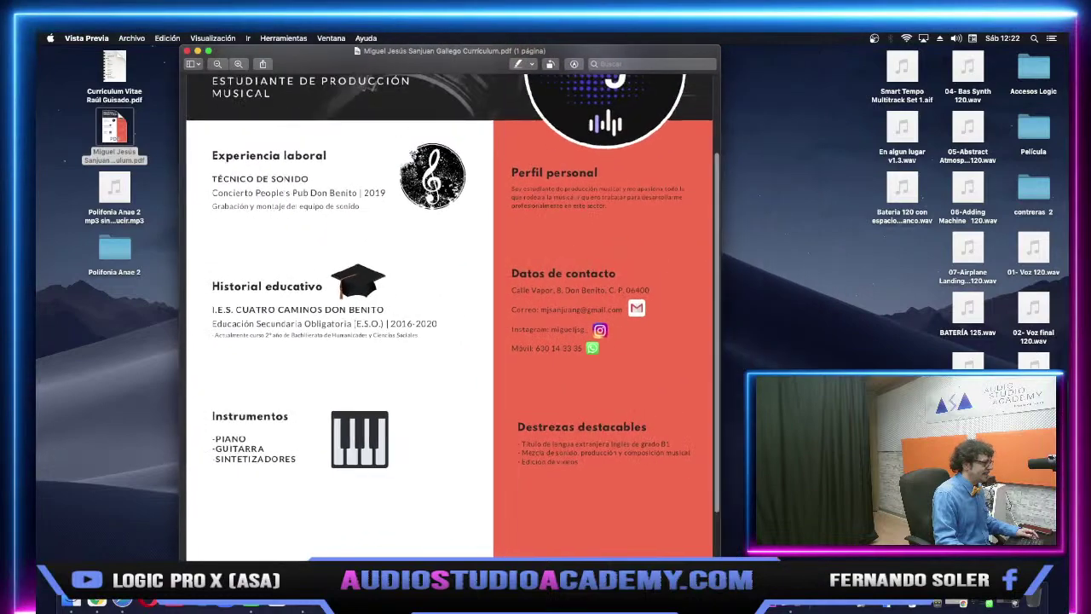
left_click_drag(420, 52, 511, 56)
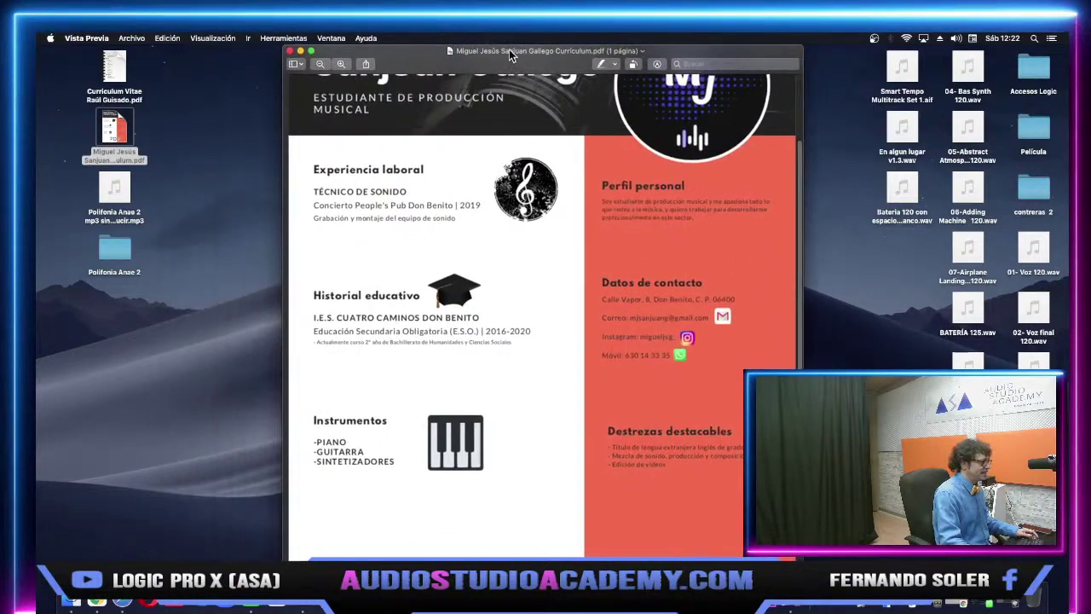
scroll(501, 226, "up", 5)
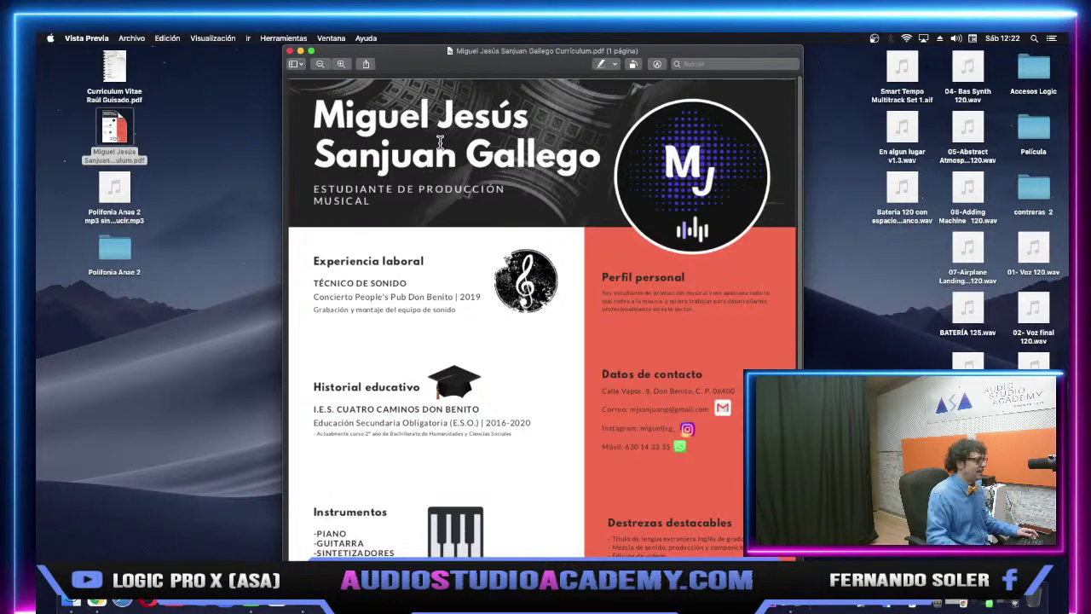
Read the résumé's work experience, educational history and instruments sections.
scroll(378, 341, "down", 1)
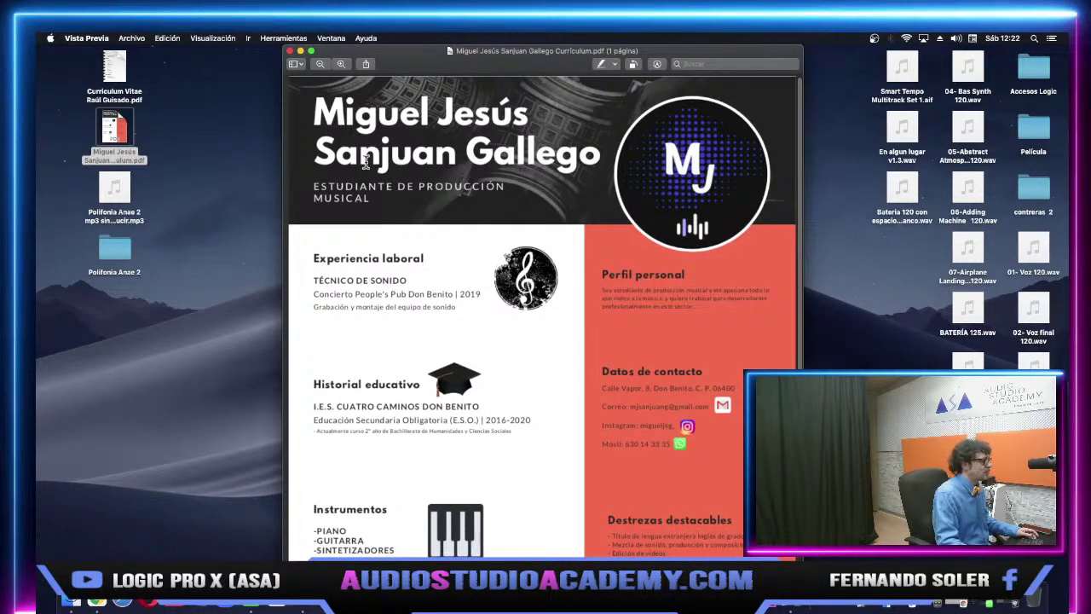
scroll(357, 256, "down", 1)
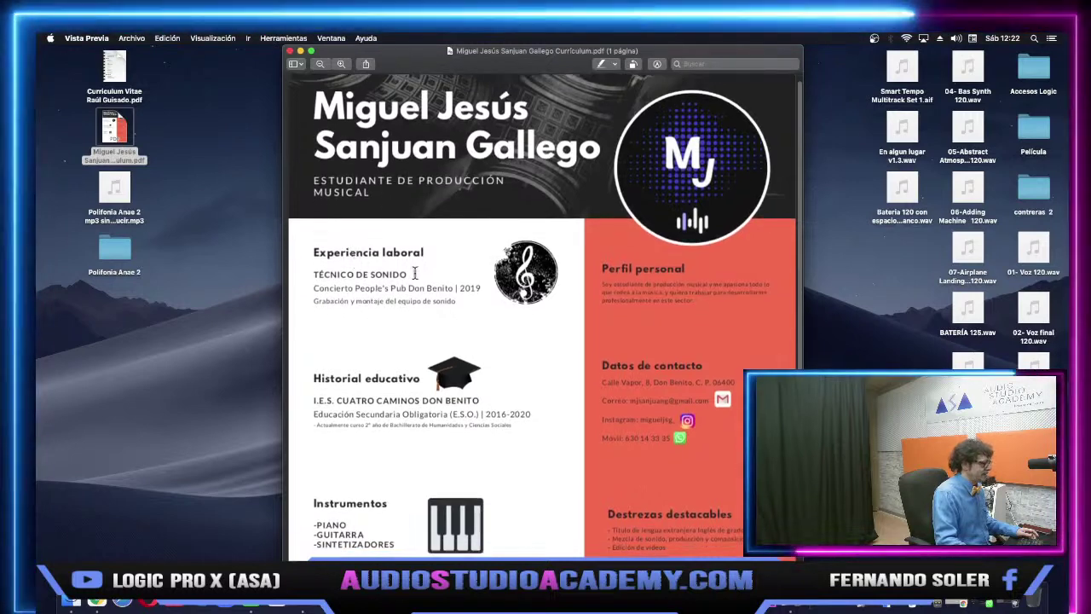
scroll(321, 313, "down", 1)
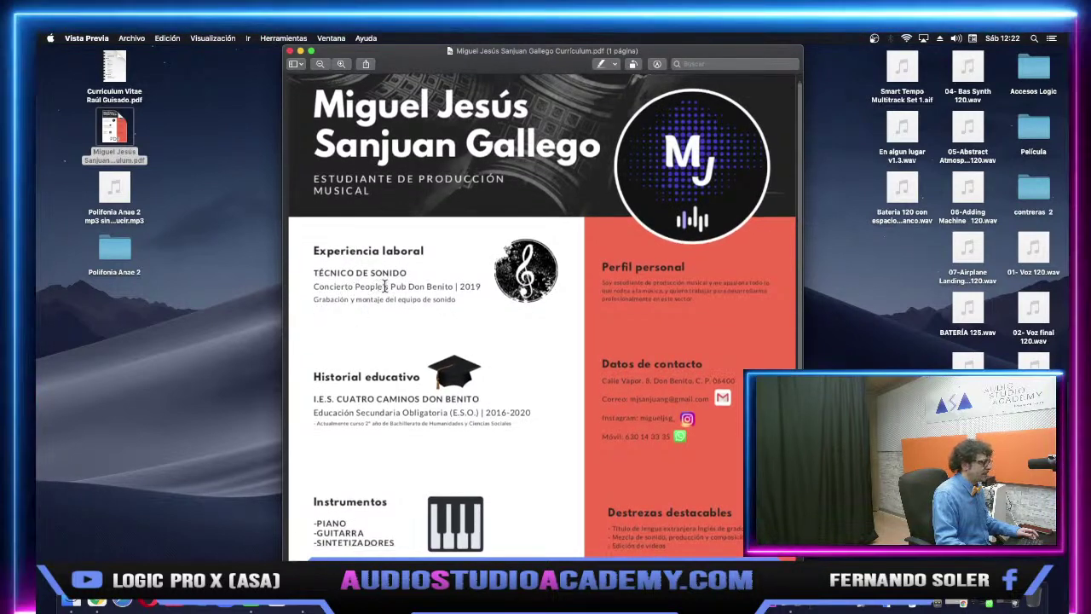
scroll(337, 328, "down", 5)
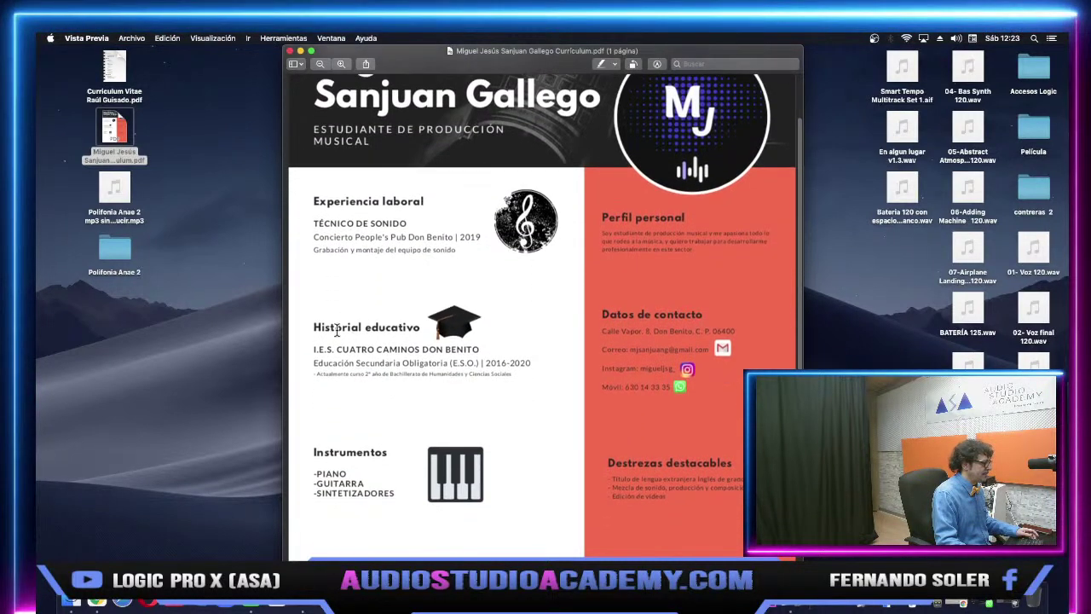
scroll(311, 332, "down", 1)
scroll(319, 334, "down", 2)
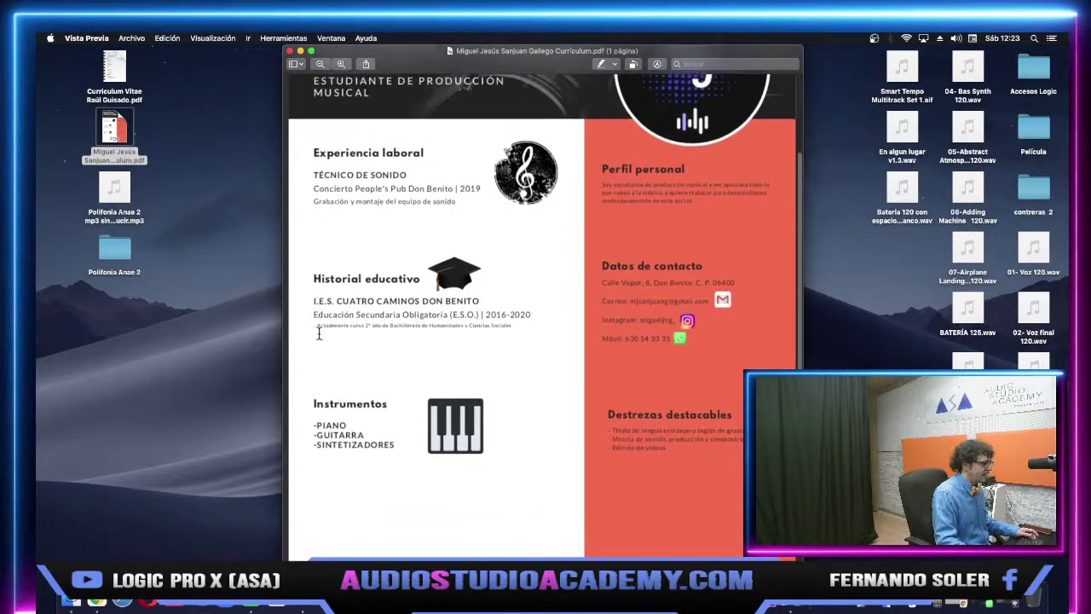
scroll(358, 431, "down", 2)
scroll(353, 443, "up", 4)
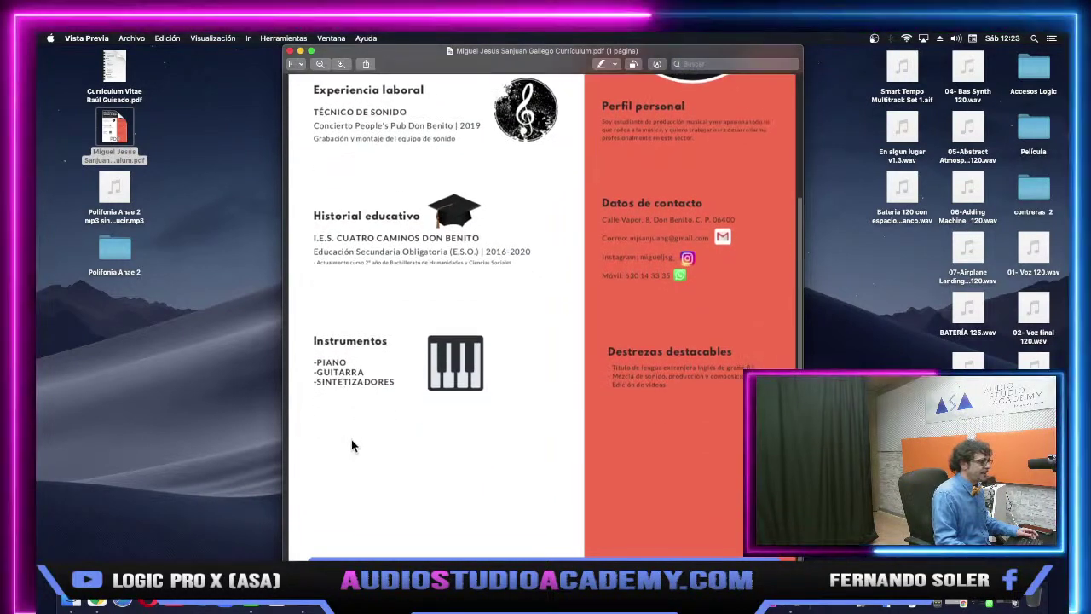
Read the résumé's personal profile, contact details and notable skills, and close the document.
scroll(350, 439, "up", 2)
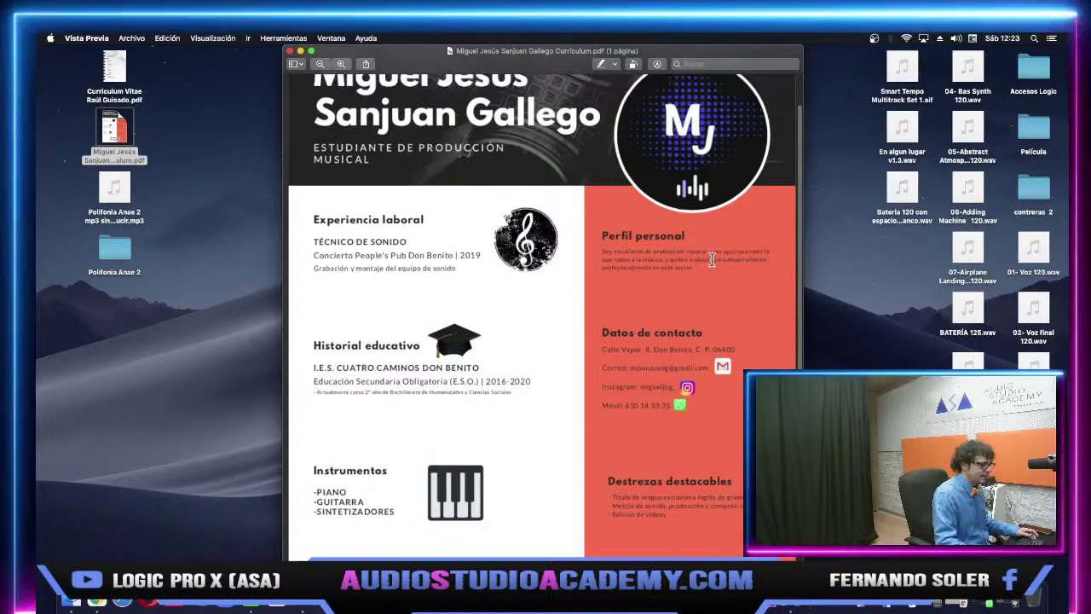
triple_click(659, 263)
left_click(705, 295)
scroll(623, 305, "down", 1)
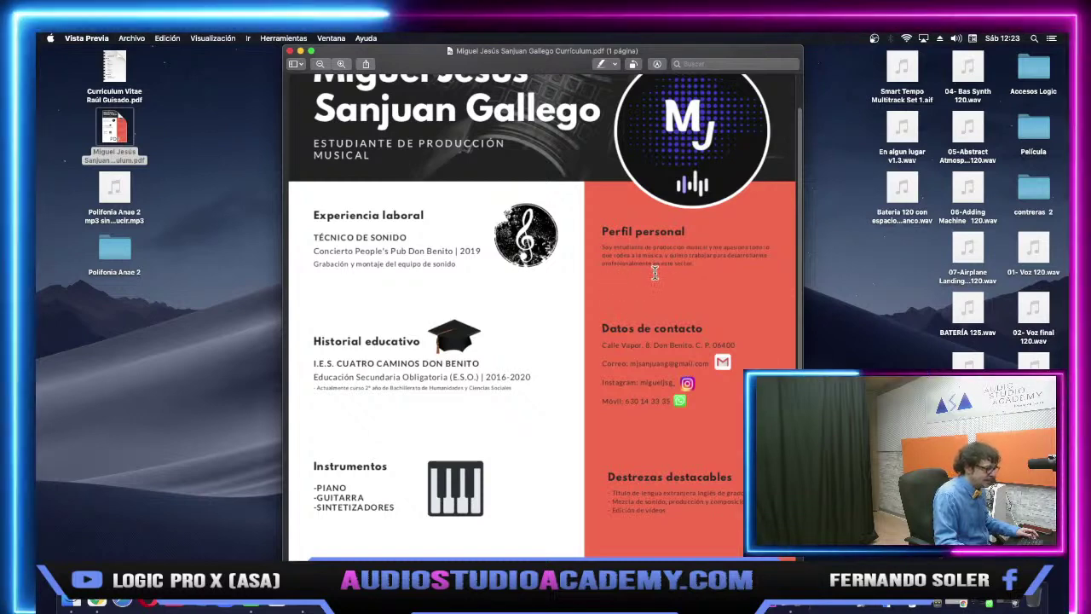
scroll(635, 291, "down", 1)
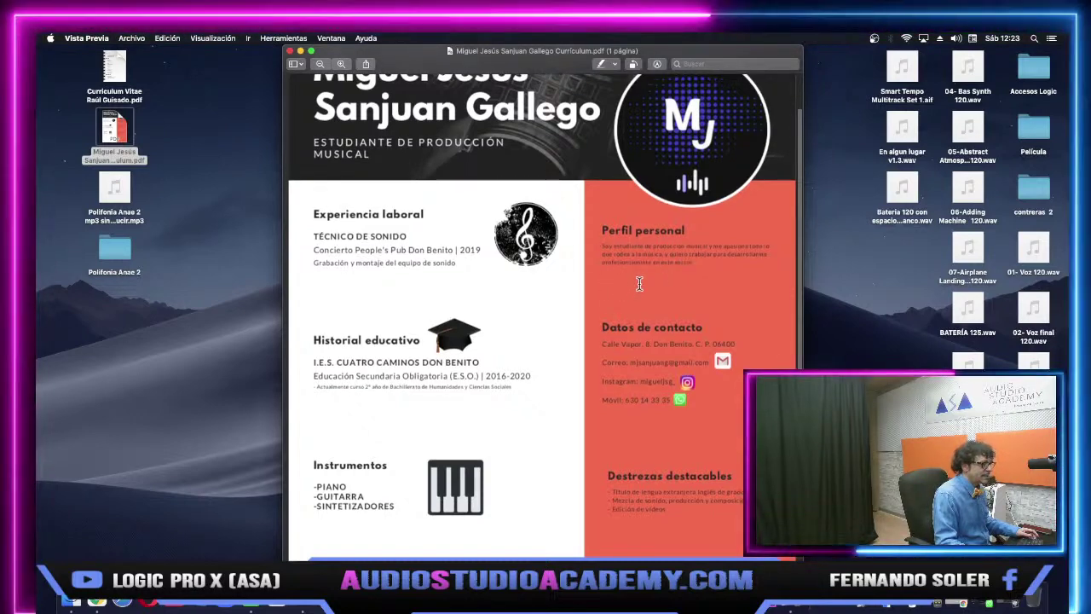
scroll(634, 284, "down", 3)
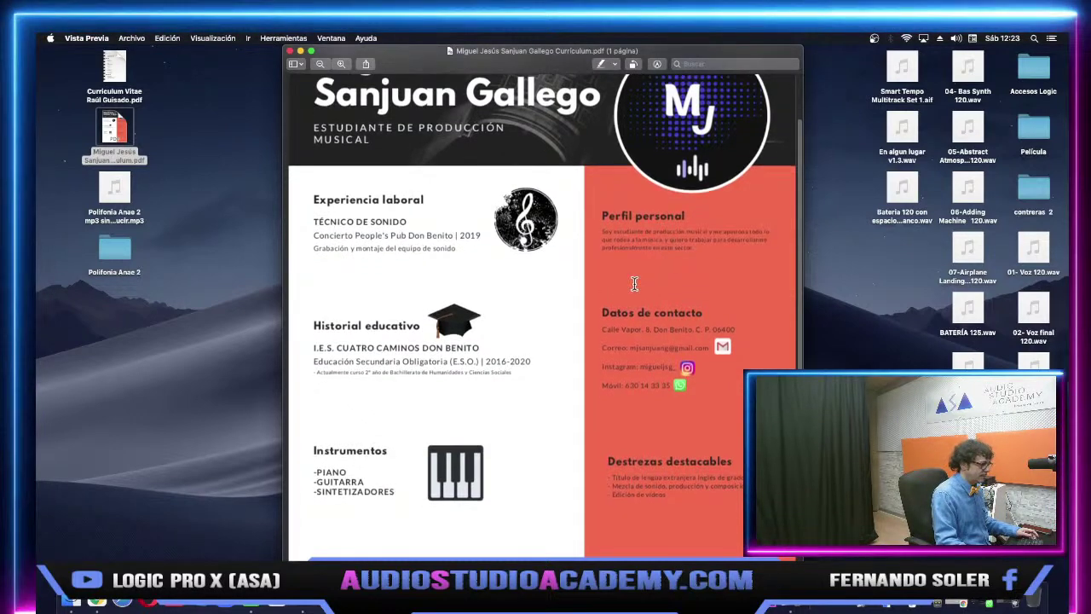
scroll(618, 312, "down", 2)
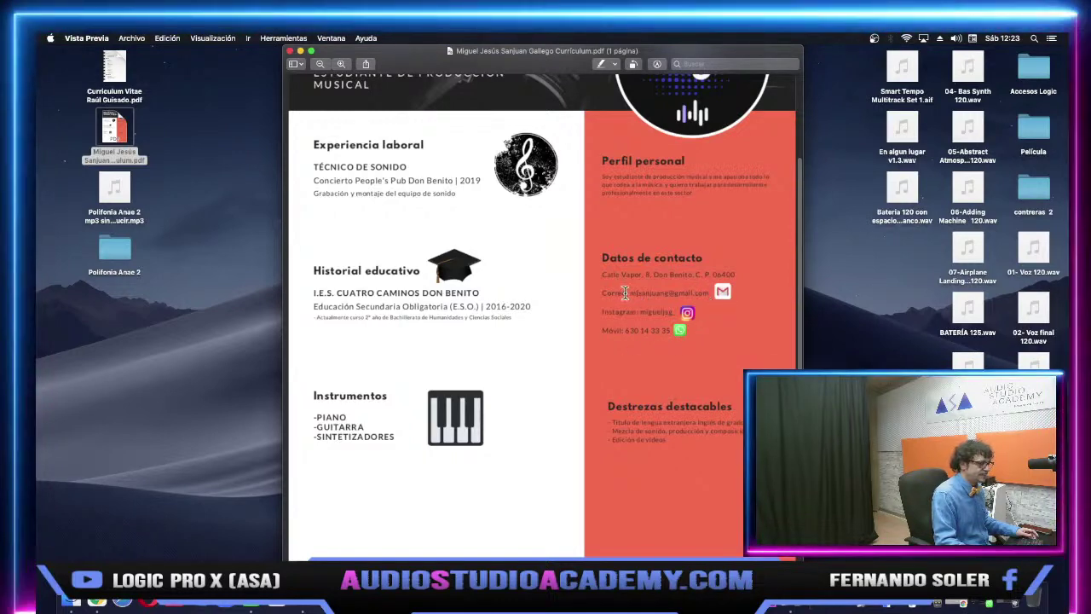
scroll(622, 388, "down", 3)
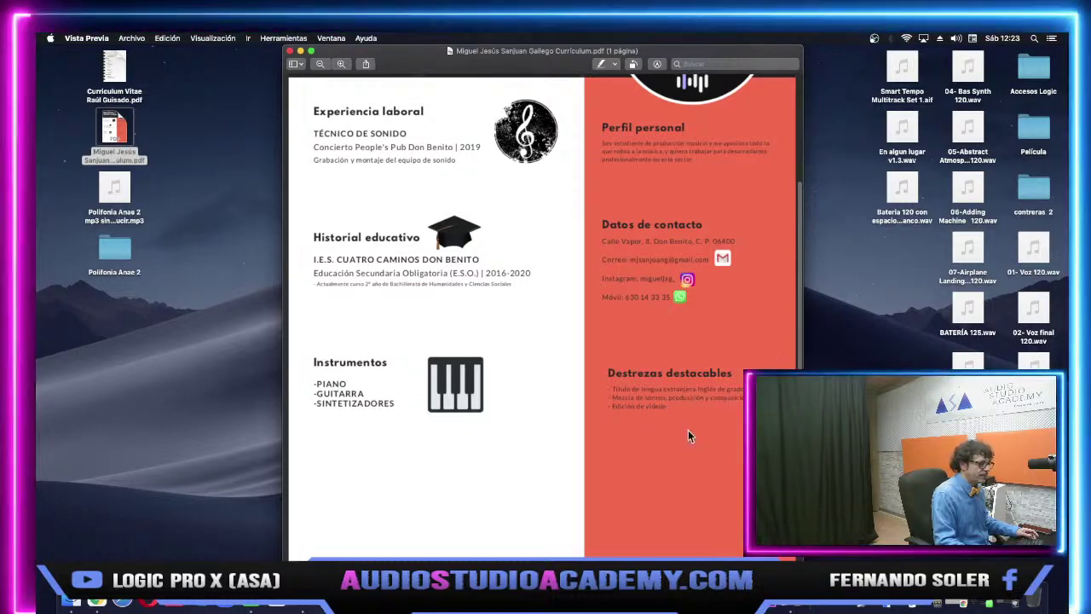
scroll(682, 433, "down", 1)
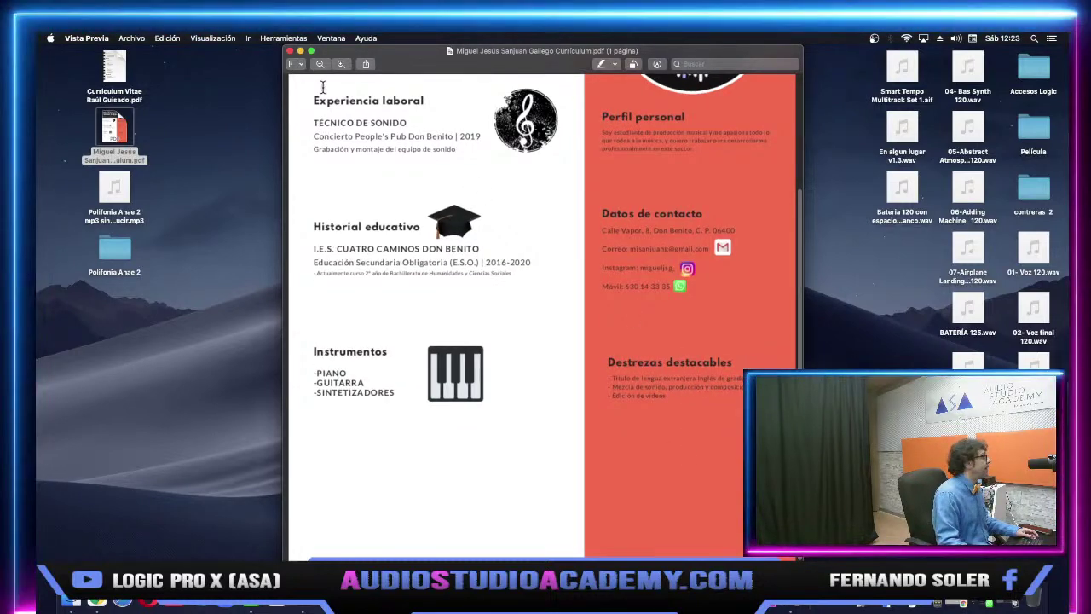
left_click(290, 51)
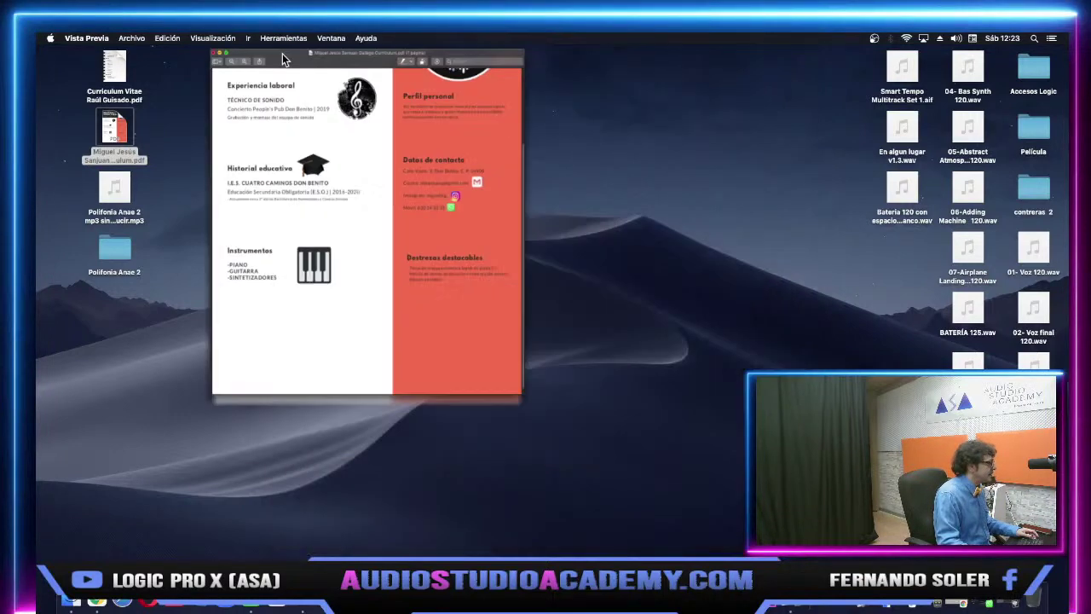
Open the other résumé PDF from the desktop and move its window clear of the desktop files.
double_click(112, 64)
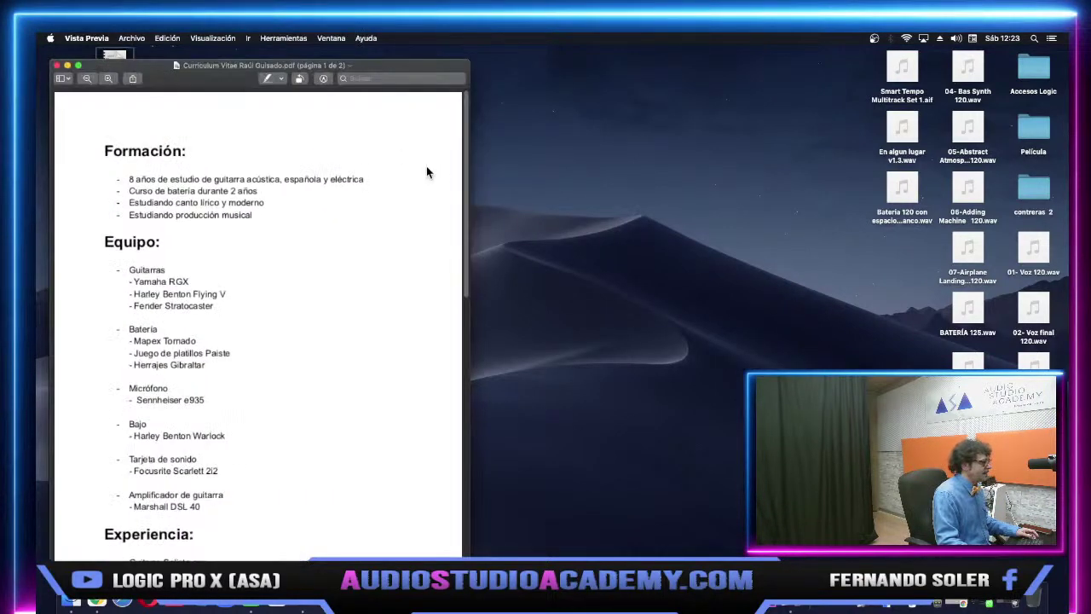
left_click_drag(239, 62, 479, 58)
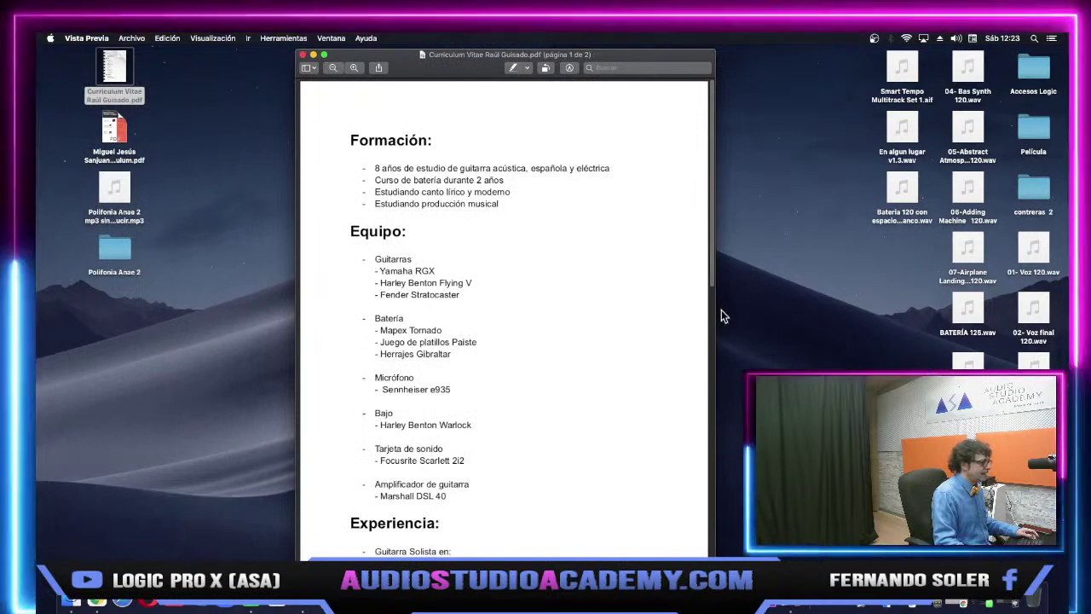
Widen the résumé's window and read its Formación and Equipo sections down to the guitar amplifier.
left_click_drag(714, 313, 775, 314)
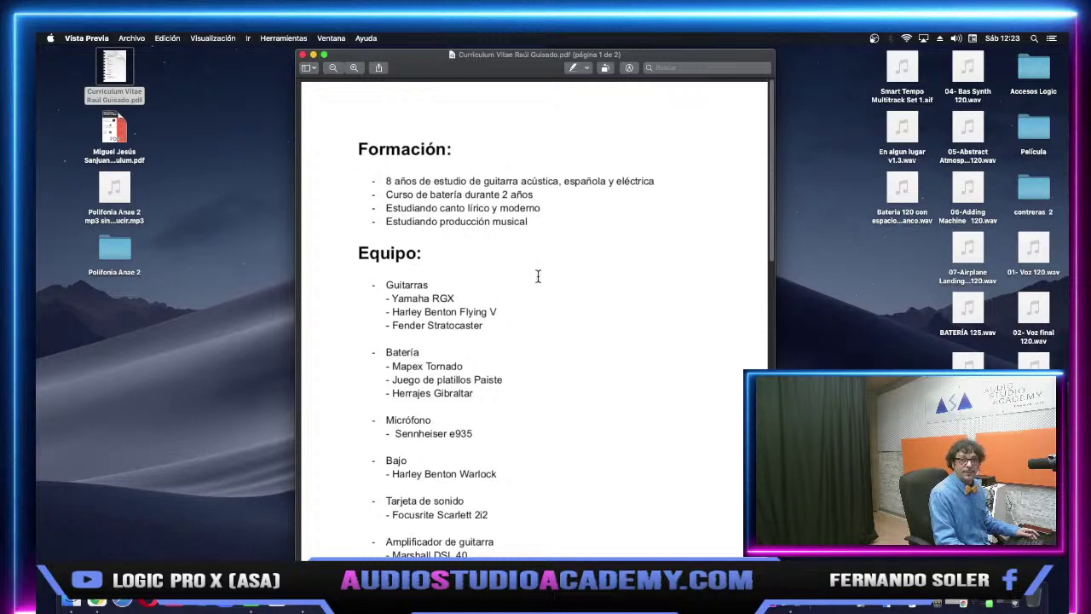
scroll(538, 275, "down", 1)
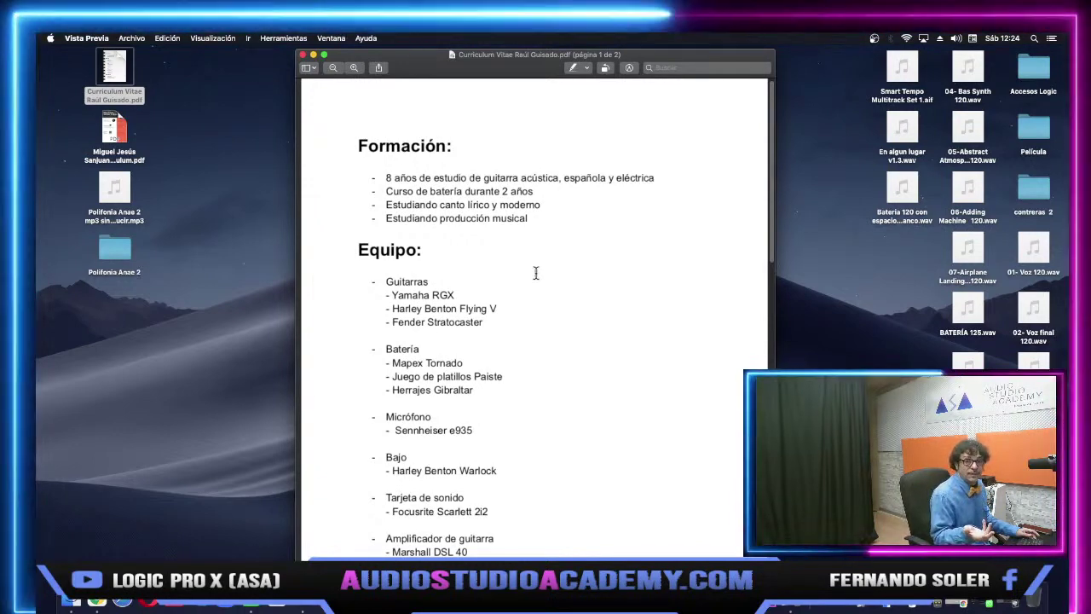
scroll(521, 300, "down", 1)
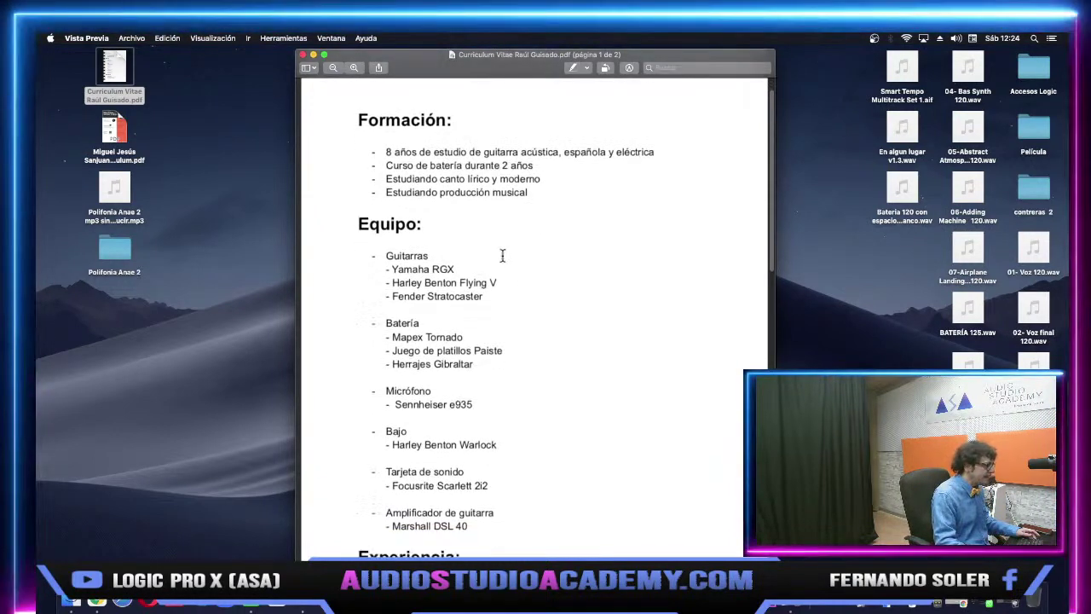
left_click_drag(452, 255, 377, 256)
scroll(526, 278, "down", 2)
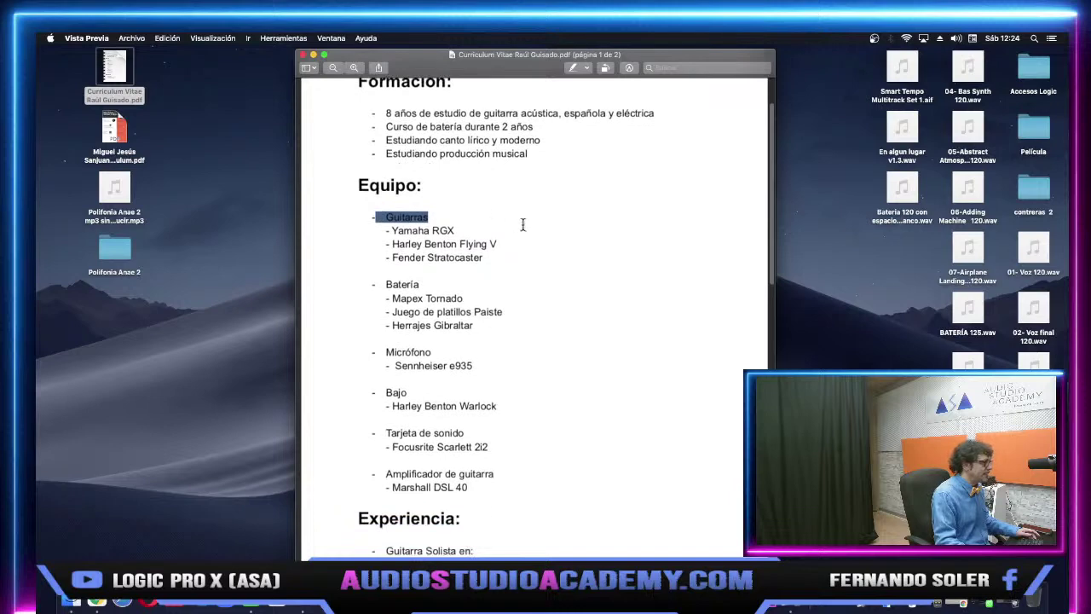
left_click(511, 230)
scroll(520, 271, "down", 1)
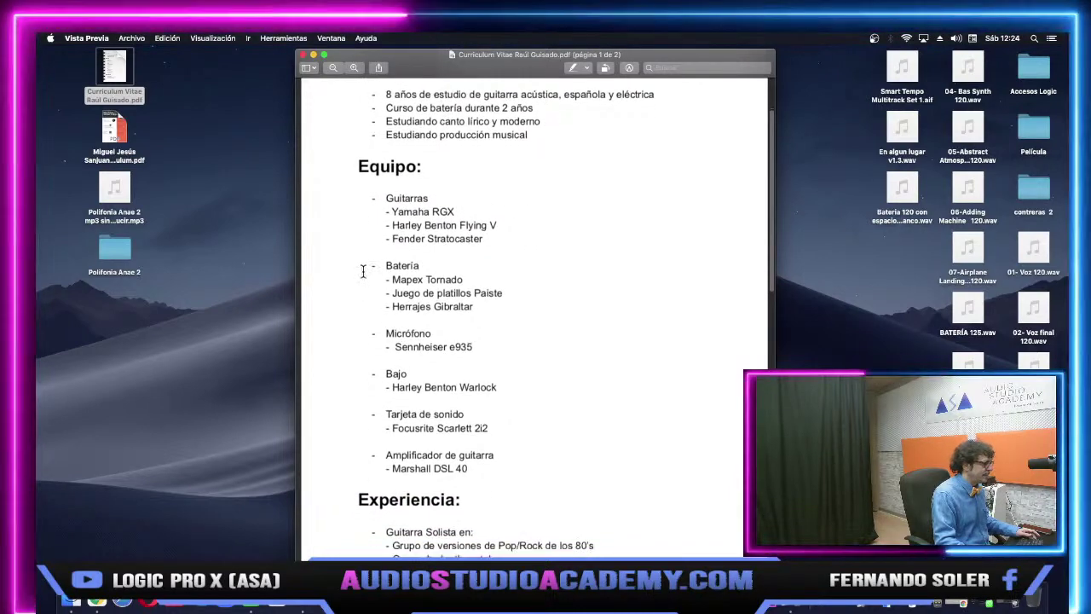
scroll(363, 271, "down", 1)
scroll(363, 271, "down", 2)
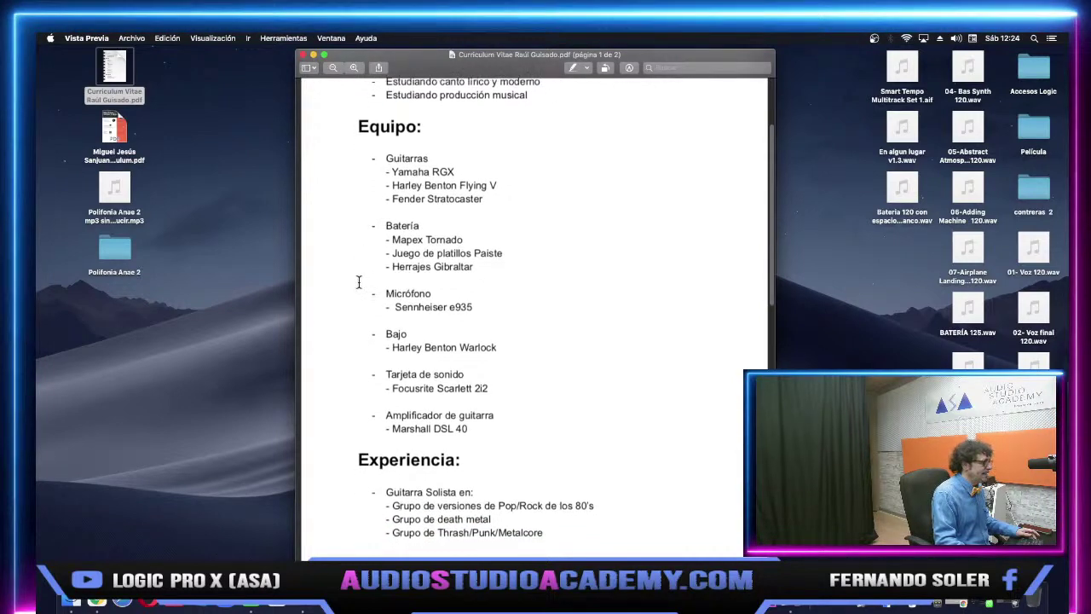
scroll(361, 282, "down", 2)
scroll(362, 299, "down", 6)
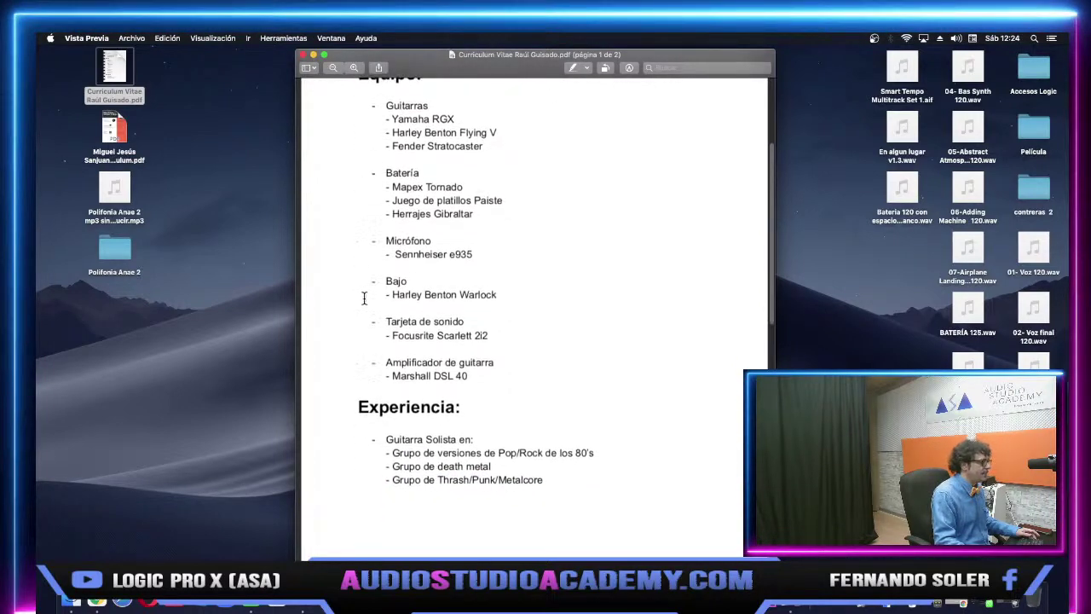
scroll(364, 297, "down", 1)
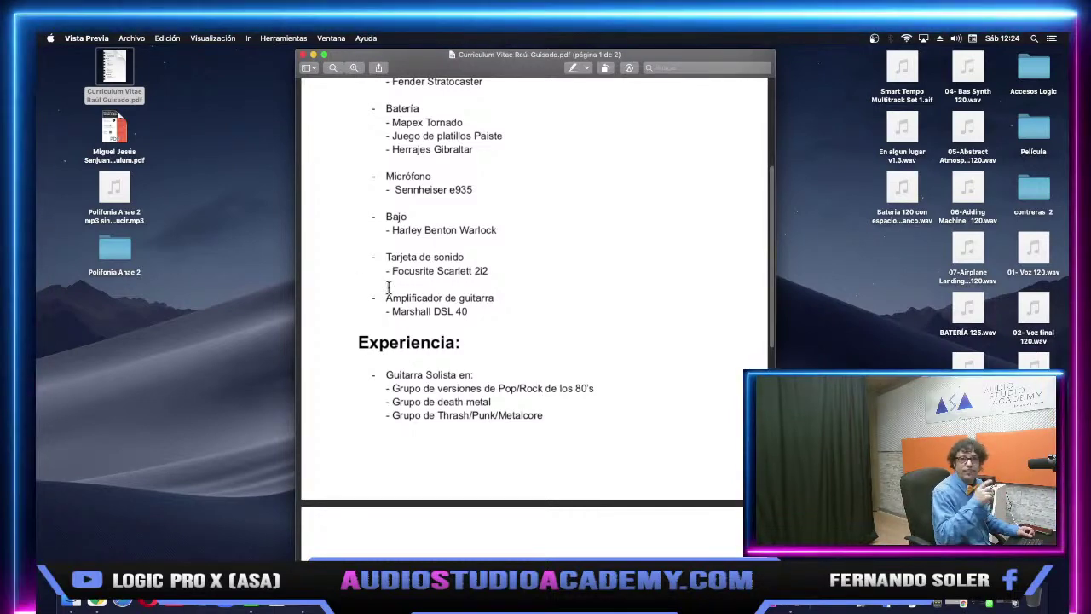
Read the résumé's Experiencia section through the singing and guitar teaching entries on page 2, and close the document.
scroll(388, 287, "down", 3)
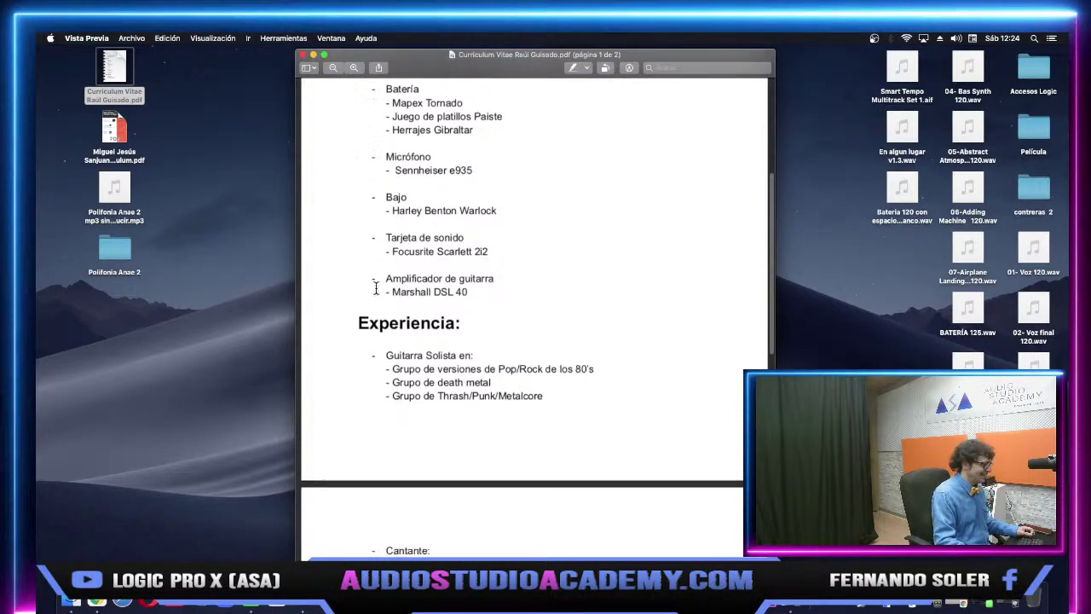
scroll(363, 332, "down", 2)
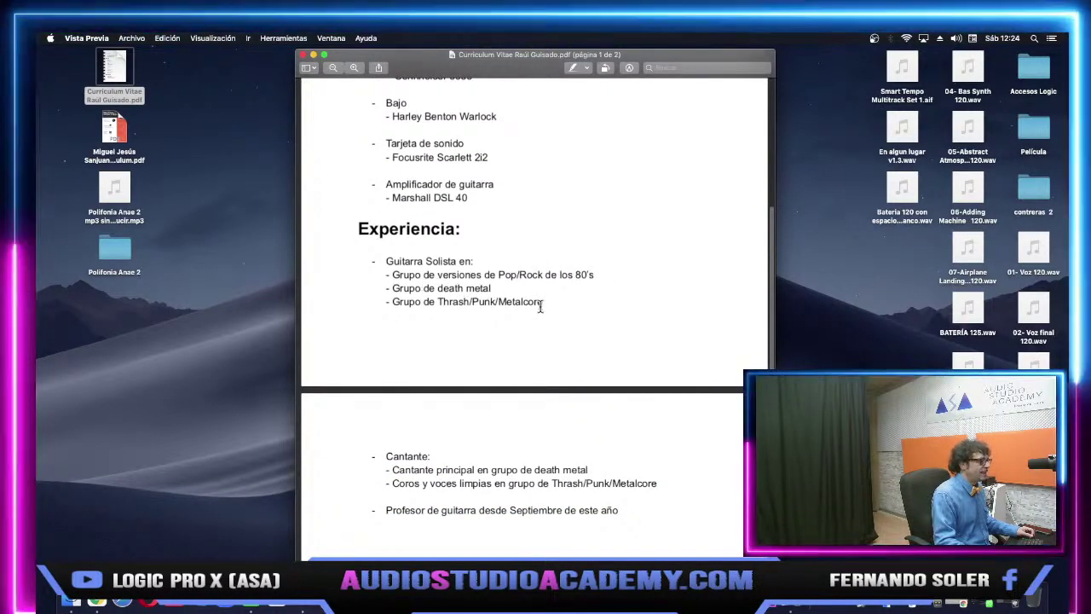
scroll(539, 307, "down", 1)
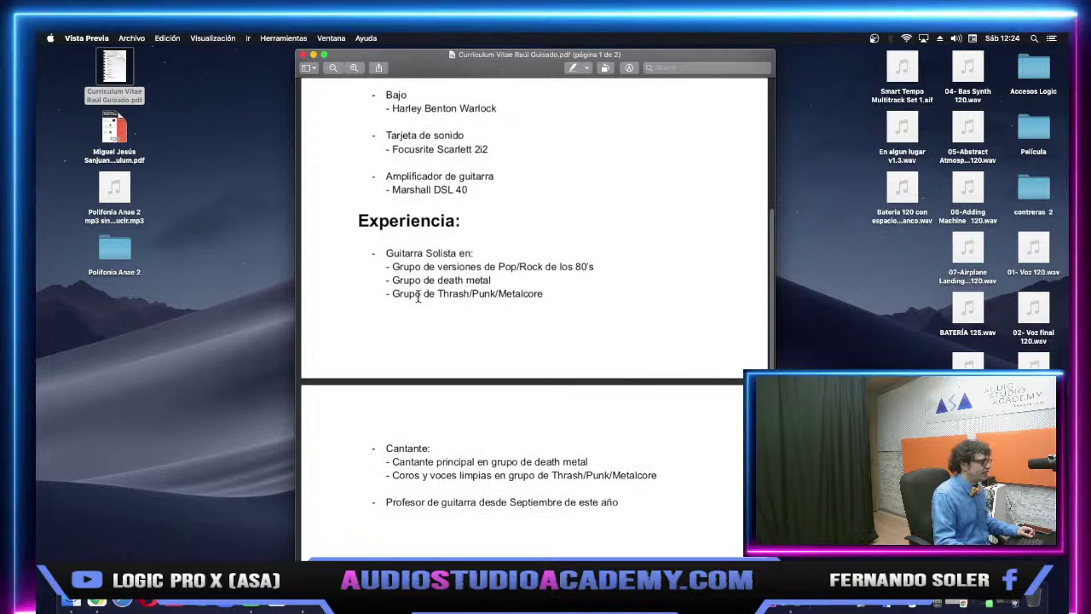
scroll(410, 300, "down", 1)
scroll(460, 299, "down", 1)
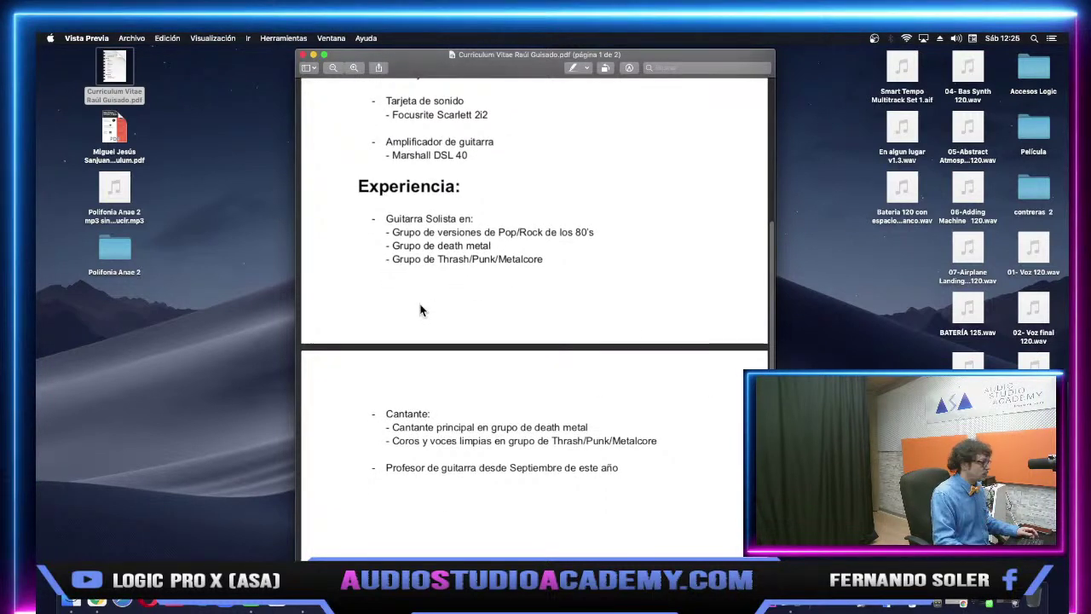
scroll(429, 312, "down", 1)
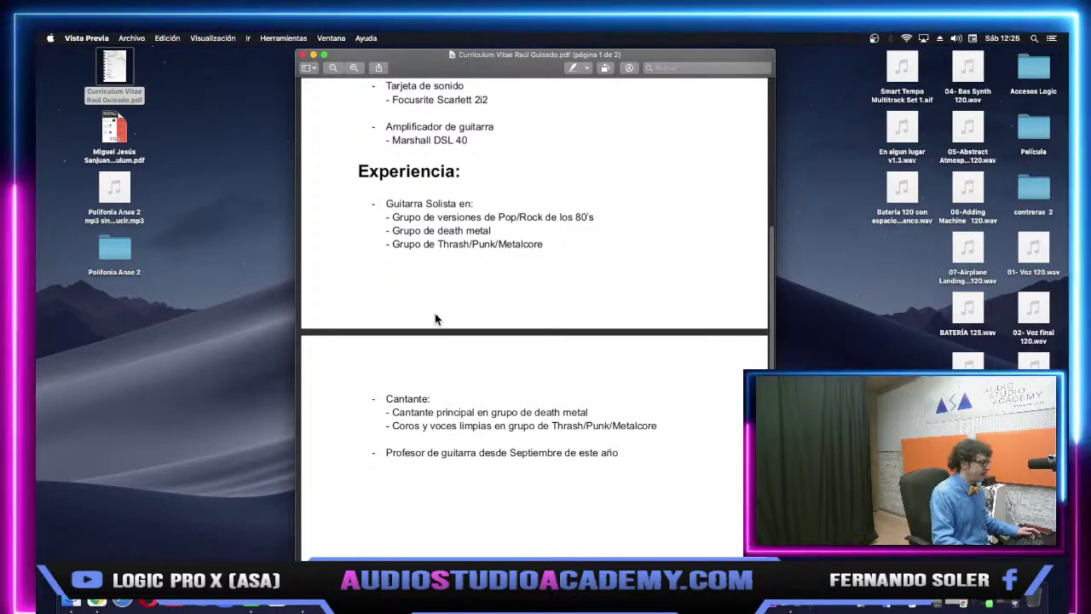
scroll(433, 317, "down", 1)
scroll(435, 318, "down", 1)
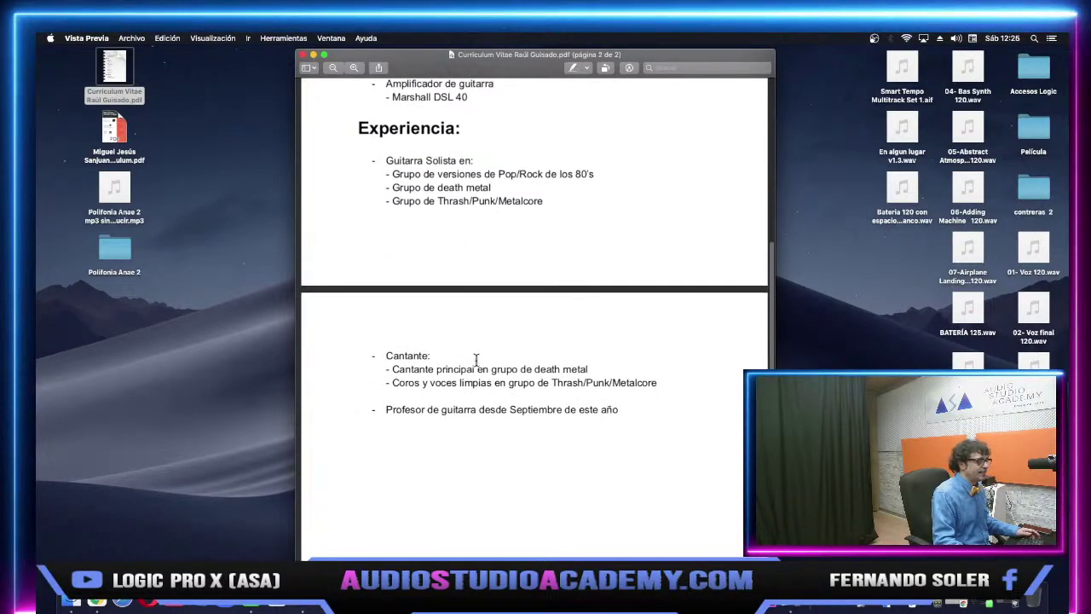
scroll(381, 385, "down", 1)
scroll(381, 384, "down", 10)
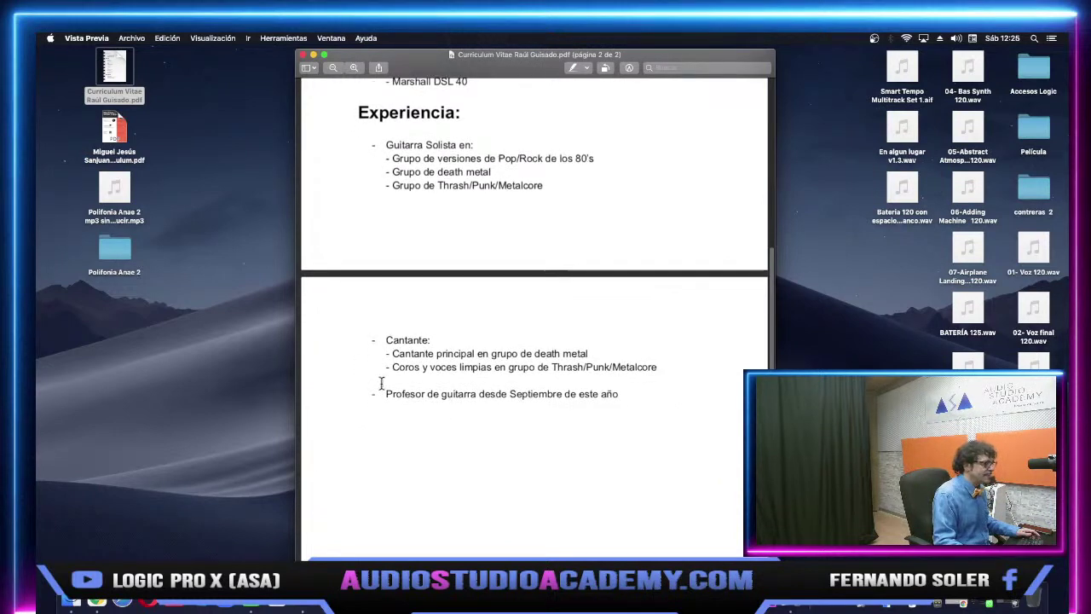
left_click(301, 55)
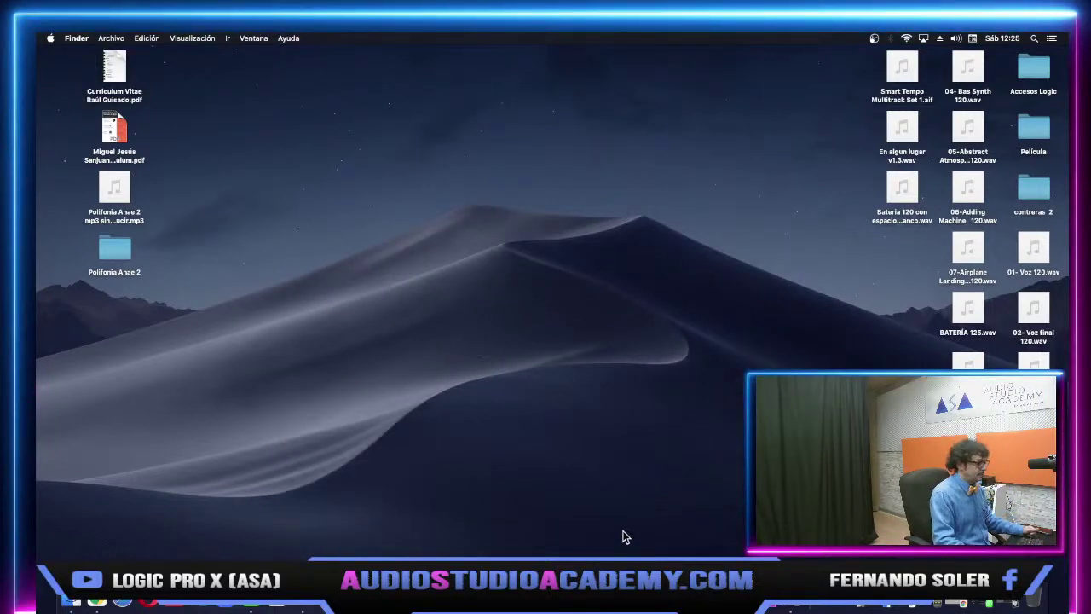
Switch to Logic Pro X and check the FabFilter Pro-L 2 limiter on the Stereo output channel, closing its window again.
key("super+Tab")
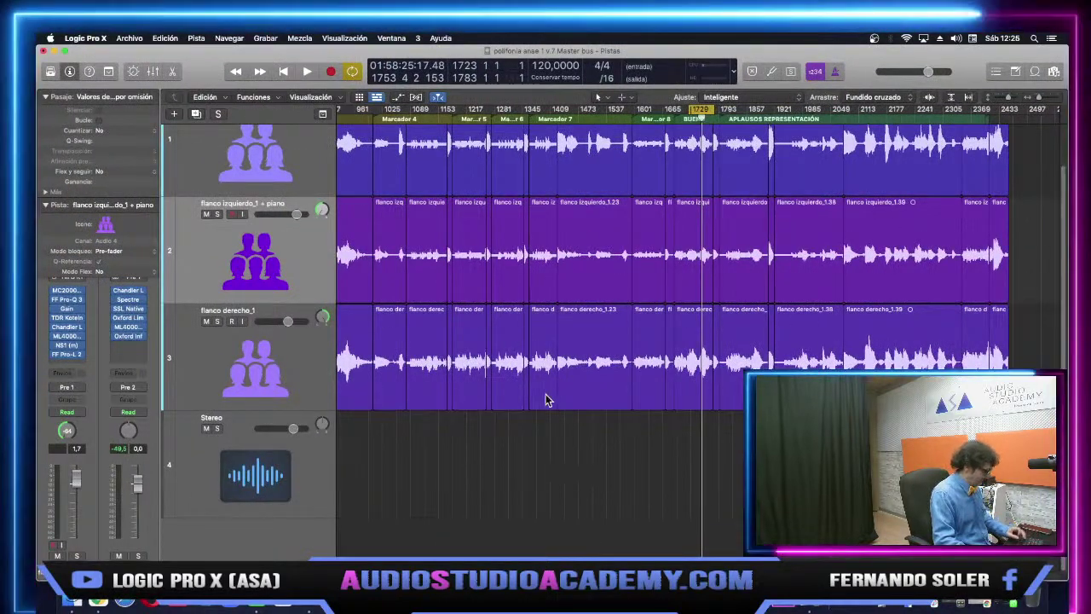
key("x")
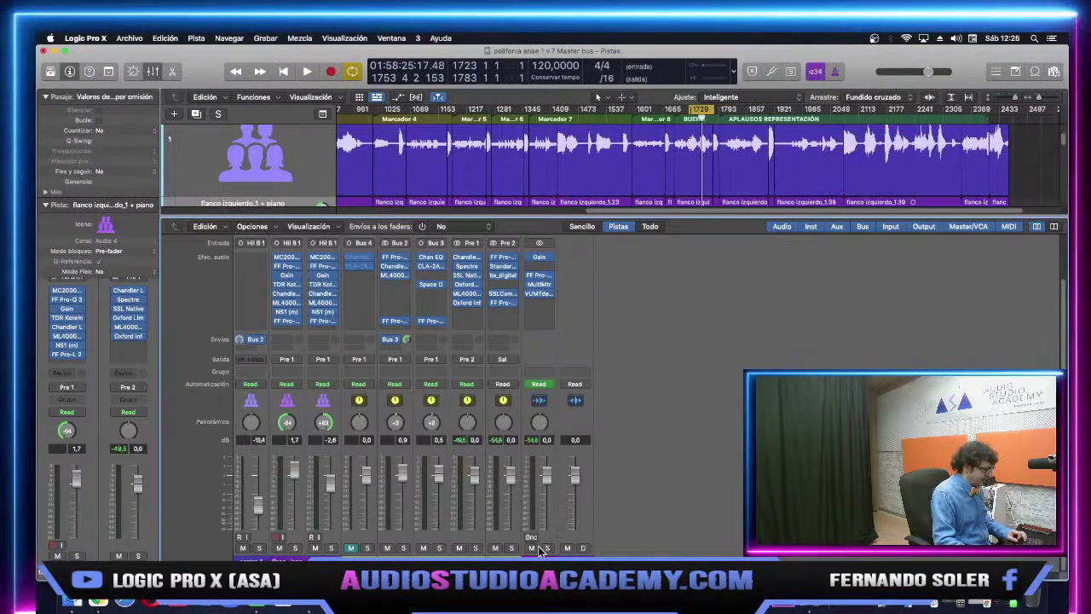
left_click(534, 555)
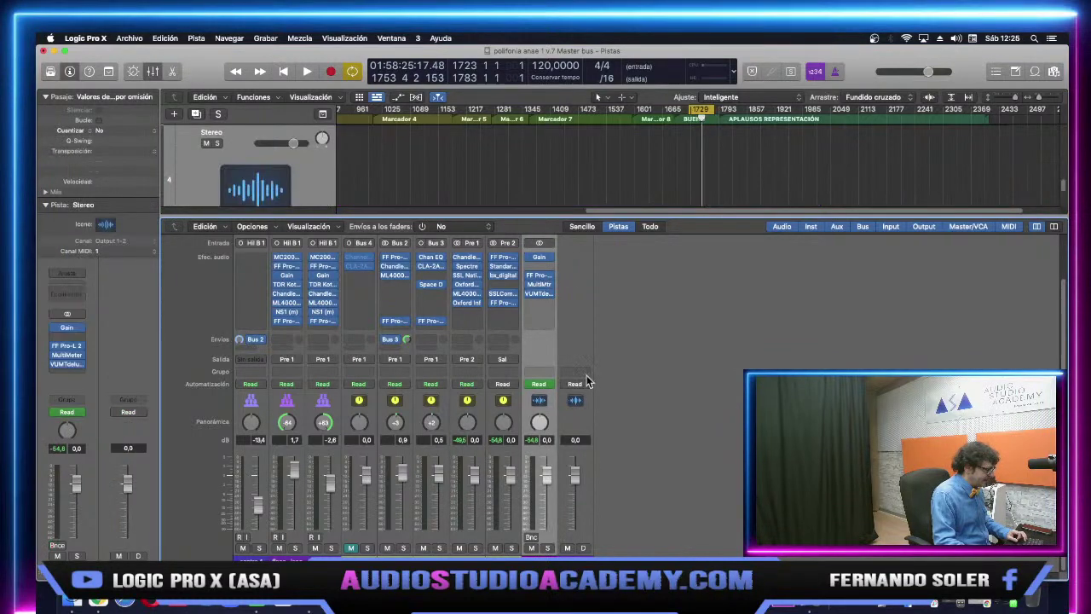
left_click(542, 279)
key("x")
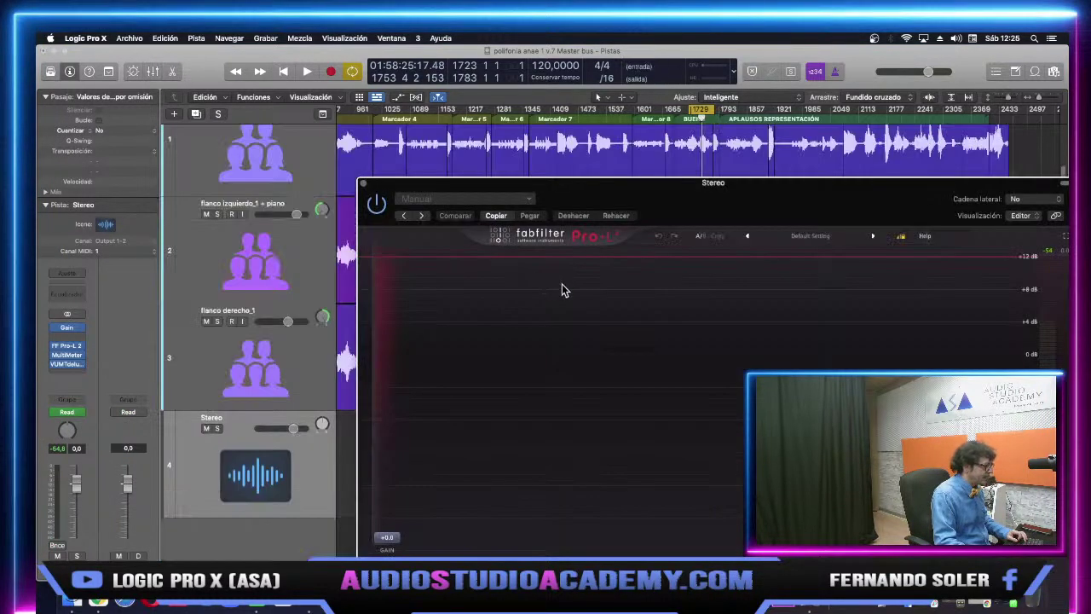
left_click(364, 183)
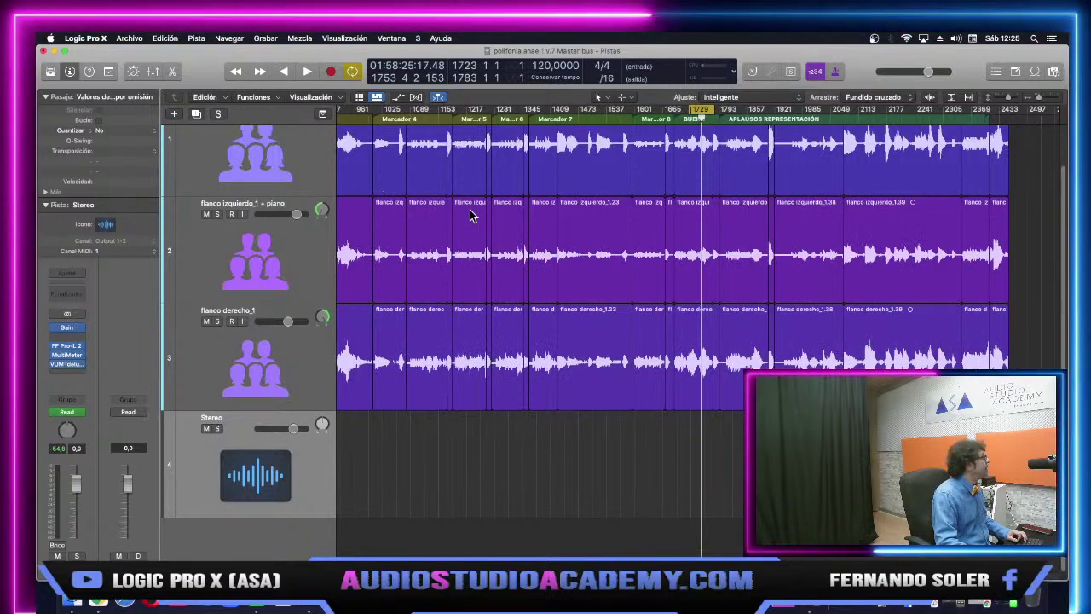
Move the cycle range to bars 1782–1842 and add a new audio track below the flanco derecho_1 track.
left_click_drag(704, 122, 724, 113)
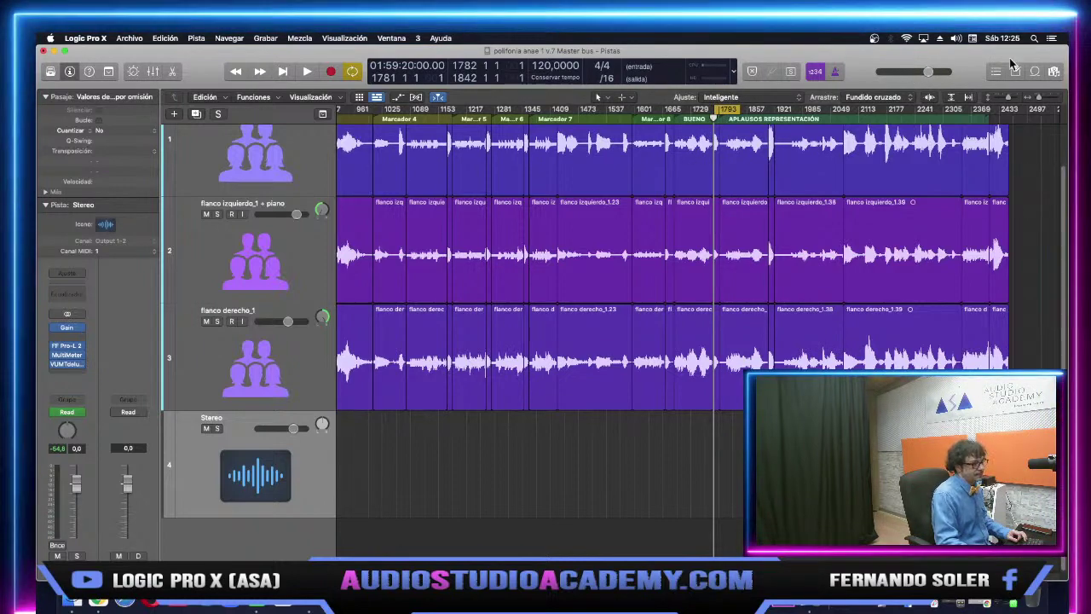
left_click_drag(1013, 65, 796, 51)
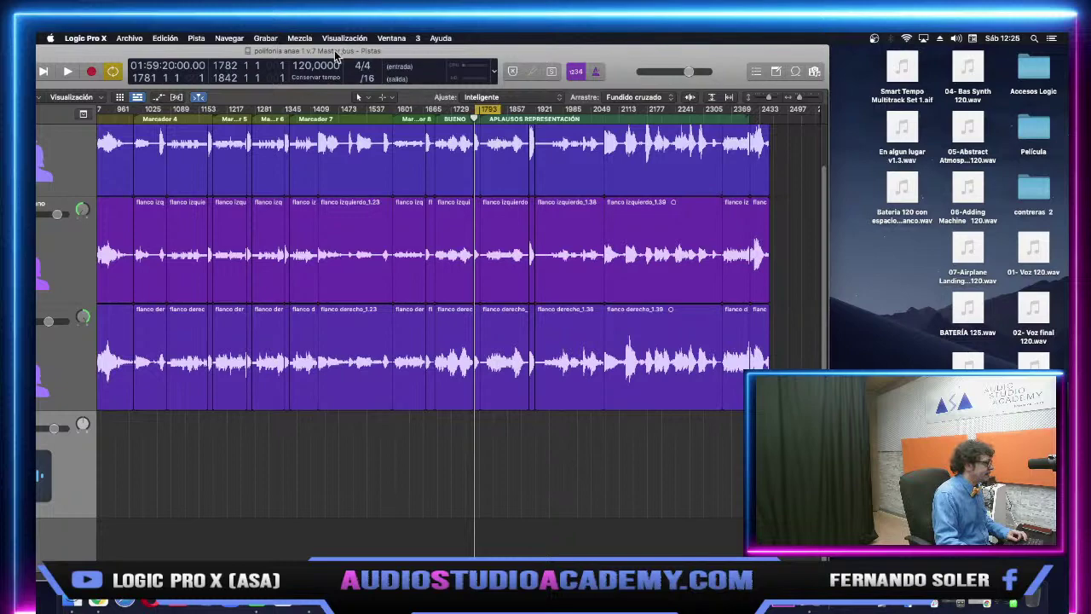
left_click_drag(335, 56, 542, 55)
left_click(205, 390)
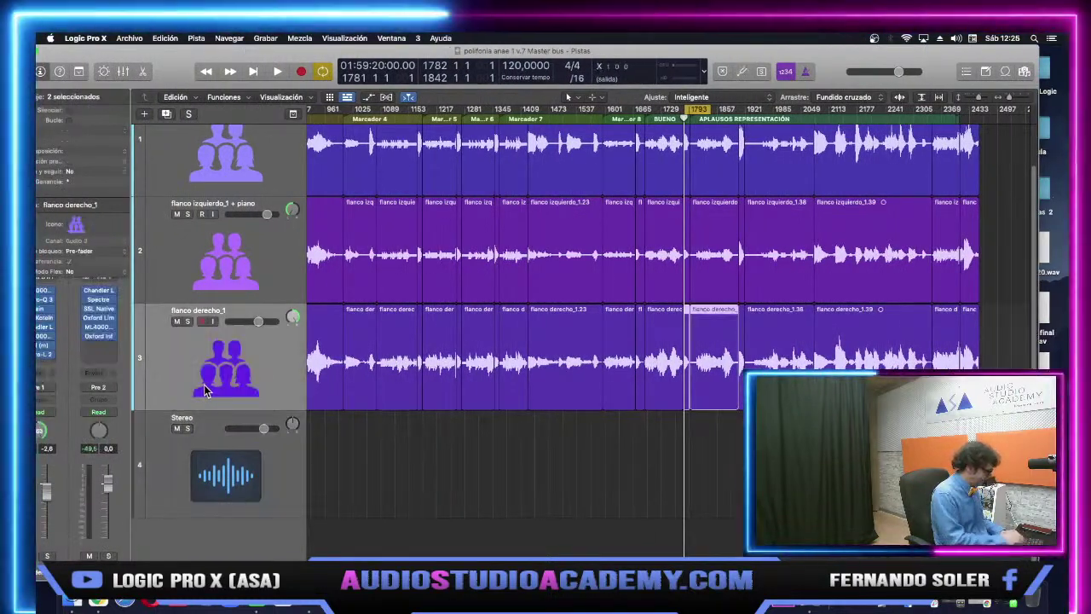
key("alt+super+a")
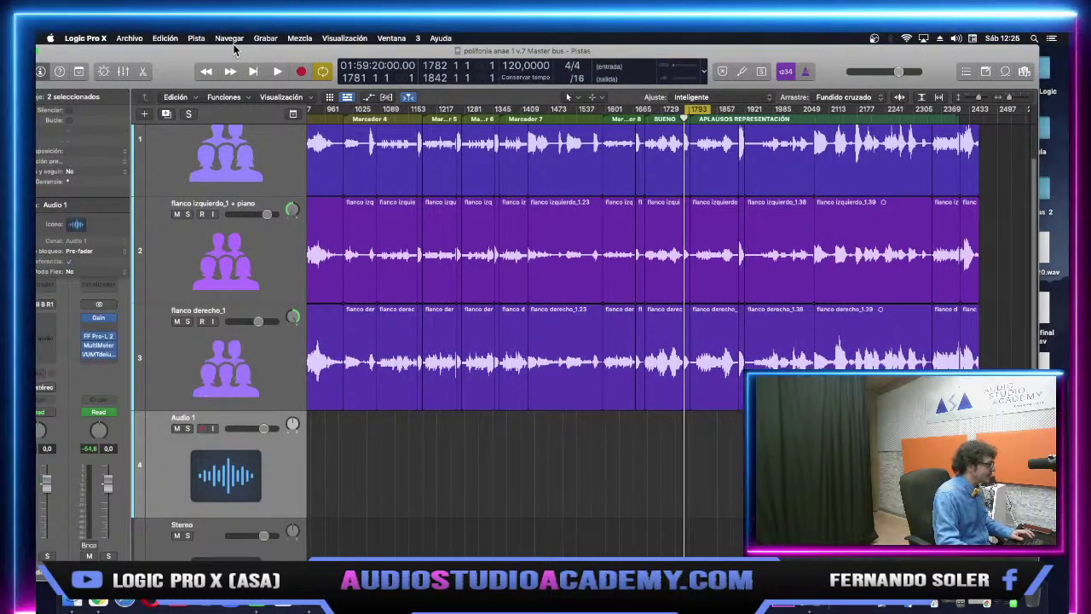
left_click_drag(234, 49, 271, 49)
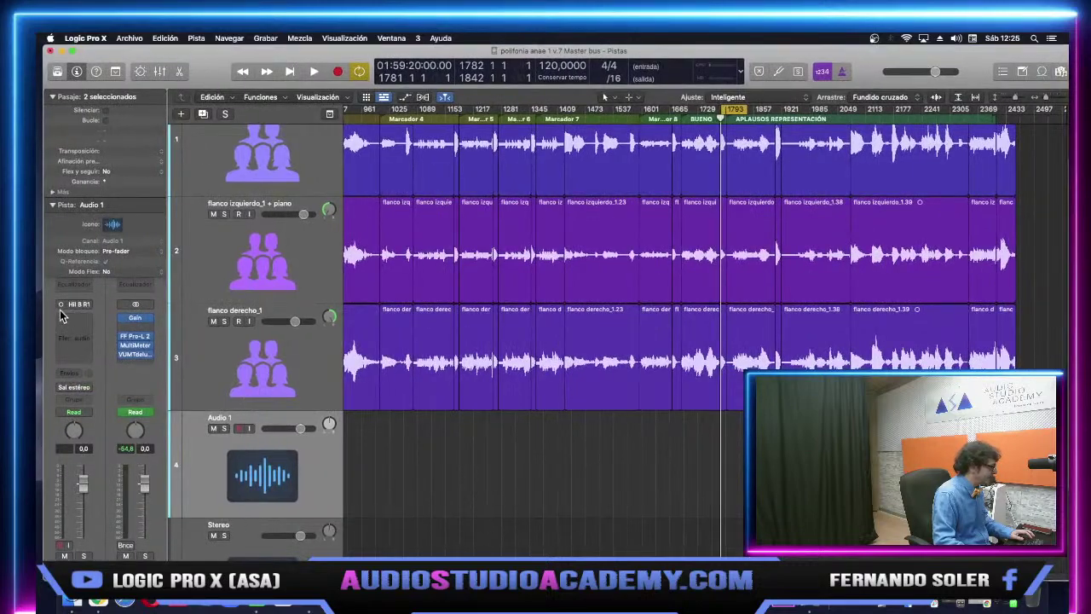
Import the 58-20 audio file onto the new Audio 1 track at about bar 1779, and leave its region deselected.
left_click_drag(1024, 50, 834, 46)
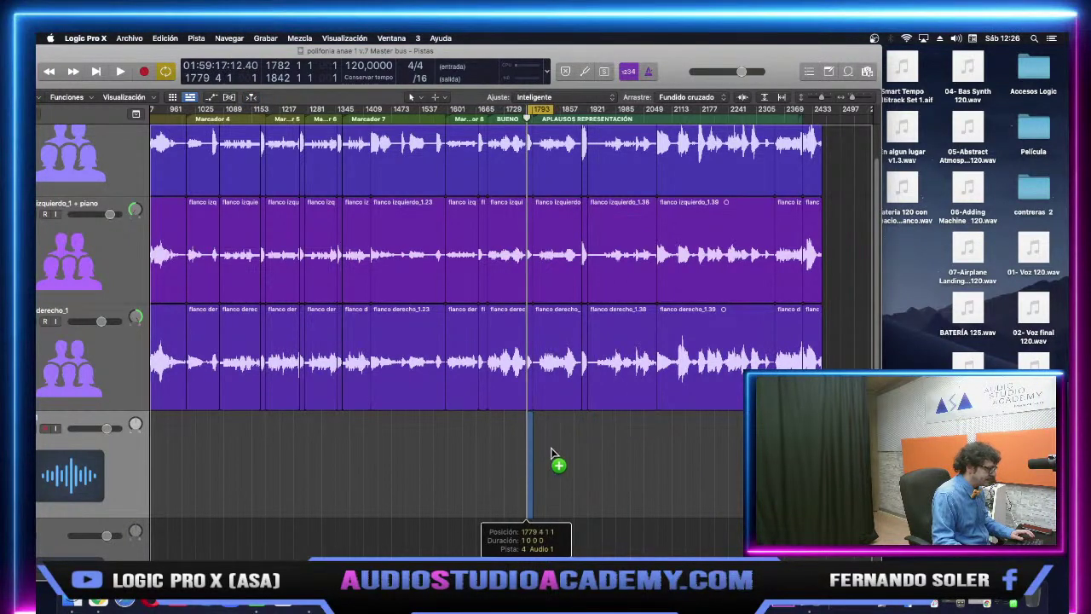
key("cmd+m")
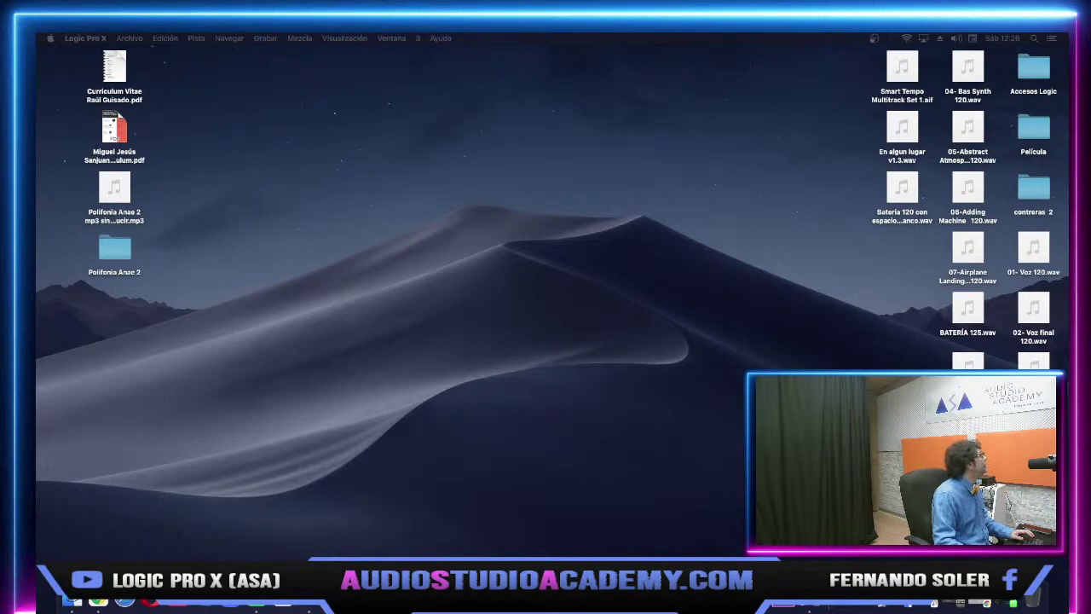
left_click(62, 133)
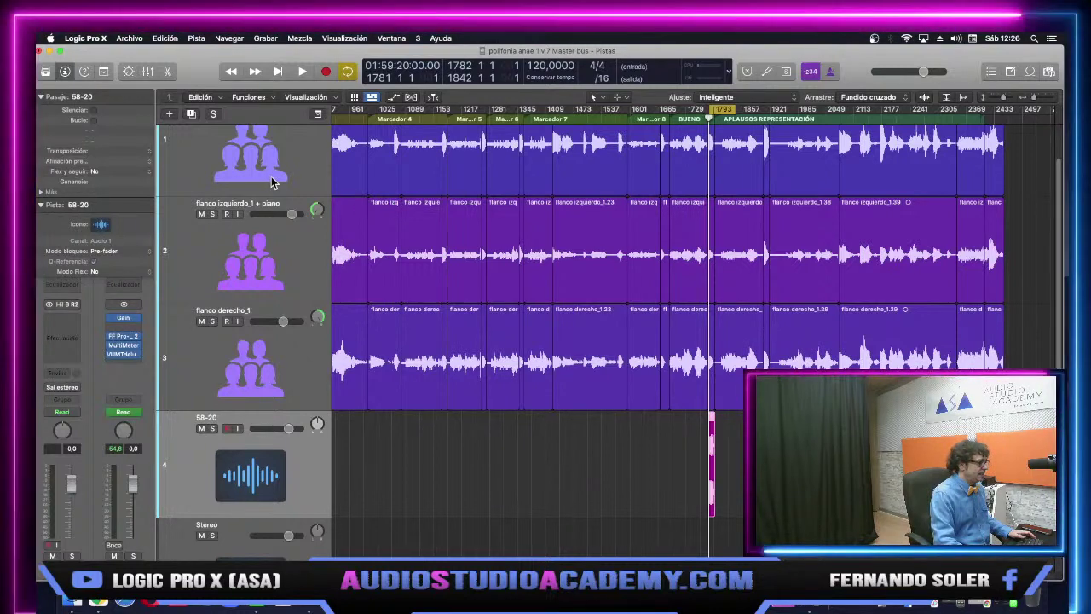
left_click(570, 463)
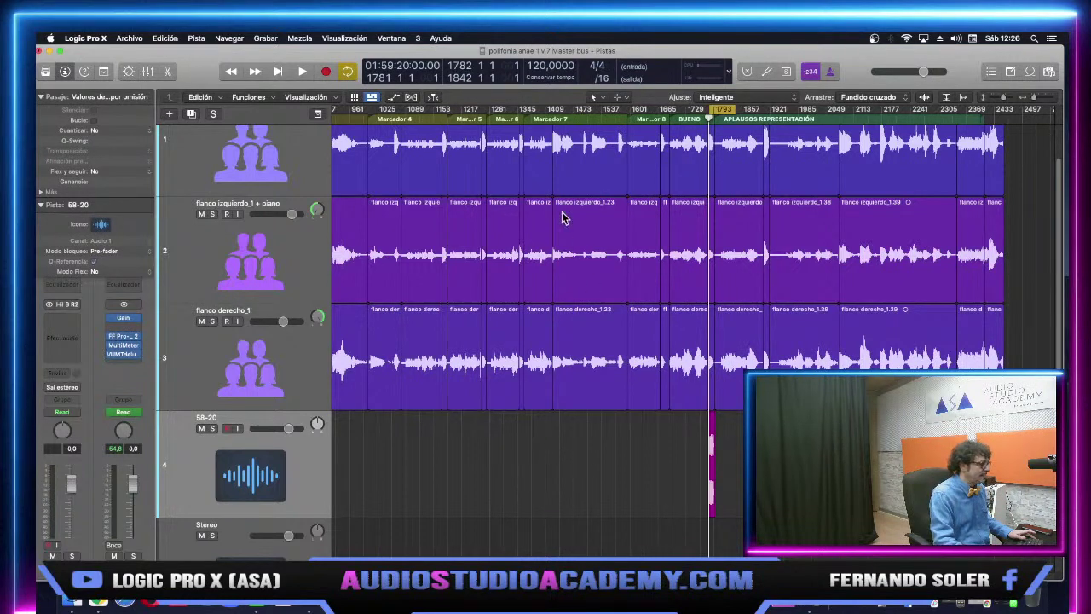
Shift the cycle range to bars 1779–1839 so that it covers the 58-20 region.
scroll(508, 323, "up", 2)
scroll(503, 307, "down", 1)
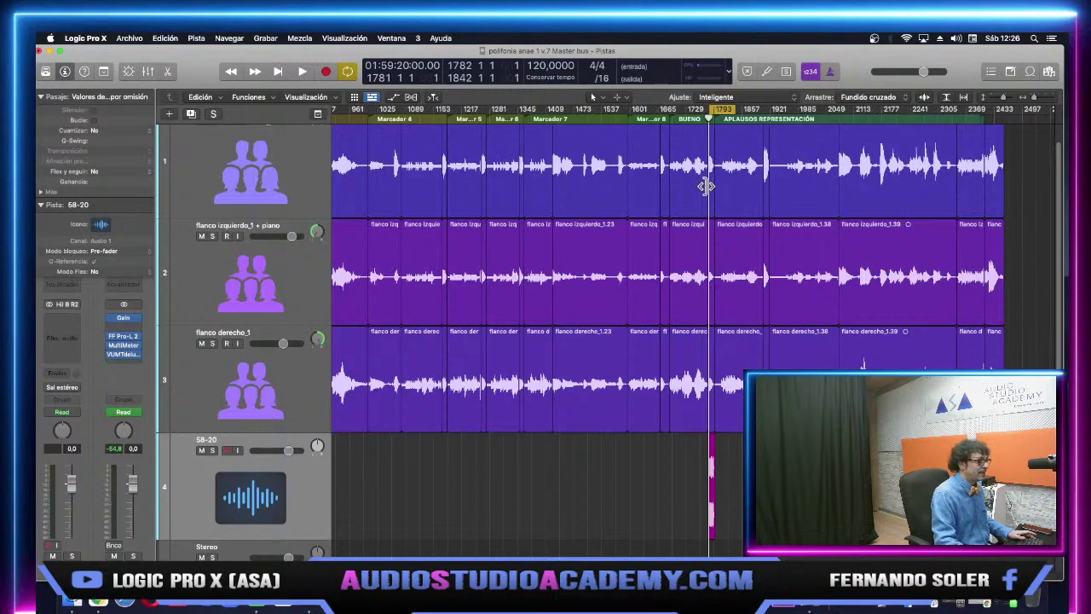
left_click(1037, 101)
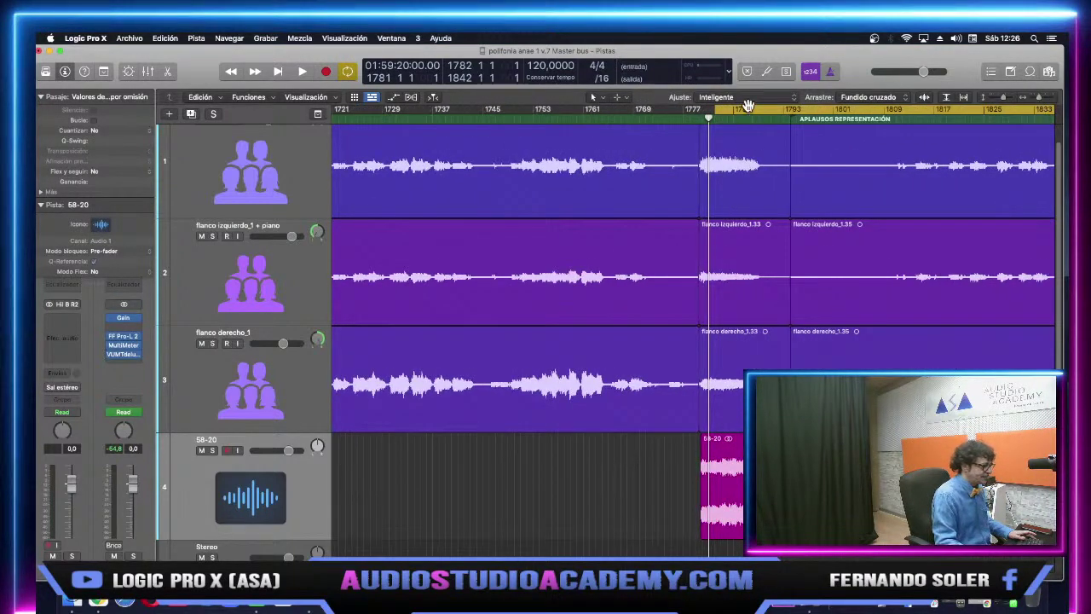
left_click_drag(747, 105, 730, 107)
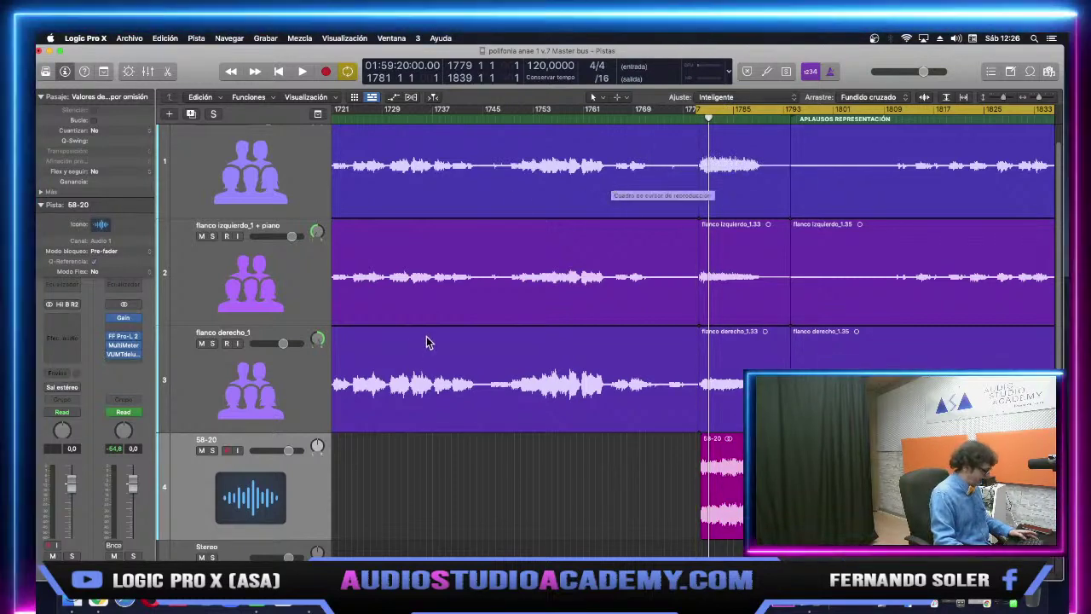
Show the mixer and compare the Pre 1 and Pre 2 bus channels, leaving Pre 1 selected.
key("x")
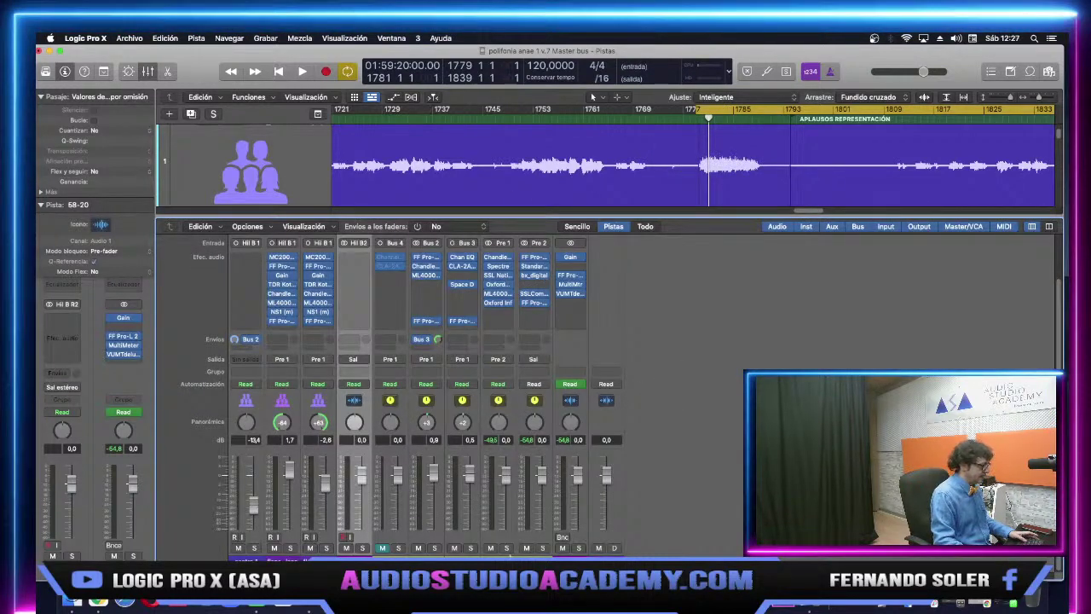
left_click(503, 242)
left_click(538, 242)
left_click(501, 242)
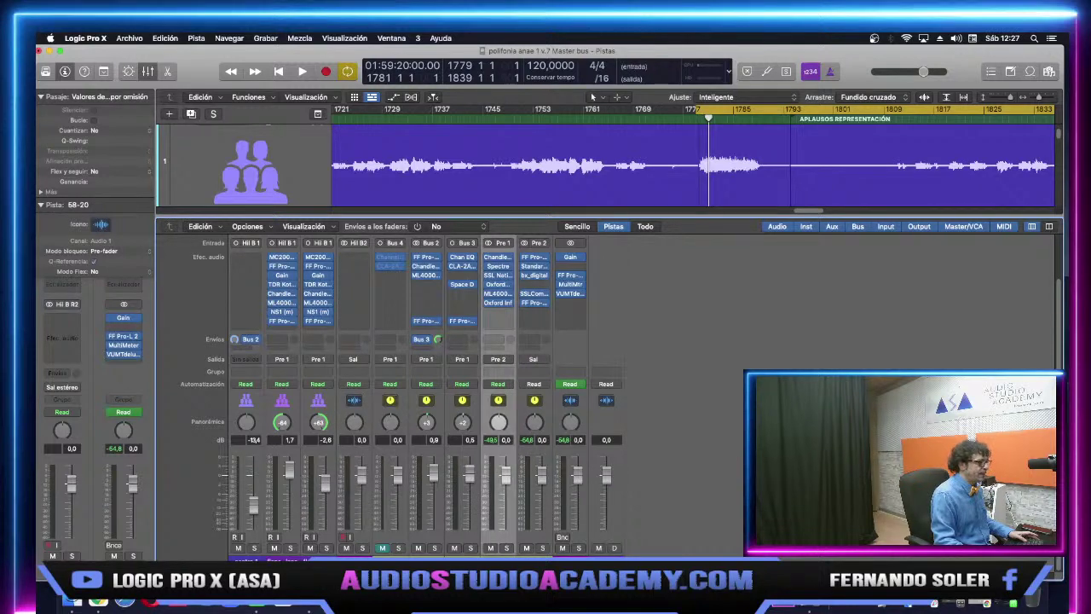
left_click_drag(501, 263, 500, 272)
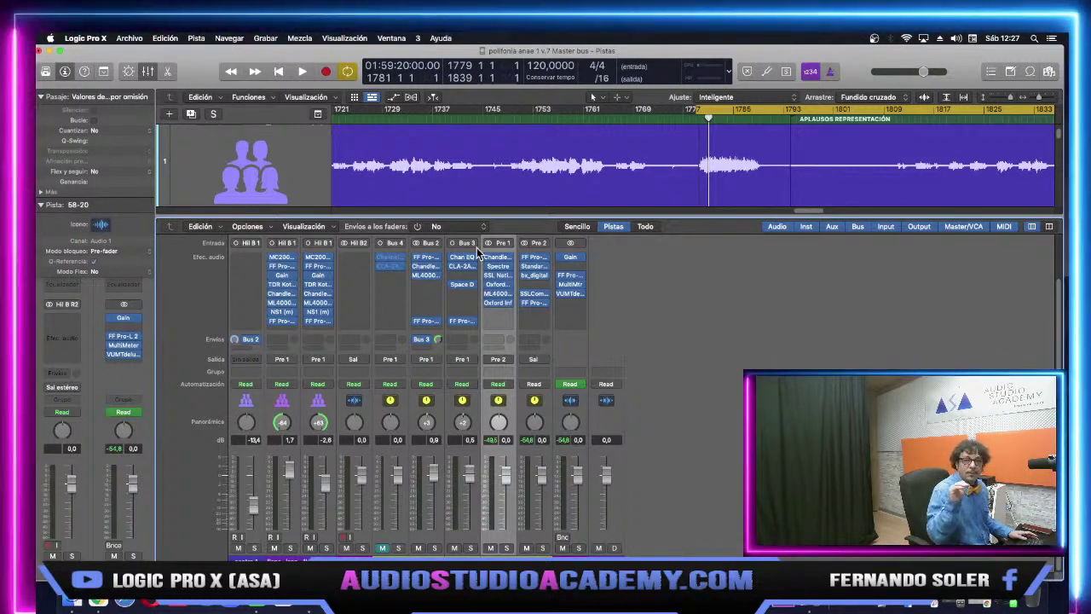
left_click(795, 346)
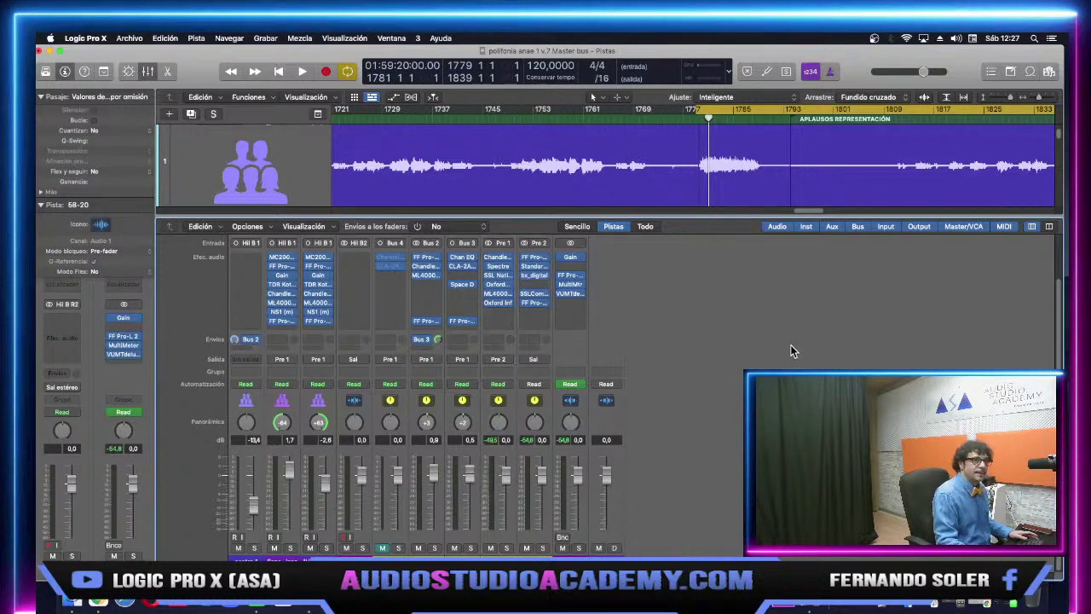
Inspect the FabFilter Pro-Q 3 equalizer on Pre 2 and the ML4000 limiter on Pre 1, closing their windows again.
left_click(538, 261)
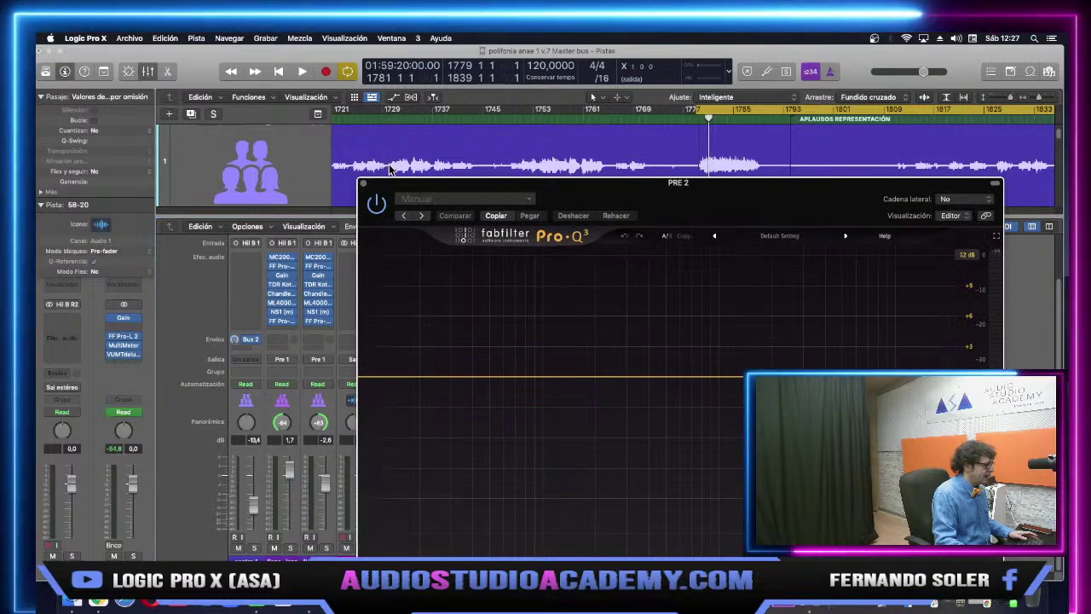
left_click(365, 184)
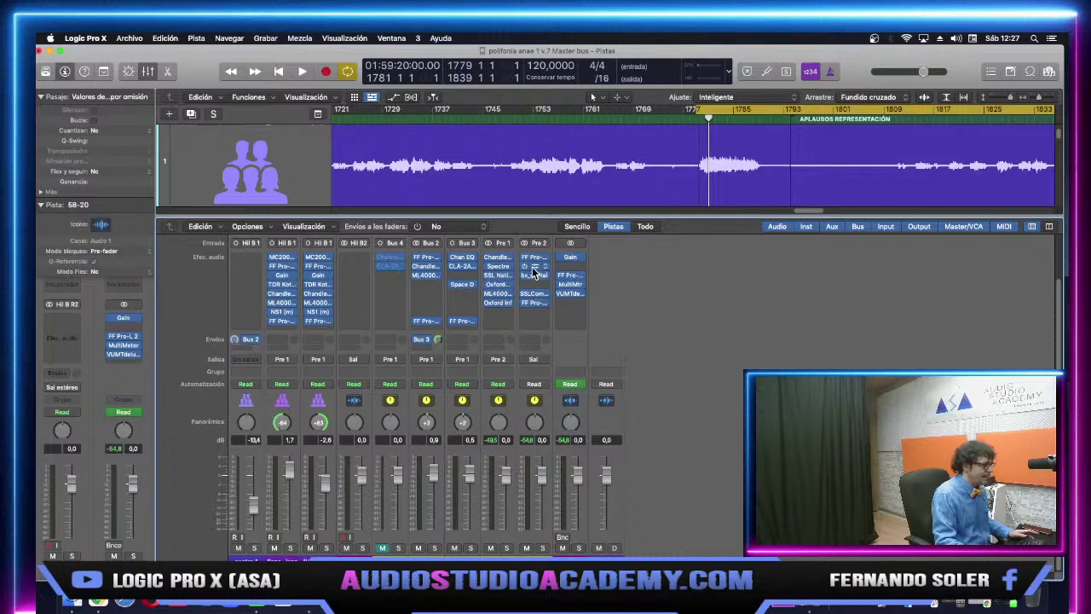
left_click(500, 294)
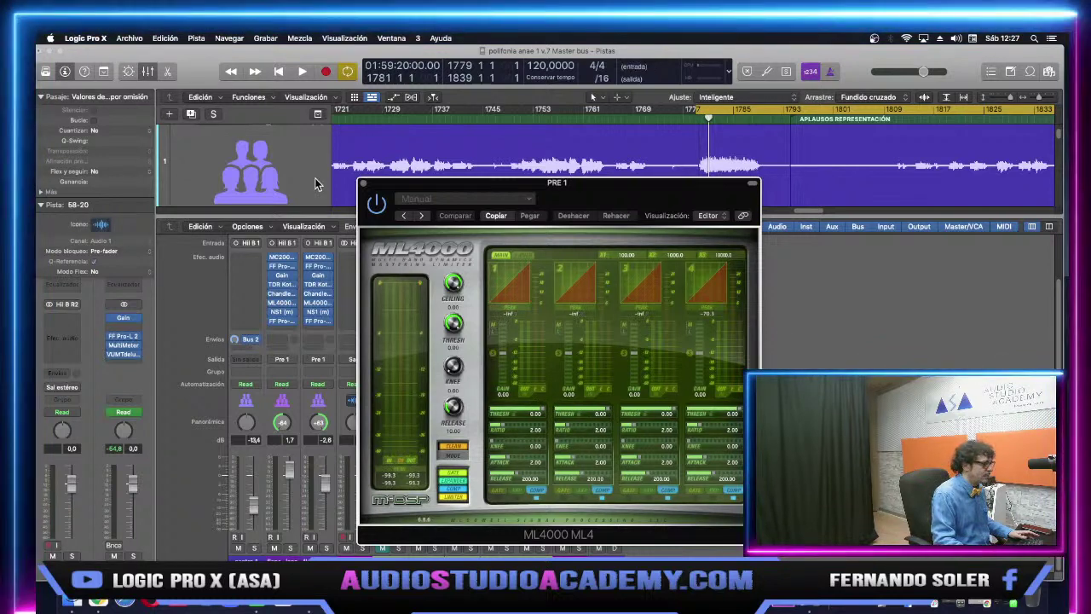
left_click(364, 185)
left_click(540, 266)
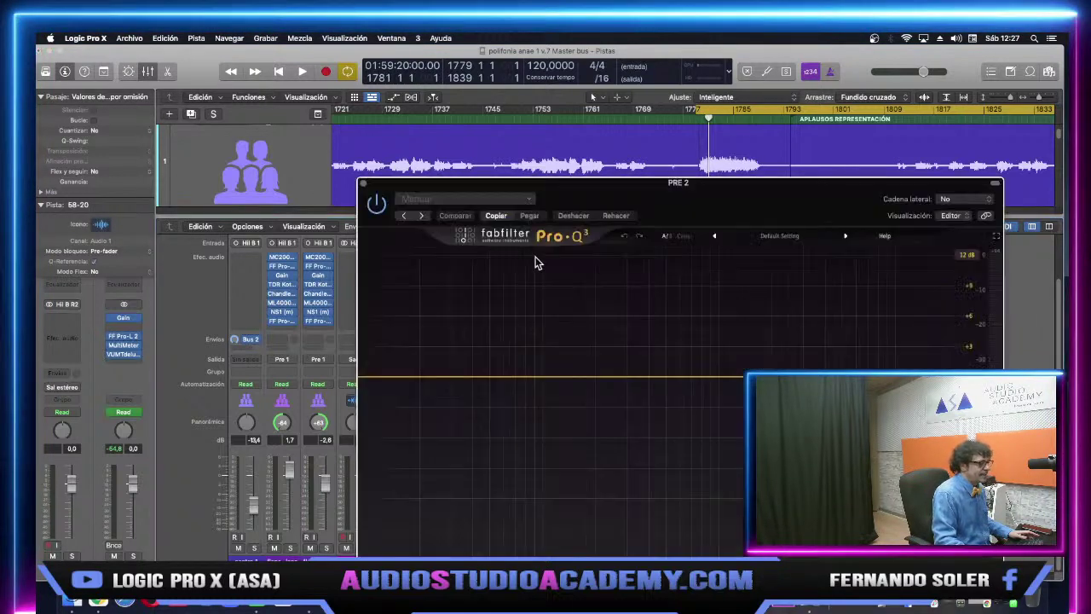
left_click(362, 184)
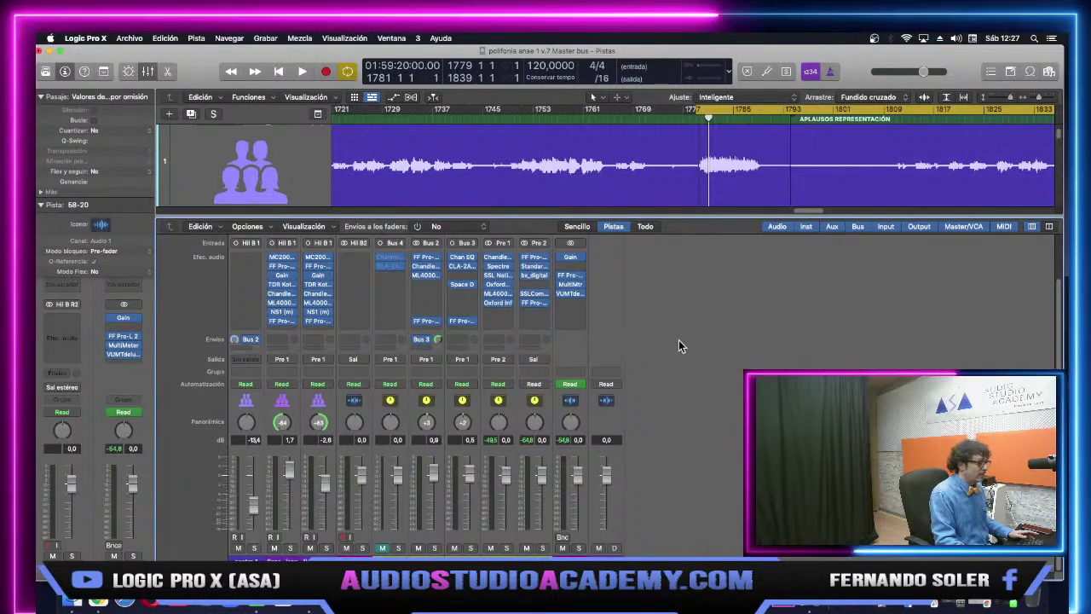
Inspect the StandardCLIP clipper and the bx_digital equalizer on the Pre 2 bus, closing each window again.
left_click(537, 268)
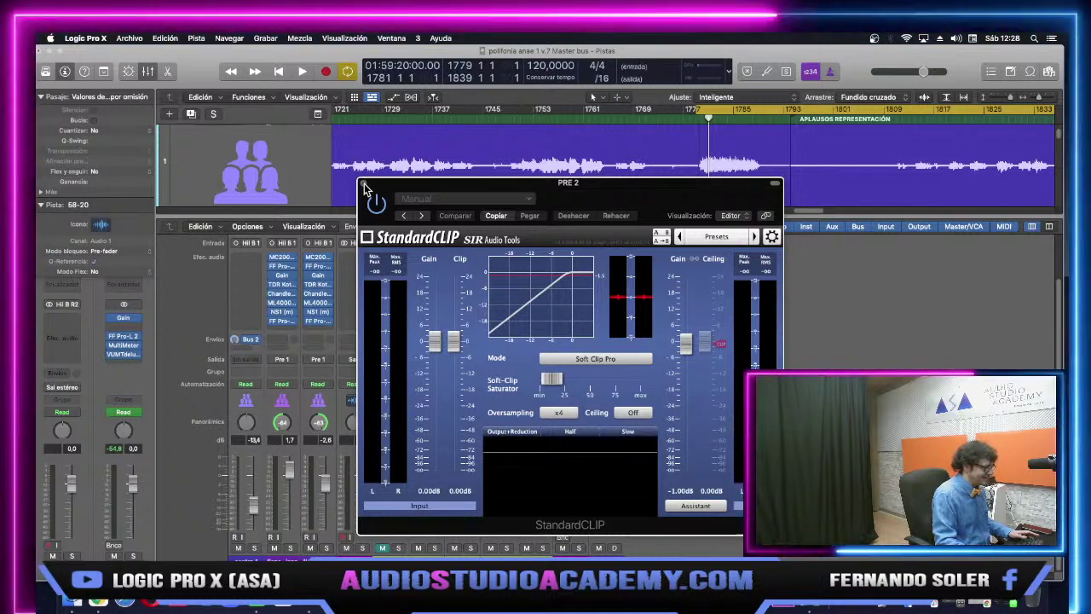
left_click(364, 184)
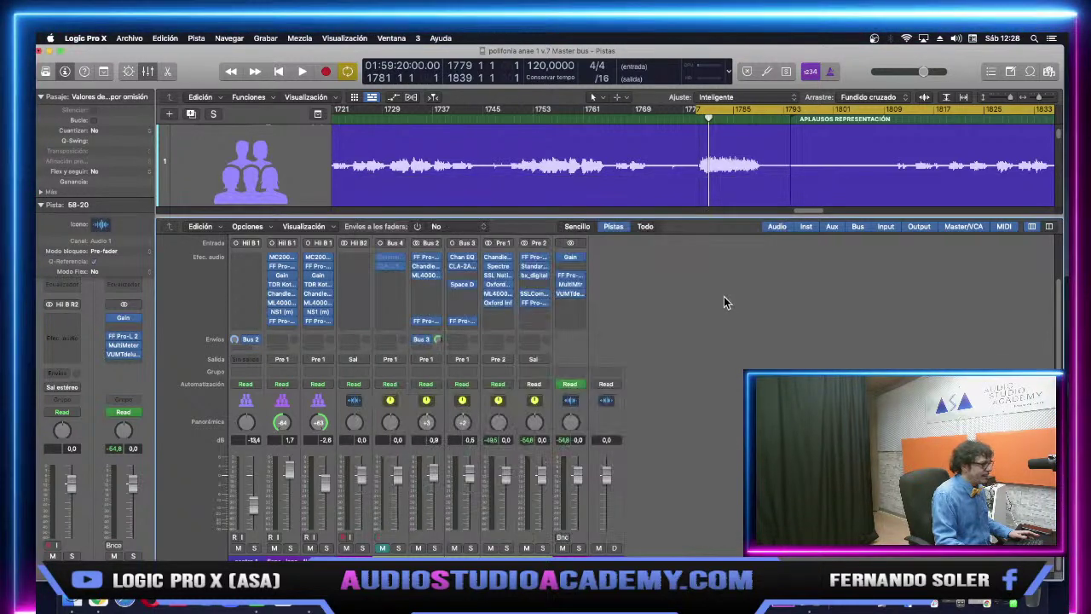
left_click(534, 276)
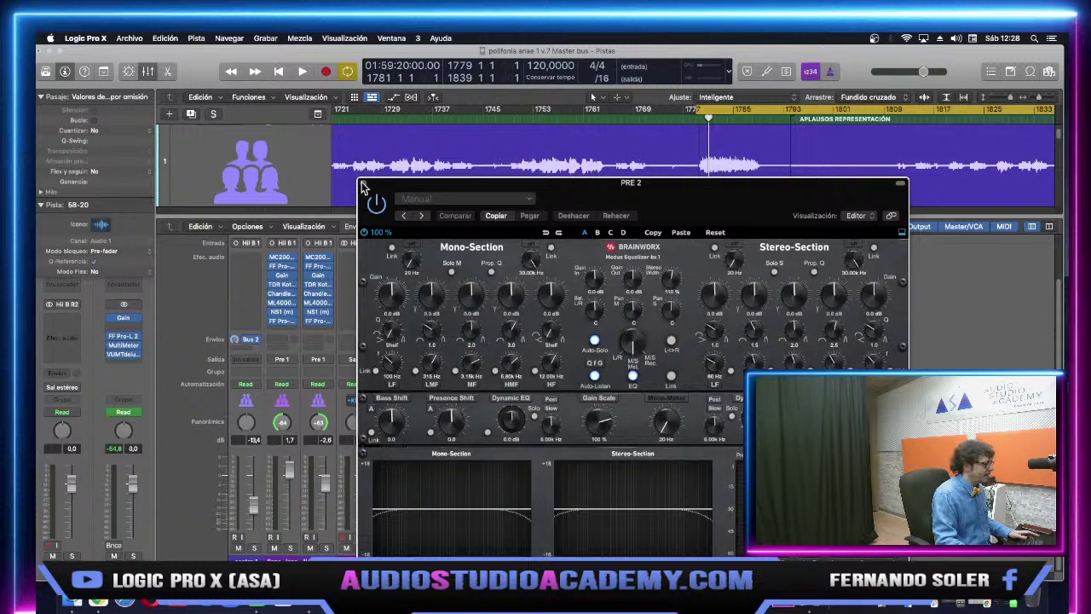
left_click(364, 185)
Inspect the SSLComp compressor and the FabFilter Pro-L 2 limiter on Pre 2, closing their windows and the mixer again.
left_click(535, 296)
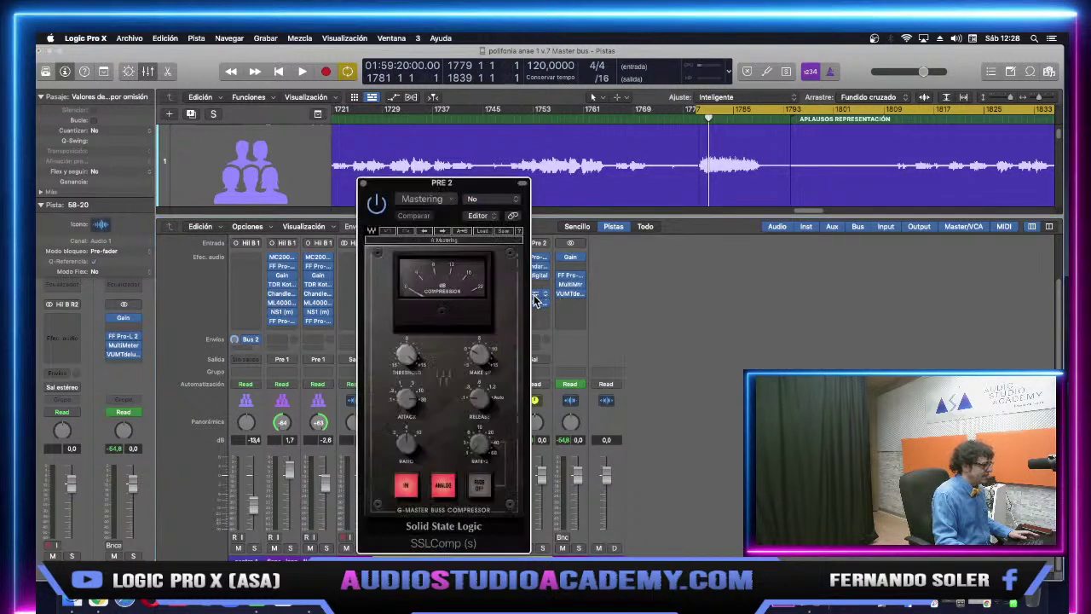
left_click(535, 296)
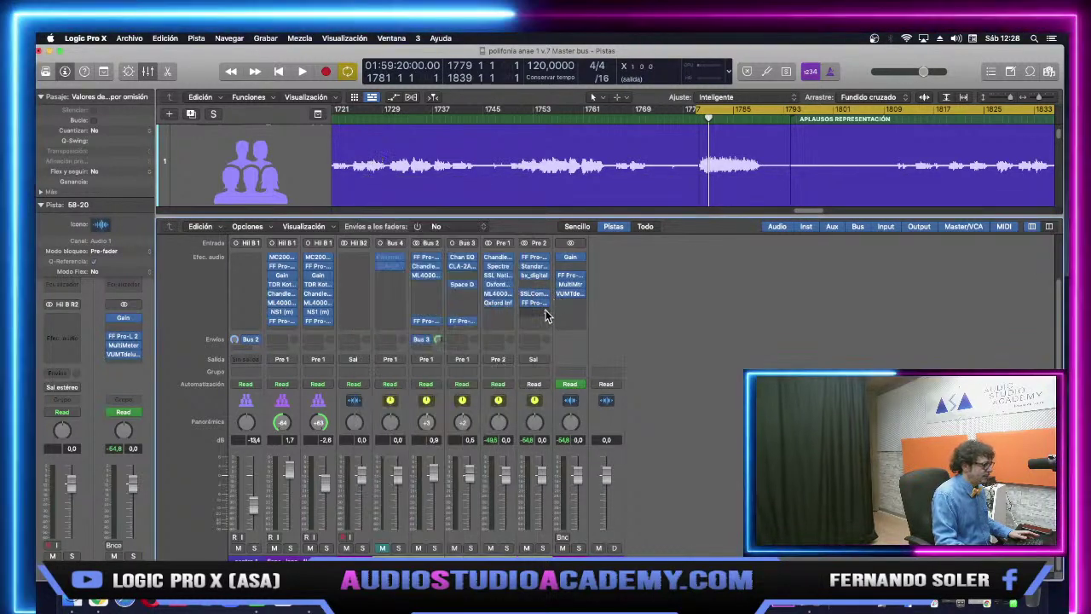
left_click(533, 303)
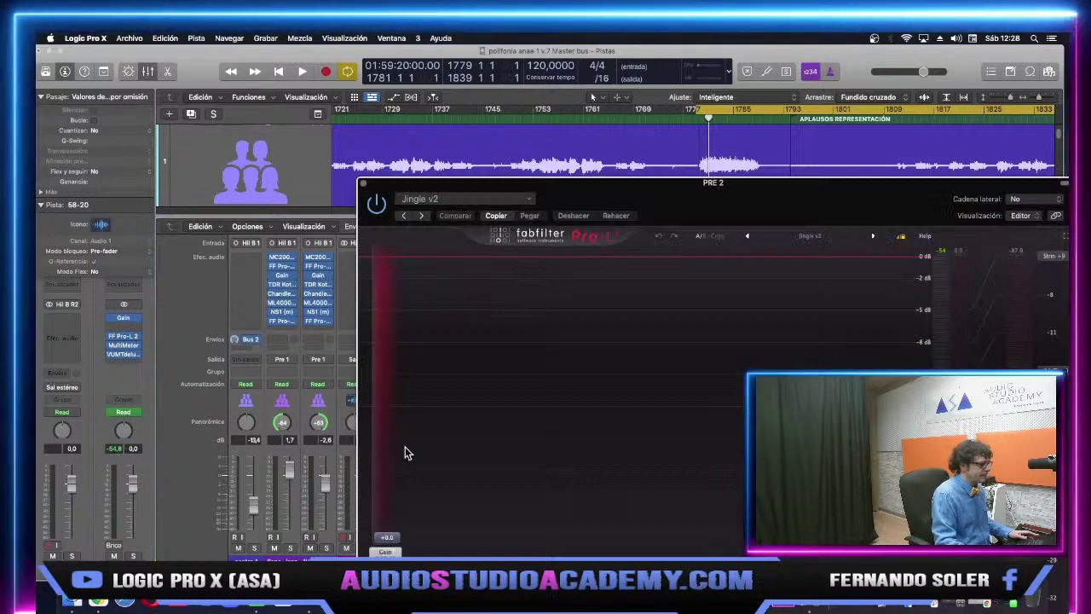
left_click(364, 184)
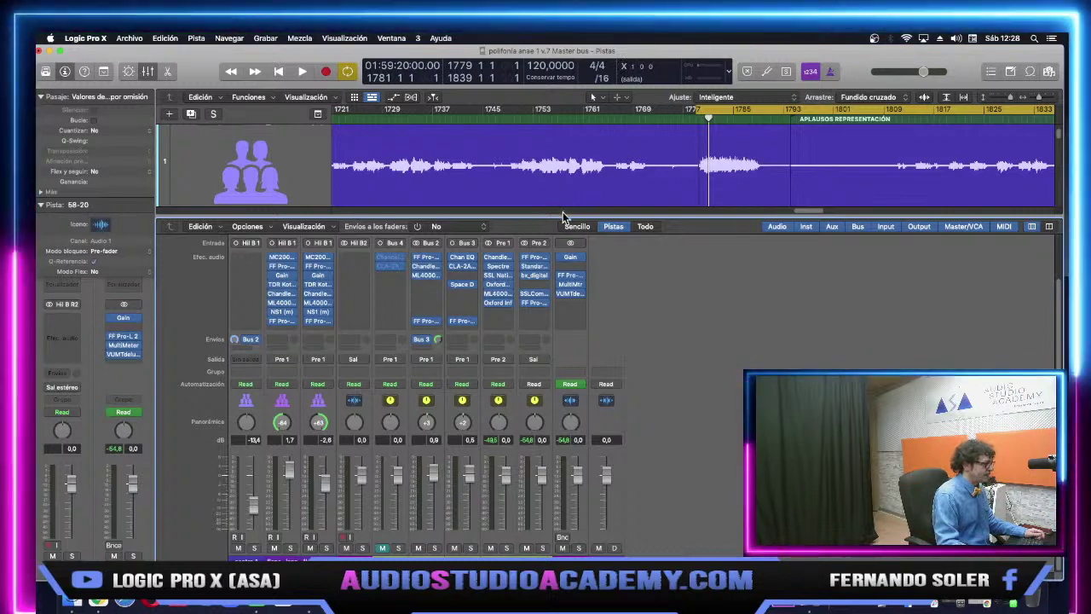
key("x")
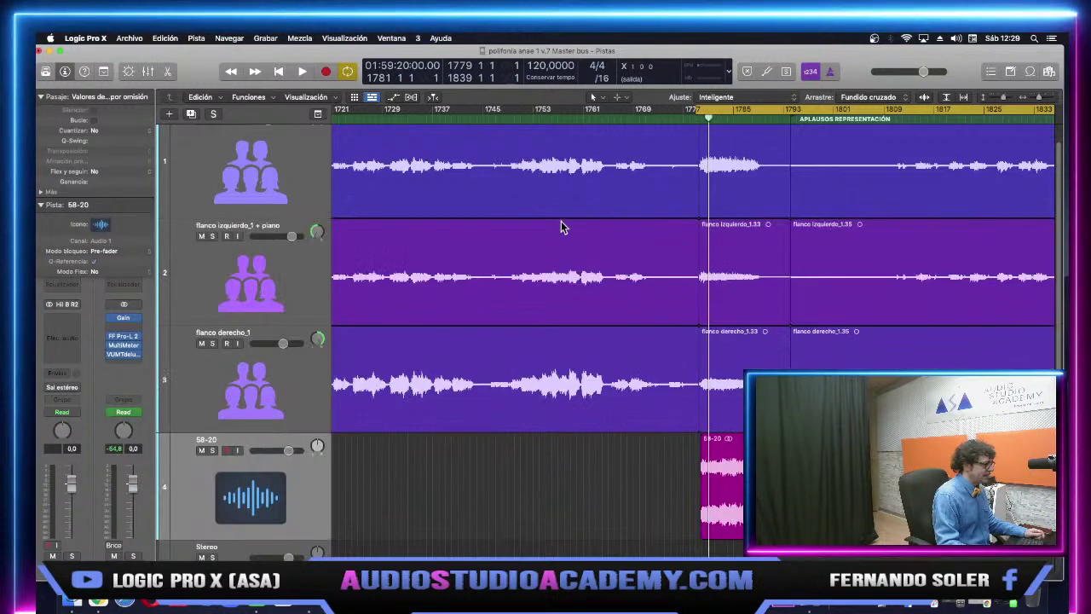
Solo the 58-20 track, shift the cycle range to bars 1780–1840, and play a short stretch of it.
left_click(212, 451)
left_click(285, 517)
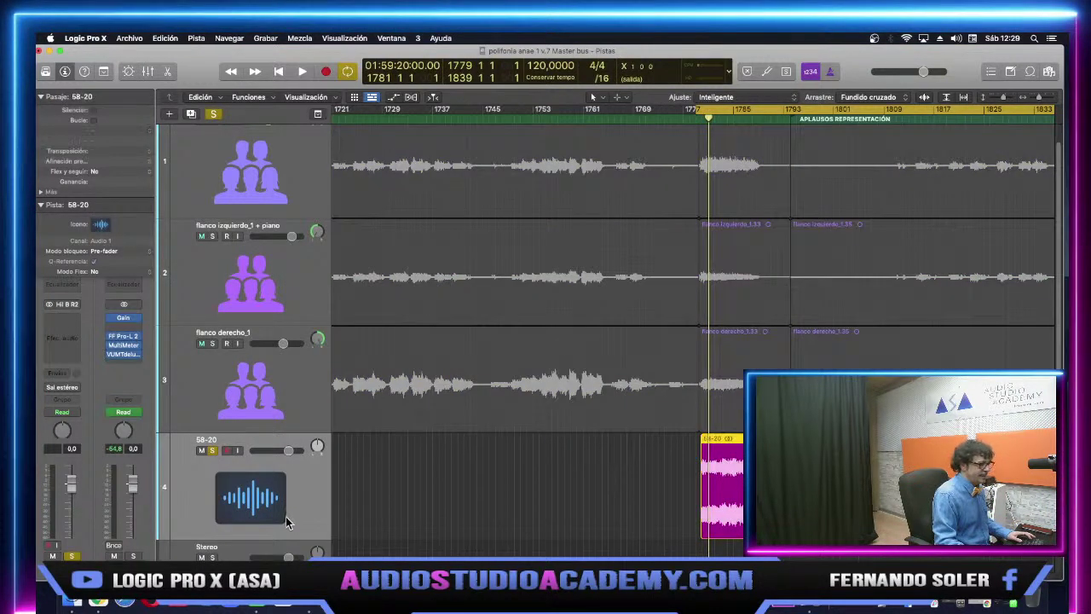
left_click(706, 114)
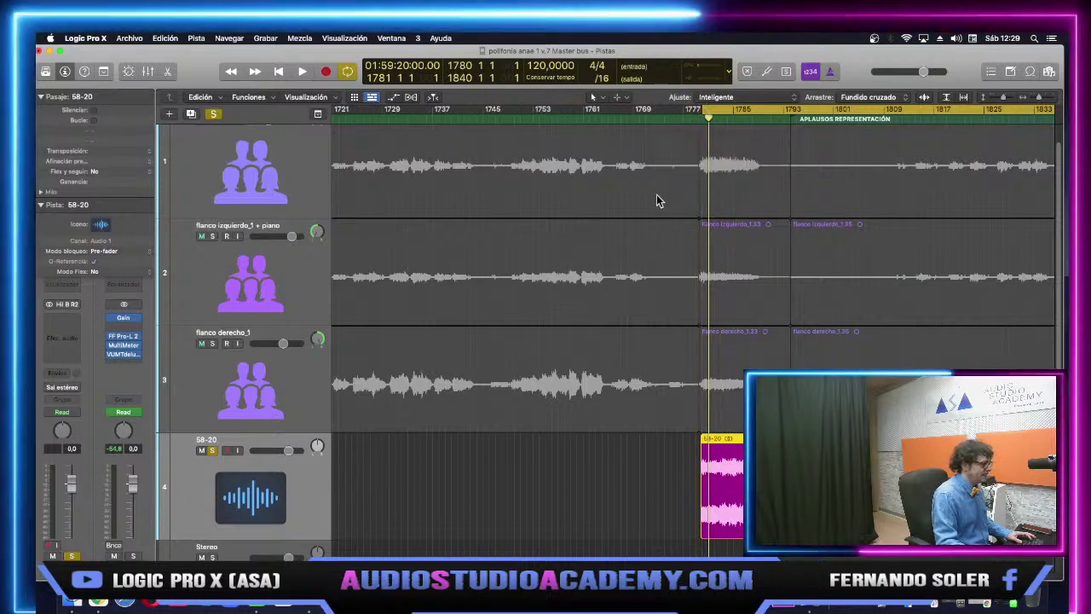
key("space")
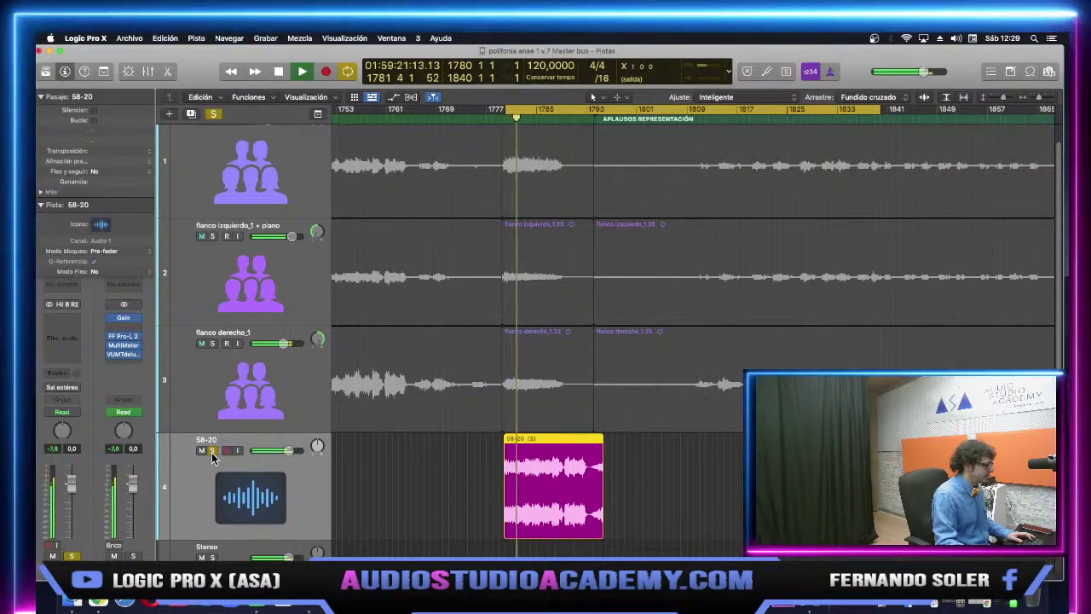
key("space")
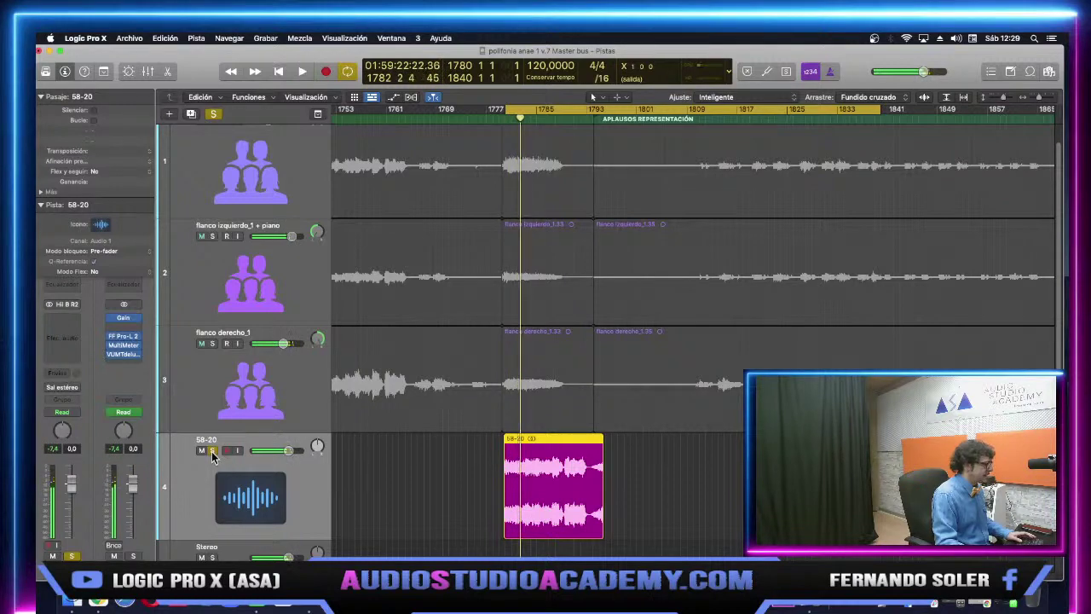
Unsolo and mute the 58-20 track, and play the choir mix briefly from bar 1780.
left_click(212, 450)
left_click(201, 450)
key("space")
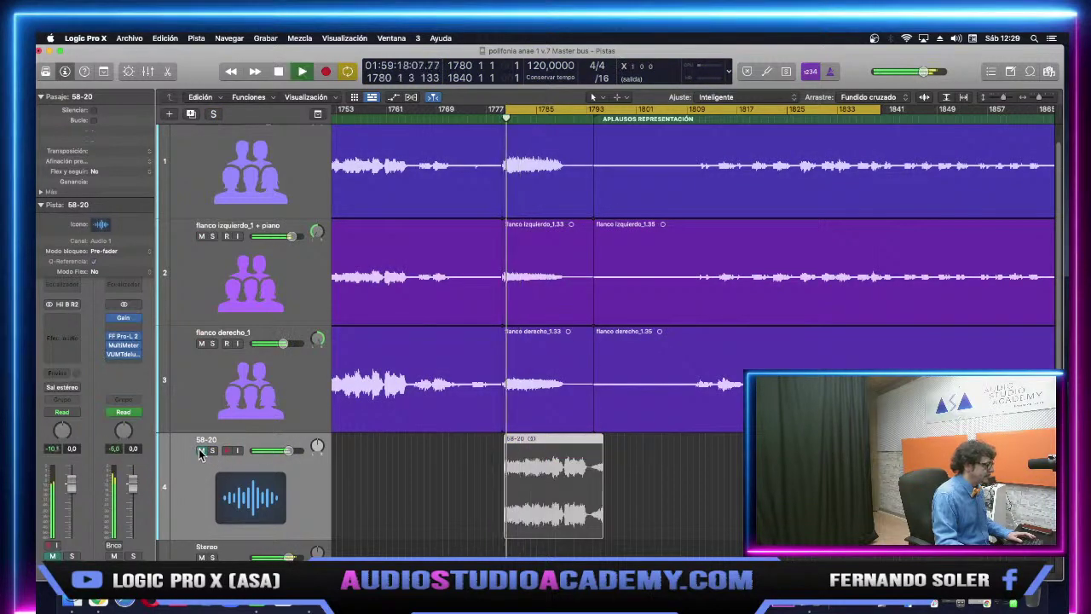
key("space")
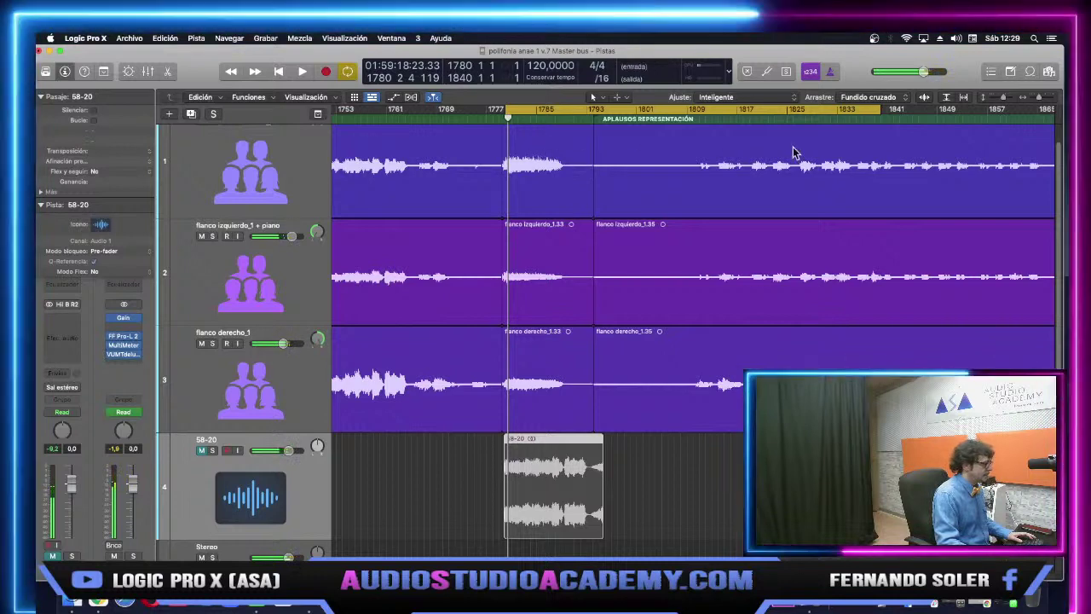
Place the playhead at bar 1751, align the 58-20 region with it, and shift the cycle range to bars 1751–1811.
left_click_drag(508, 119, 350, 124)
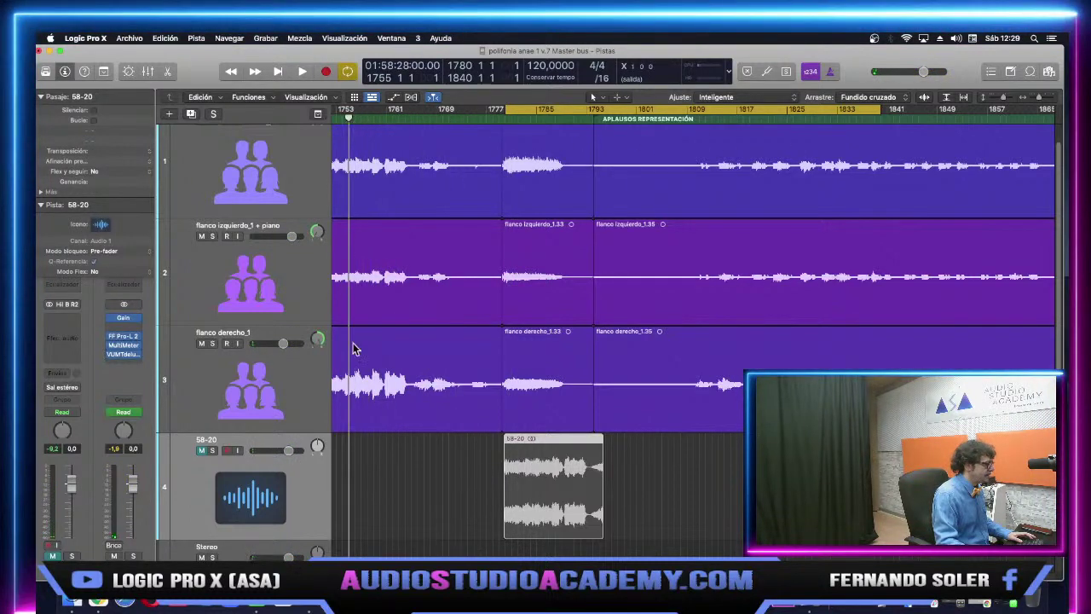
scroll(692, 273, "left", 5)
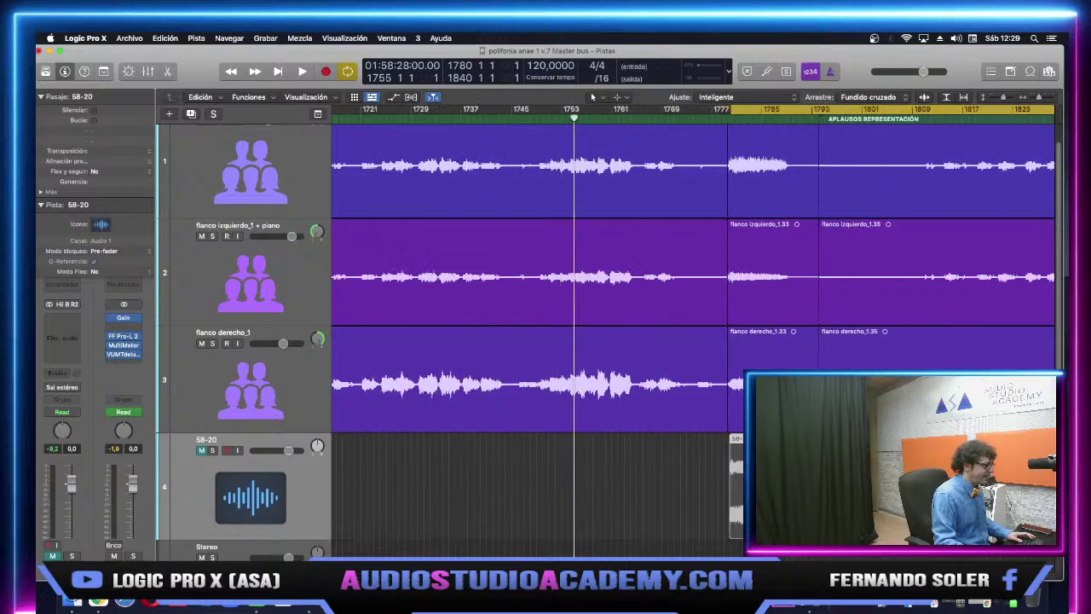
left_click_drag(576, 119, 548, 124)
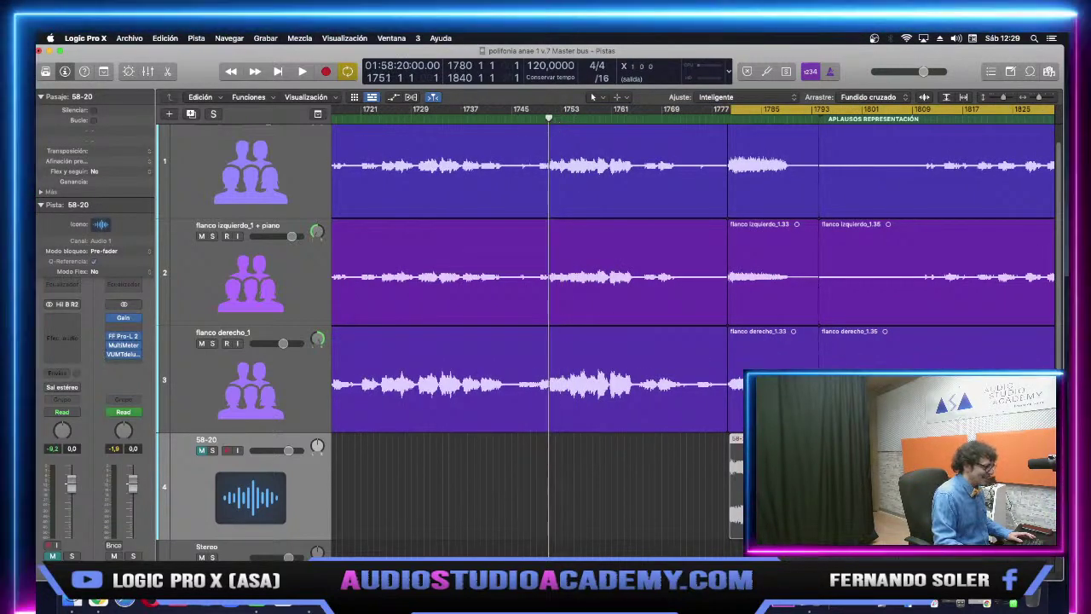
left_click_drag(776, 455, 594, 458)
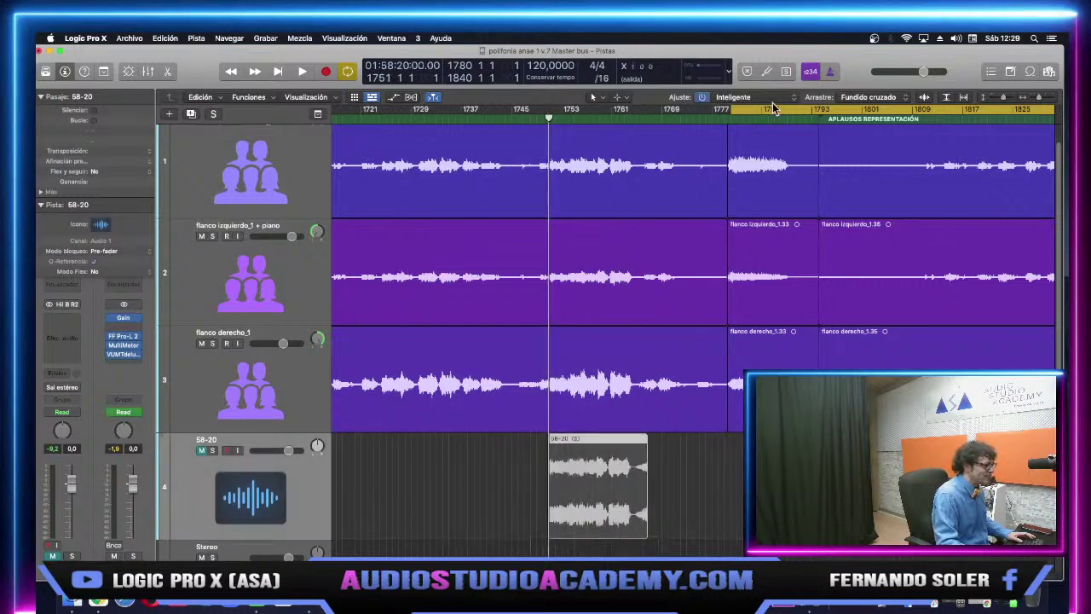
left_click_drag(772, 109, 585, 117)
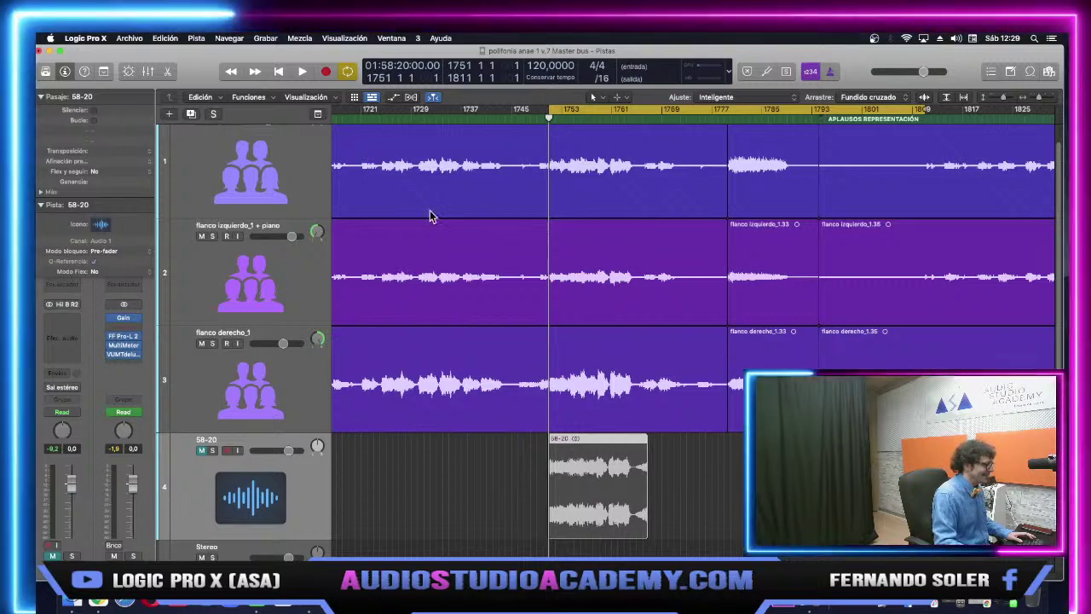
Play the soloed 58-20 track from bar 1751, and unsolo it to play the choir mix for comparison.
left_click(213, 450)
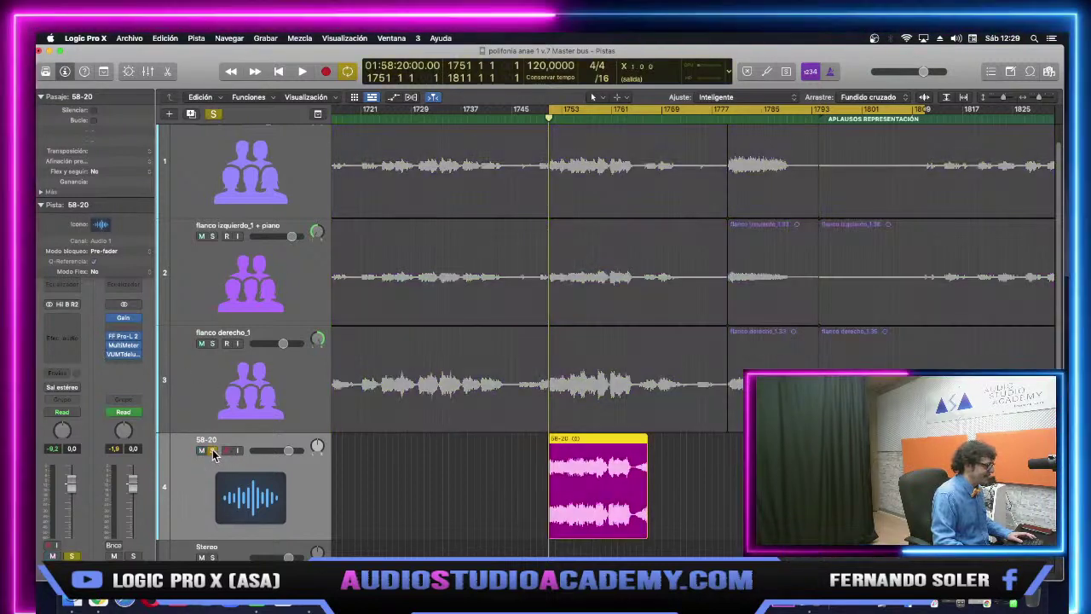
key("space")
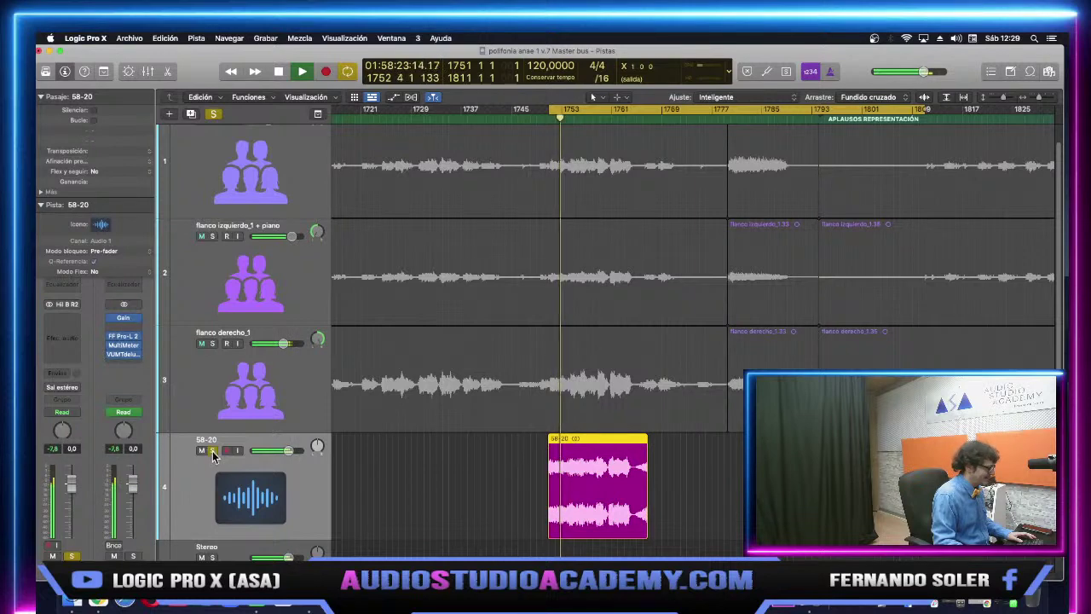
key("space")
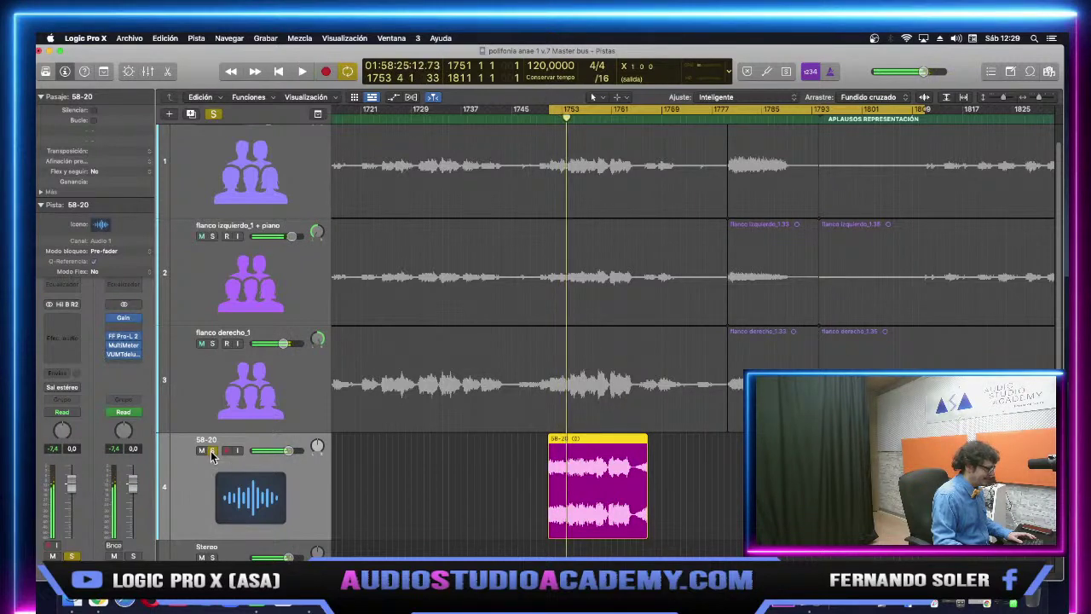
left_click(213, 450)
key("space")
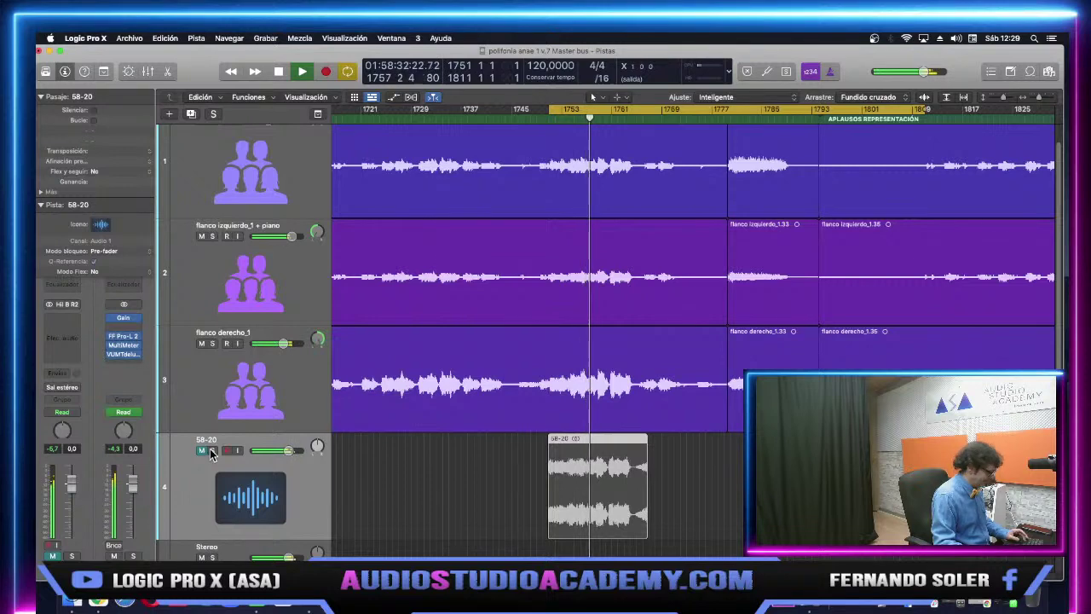
In the mixer, set the treble gain of the Chandler Limited Curve Bender on Pre 1 to 2.0 dB and close its window.
key("x")
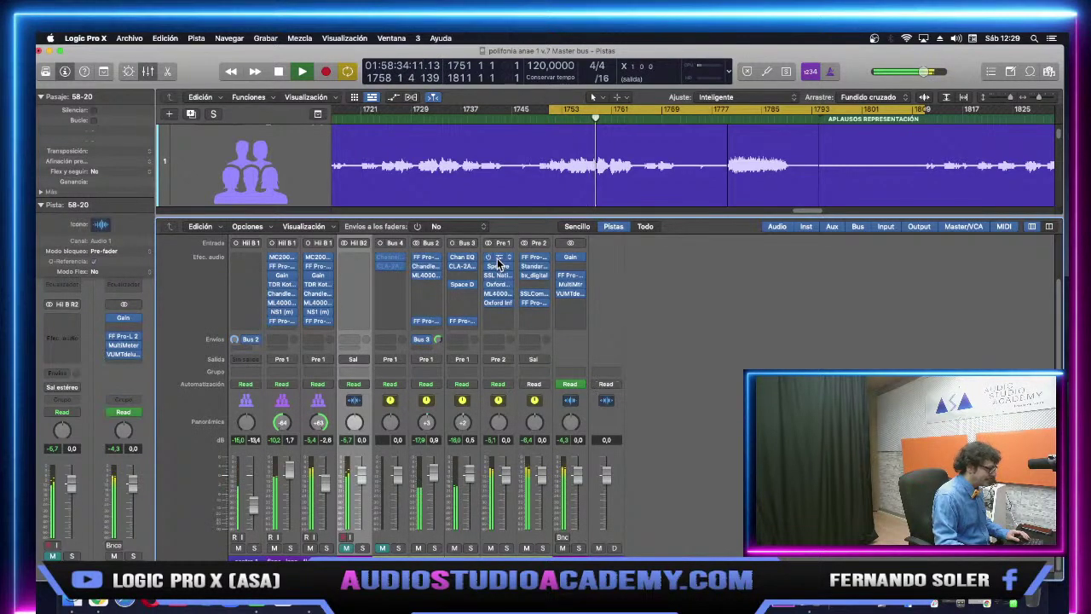
left_click(499, 263)
left_click_drag(603, 339, 603, 351)
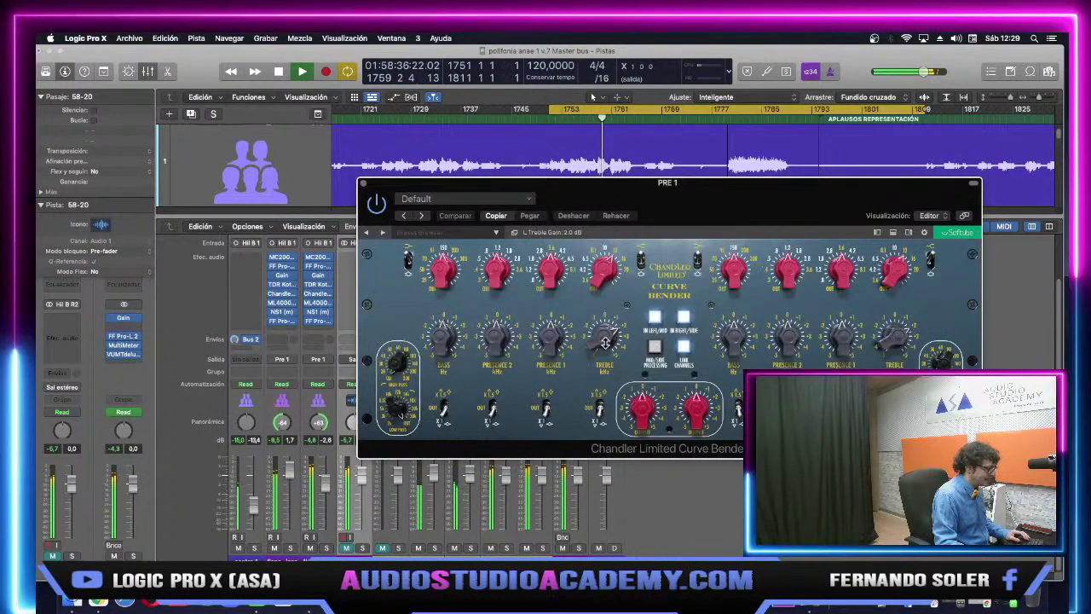
left_click(364, 183)
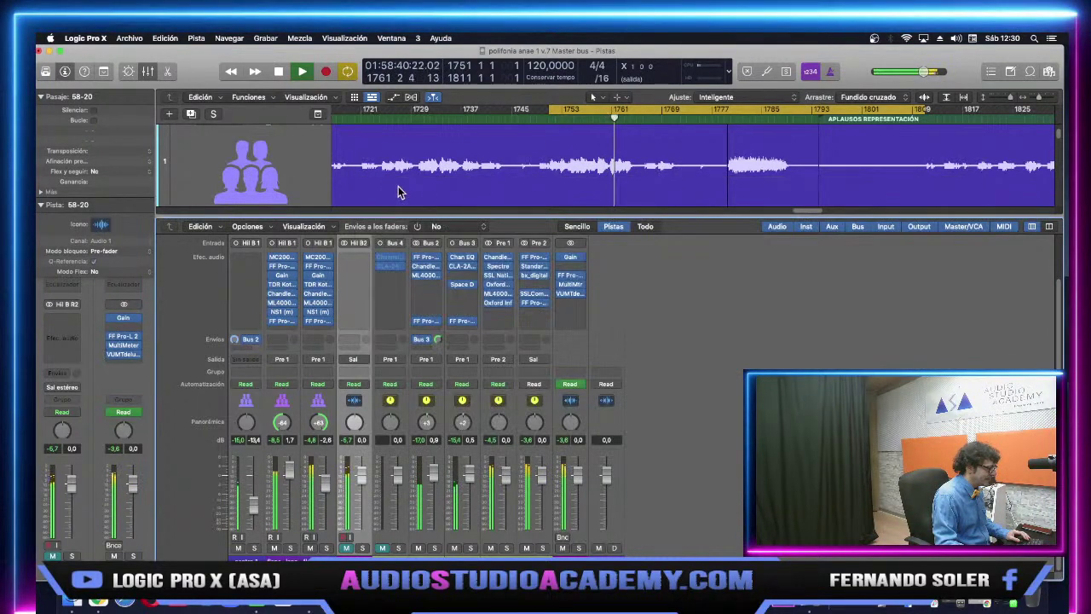
While the mix plays, lower the high-shelf band of Spectre on Pre 1 to about 2.8 dB near 3.9 kHz, and stop playback.
left_click(501, 267)
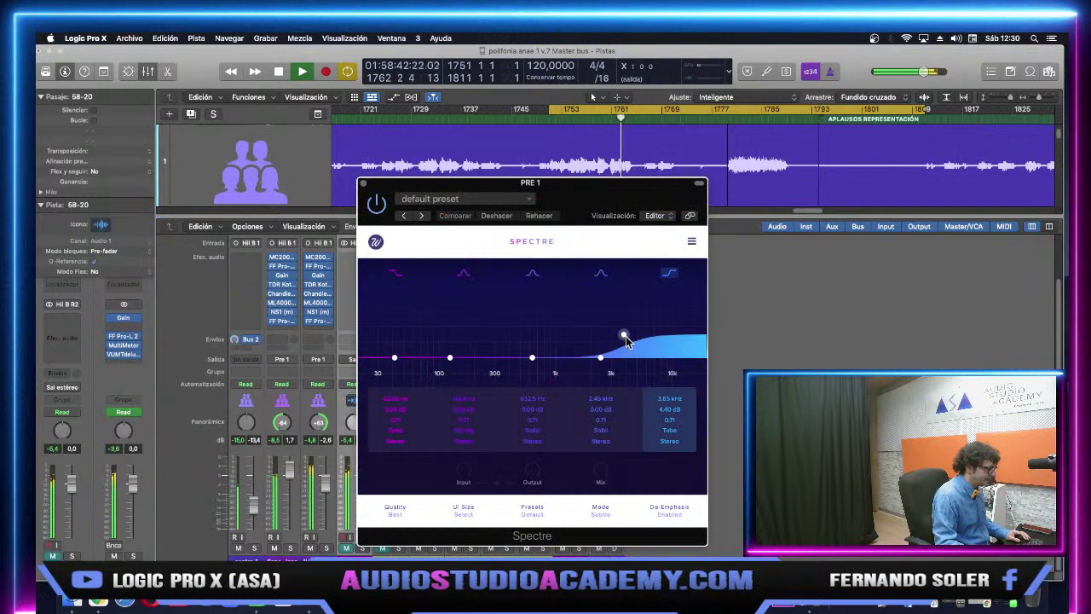
left_click_drag(625, 337, 628, 345)
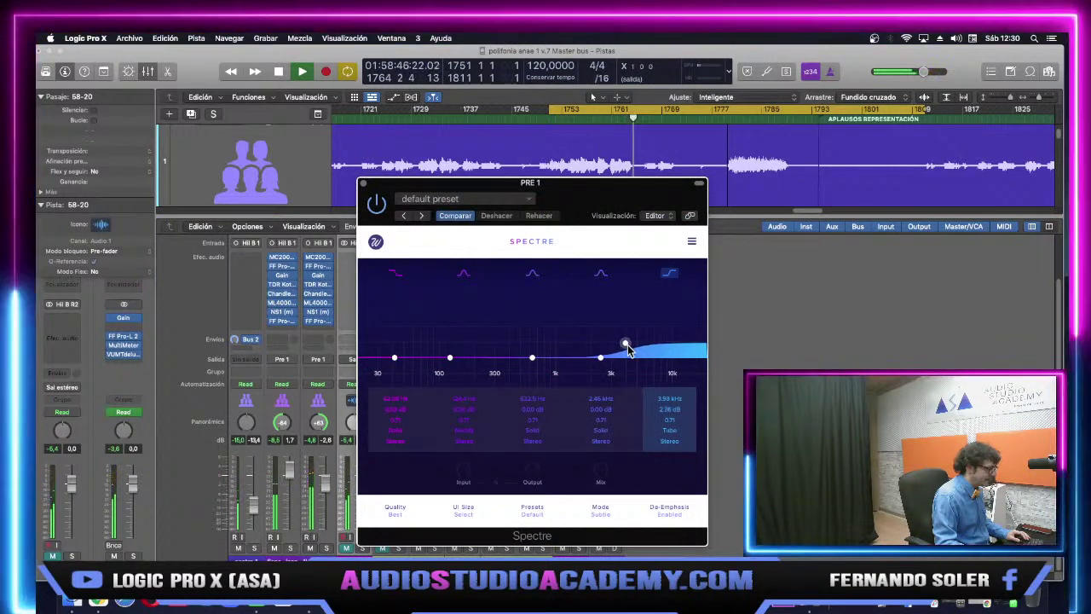
key("space")
left_click(362, 184)
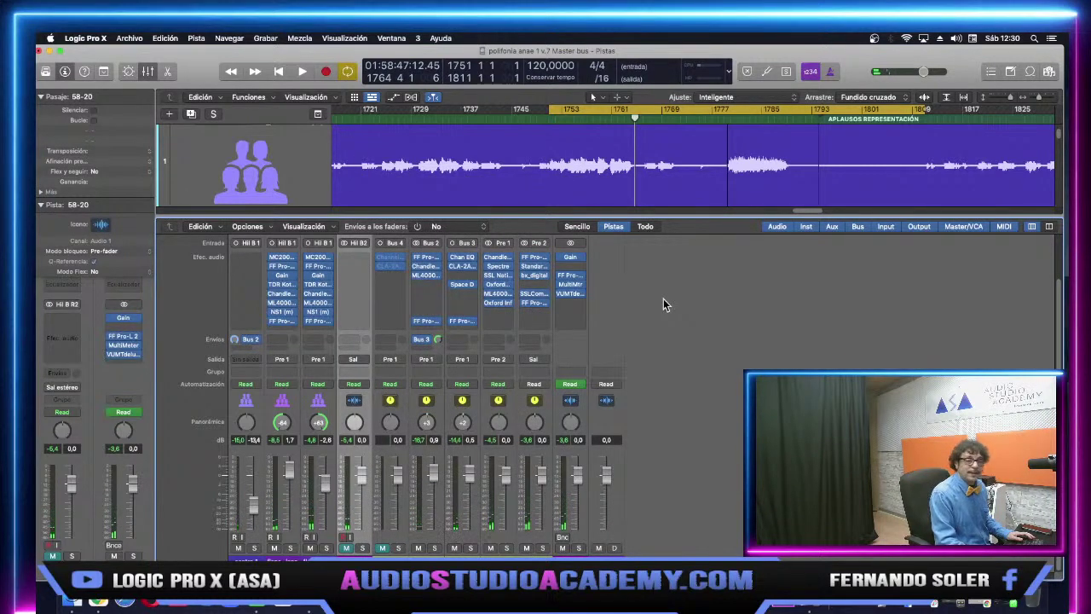
Reopen Spectre on Pre 1, nudge its high-shelf band's gain slightly lower, and close the plug-in window.
mouse_move(526, 281)
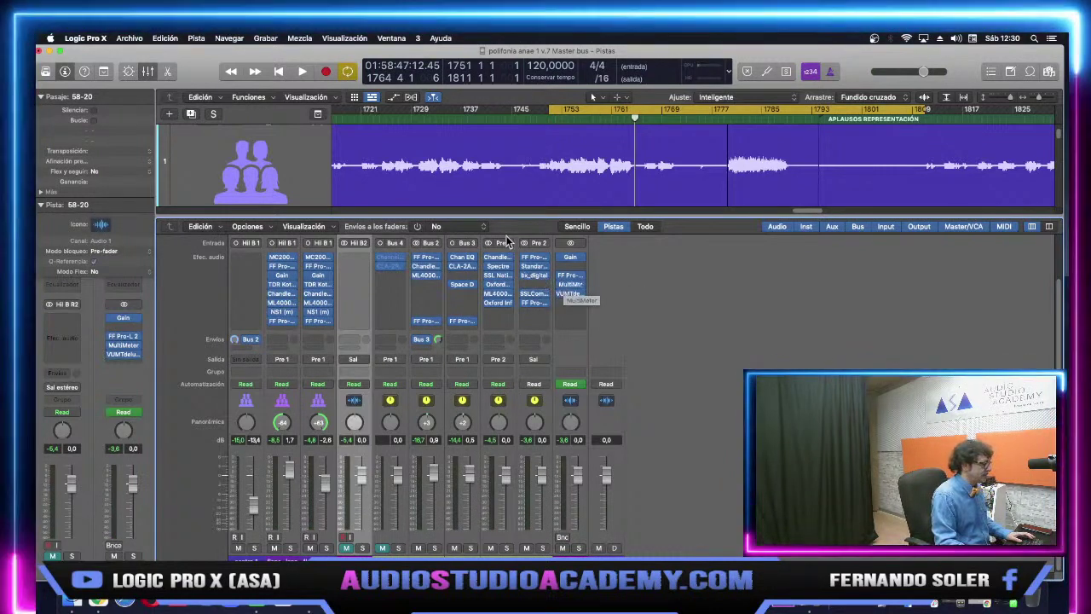
left_click(497, 266)
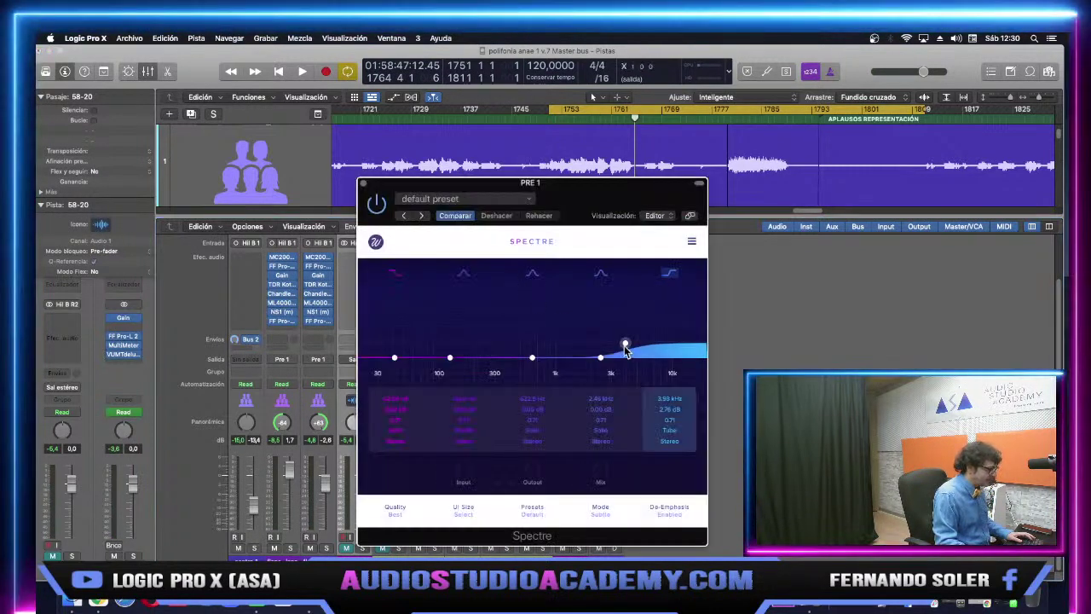
left_click_drag(626, 348, 627, 350)
left_click(363, 184)
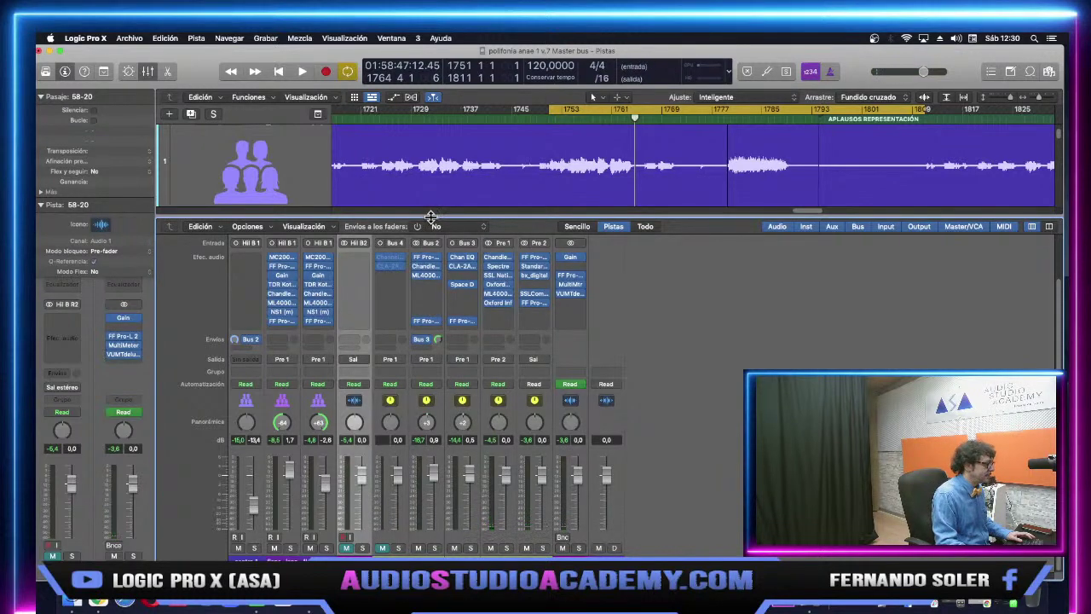
Hide the mixer, solo the 58-20 track, and play it from bar 1751.
key("x")
left_click(450, 460)
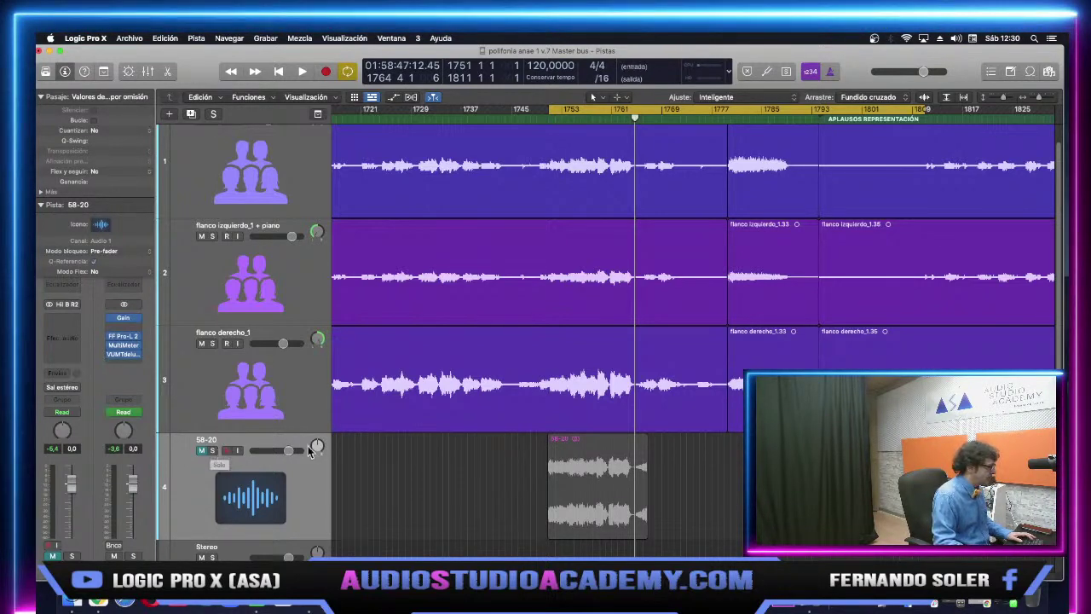
left_click(213, 450)
key("space")
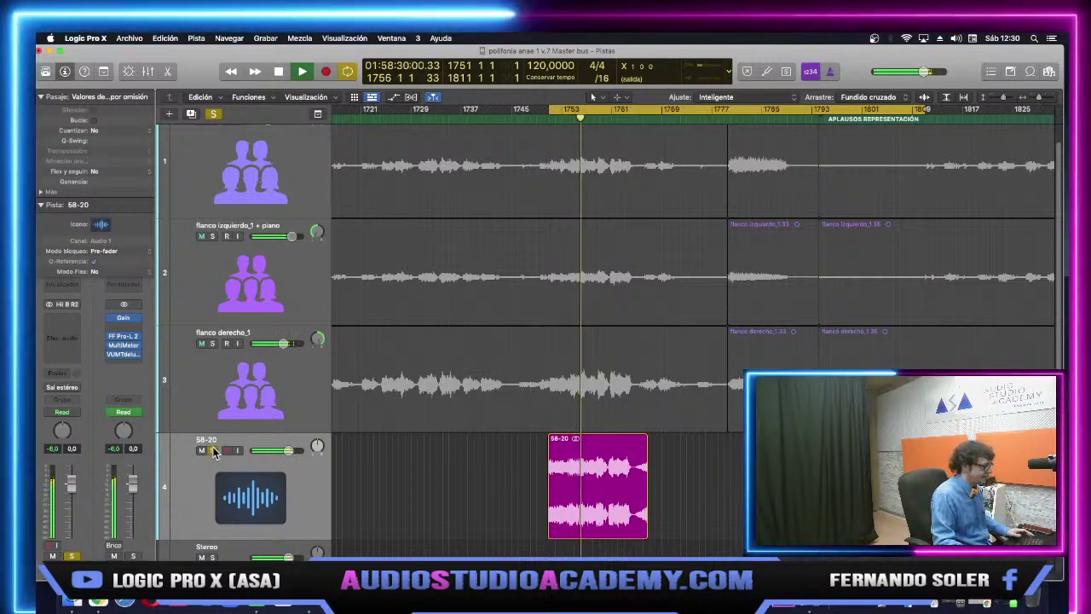
Unsolo the 58-20 track and play the choir mix from bar 1751 for comparison.
key("space")
left_click(213, 450)
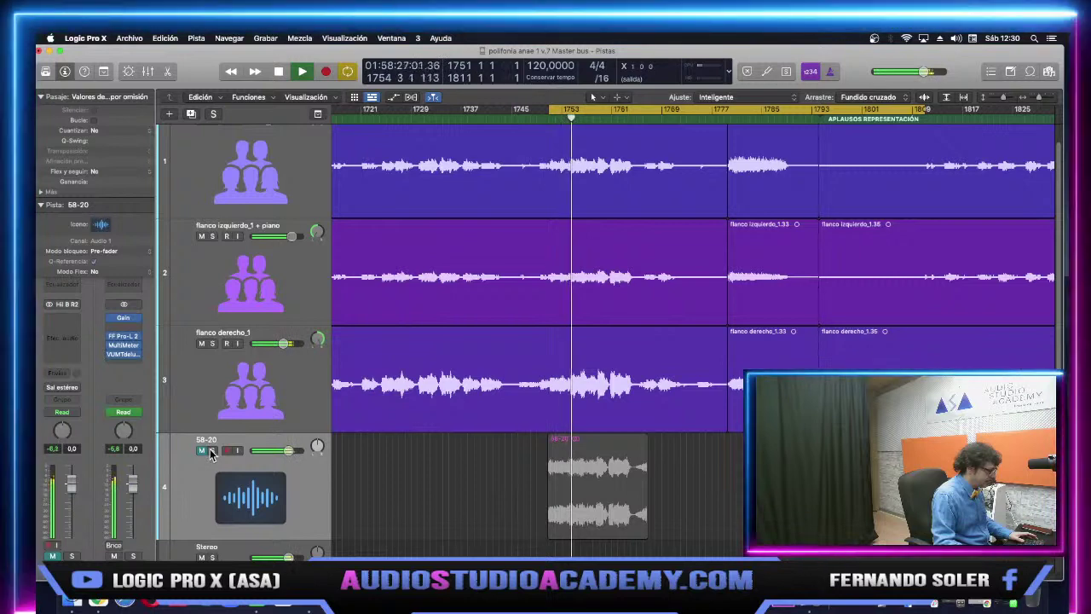
scroll(384, 494, "down", 1)
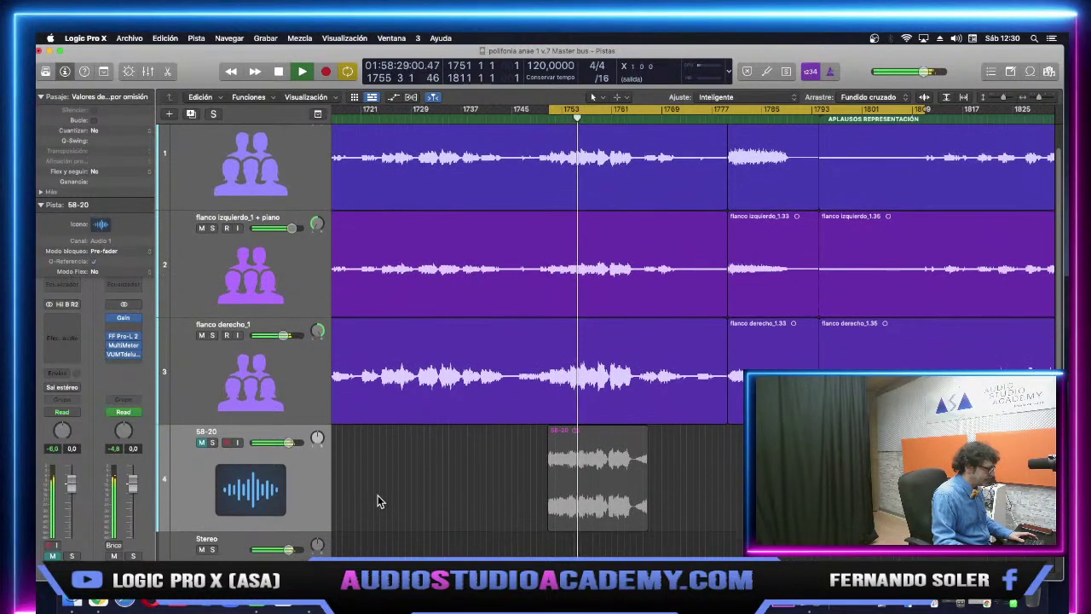
scroll(374, 501, "down", 2)
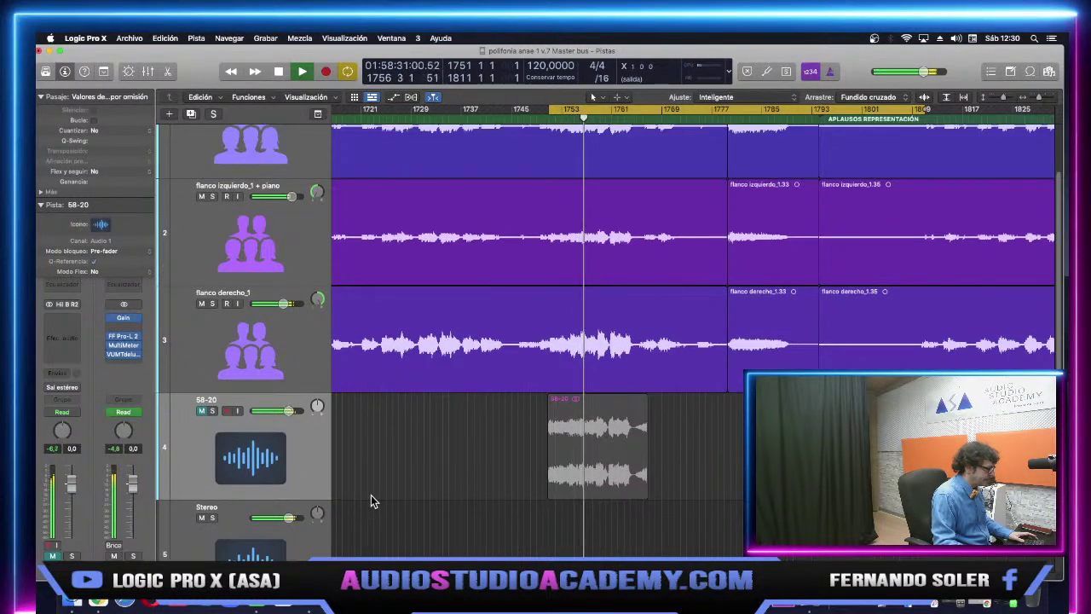
key("space")
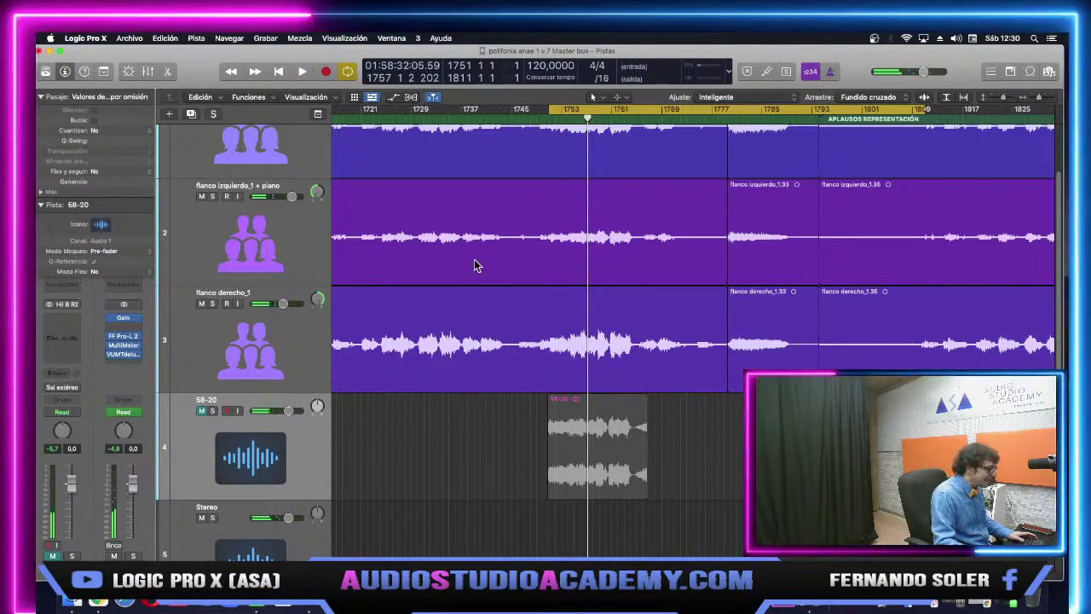
In the Curve Bender on Pre 1, set Presence 1 to 6.5 kHz at -1.5 dB, lower the treble frequency and gain, and close its window.
key("x")
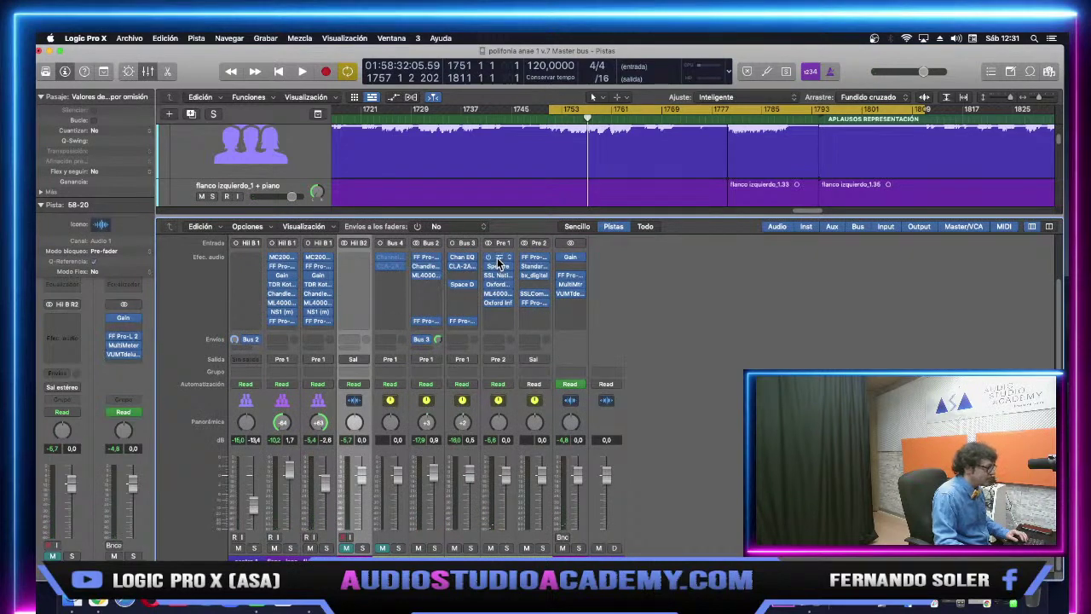
key("v")
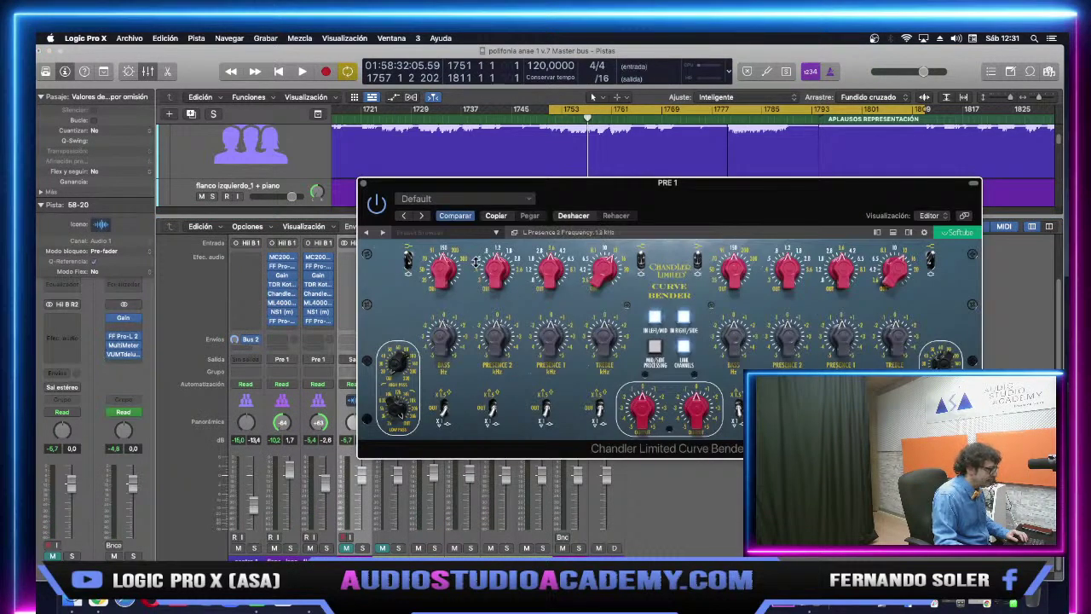
left_click_drag(559, 286, 552, 256)
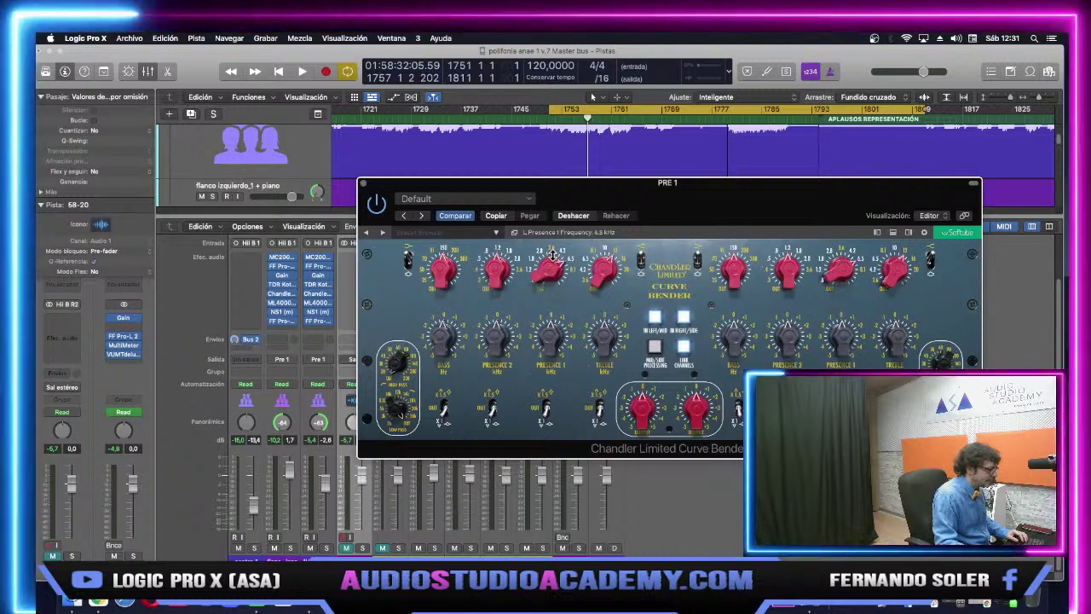
left_click_drag(551, 337, 547, 347)
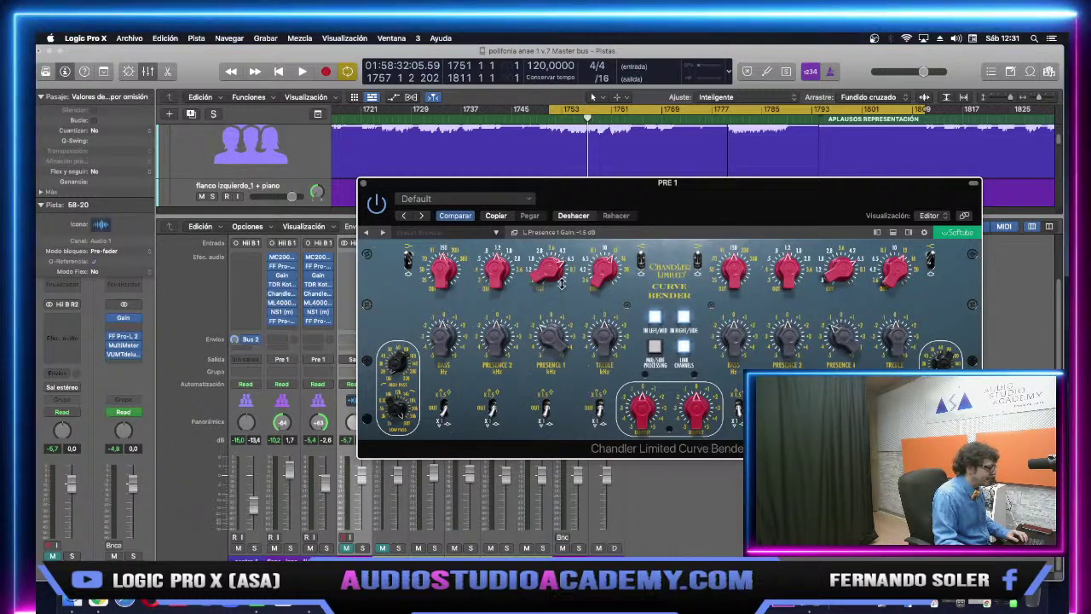
left_click_drag(607, 271, 603, 288)
left_click_drag(604, 337, 589, 336)
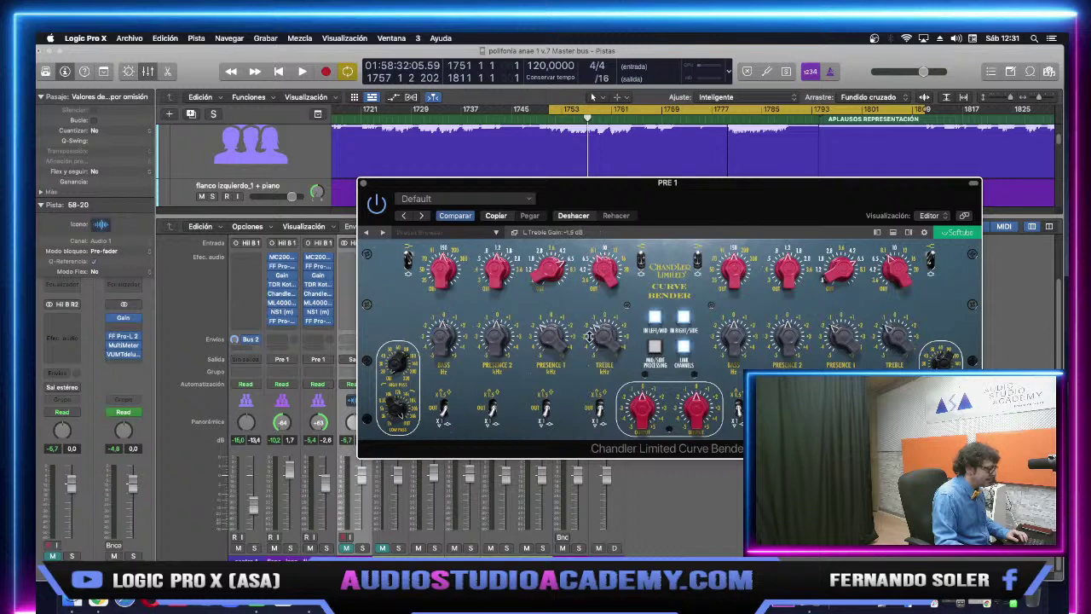
left_click(362, 182)
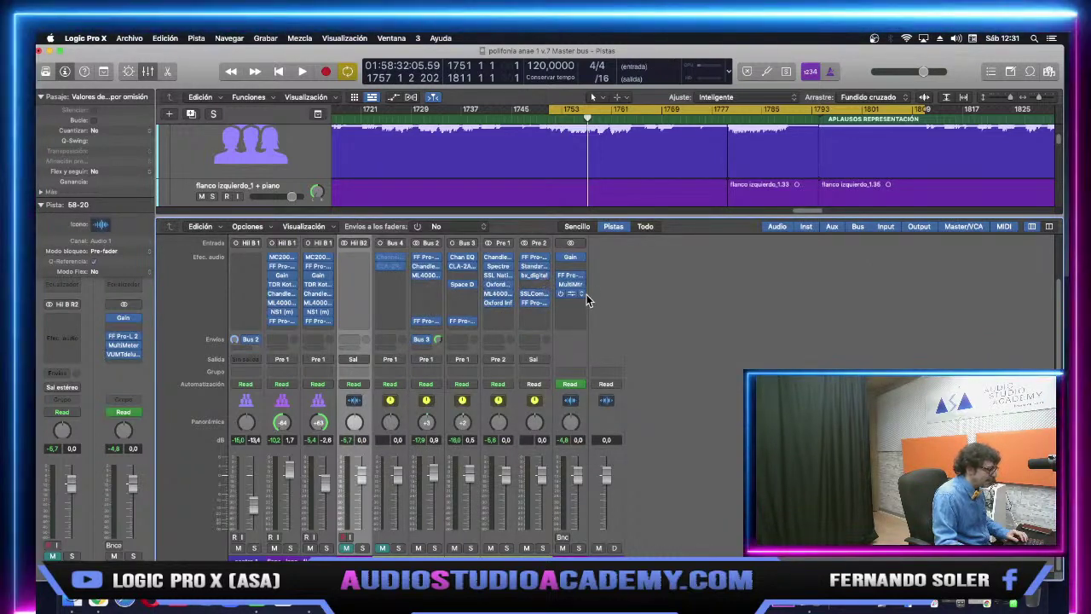
Add an audio track below 58-20 and import the desktop file Polifonia Anae 2 mp3 sin producir onto it.
key("x")
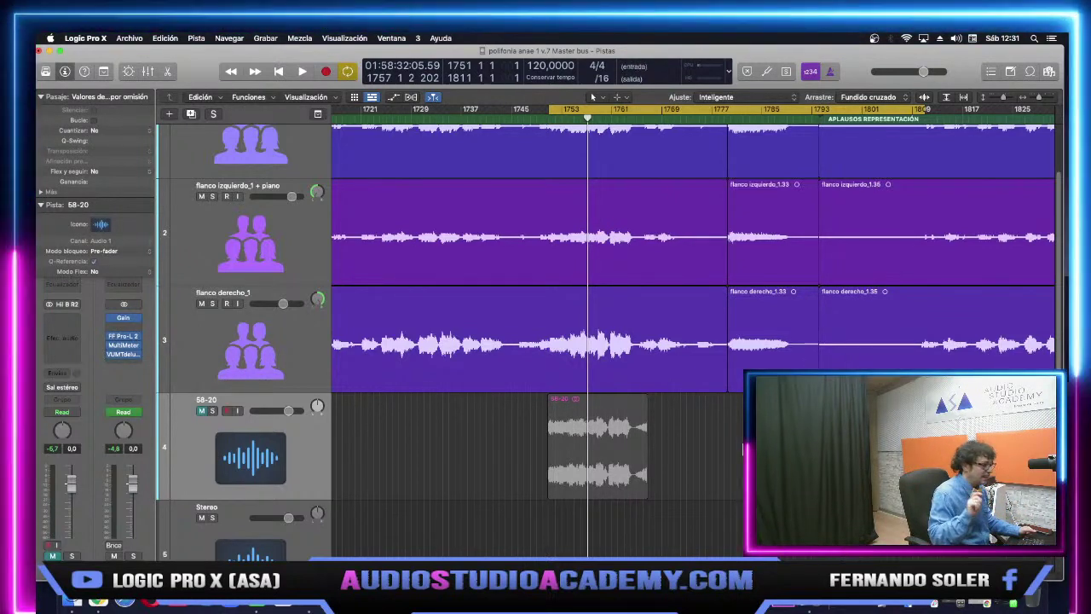
left_click_drag(992, 55, 959, 44)
left_click(188, 474)
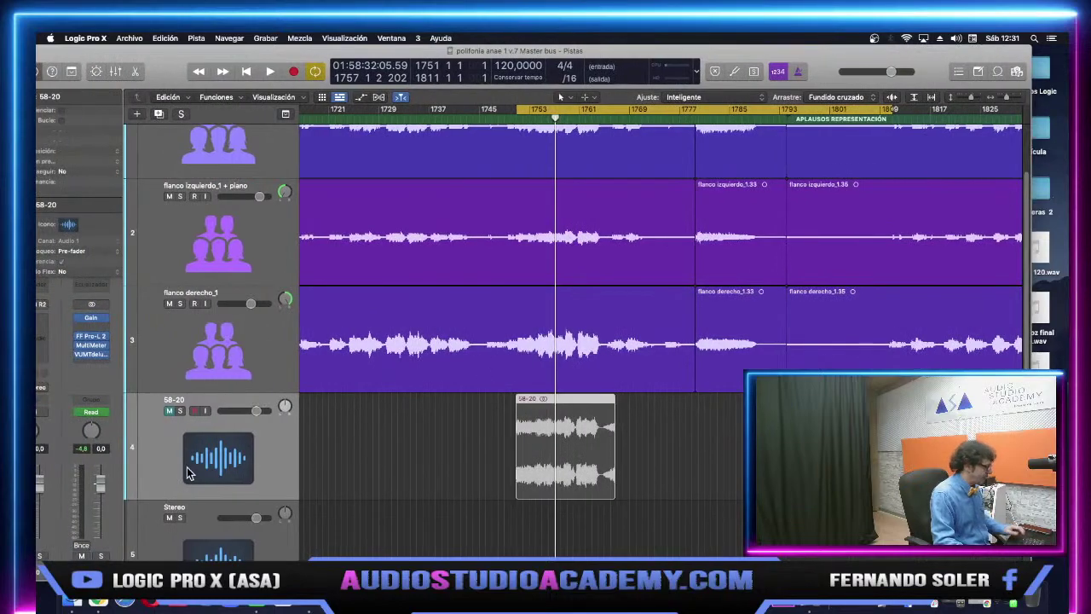
key("alt+super+a")
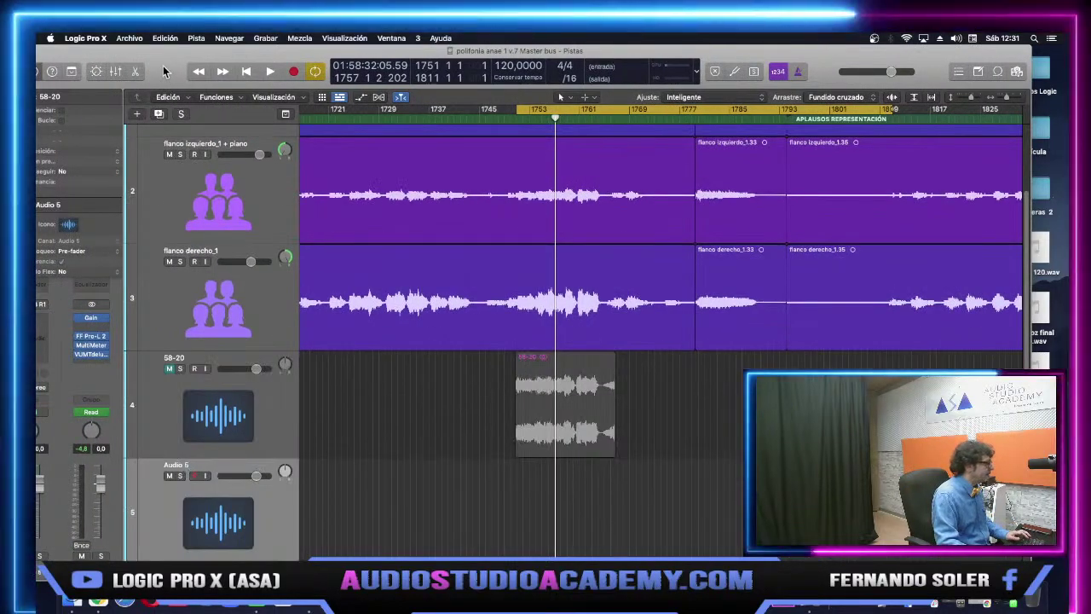
left_click_drag(170, 59, 311, 81)
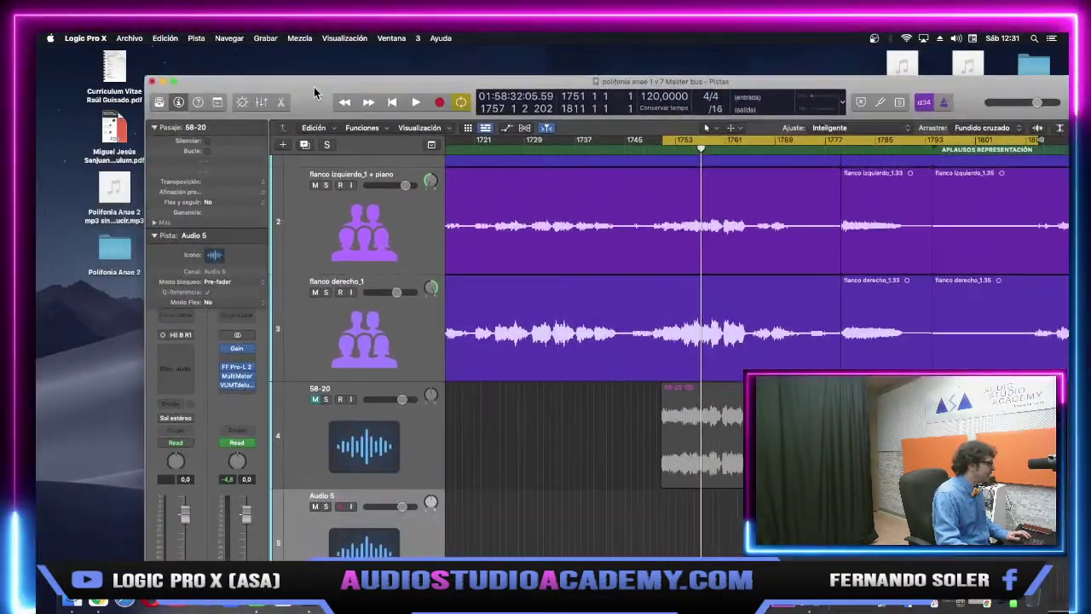
left_click_drag(114, 188, 645, 515)
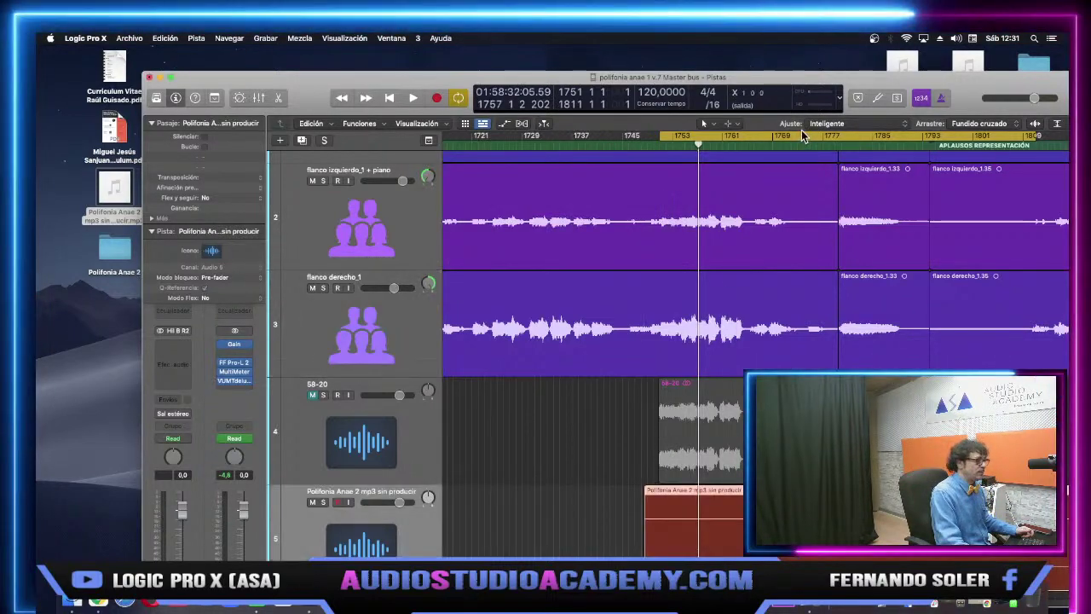
double_click(844, 77)
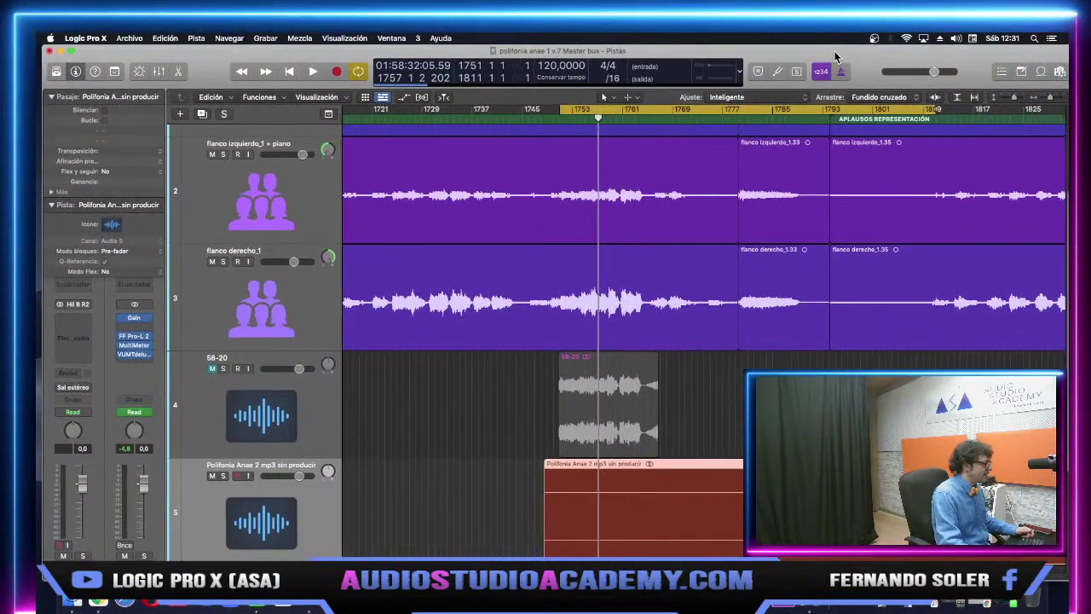
Move the imported Polifonia Anae 2 region earlier so that it starts at about bar 1555.
left_click_drag(1051, 102, 1020, 104)
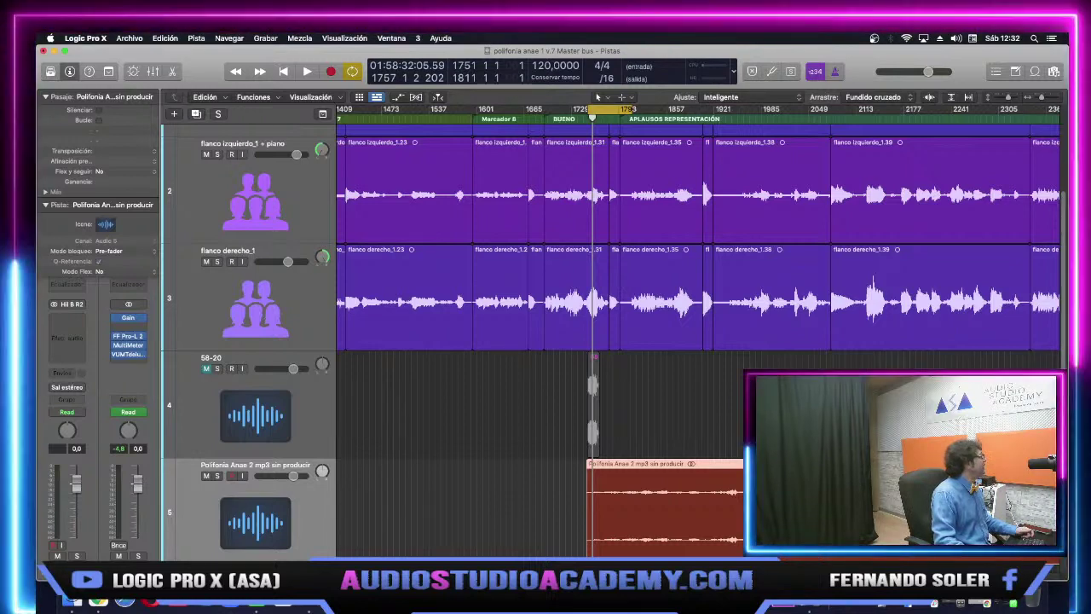
left_click_drag(711, 481, 571, 488)
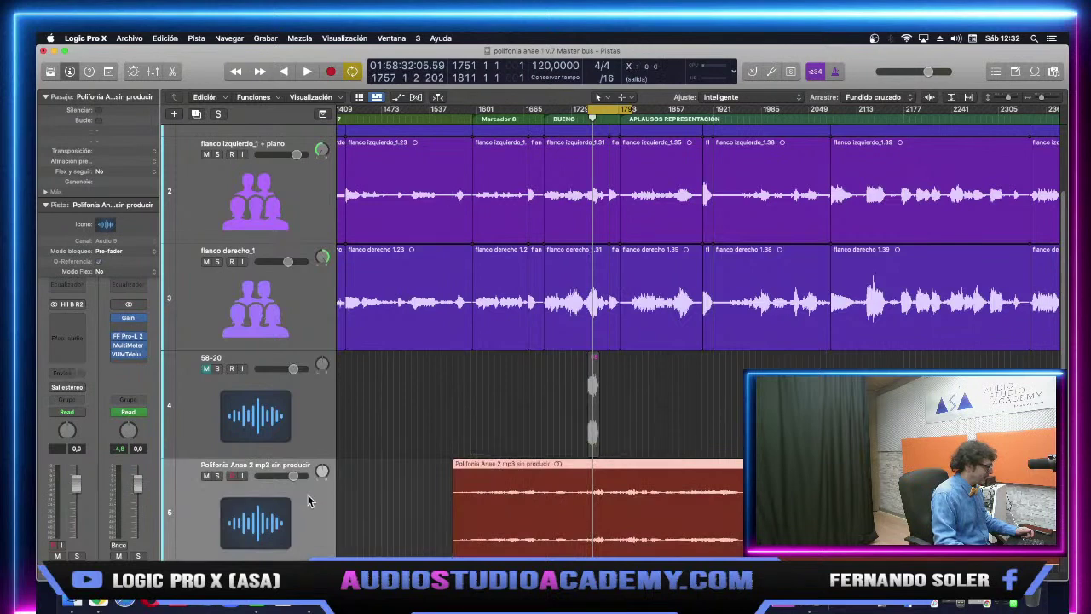
key("x")
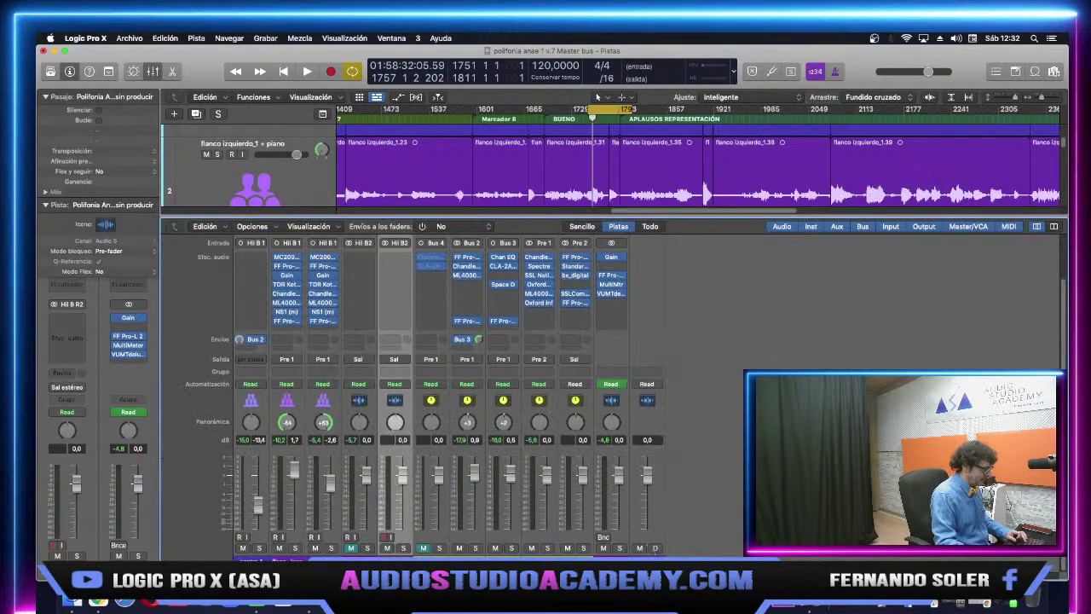
key("x")
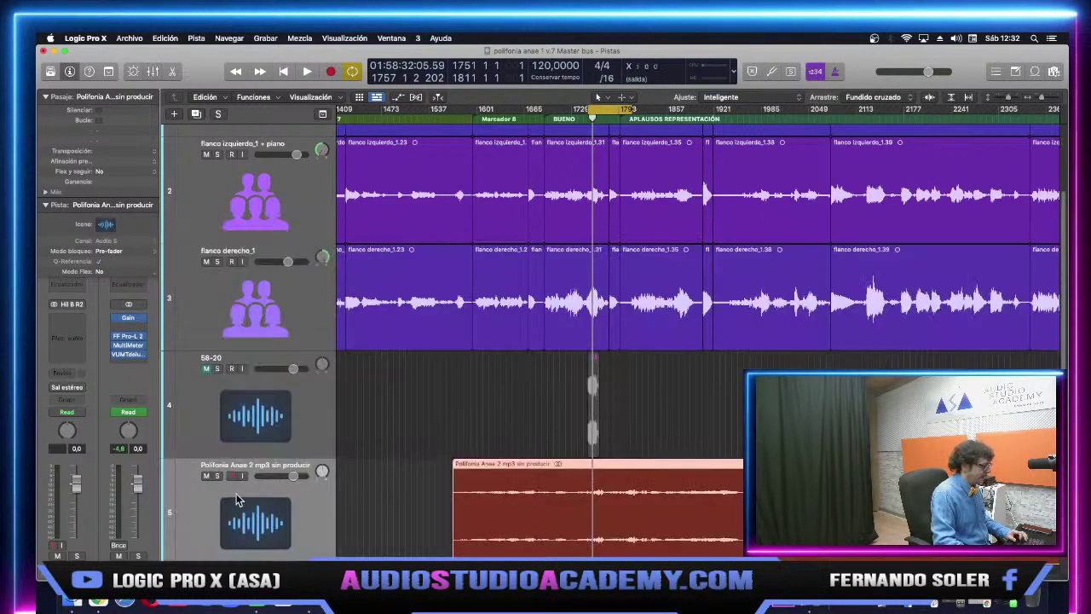
Solo the Polifonia Anae 2 mp3 sin producir track and play it from bar 1751.
left_click(216, 475)
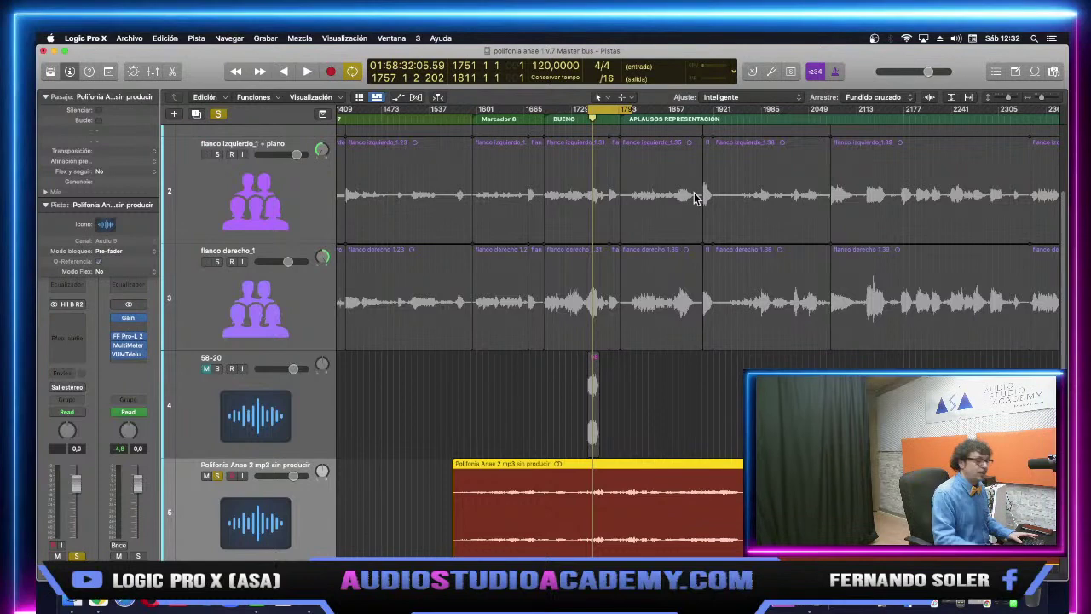
key("space")
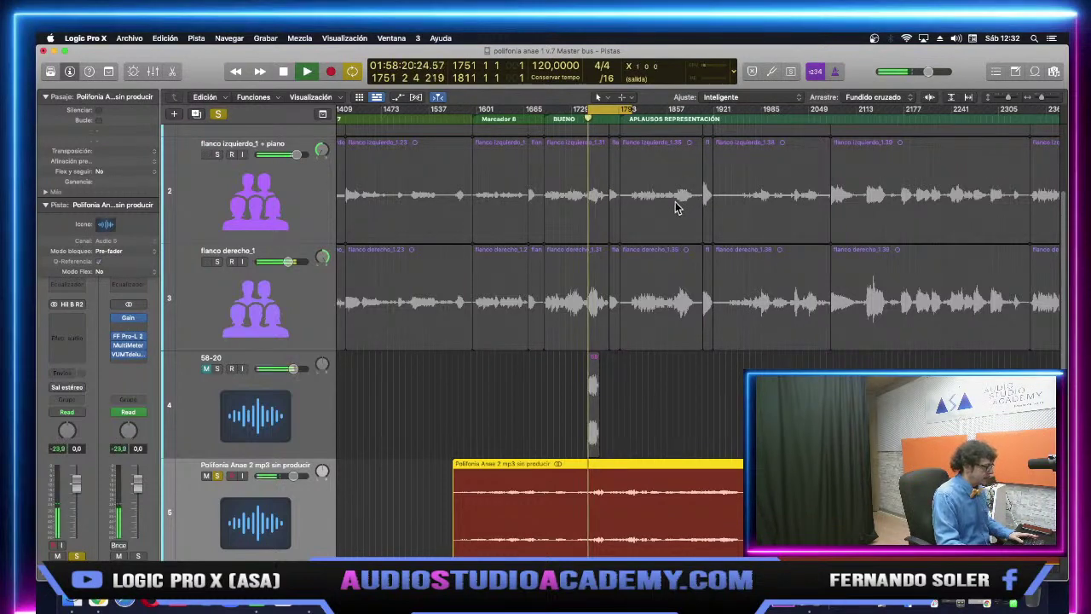
scroll(419, 375, "down", 2)
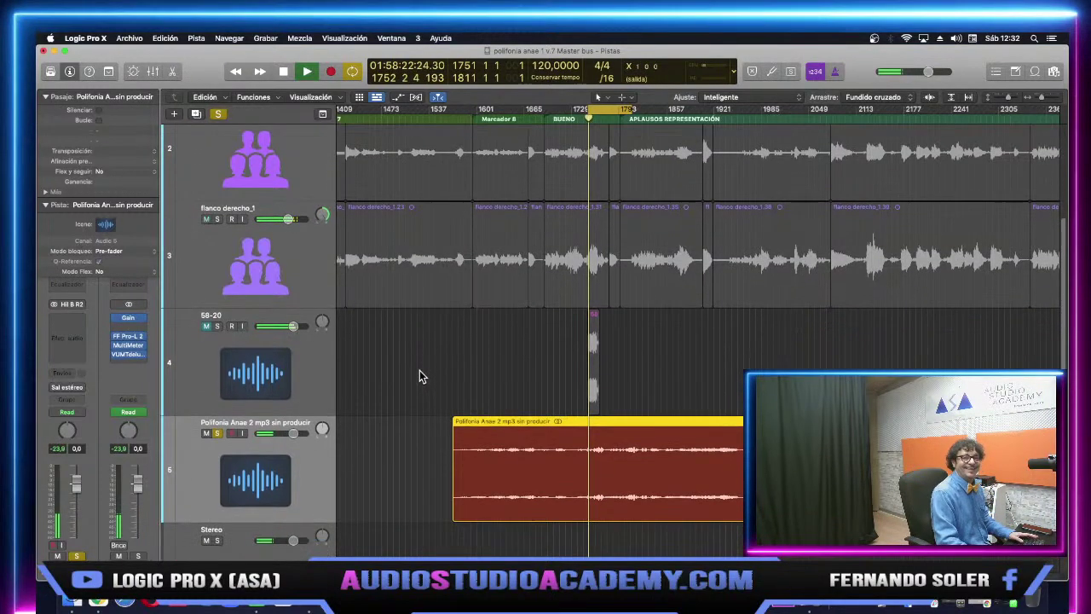
left_click(1046, 100)
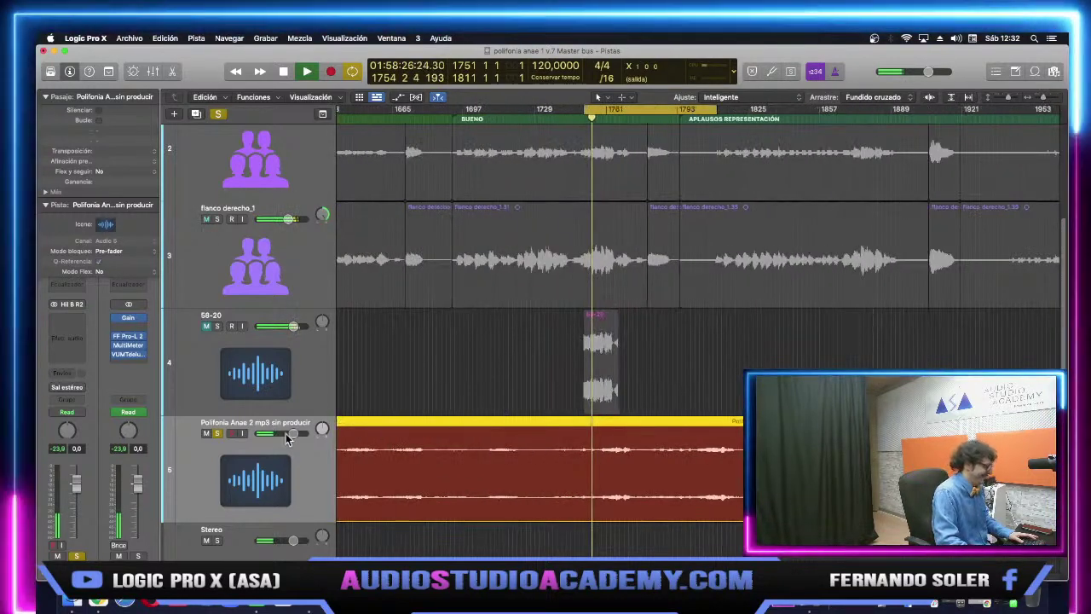
Raise the volume of the soloed Polifonia Anae 2 track to 6.0 dB and restart playback from bar 1751.
left_click_drag(292, 433, 305, 433)
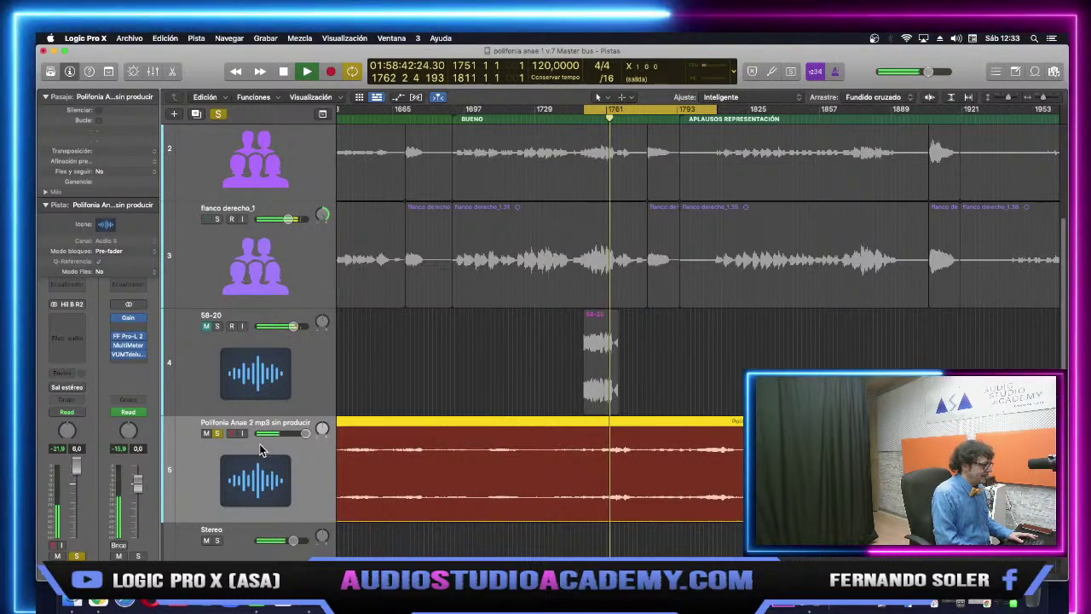
key("space")
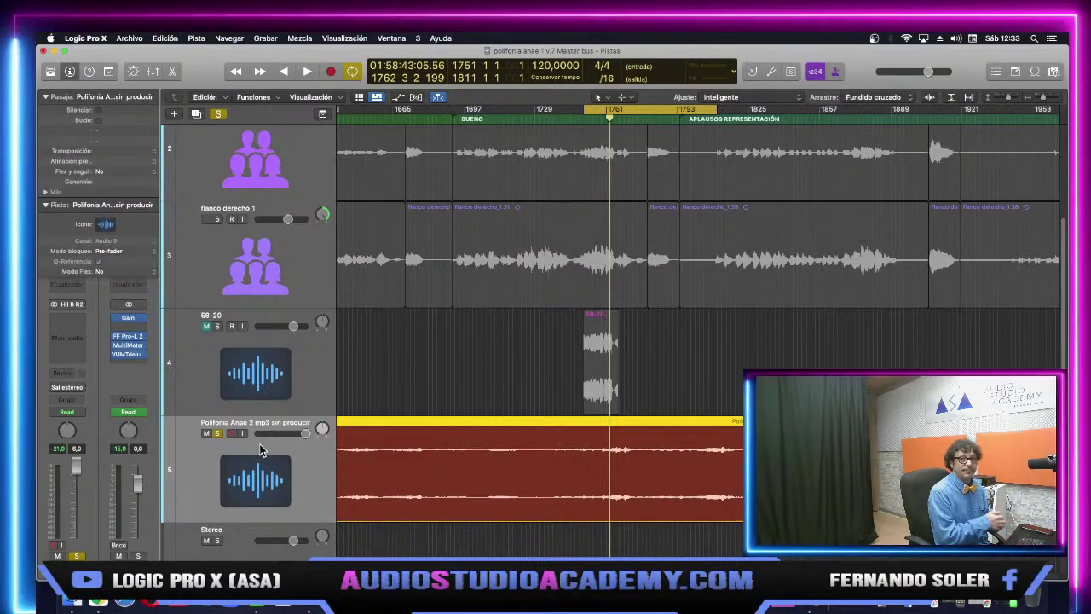
key("space")
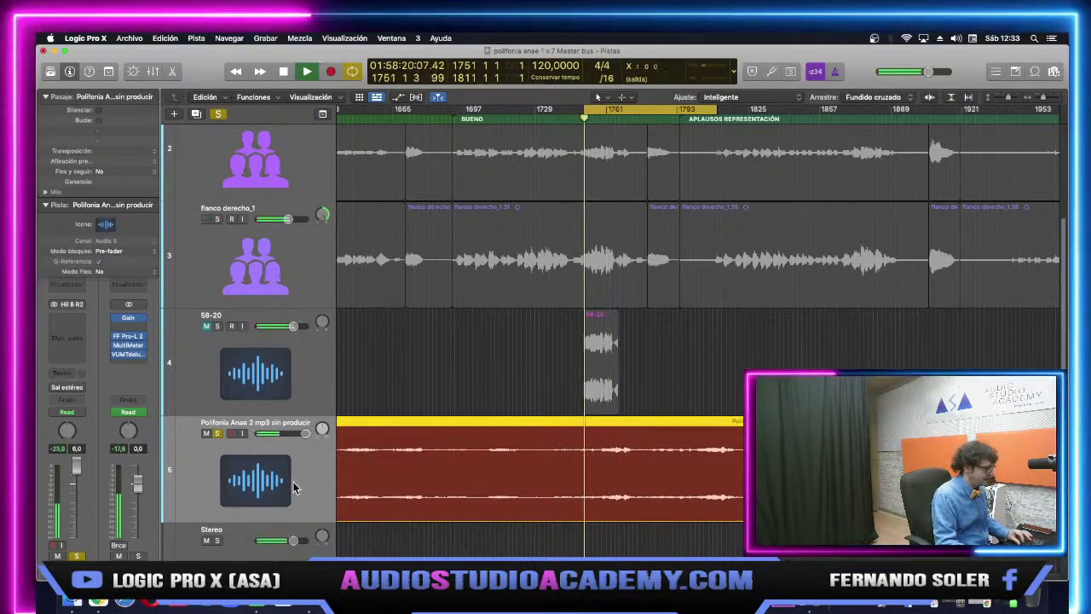
Move the Polifonia Anae 2 region 8 bars earlier and set its gain to +5.0 dB while auditioning it.
key("space")
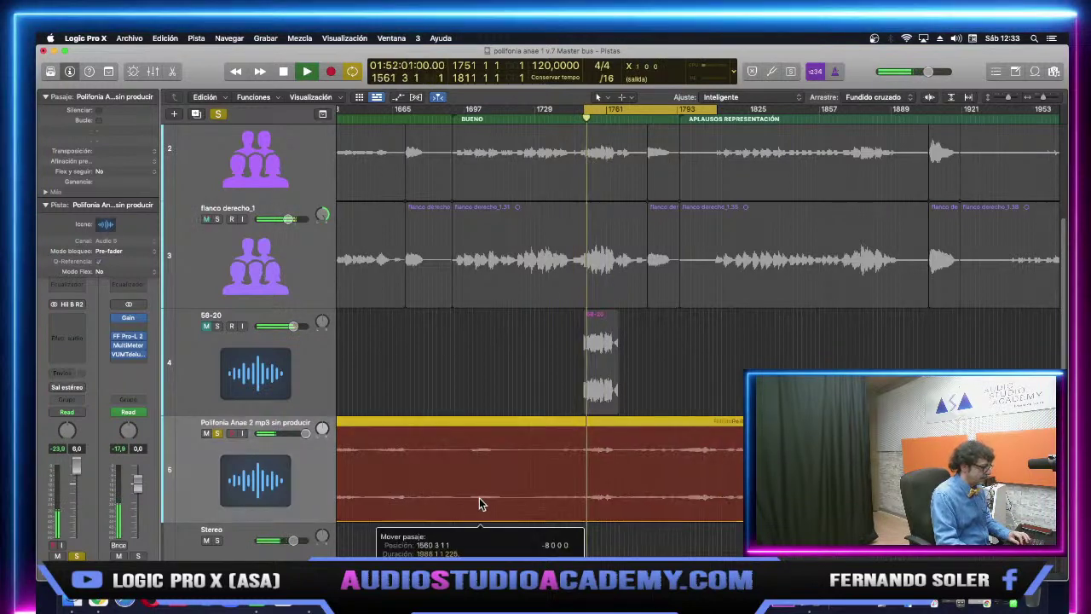
key("space")
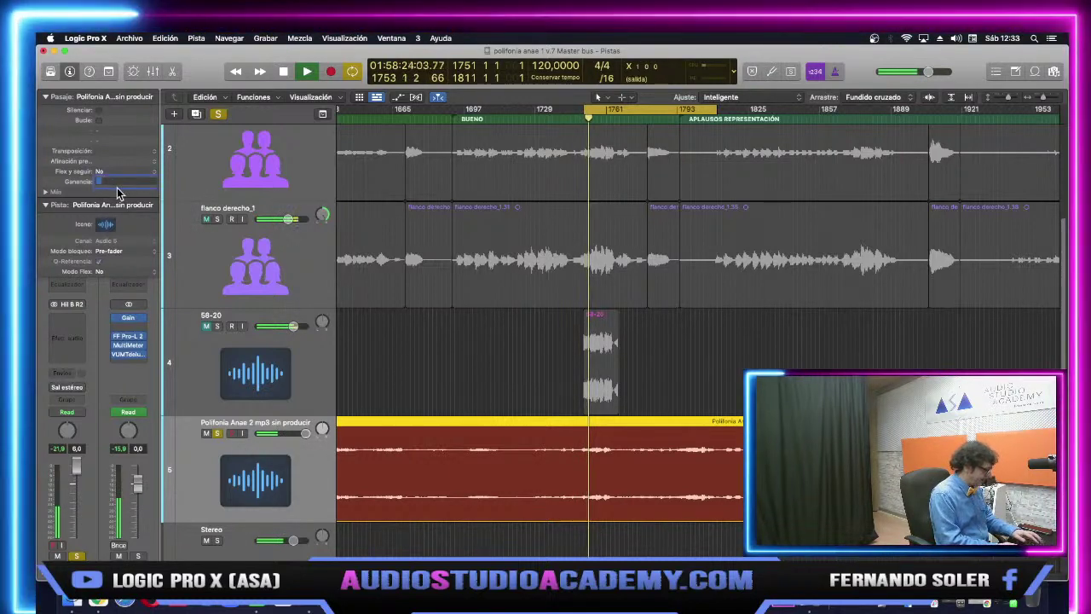
type("5")
key("Return")
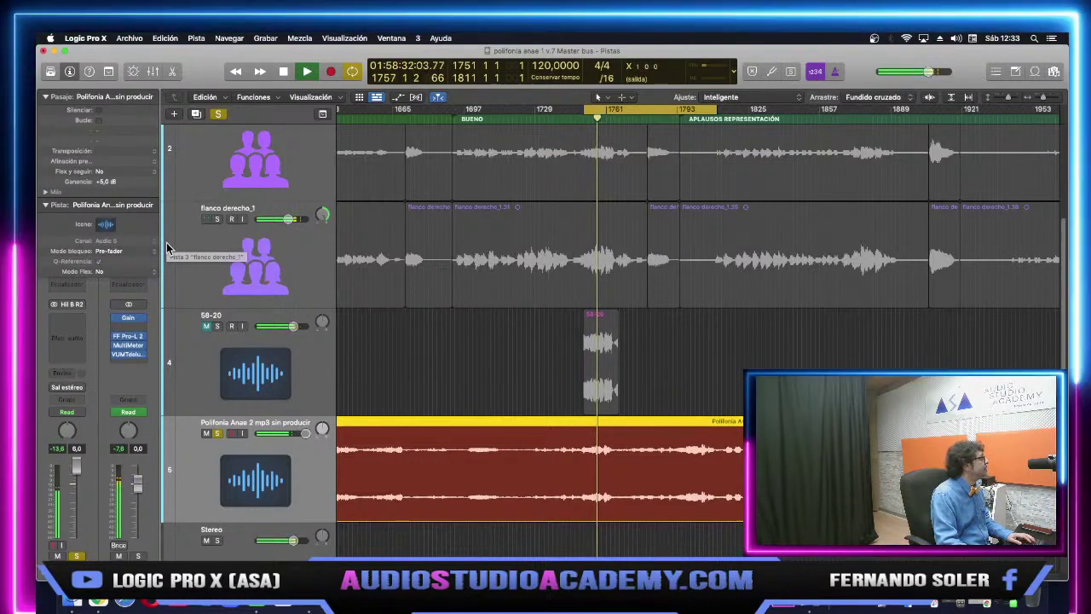
key("space")
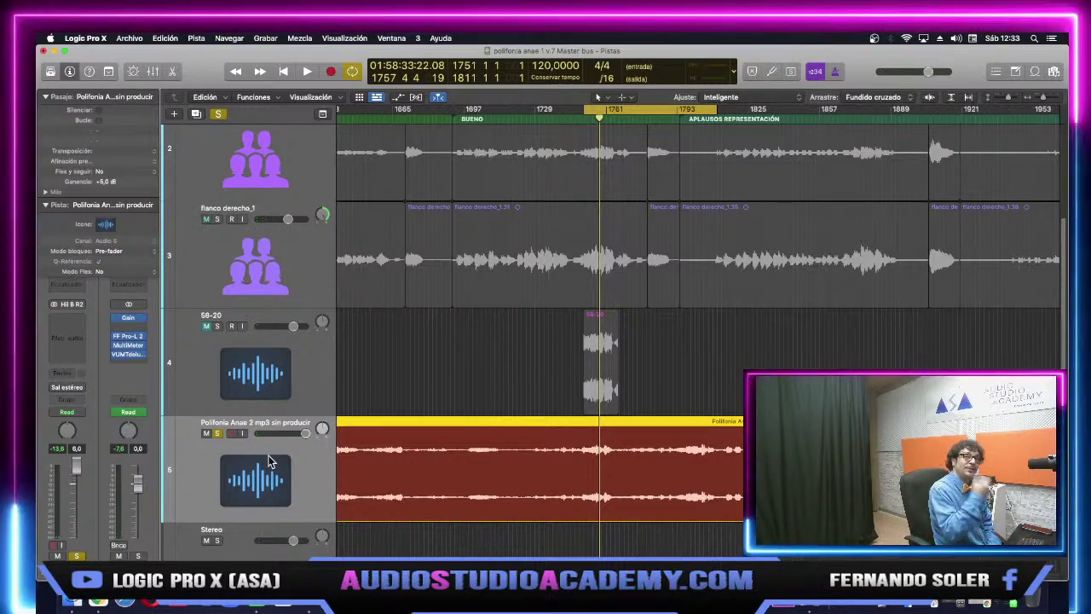
Unsolo and mute the Polifonia Anae 2 mp3 sin producir track, and play the full mix from bar 1751.
left_click(218, 434)
left_click(205, 434)
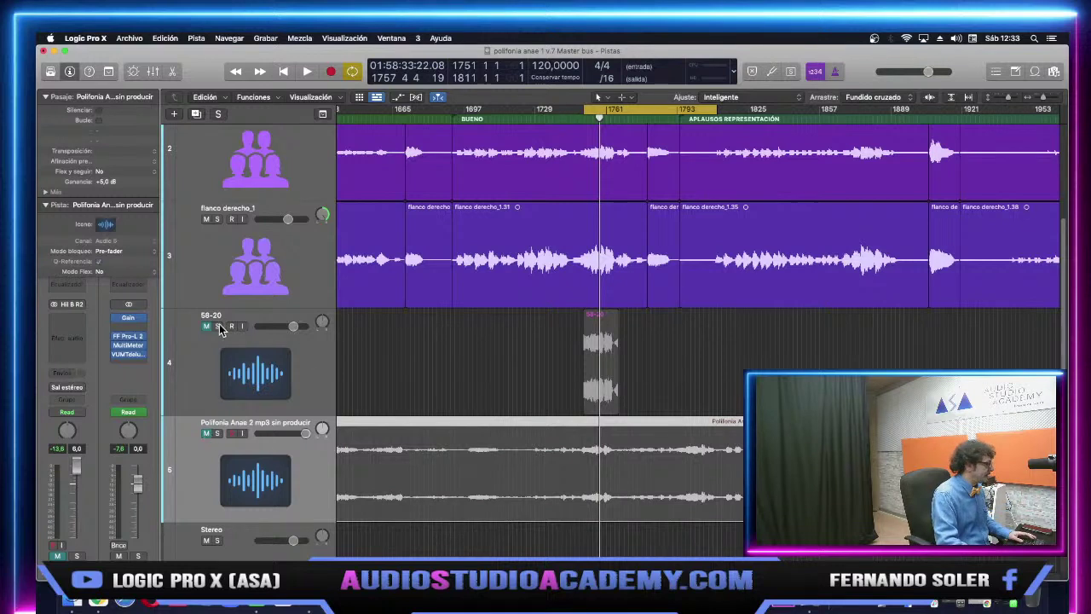
scroll(230, 390, "up", 1)
key("space")
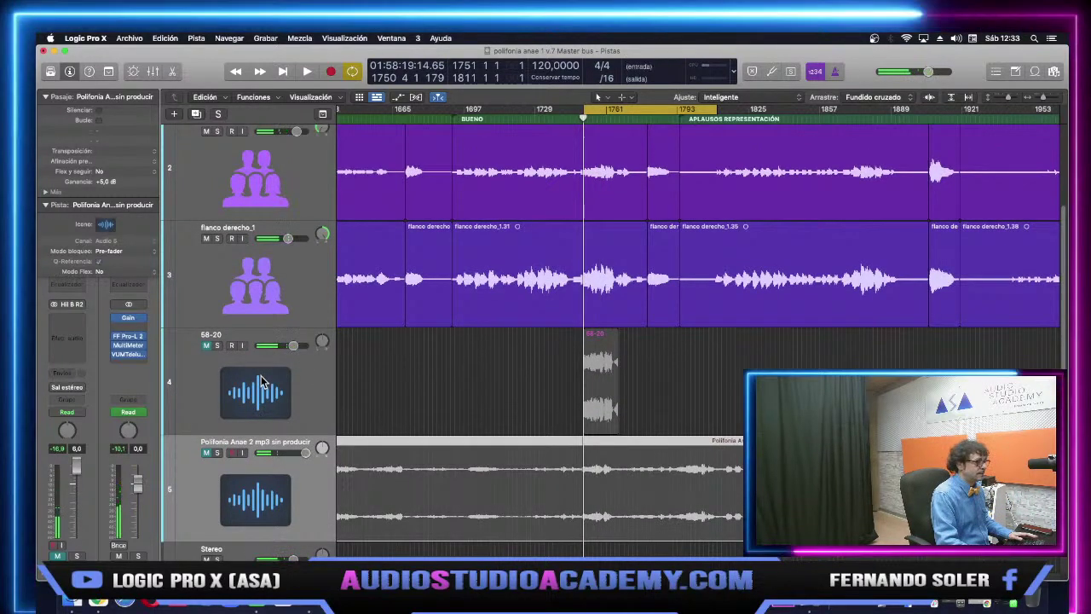
key("space")
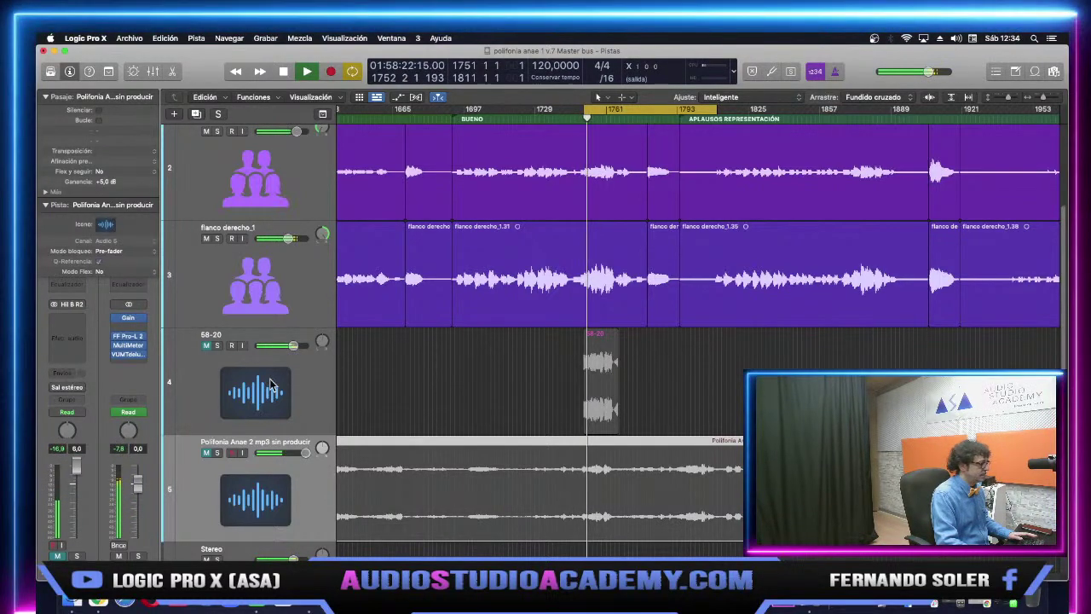
Solo the Polifonia Anae 2 track during playback to compare it with the mix, stop playback and unsolo it.
left_click(216, 454)
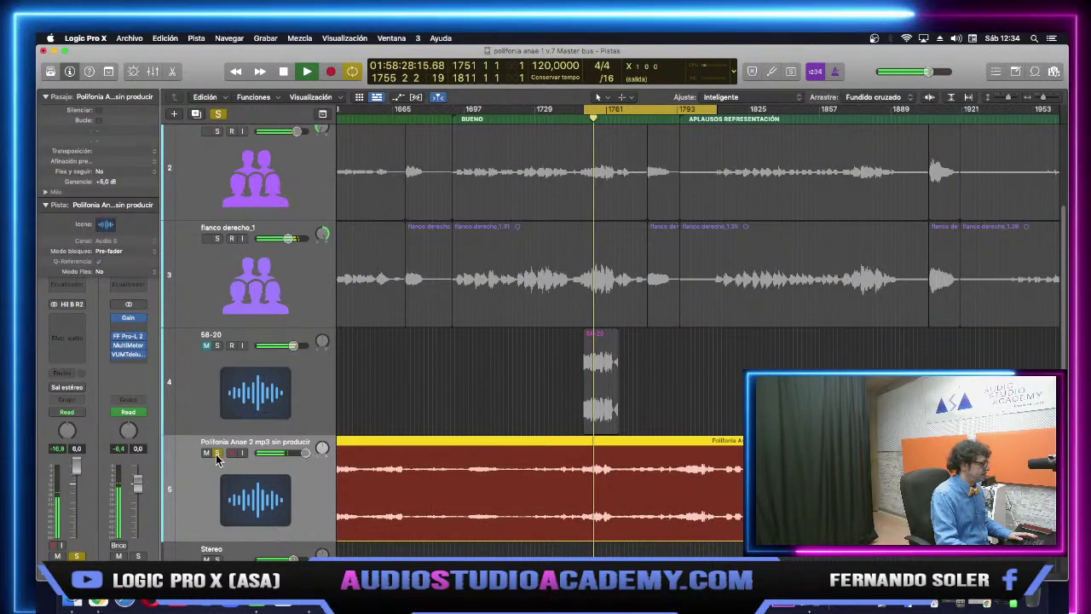
key("space")
left_click(217, 454)
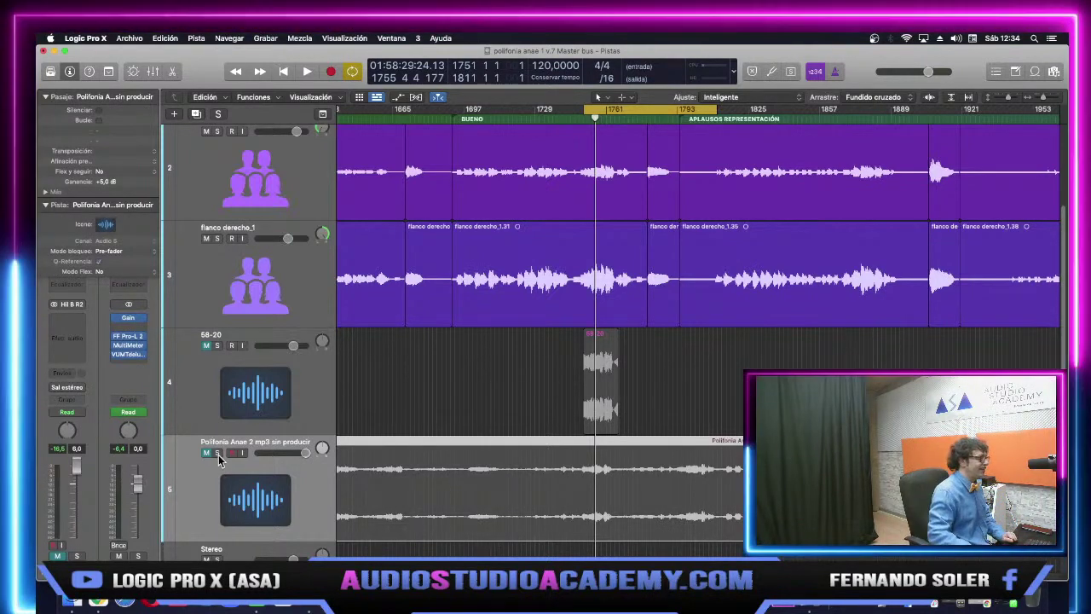
left_click(418, 408)
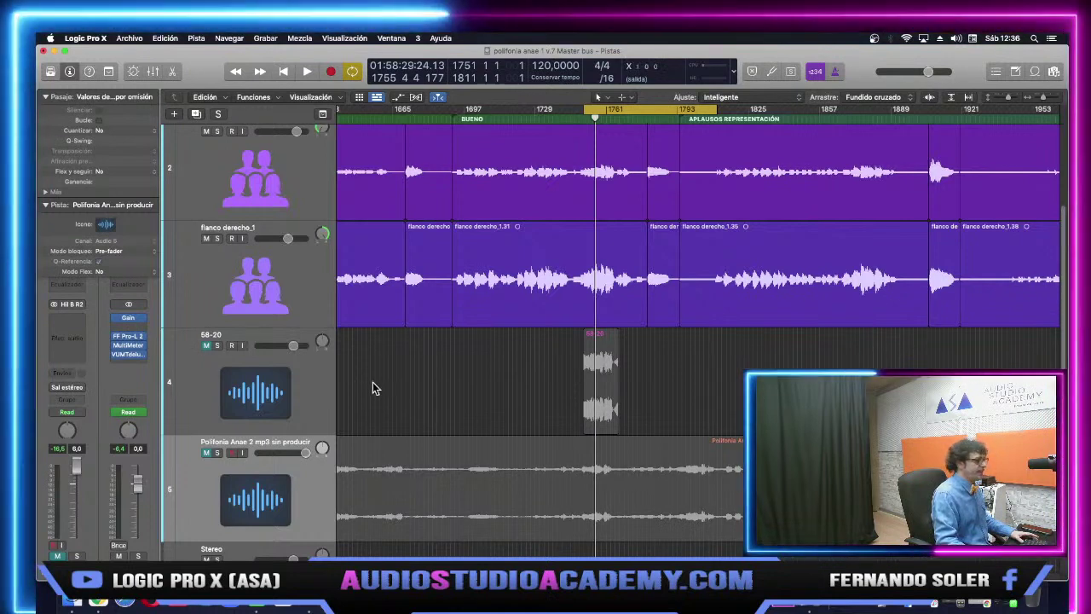
Audition the unproduced Polifonia Anae 2 track in solo from bar 1751, stop, and return it to muted and unsoloed.
left_click(218, 452)
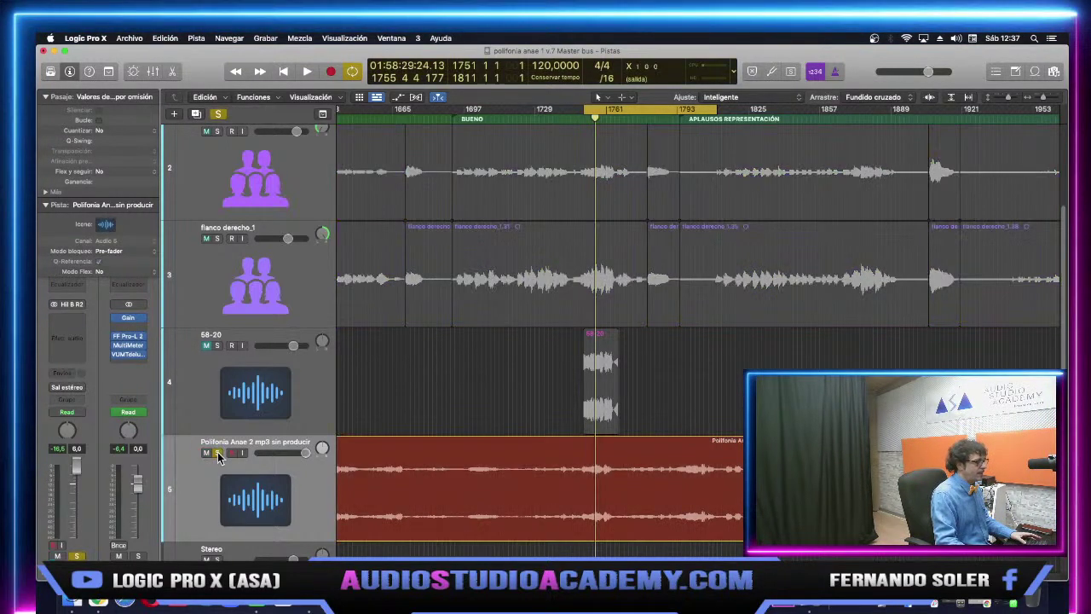
key("space")
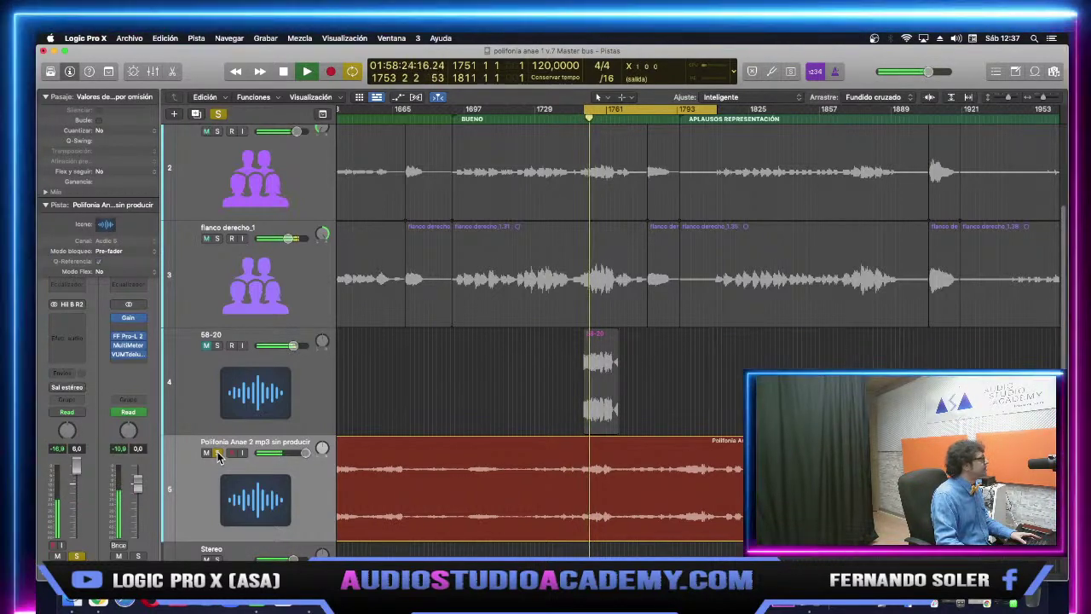
key("space")
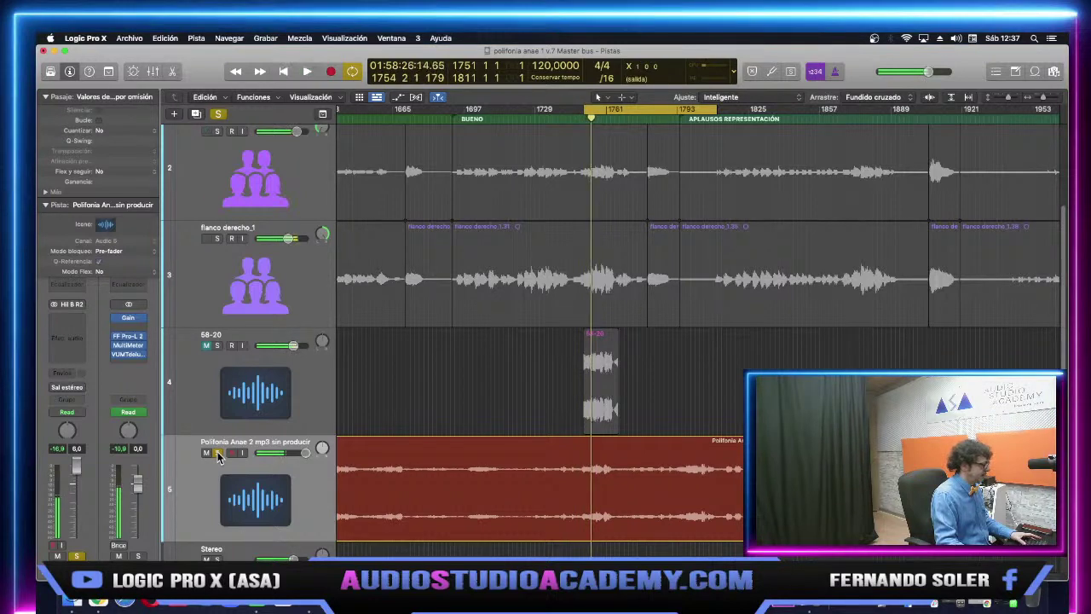
left_click(218, 452)
left_click(206, 453)
Audition the 58-20 reference in solo from bar 1751, and compare it with the full mix played without solo.
left_click(217, 346)
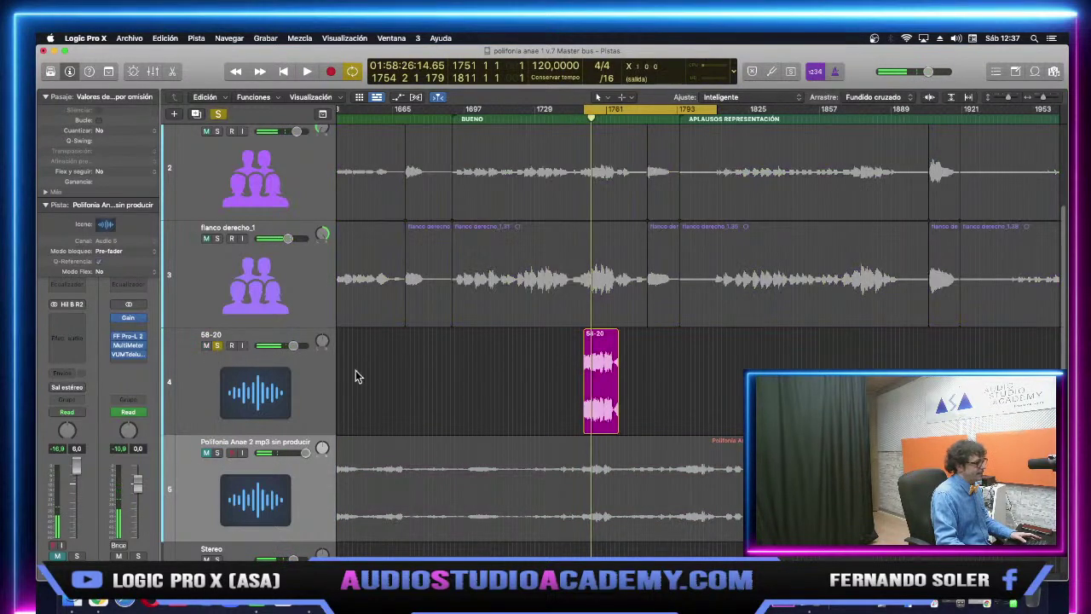
key("space")
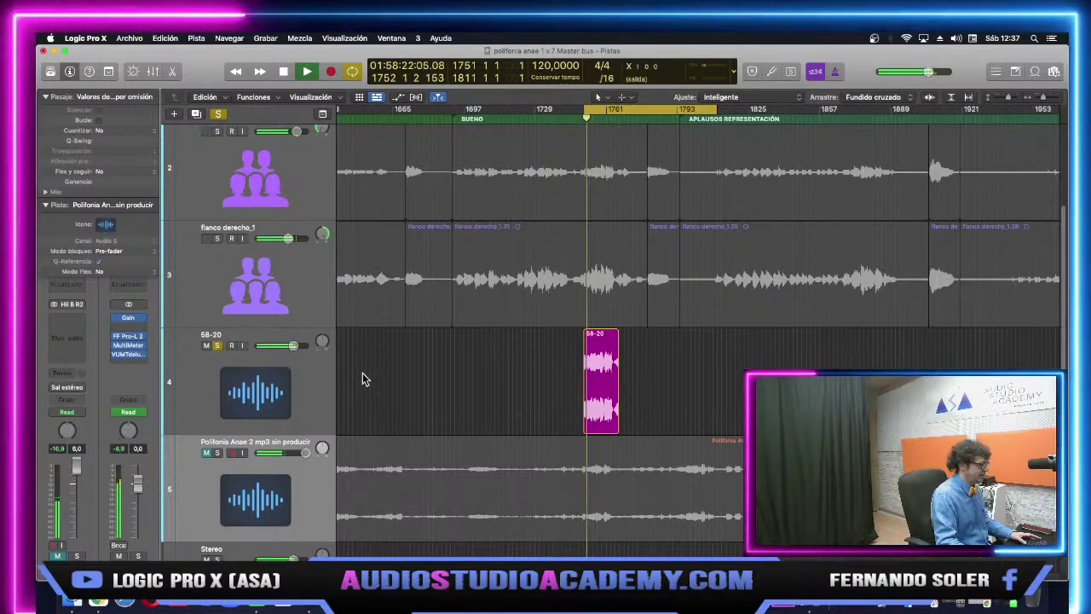
left_click(218, 345)
key("space")
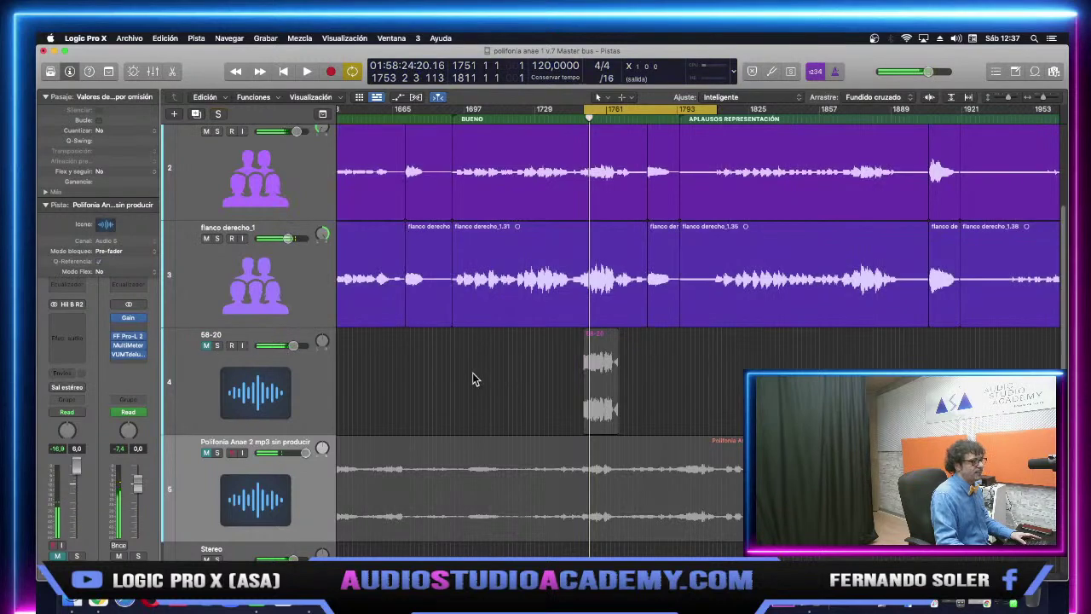
key("space")
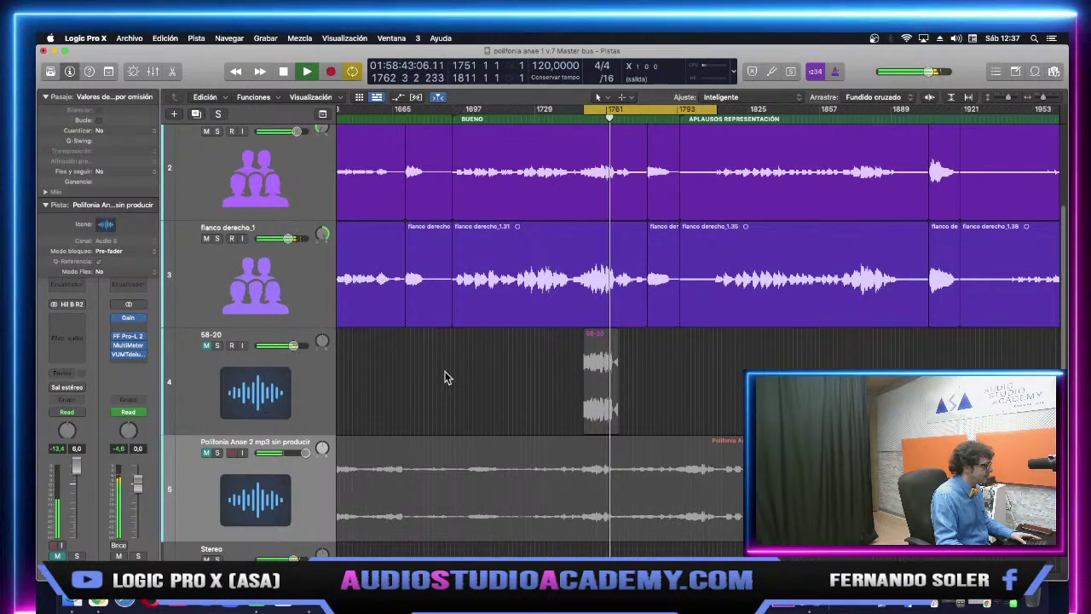
key("space")
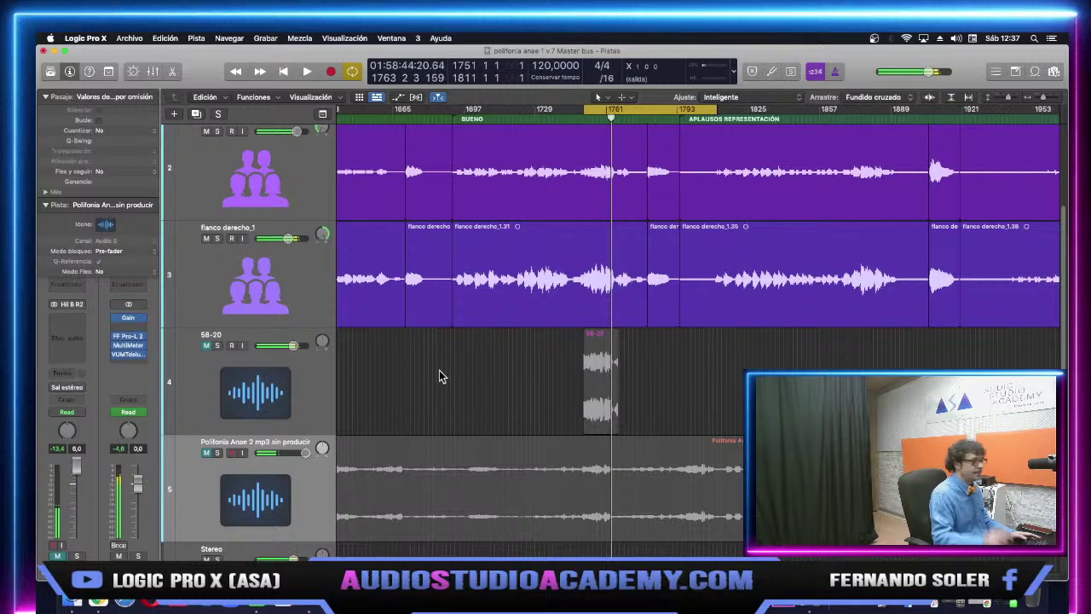
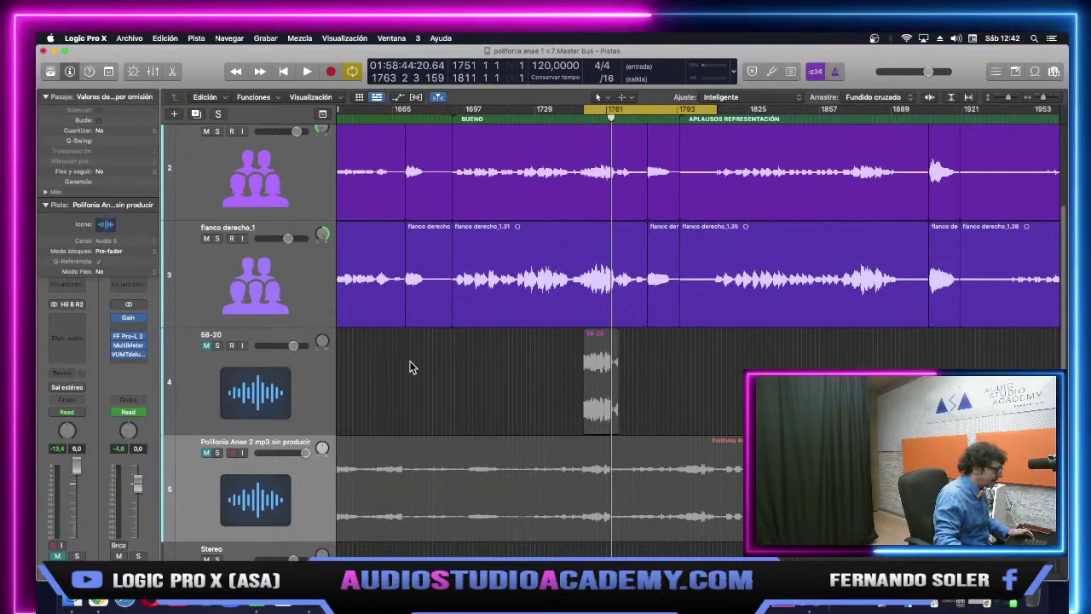
Show the mixer and examine the Chandler Limited Curve Bender settings on the Pre 1 bus.
scroll(219, 470, "down", 1)
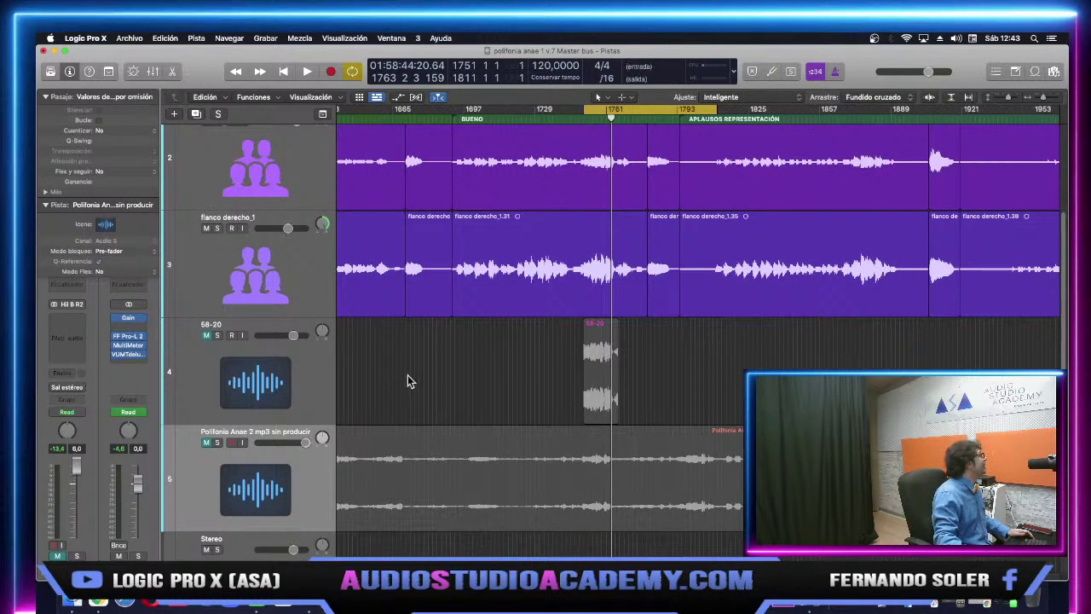
key("x")
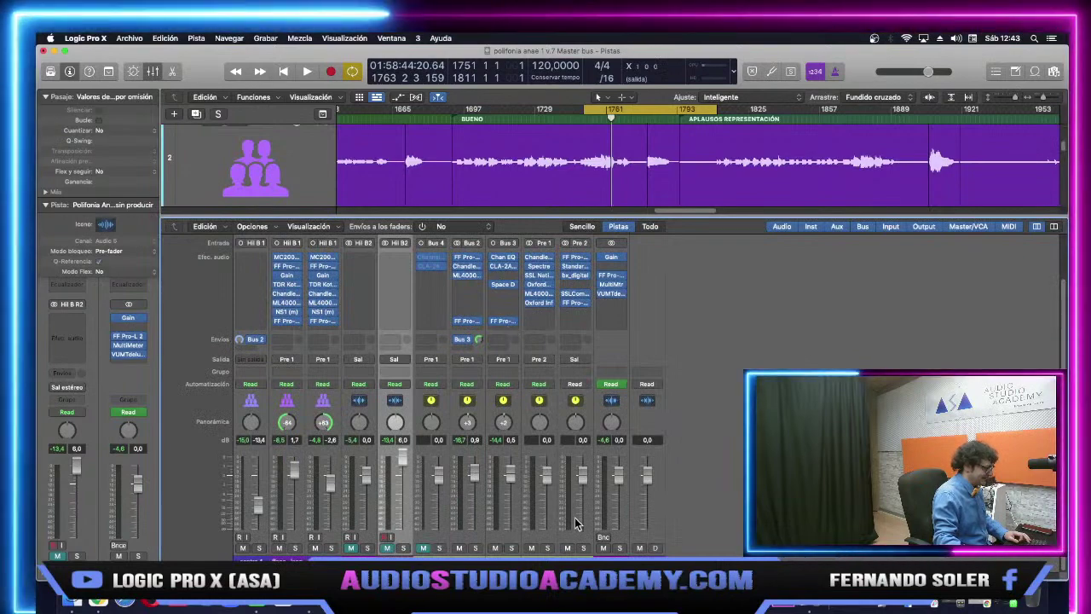
left_click(539, 257)
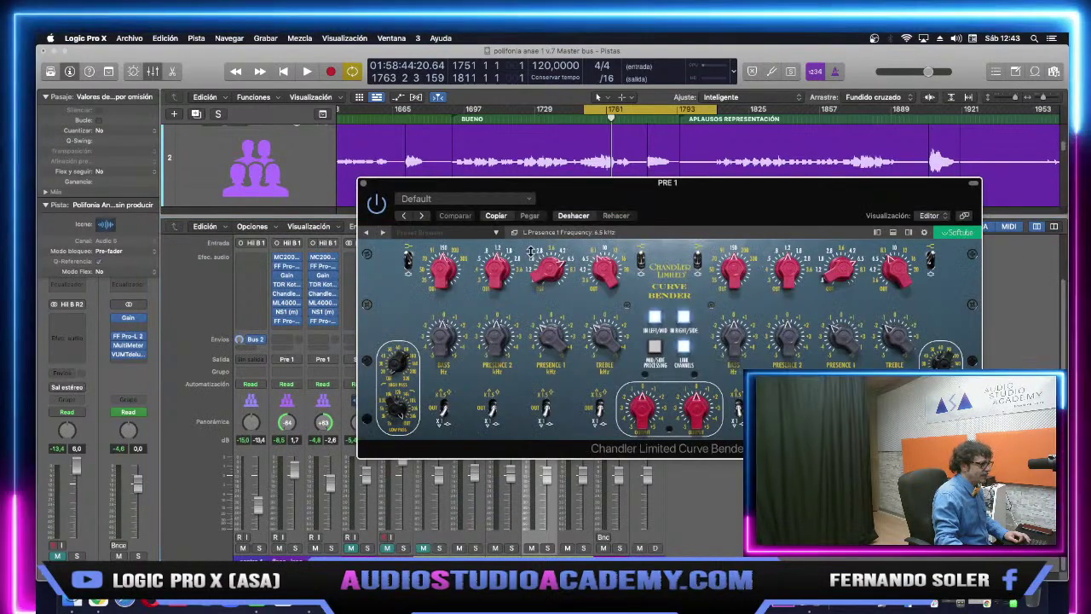
left_click_drag(708, 205, 533, 215)
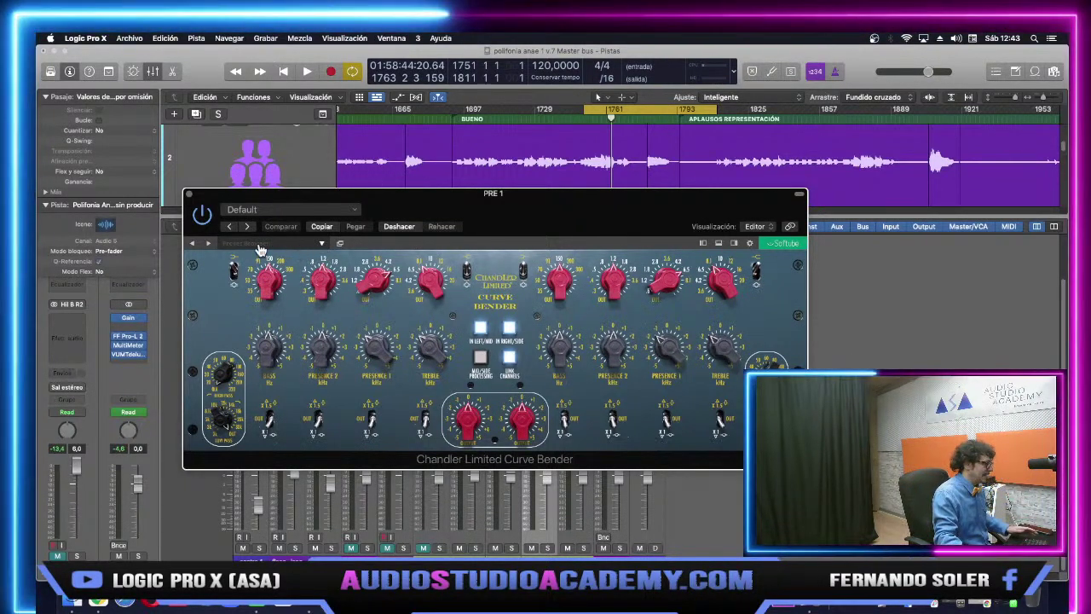
left_click(188, 194)
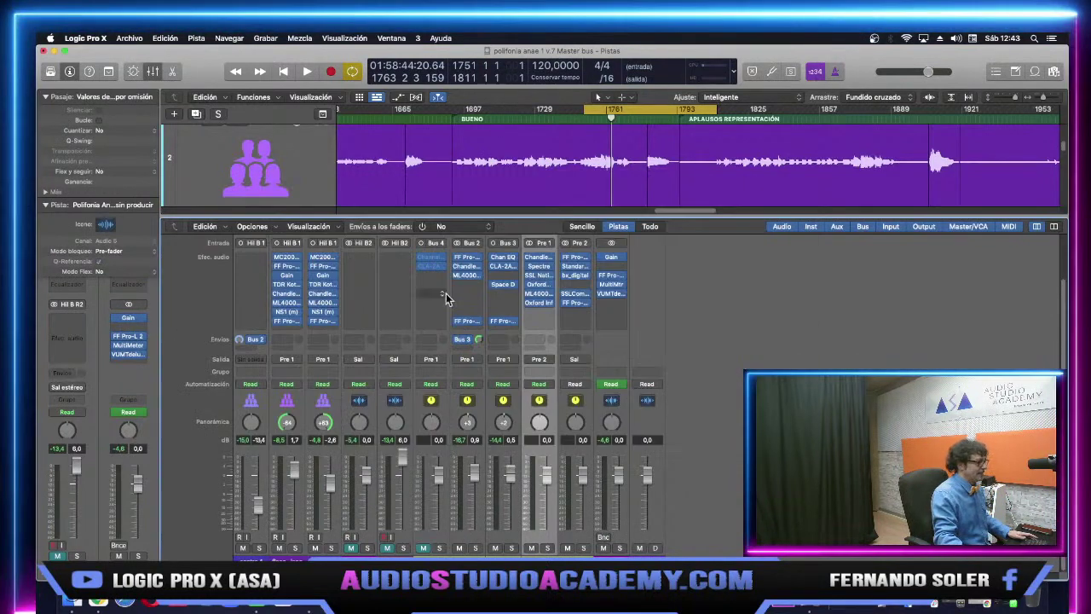
Examine the Spectre and SSL Native X-Comp settings on the Pre 1 bus, closing each plug-in when finished.
left_click(537, 266)
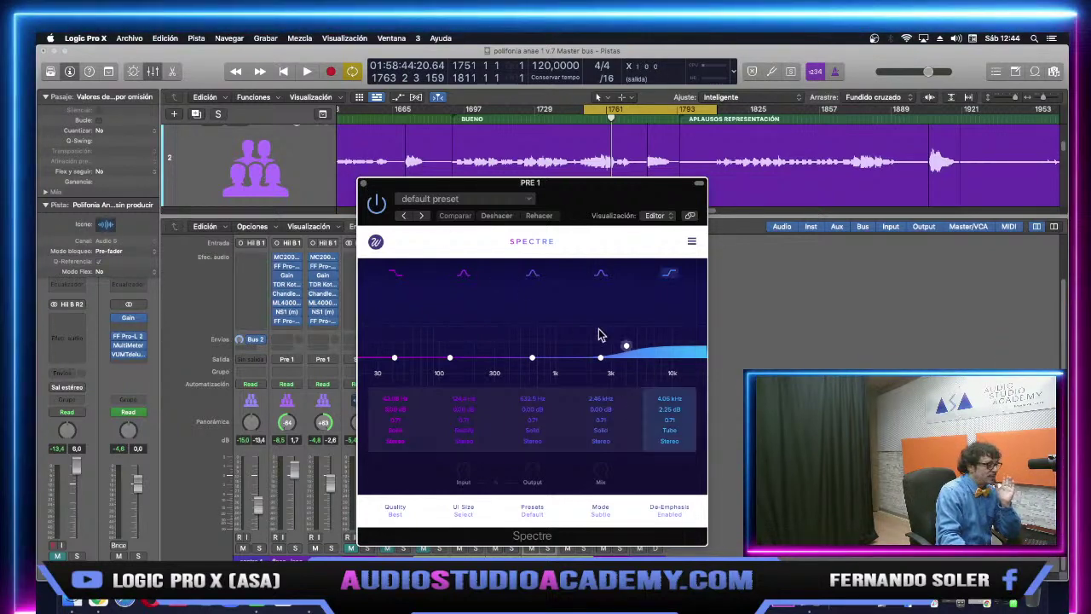
left_click(363, 182)
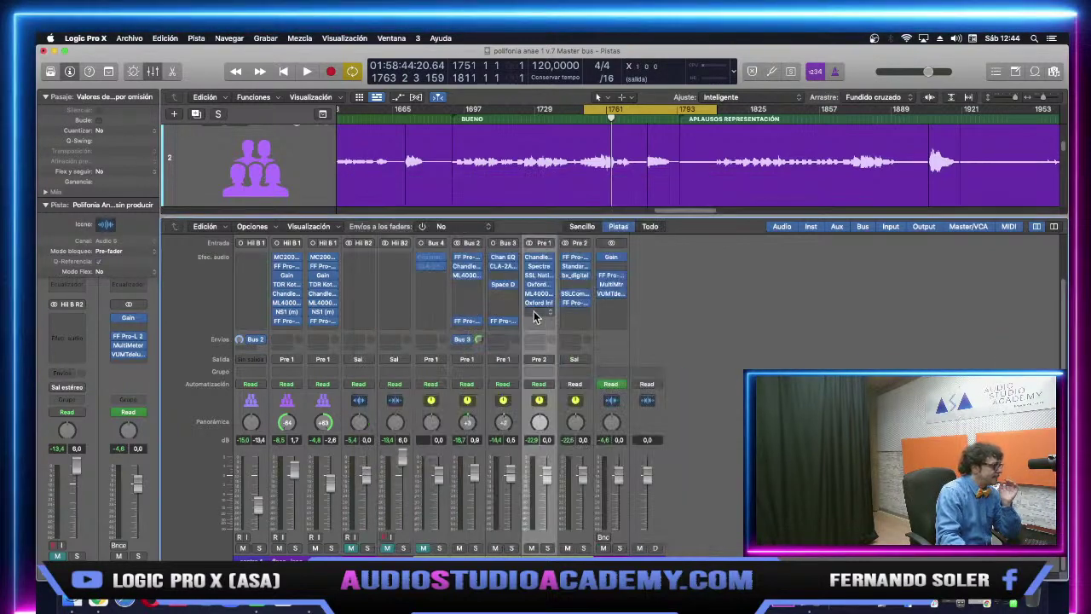
left_click(541, 281)
left_click_drag(736, 196, 673, 196)
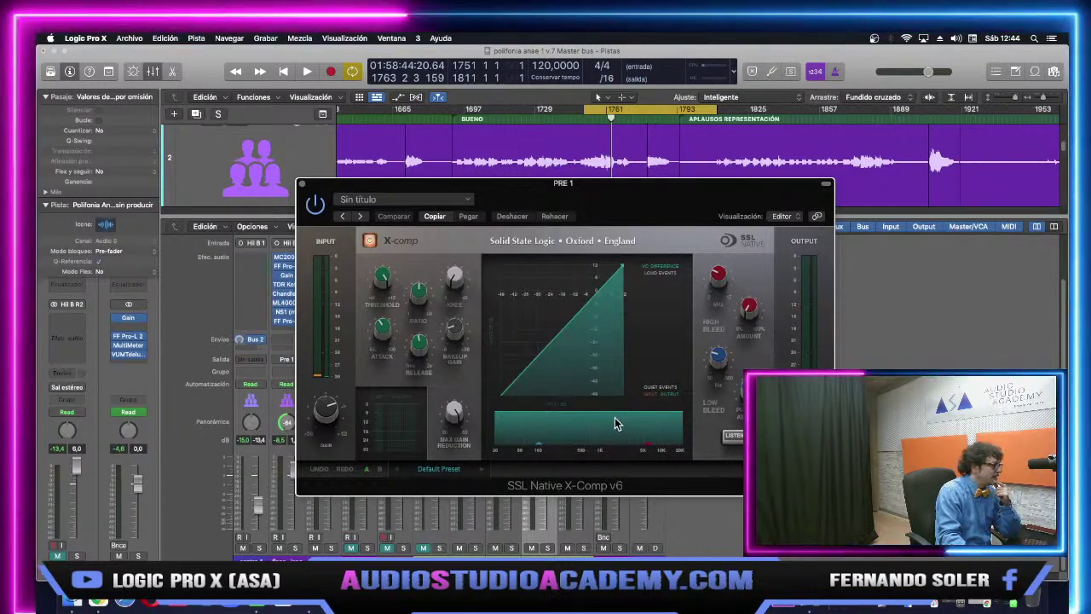
left_click(302, 186)
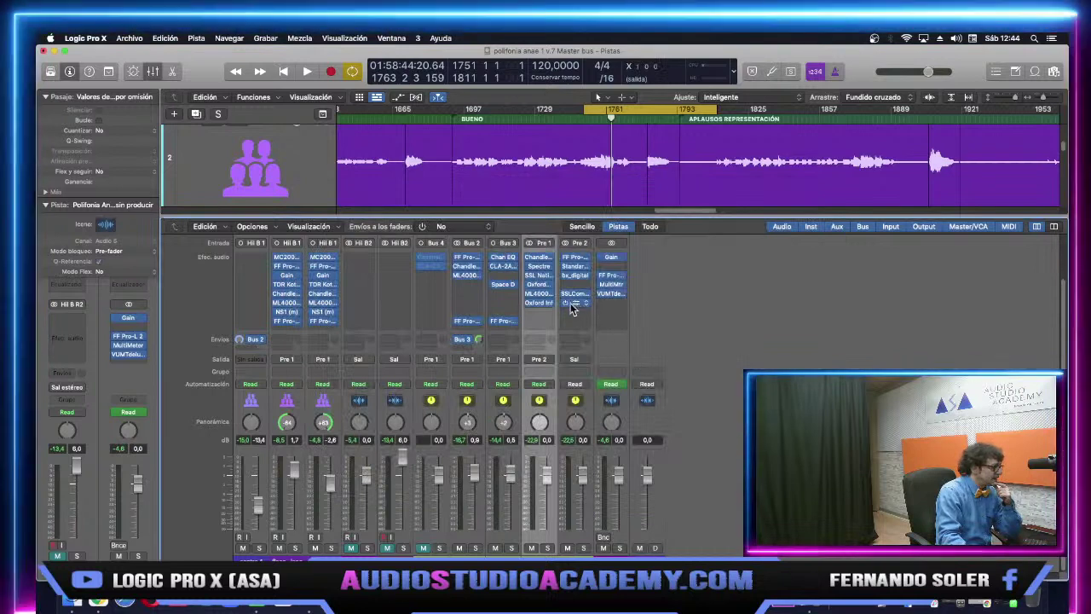
Examine the Oxford Limiter settings on the Pre 1 bus and the FabFilter Pro-L 2 on the Stereo output.
left_click(542, 286)
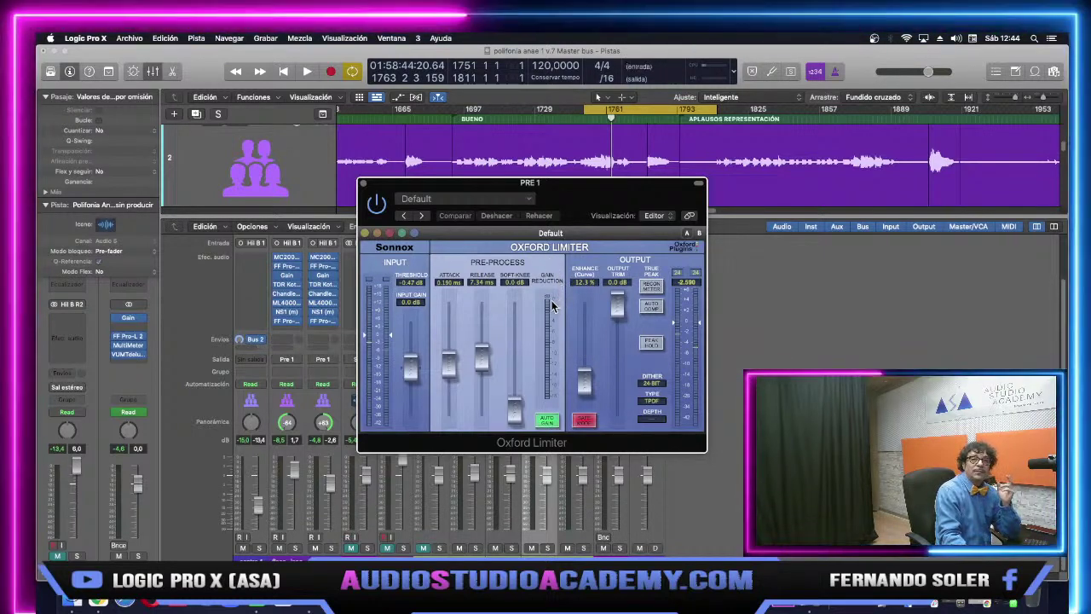
left_click(363, 184)
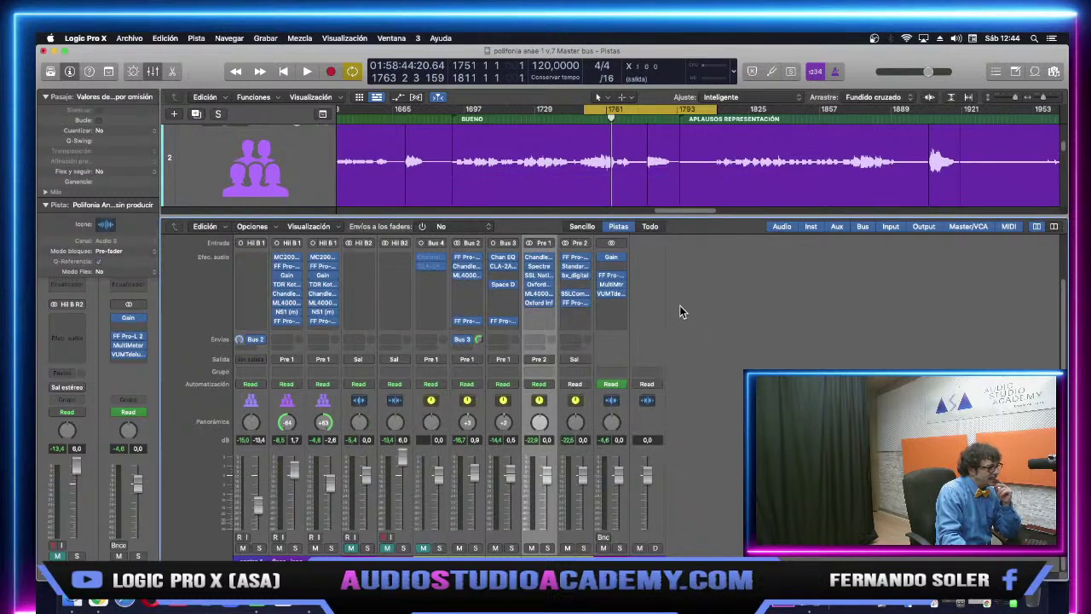
left_click(614, 275)
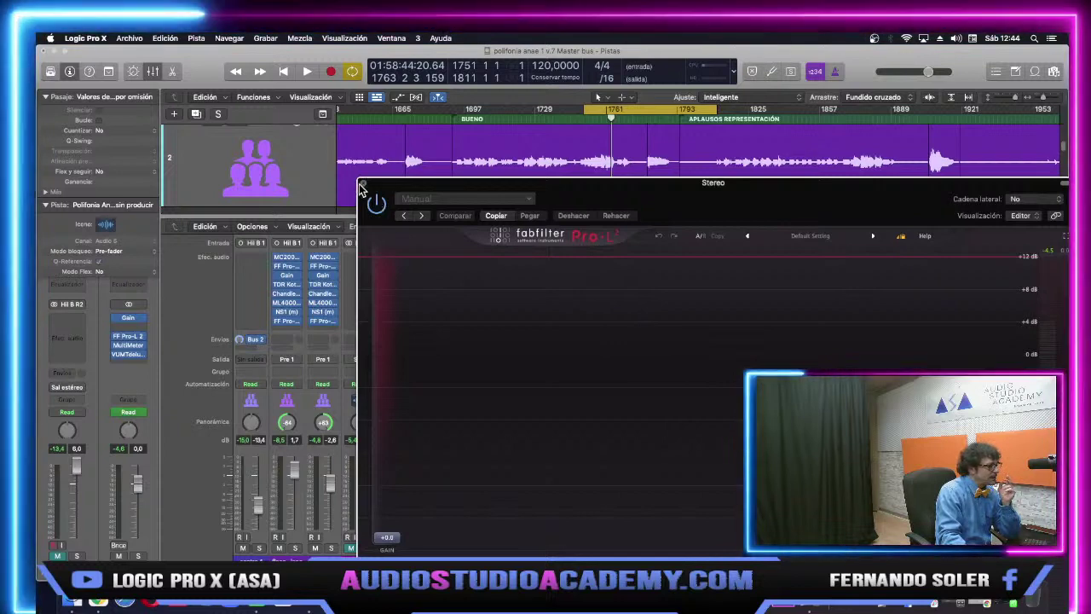
left_click(363, 184)
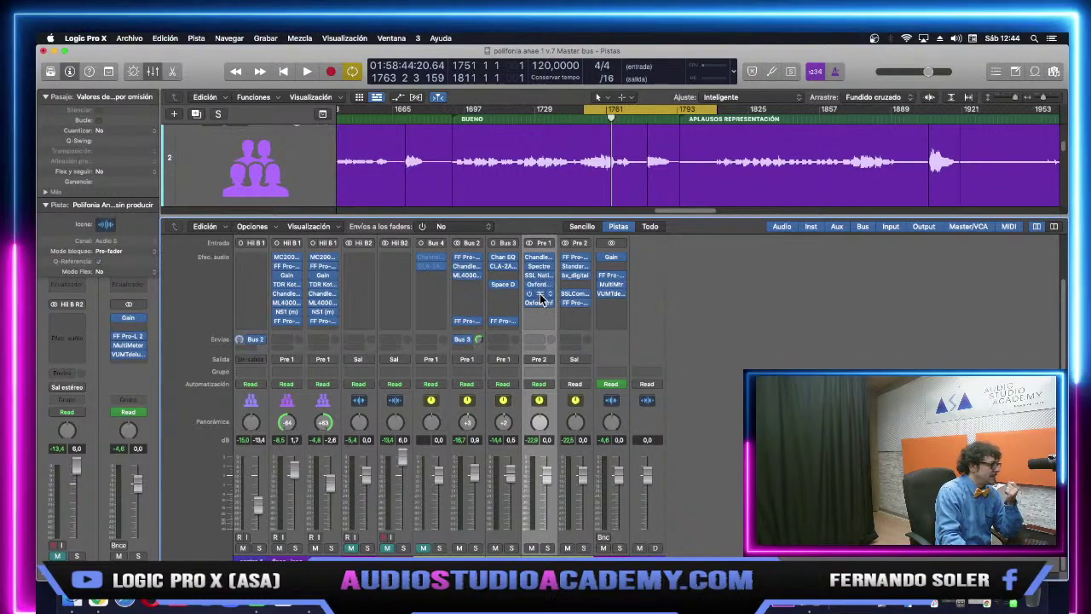
Examine the ML4000 ML4 multiband settings and the Oxford Inflator settings on the Pre 1 bus.
left_click(540, 295)
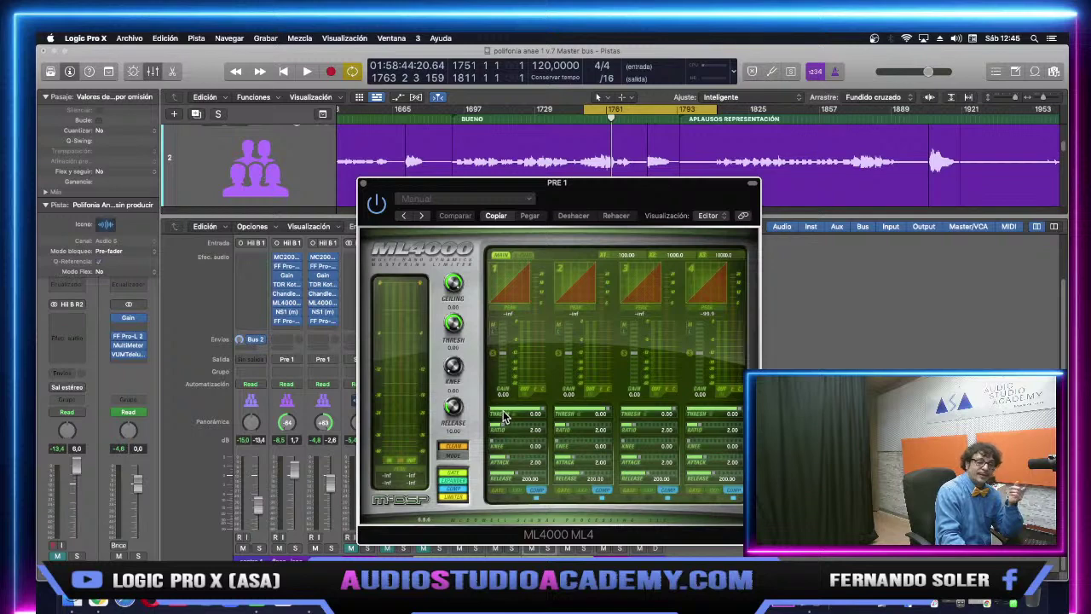
left_click(363, 184)
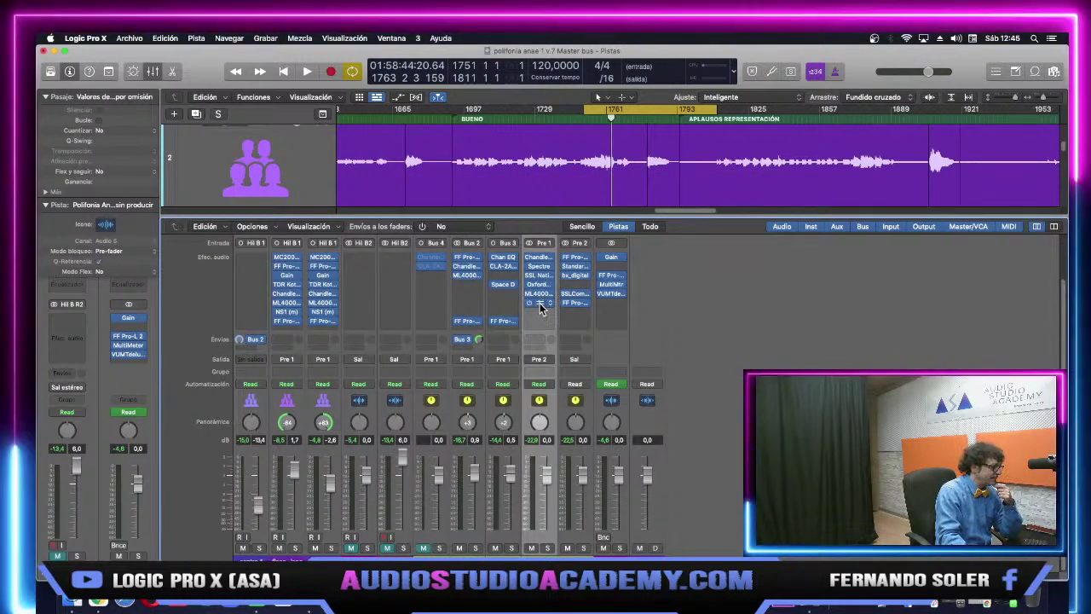
left_click(537, 285)
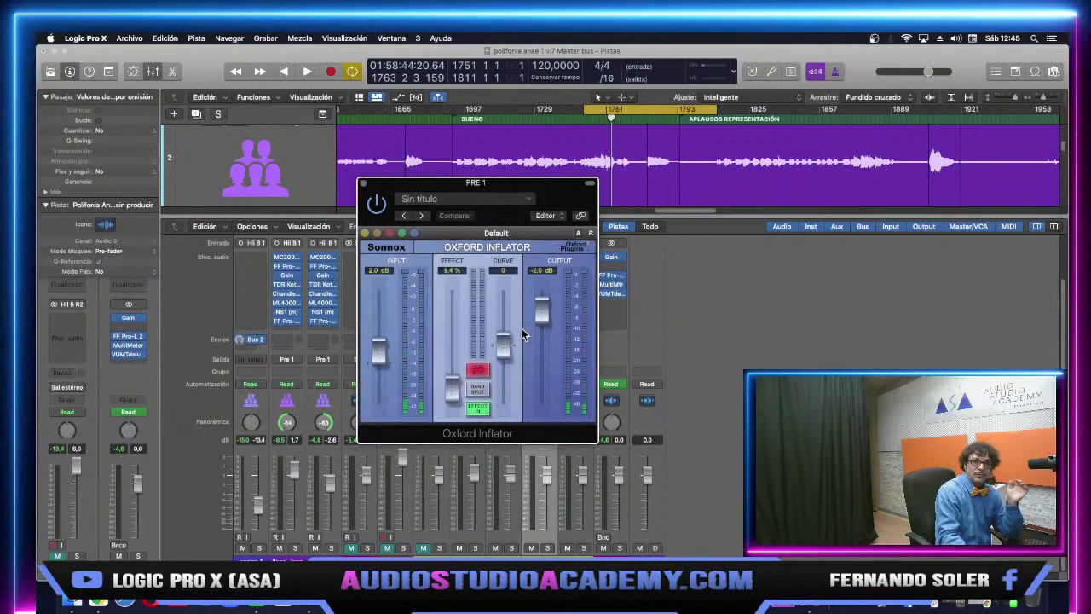
Close the Oxford Inflator and examine the FabFilter Pro-Q 3 and StandardCLIP settings on the Pre 2 bus.
left_click(363, 184)
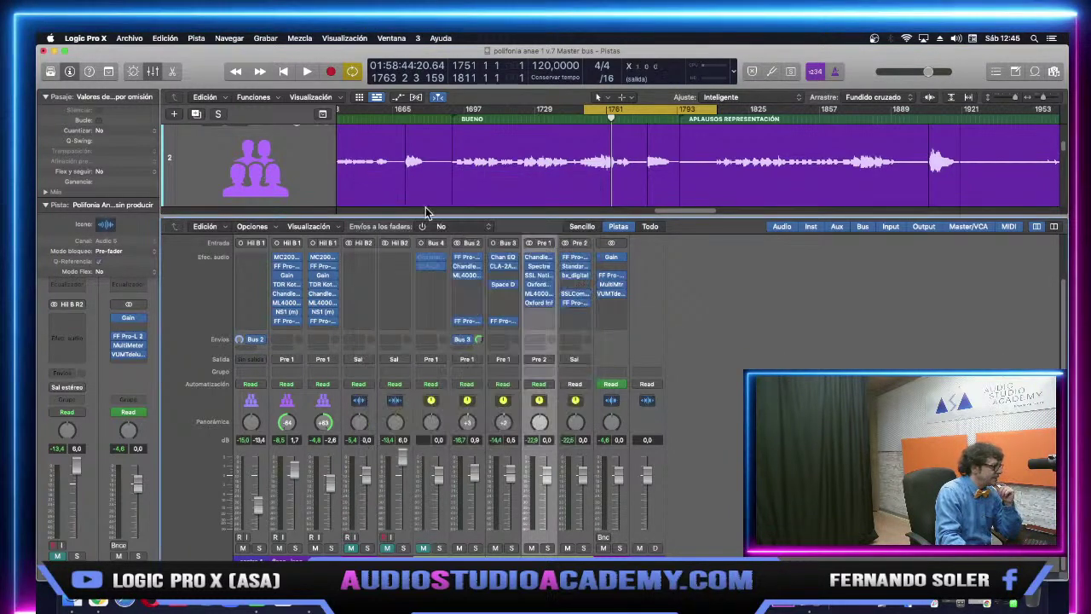
left_click(579, 262)
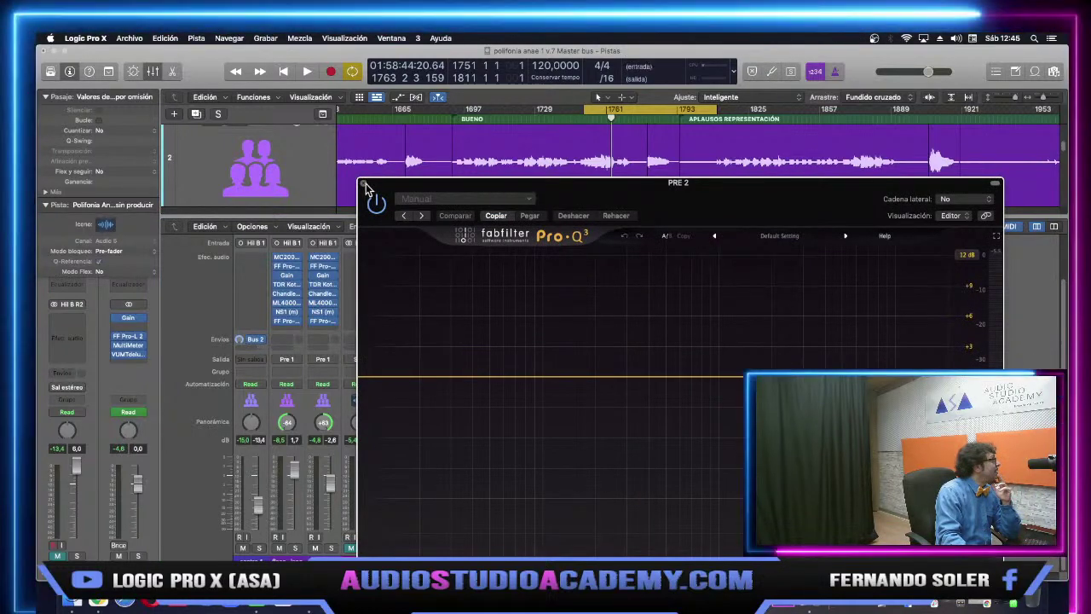
left_click(363, 184)
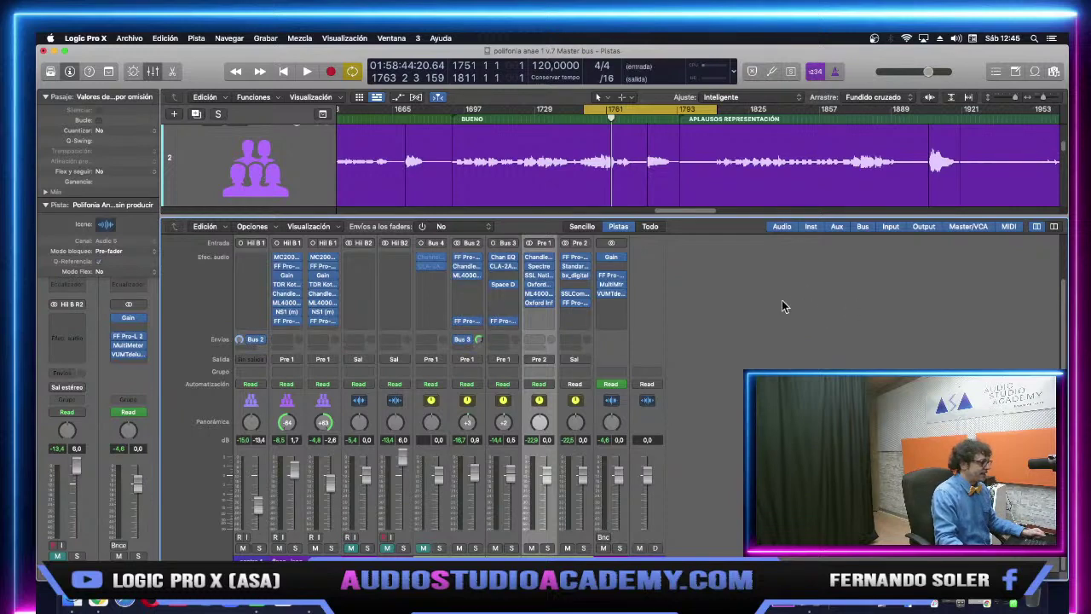
left_click(575, 274)
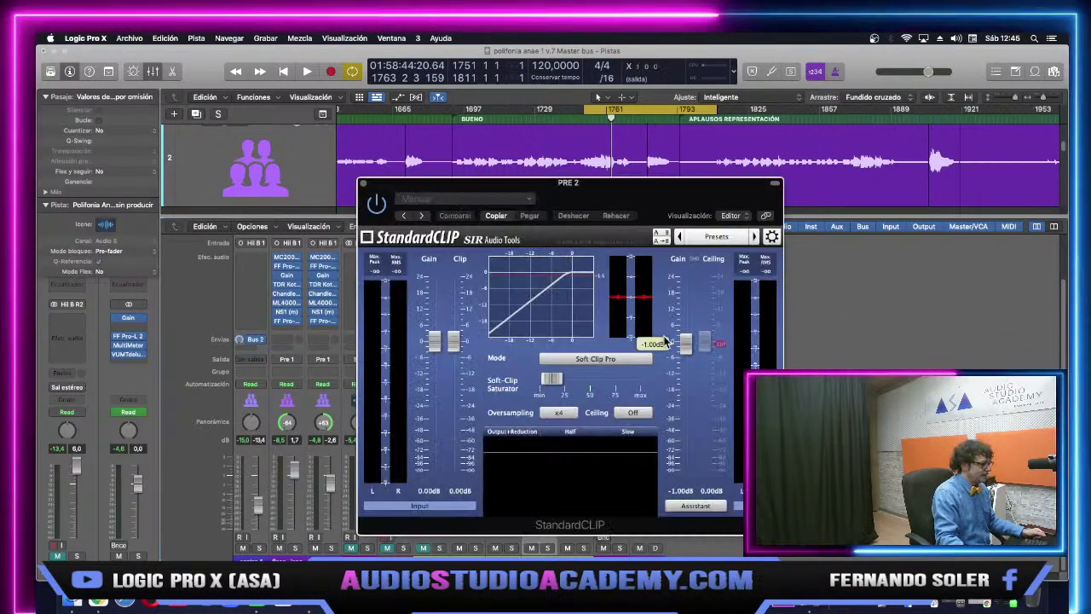
left_click(361, 183)
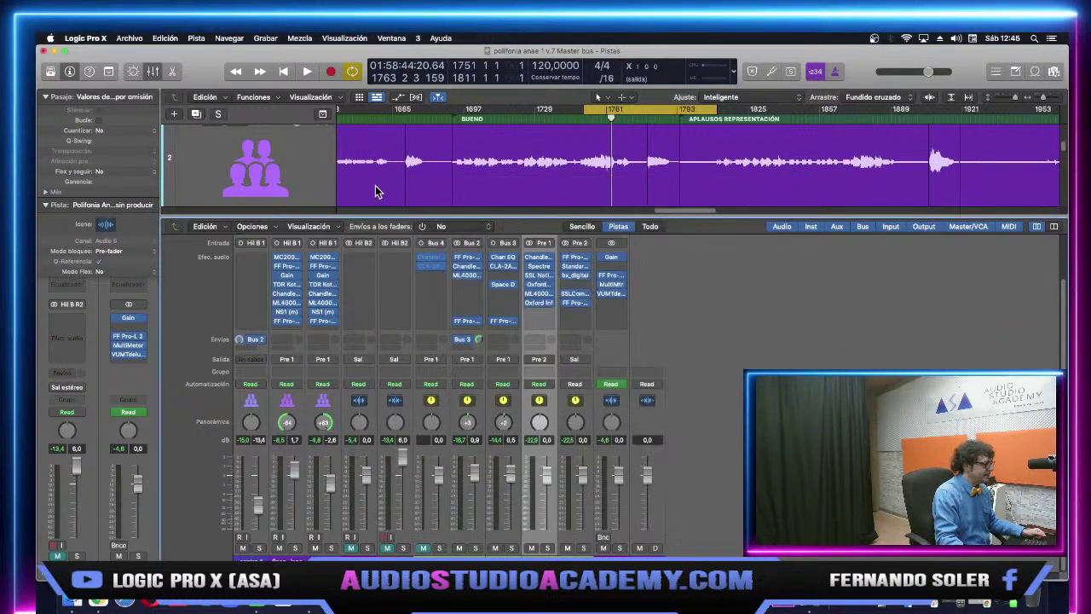
Examine the Brainworx bx_digital equalizer and the SSLComp bus compressor settings on the Pre 2 bus, closing each plug-in when finished.
left_click(576, 282)
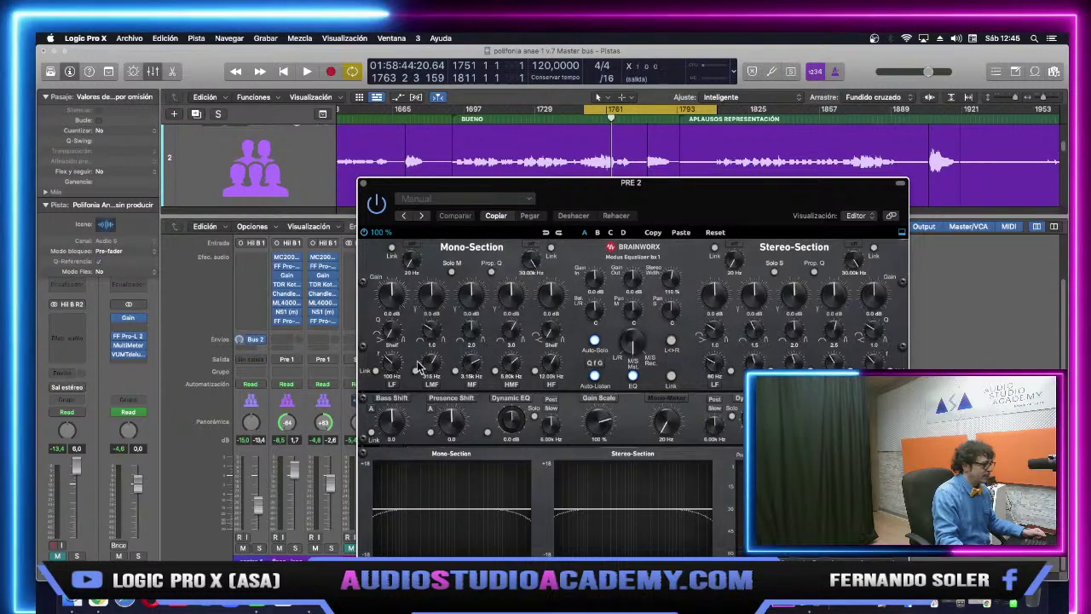
left_click(362, 184)
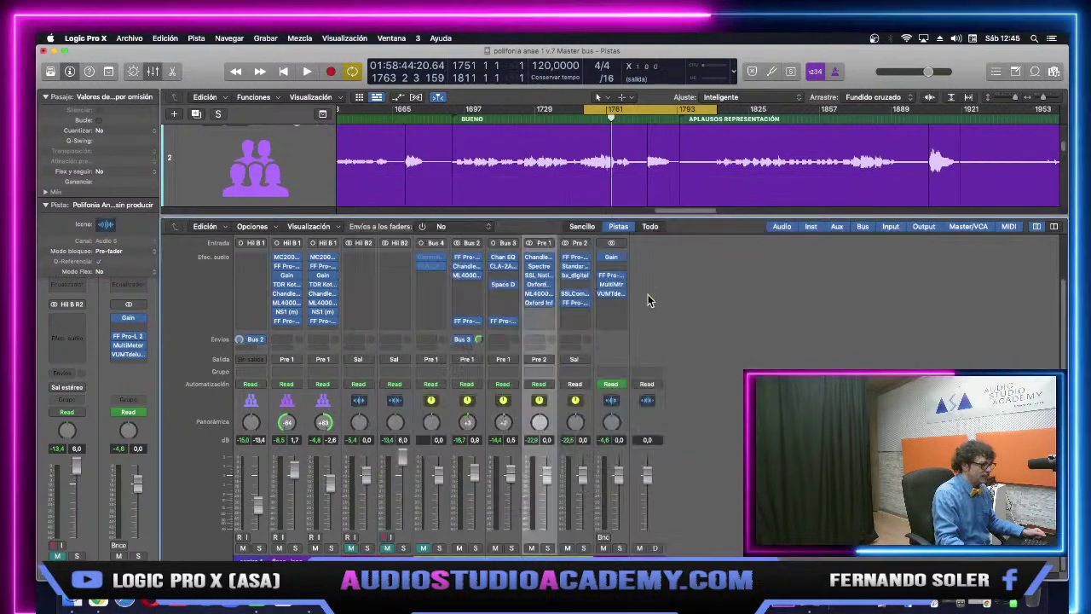
left_click(577, 296)
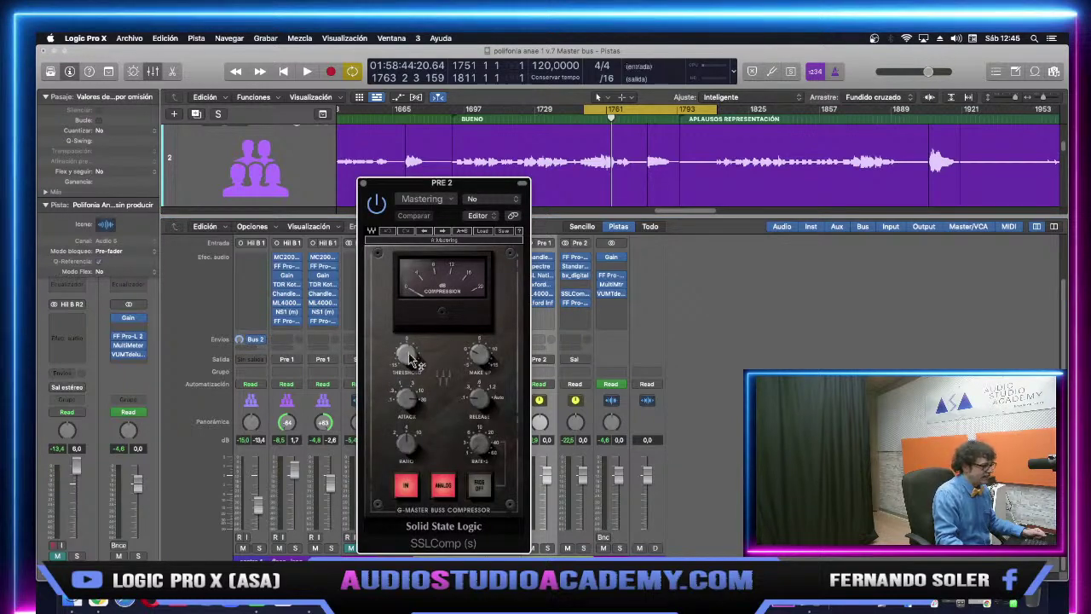
mouse_move(410, 360)
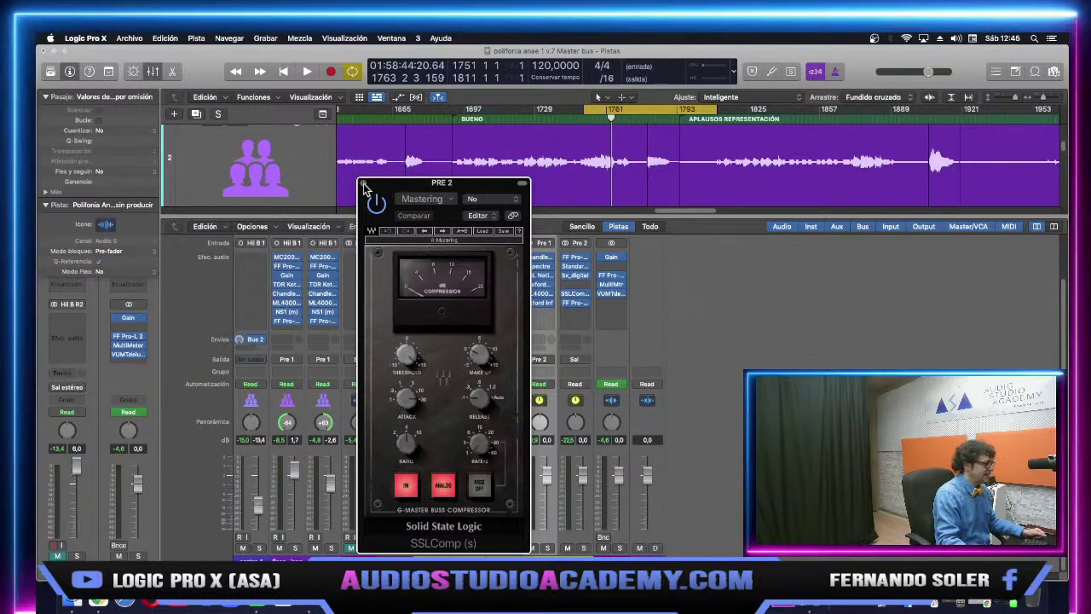
left_click(363, 184)
Examine the FabFilter Pro-L 2 on the Pre 2 bus while the looped passage plays, and close it.
left_click(574, 302)
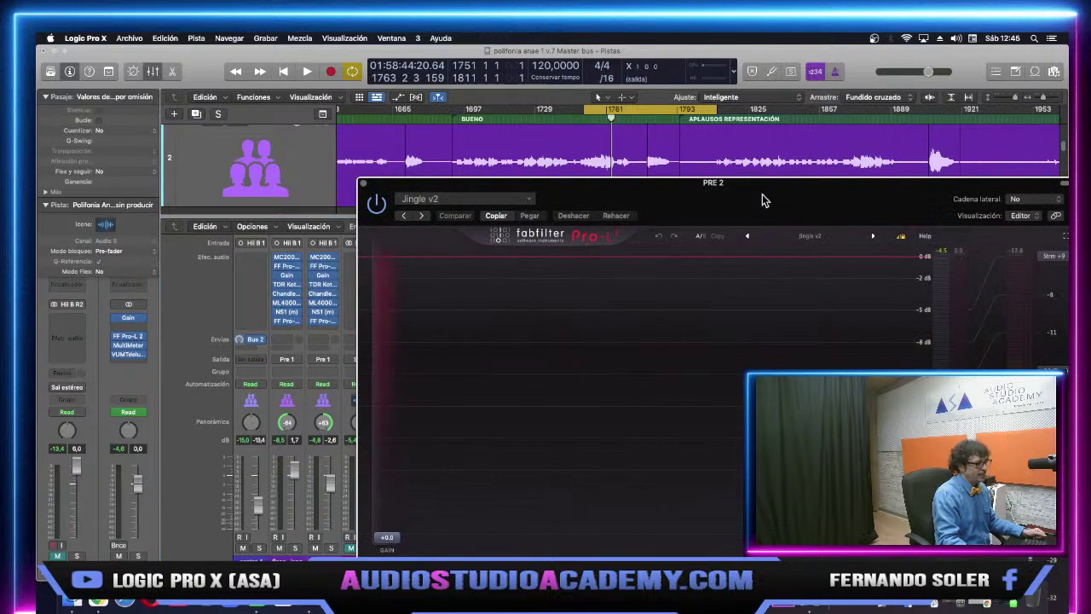
left_click_drag(725, 188, 615, 145)
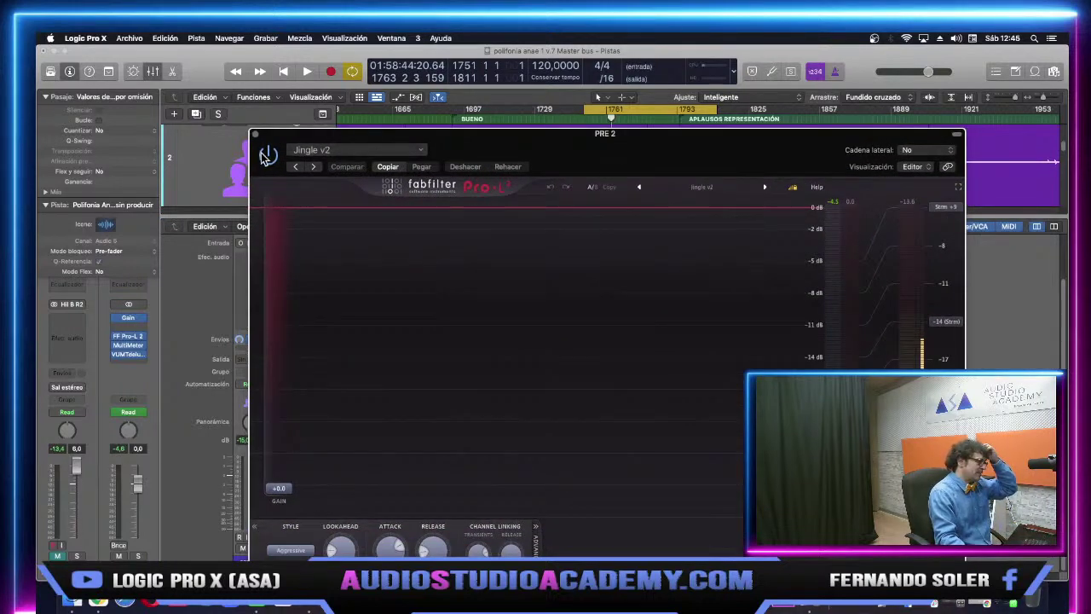
left_click_drag(479, 143, 429, 137)
key("space")
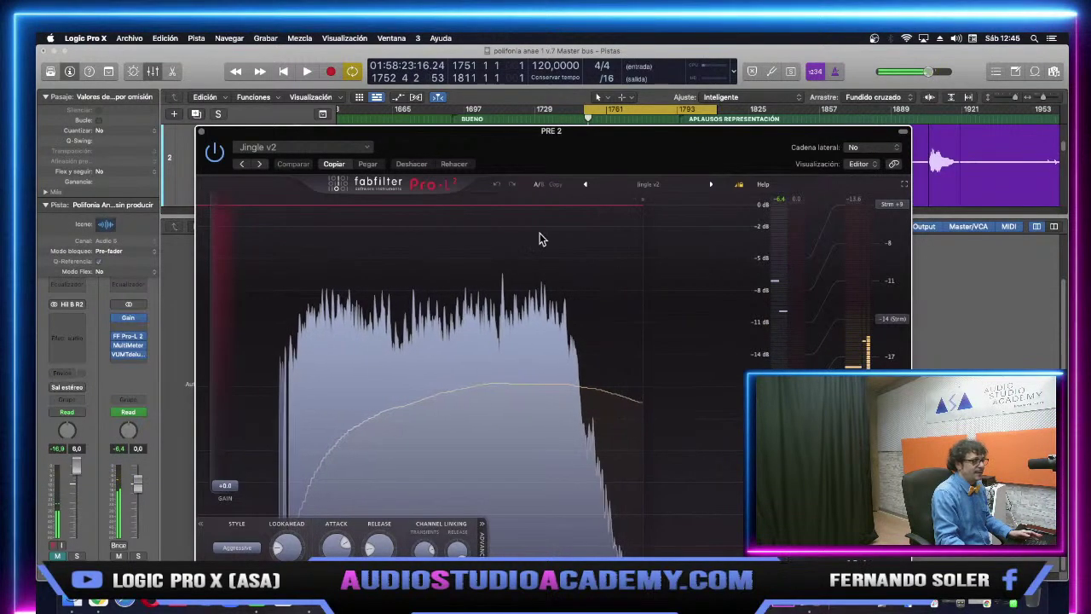
key("super+w")
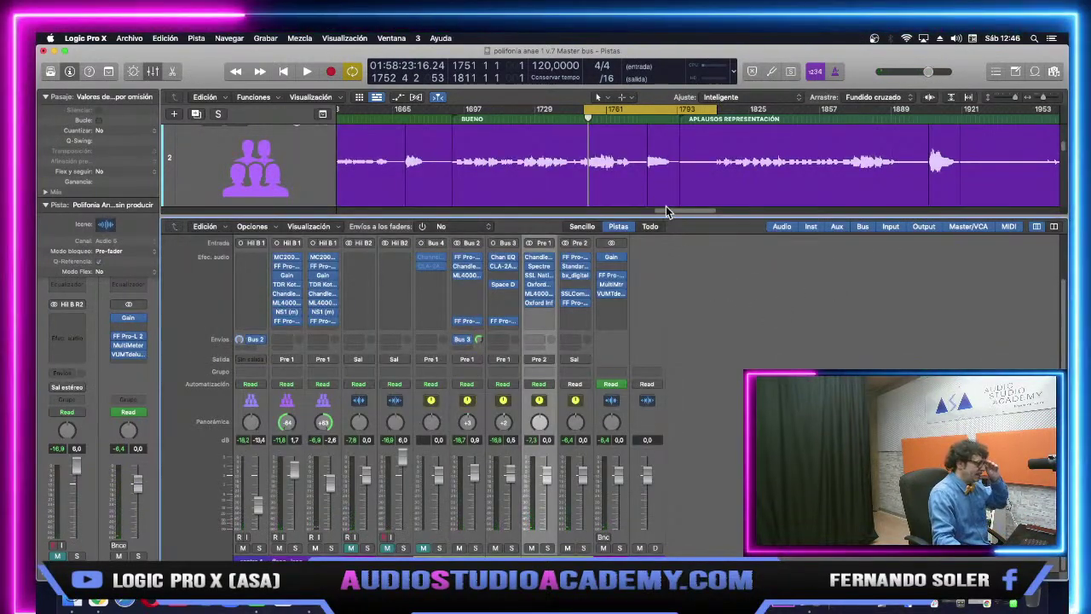
key("x")
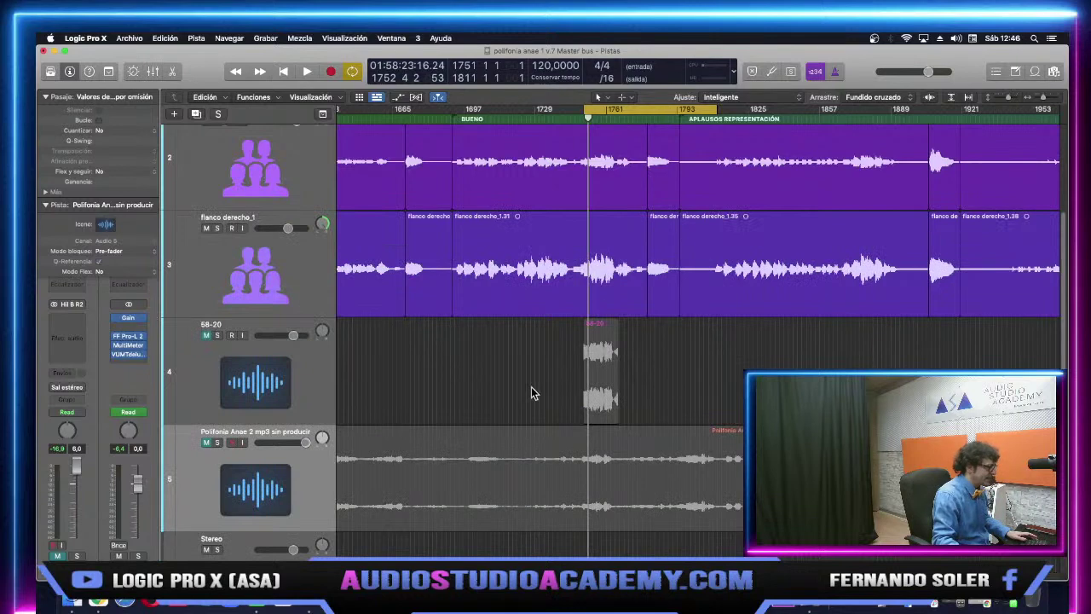
scroll(548, 290, "up", 2)
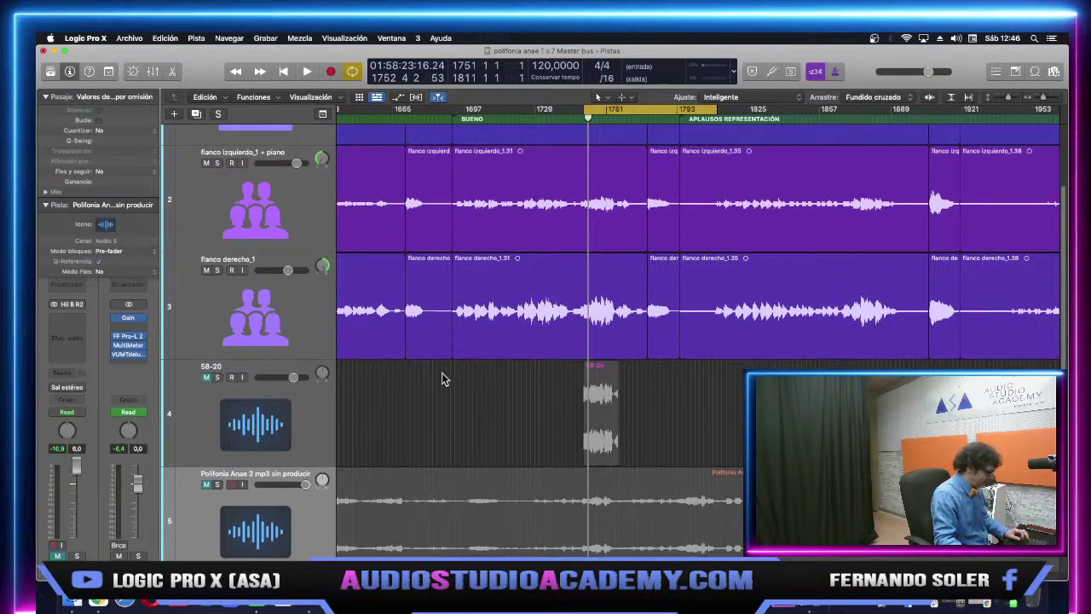
key("x")
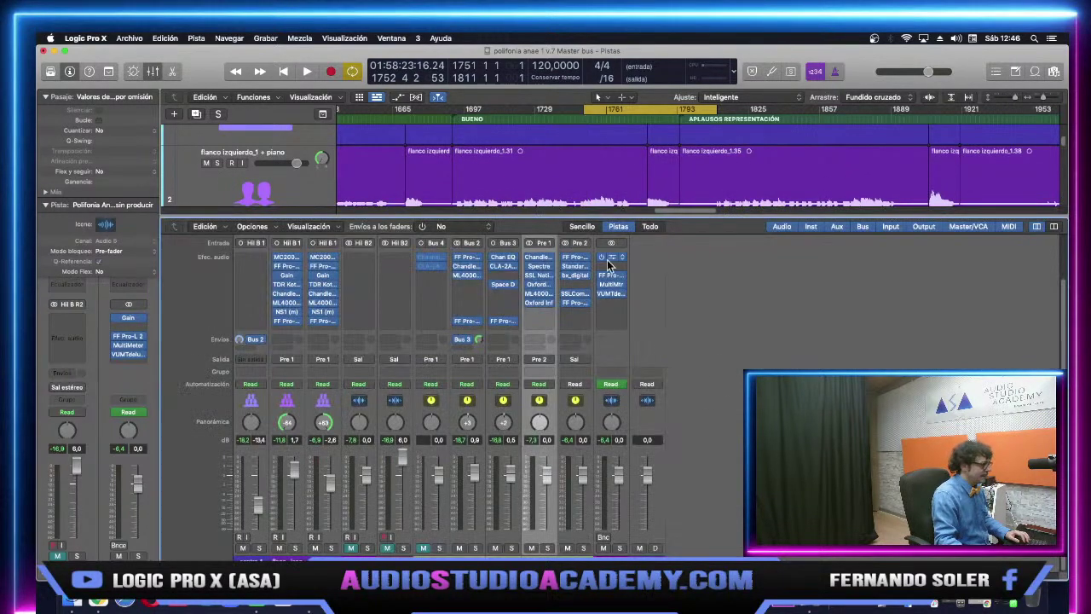
Play the looped passage while adjusting the Curve Bender's treble gain on the Pre 1 bus, and set its Presence 1 gain to -1.0 dB.
left_click(541, 257)
key("space")
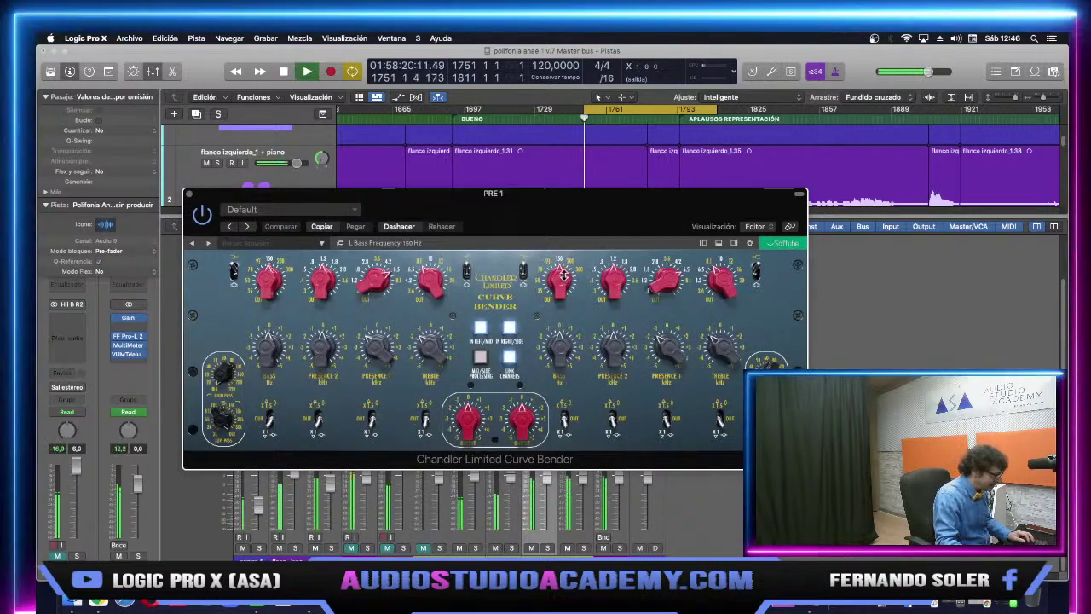
left_click_drag(420, 337, 430, 292)
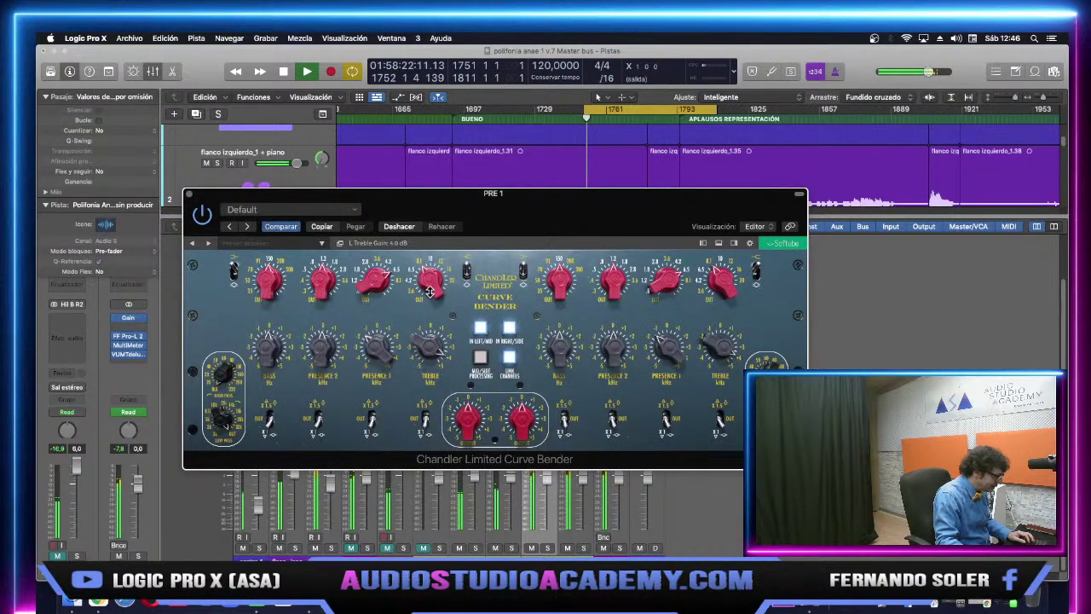
left_click_drag(427, 343, 413, 330)
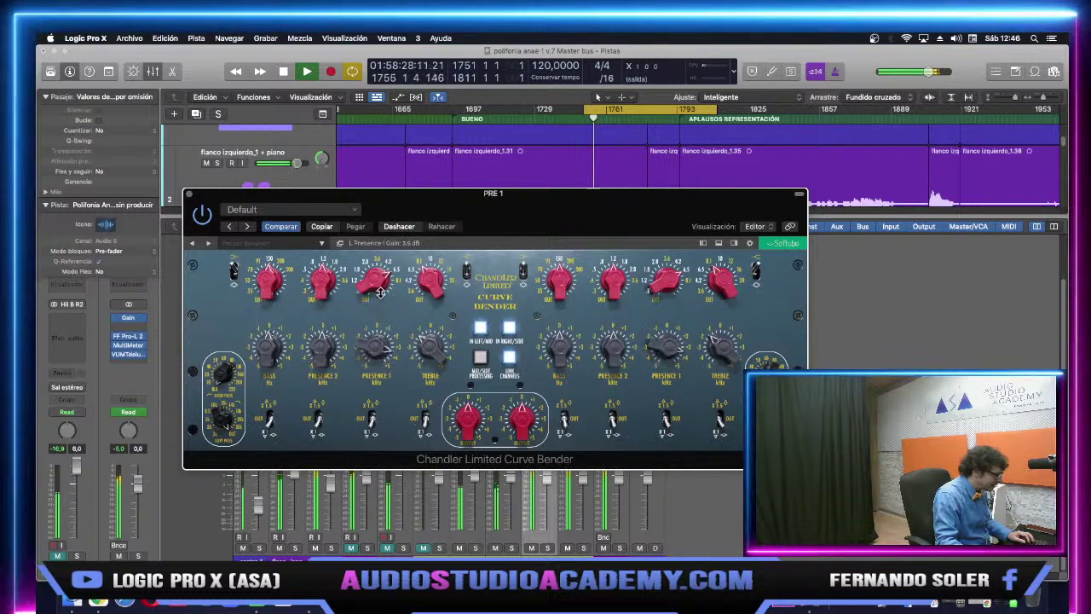
left_click_drag(380, 292, 368, 329)
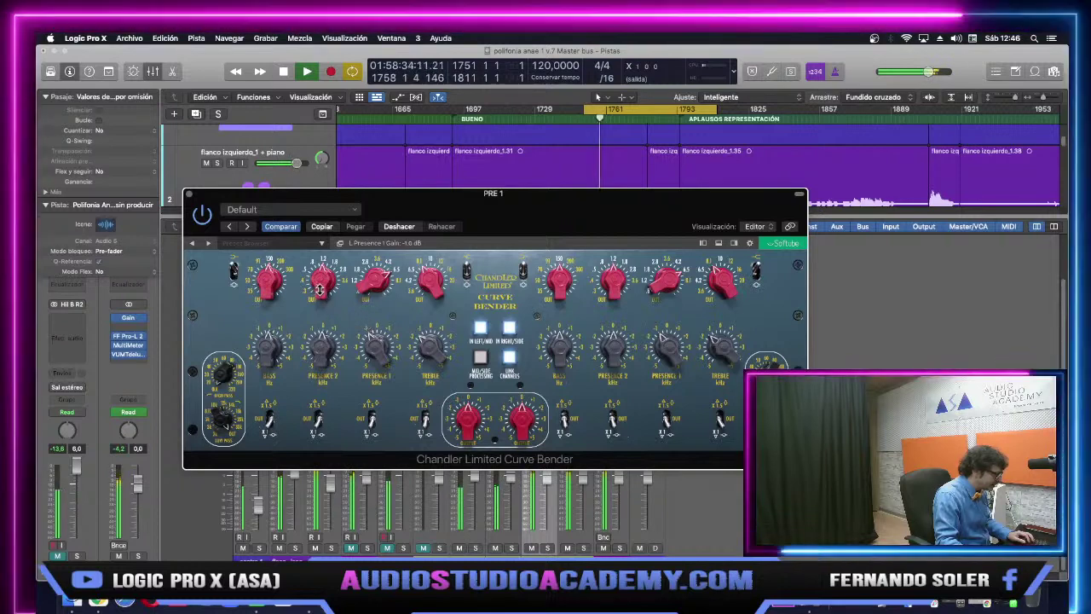
Adjust the Curve Bender's Presence 2 and bass frequencies, with Presence 2 gain at 1.0 dB and bass gain at -1.0 dB, and close the plug-in.
left_click_drag(324, 286, 320, 312)
left_click_drag(324, 351, 323, 343)
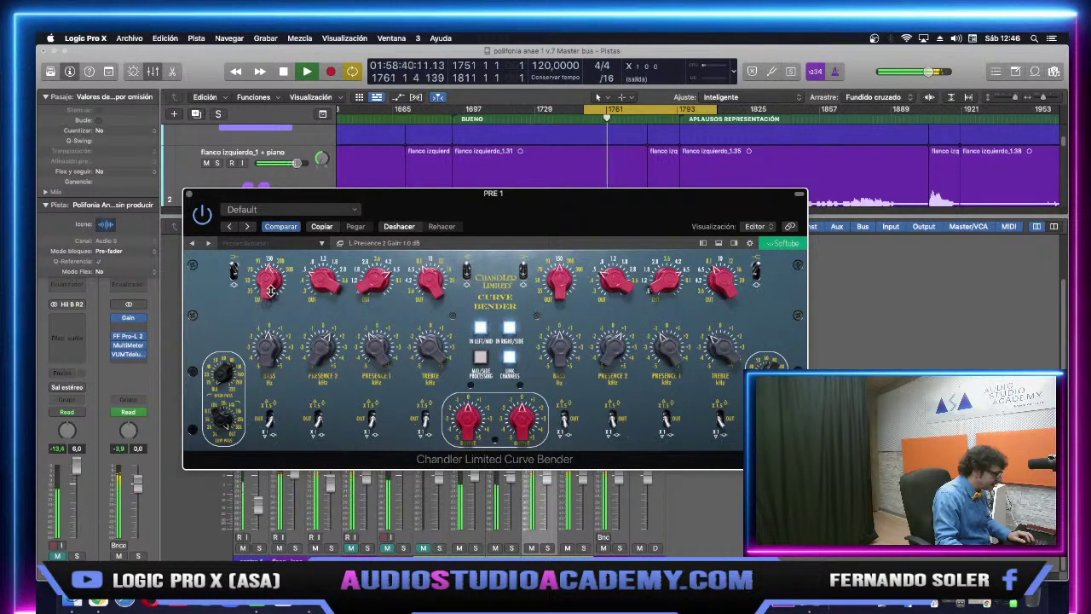
left_click_drag(271, 290, 273, 271)
left_click_drag(270, 355, 273, 366)
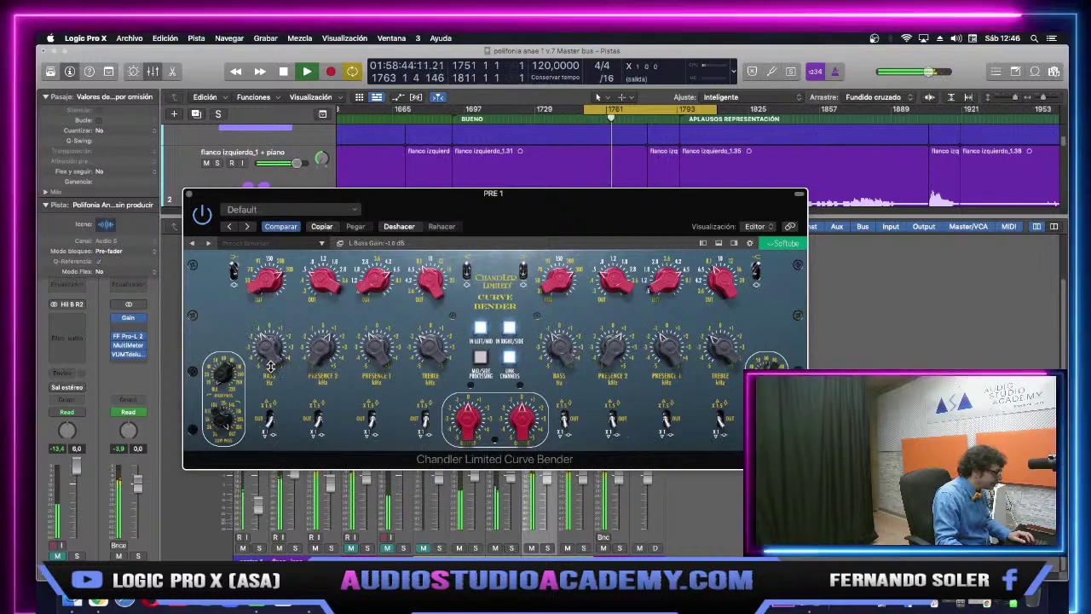
key("space")
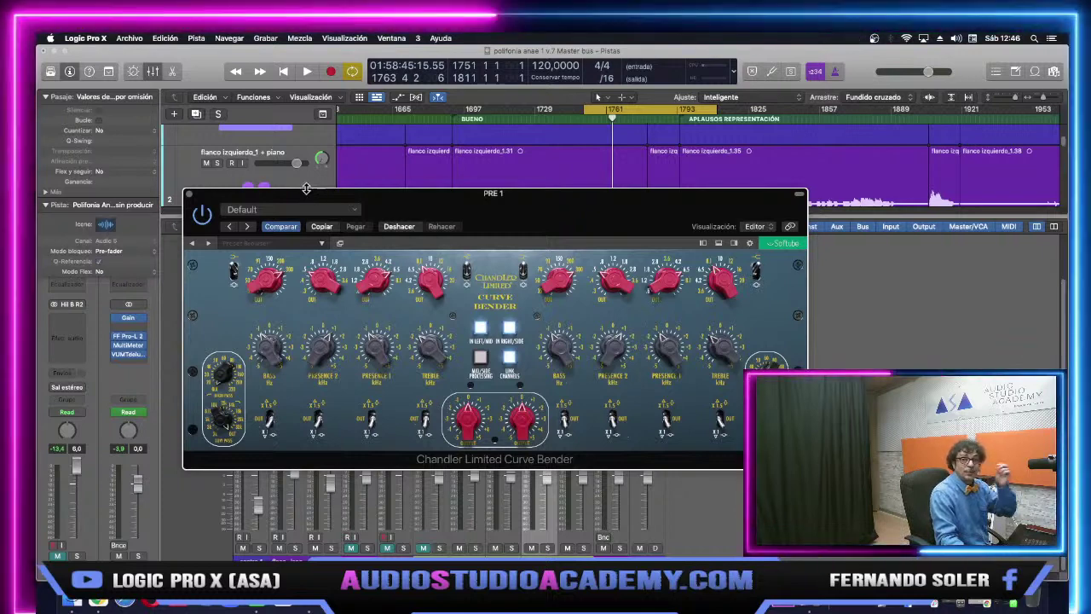
left_click(188, 193)
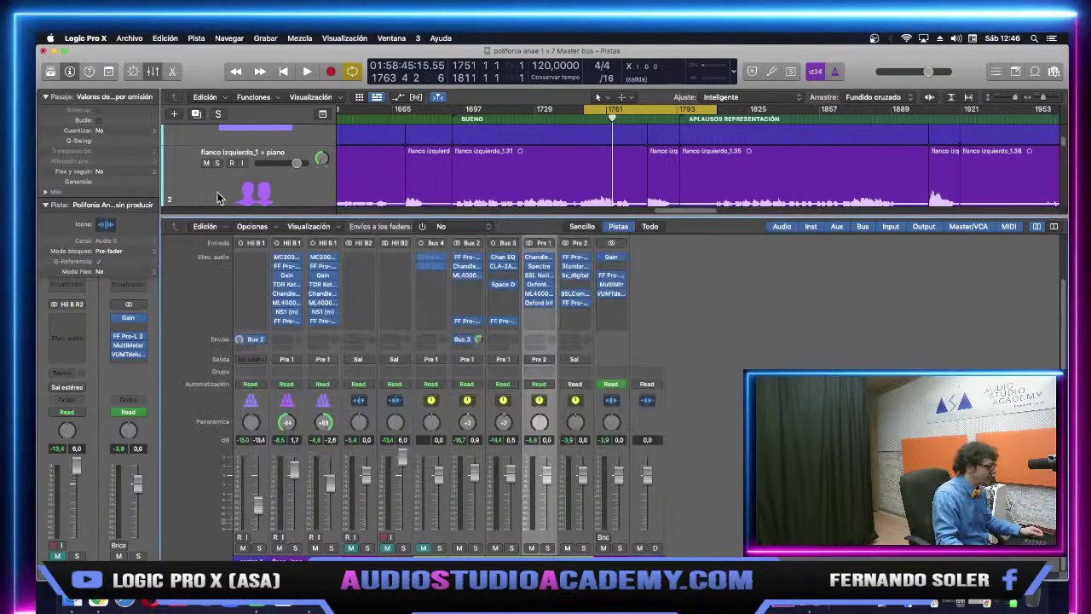
left_click(680, 322)
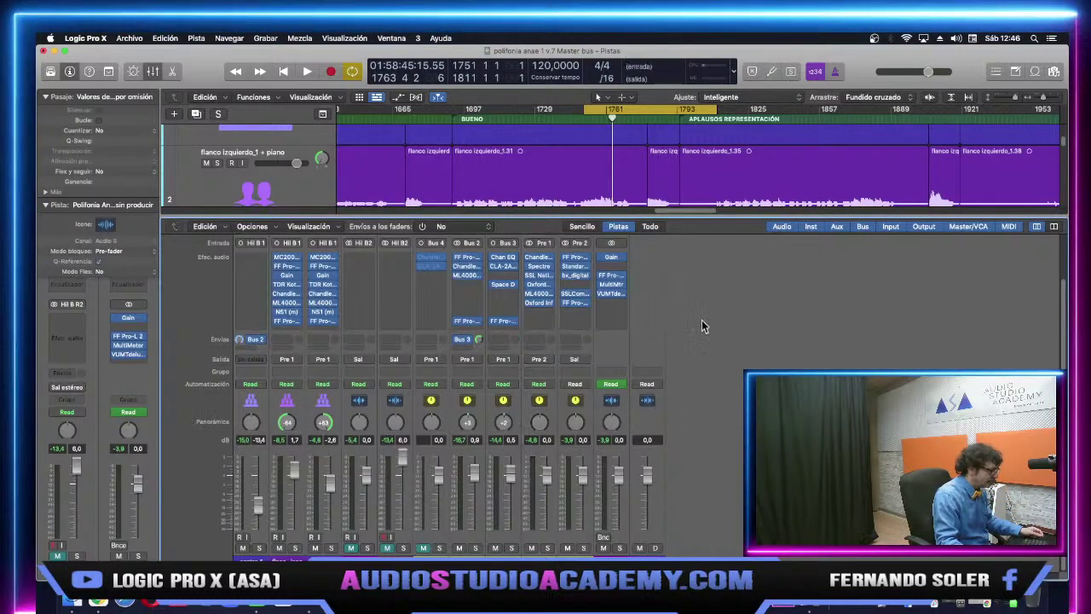
Lower the SSL Native X-Comp threshold on the Pre 1 bus to compress the looped passage while listening.
left_click(540, 281)
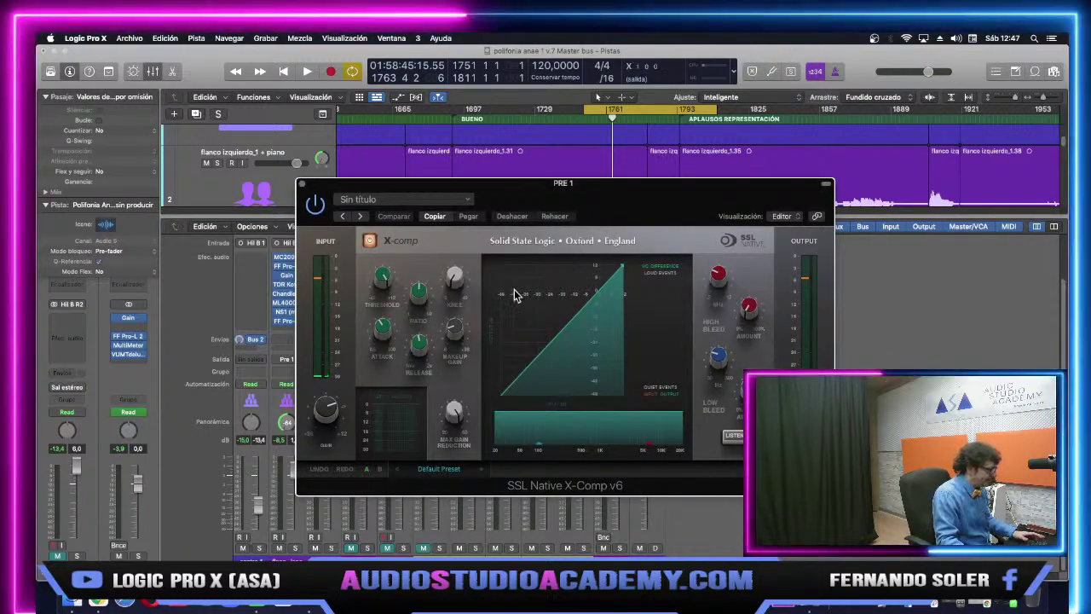
key("space")
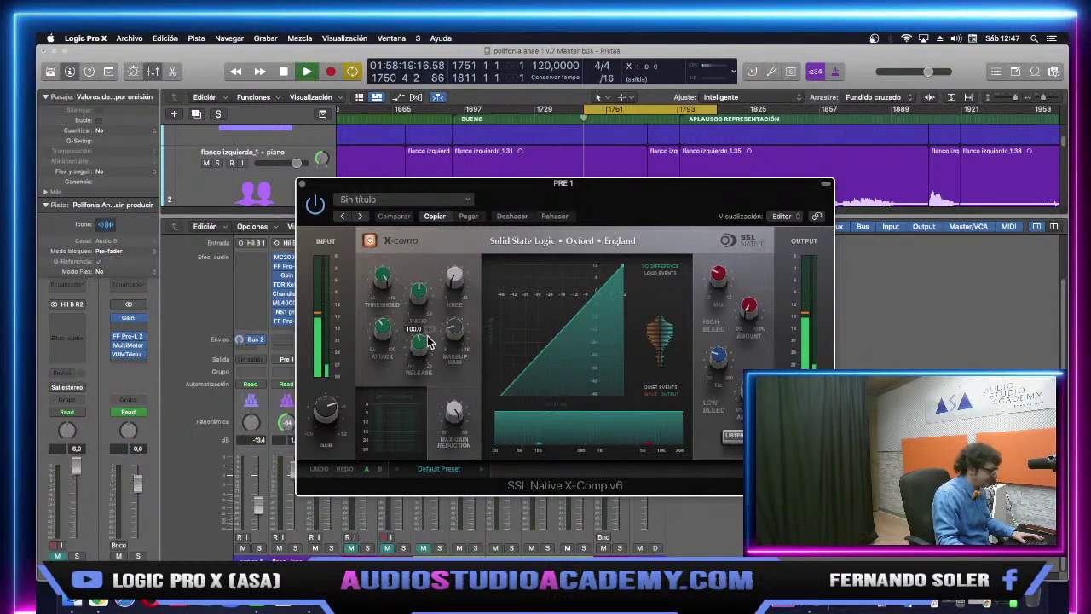
left_click_drag(383, 280, 384, 295)
key("space")
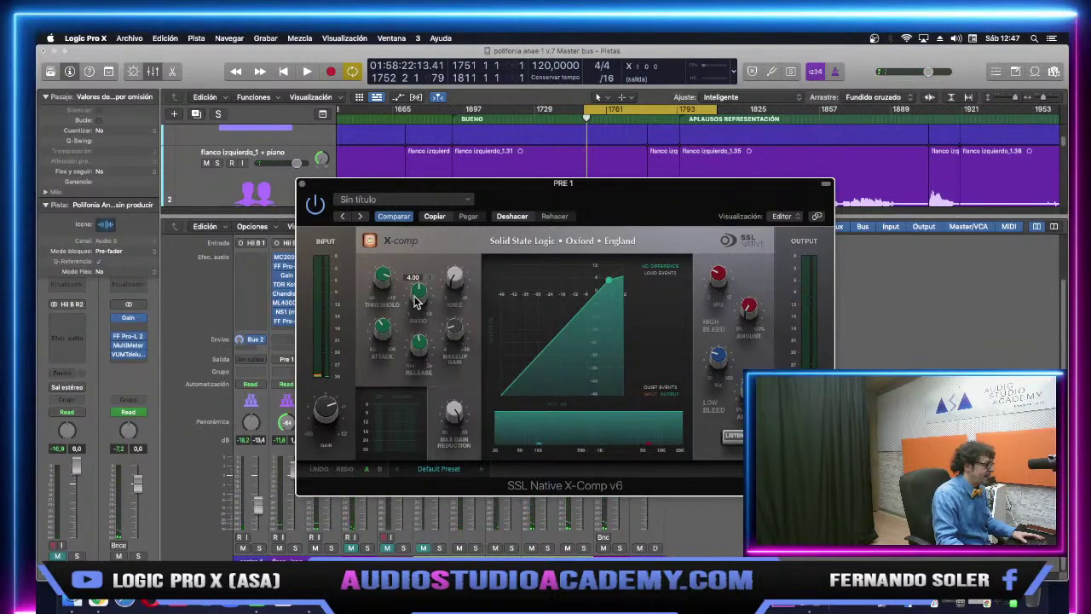
key("space")
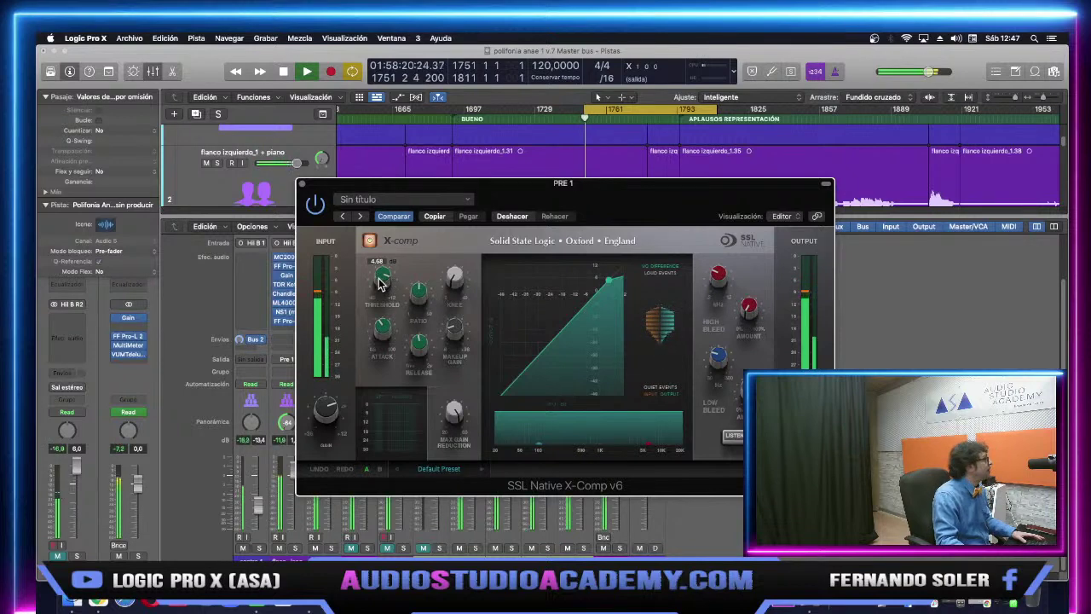
left_click_drag(380, 291, 370, 322)
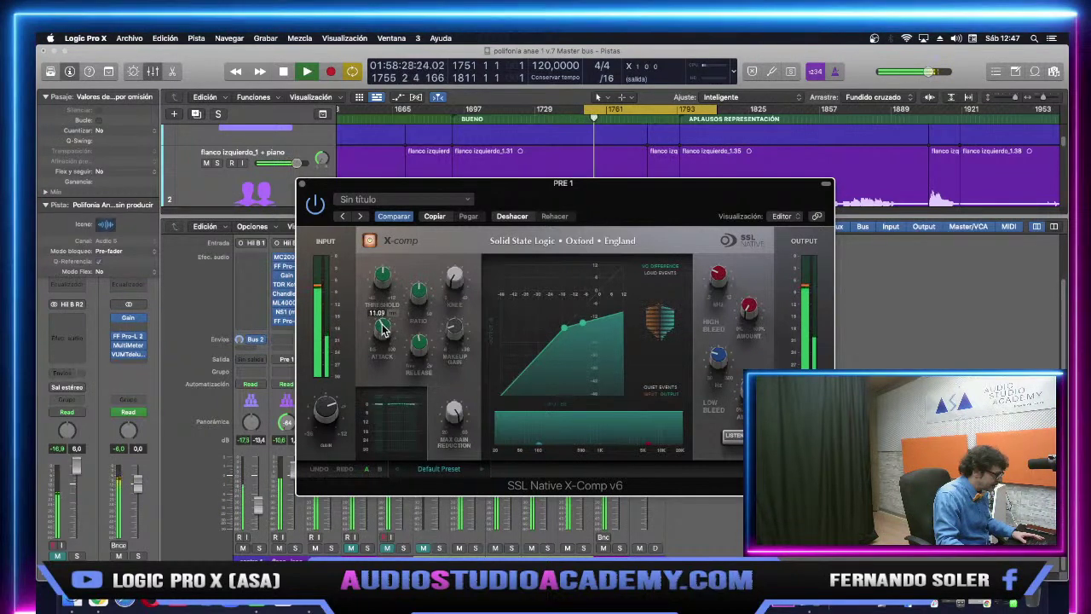
Set the X-Comp attack to 9.45 and the release to 85.31 during playback, and close the plug-in.
mouse_move(423, 351)
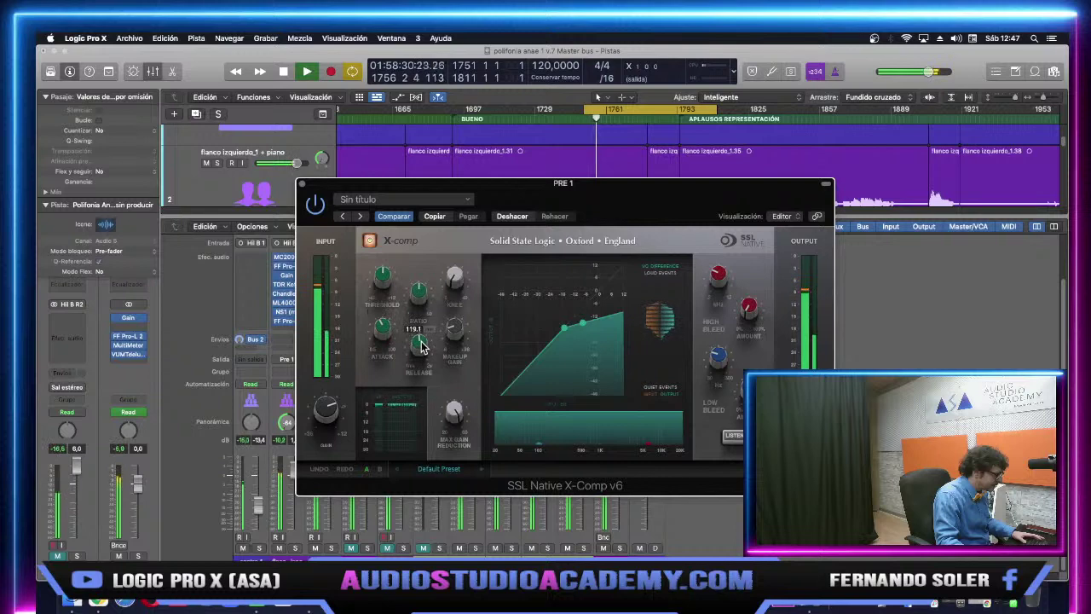
left_click_drag(420, 340, 421, 350)
mouse_move(381, 333)
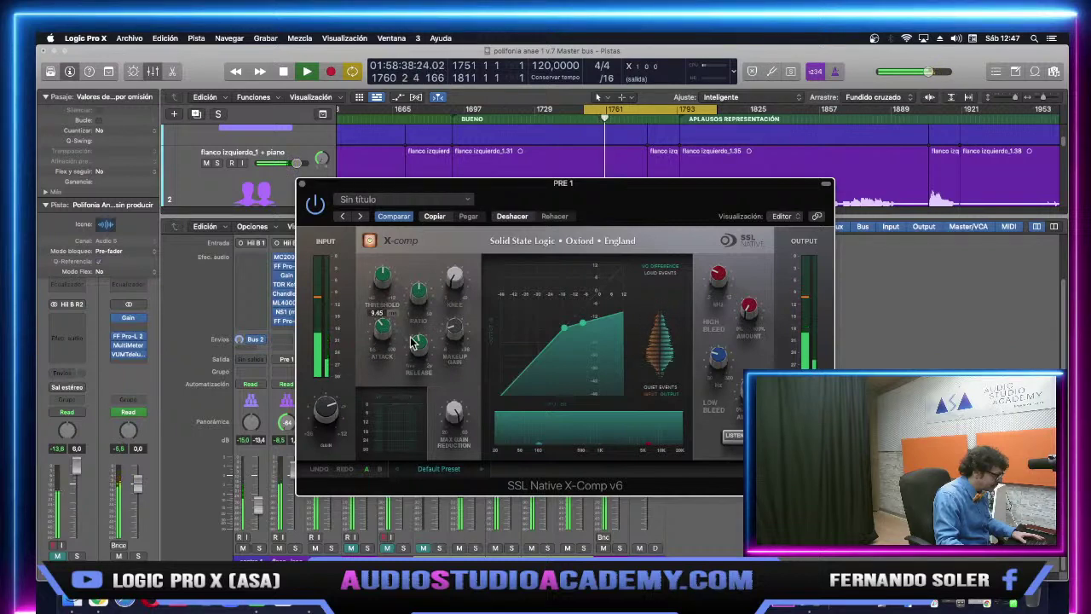
left_click_drag(420, 339, 419, 345)
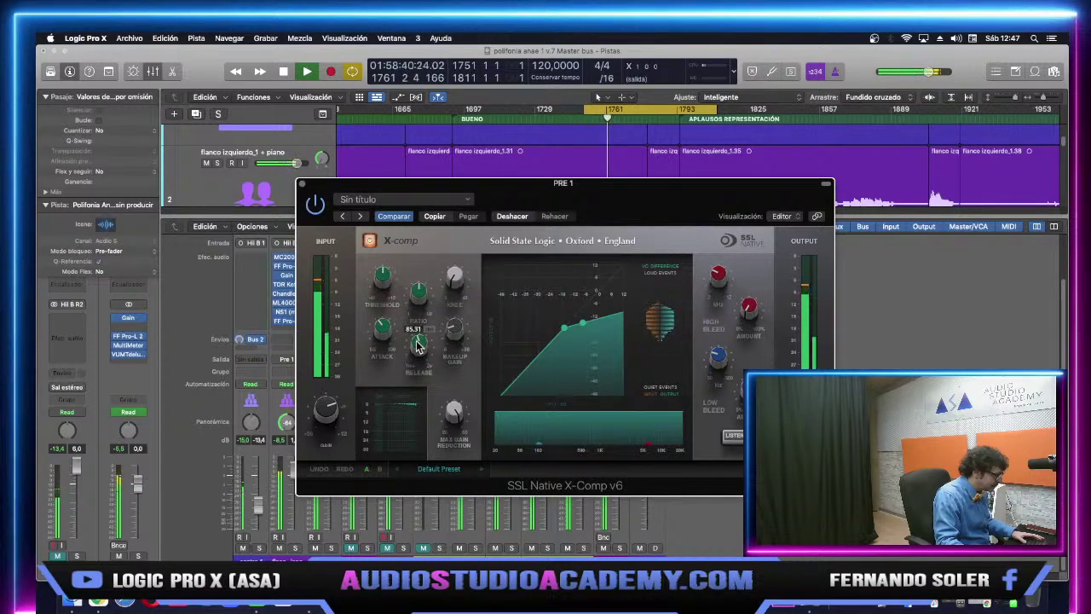
key("super+w")
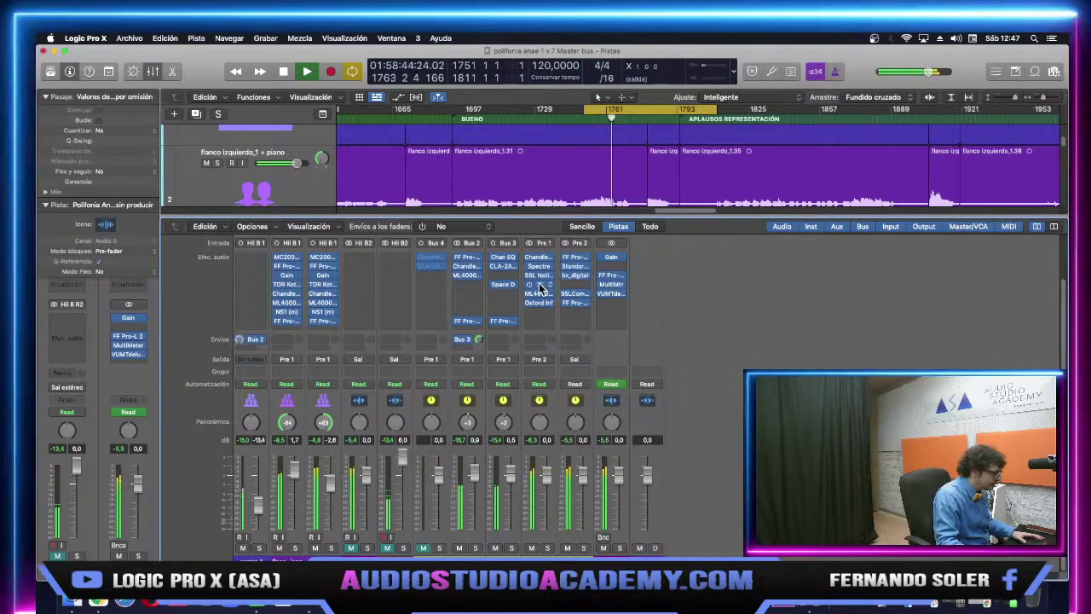
Raise the Oxford Limiter's soft knee to 10.0 dB on the Pre 1 bus while listening to the looped passage, and close the plug-in.
left_click(539, 303)
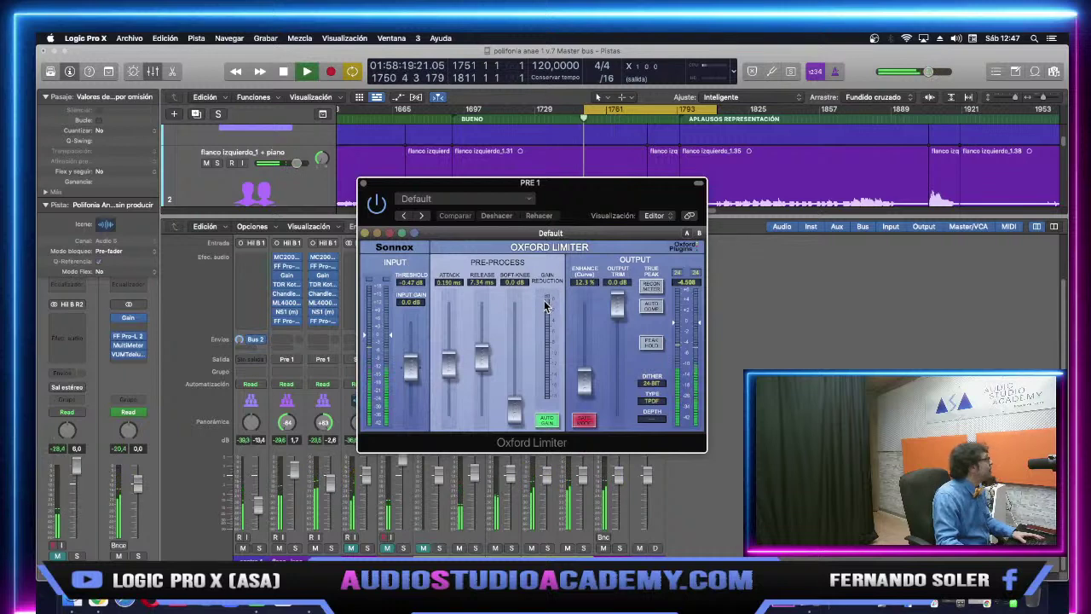
key("space")
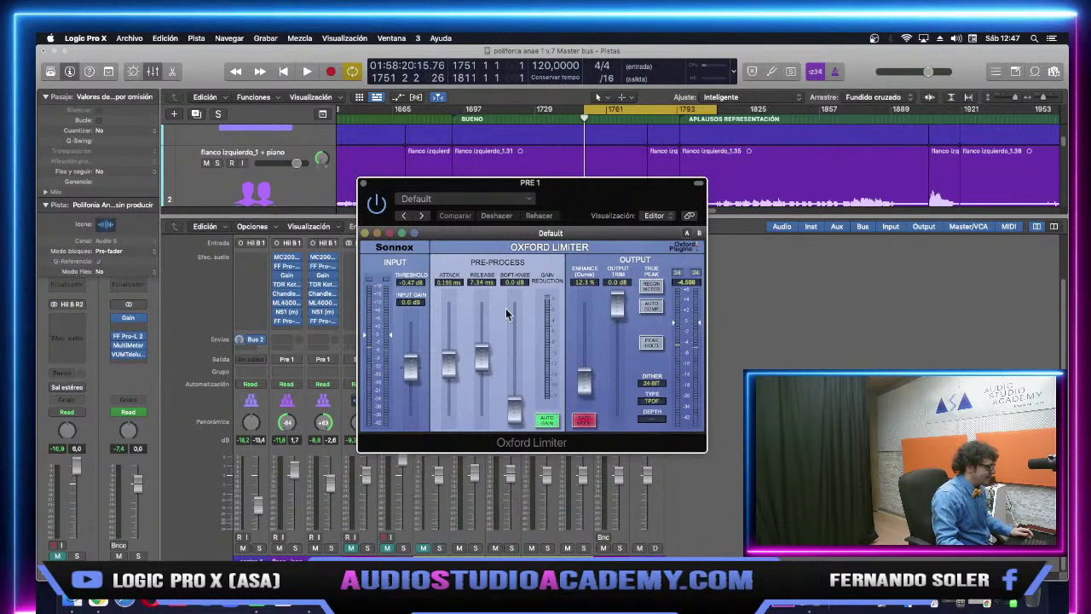
key("space")
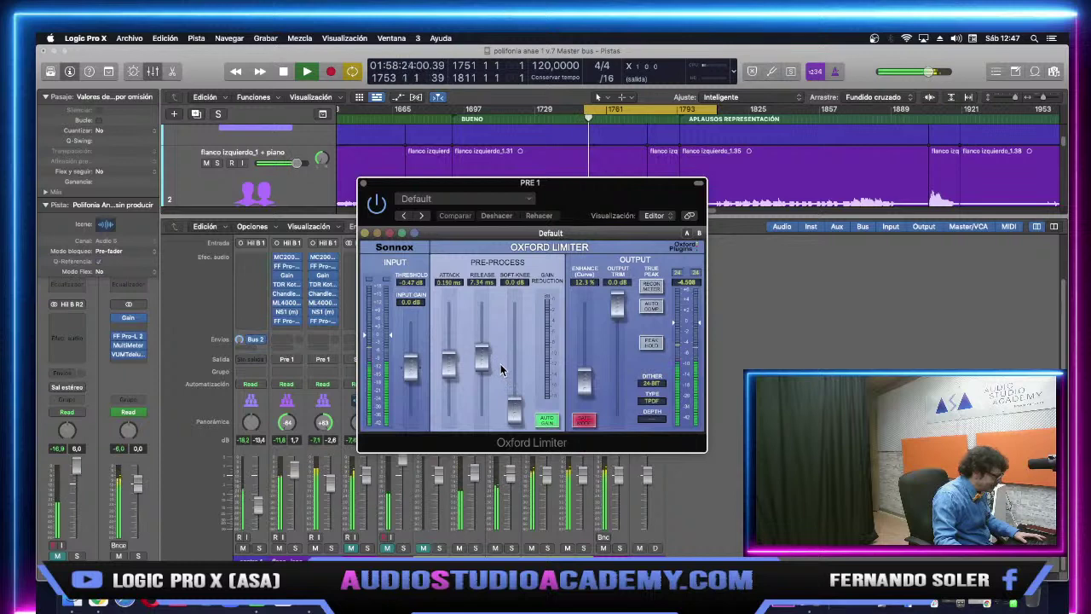
left_click_drag(515, 407, 515, 289)
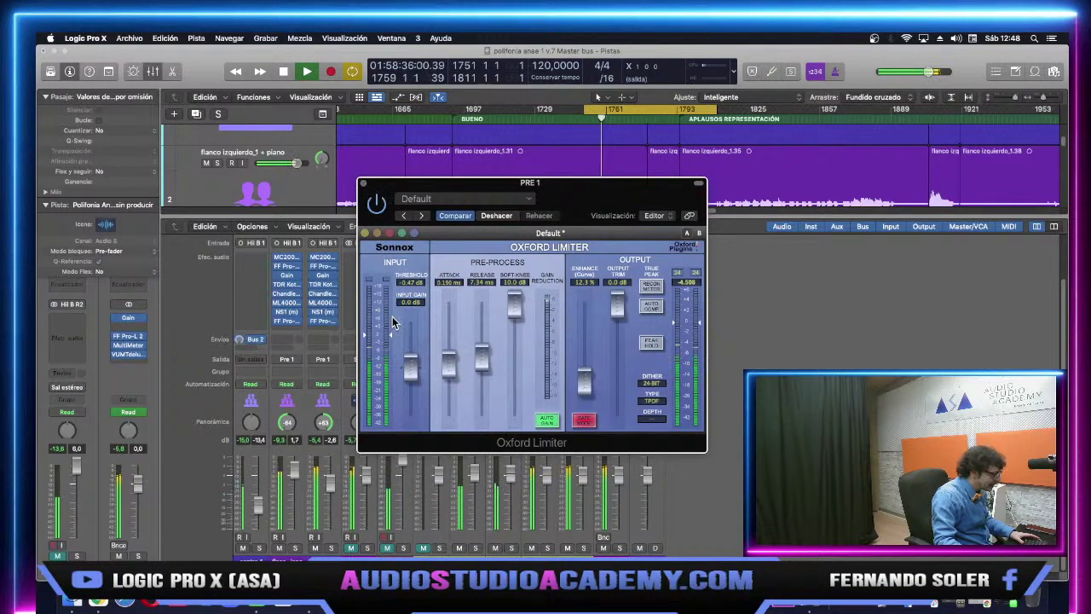
left_click(360, 183)
key("space")
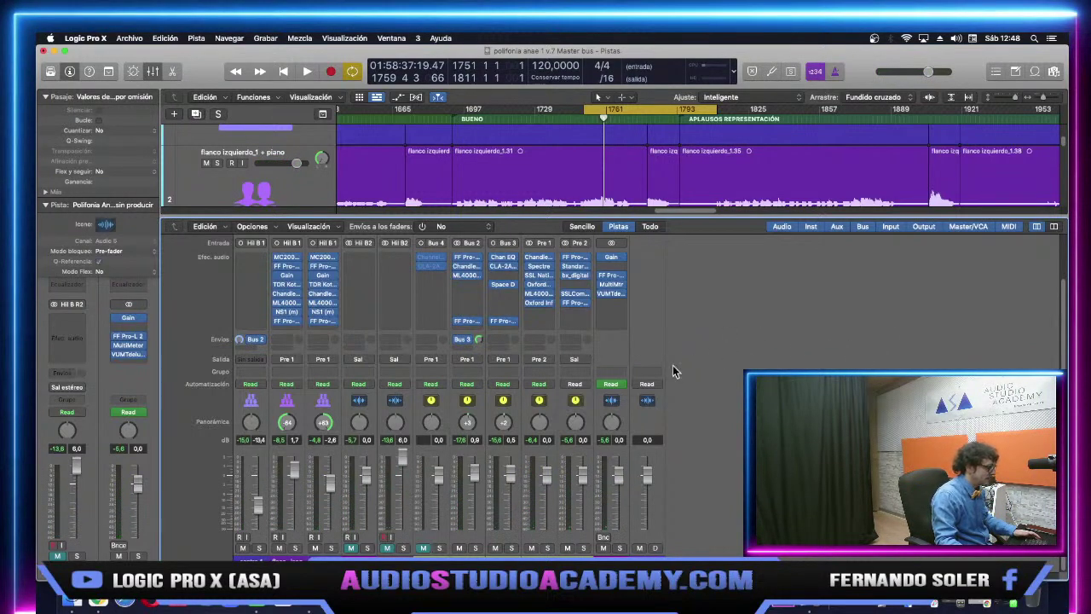
Set StandardCLIP's clip level to -4.40 dB on the Pre 2 bus and slightly reduce its soft-clip saturation during playback, and close the plug-in.
left_click(575, 258)
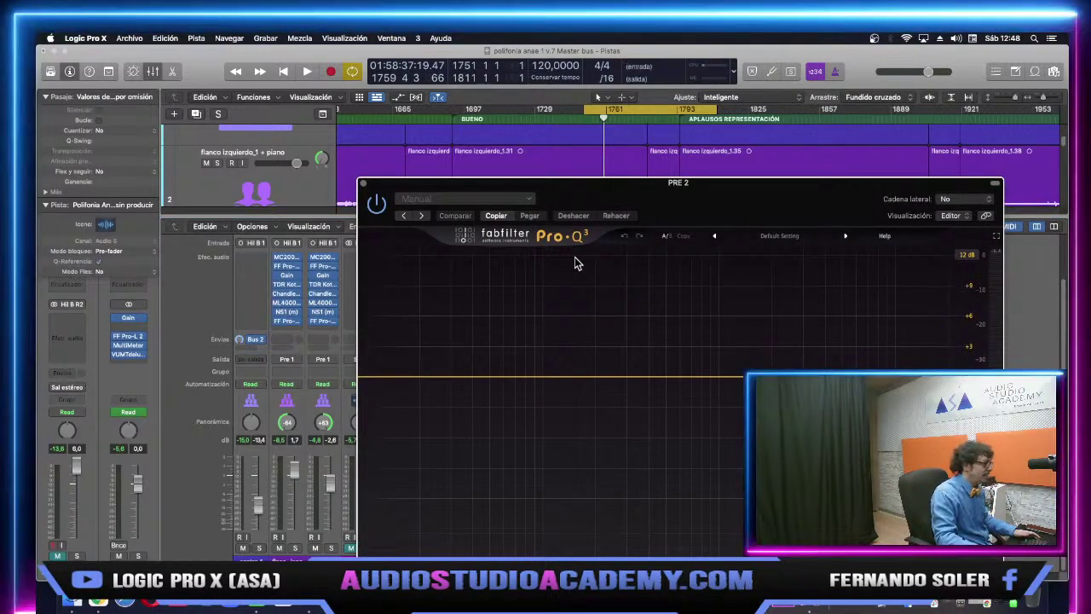
left_click(363, 185)
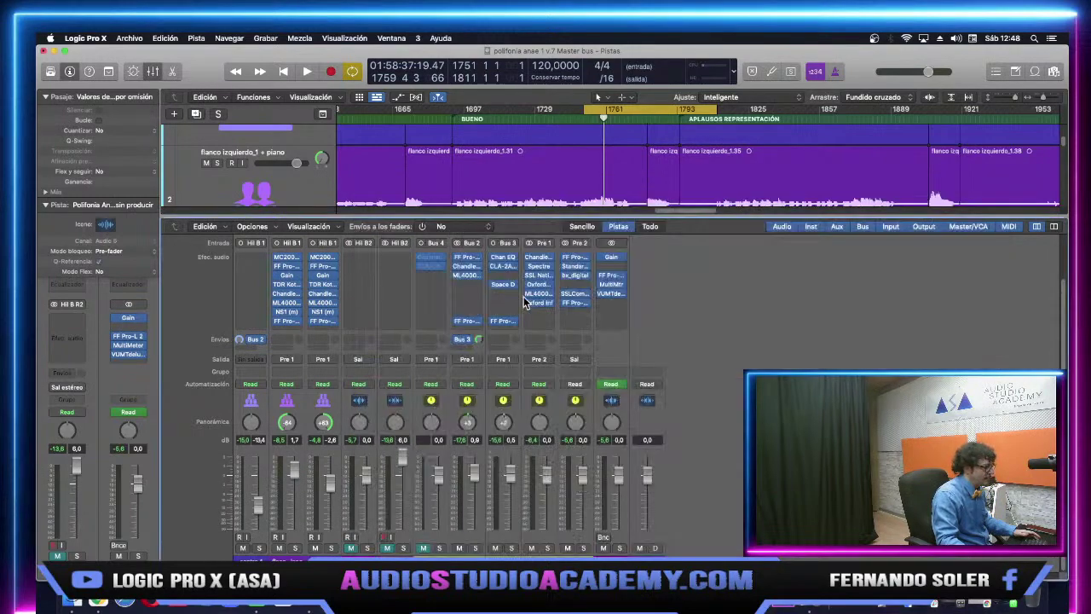
left_click(576, 269)
left_click_drag(645, 185, 583, 152)
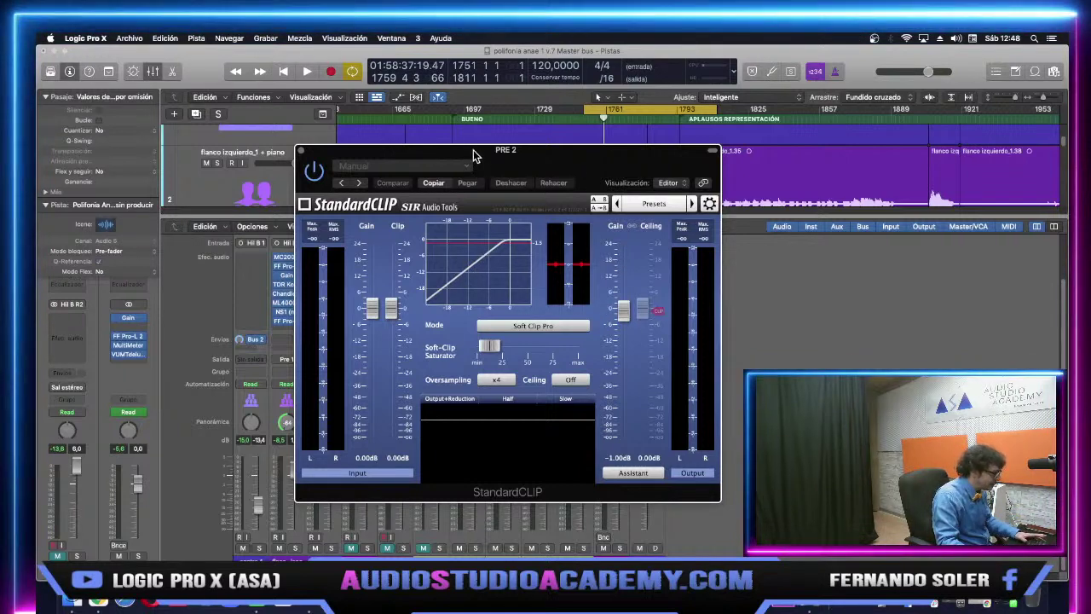
key("space")
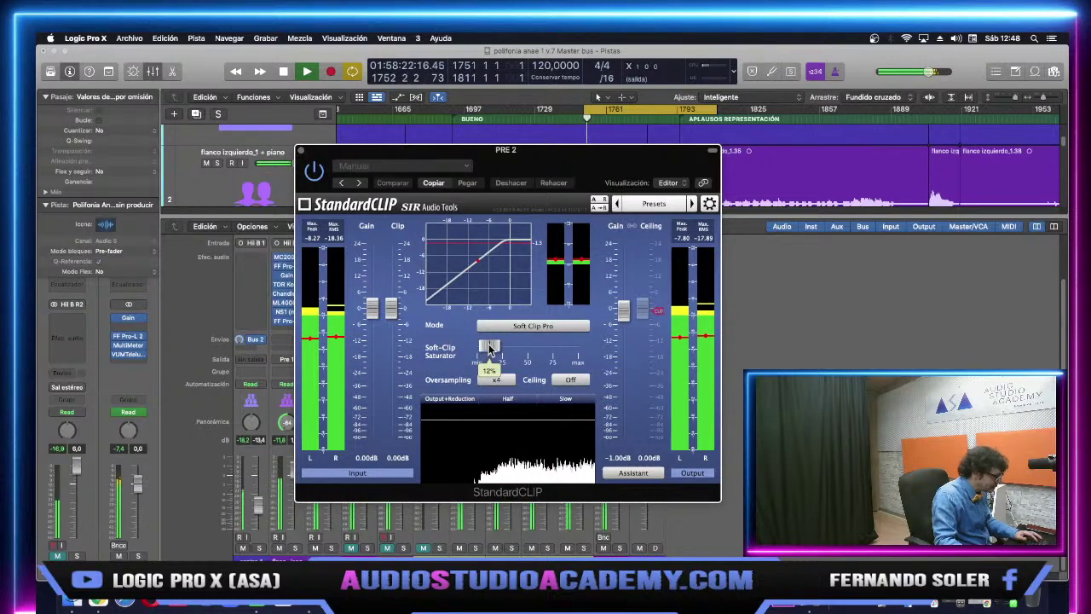
left_click_drag(490, 349, 493, 347)
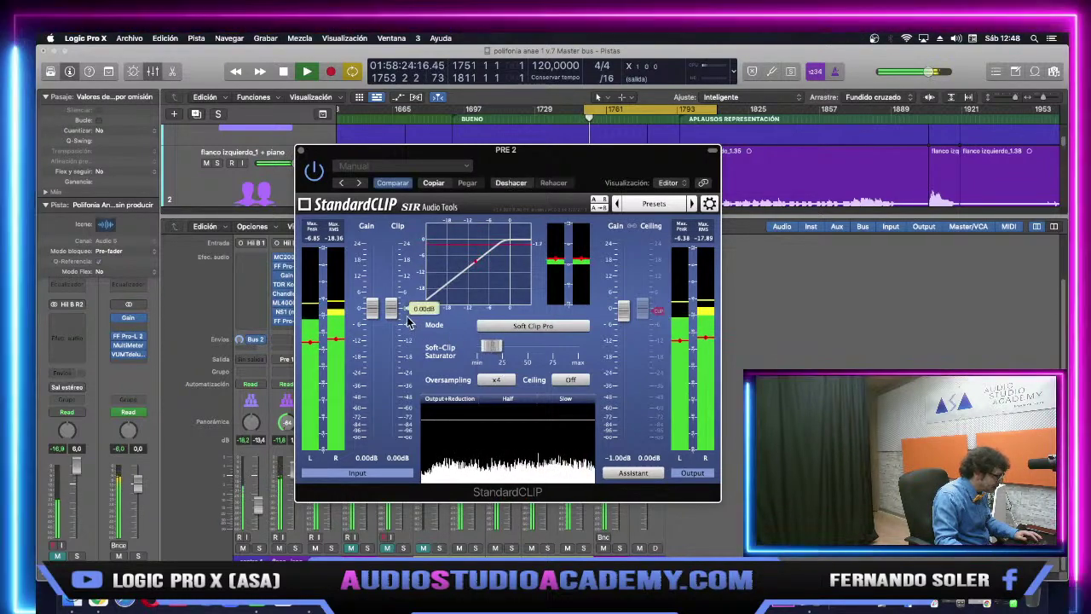
left_click_drag(392, 312, 394, 324)
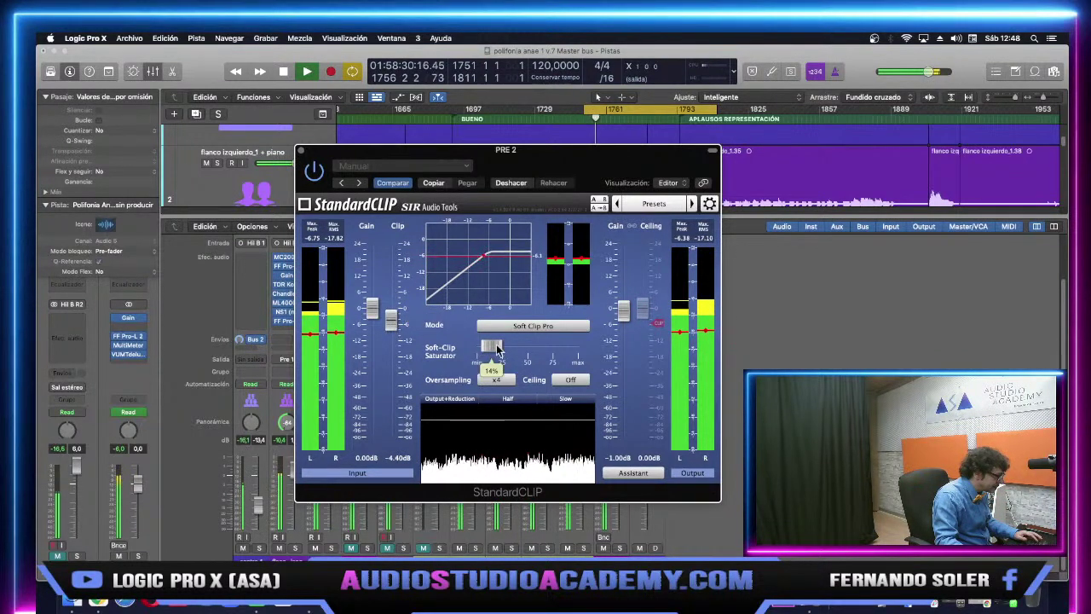
left_click_drag(494, 350, 489, 348)
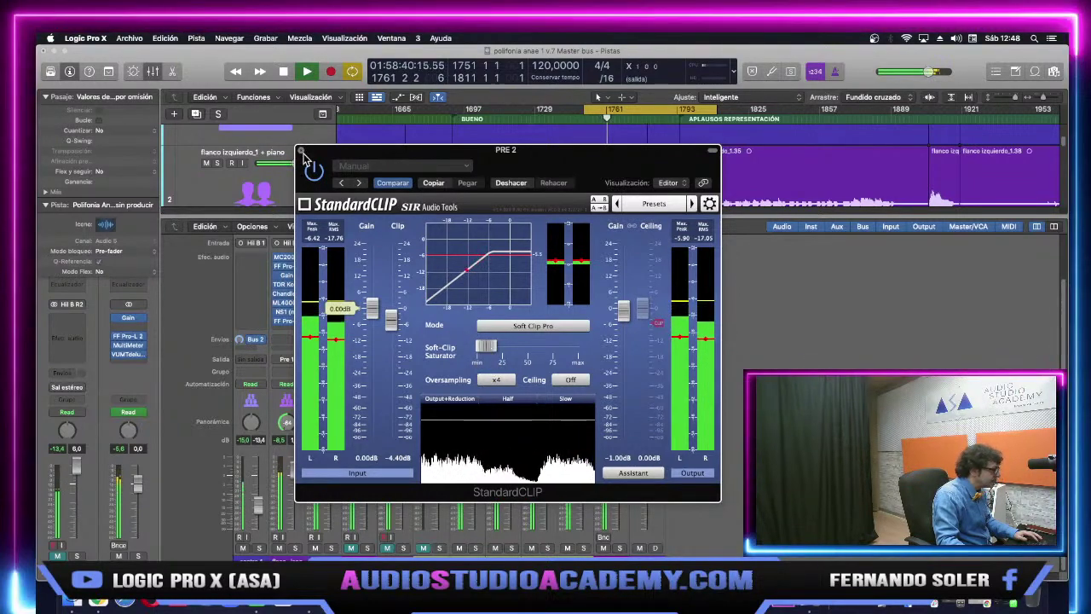
left_click(302, 150)
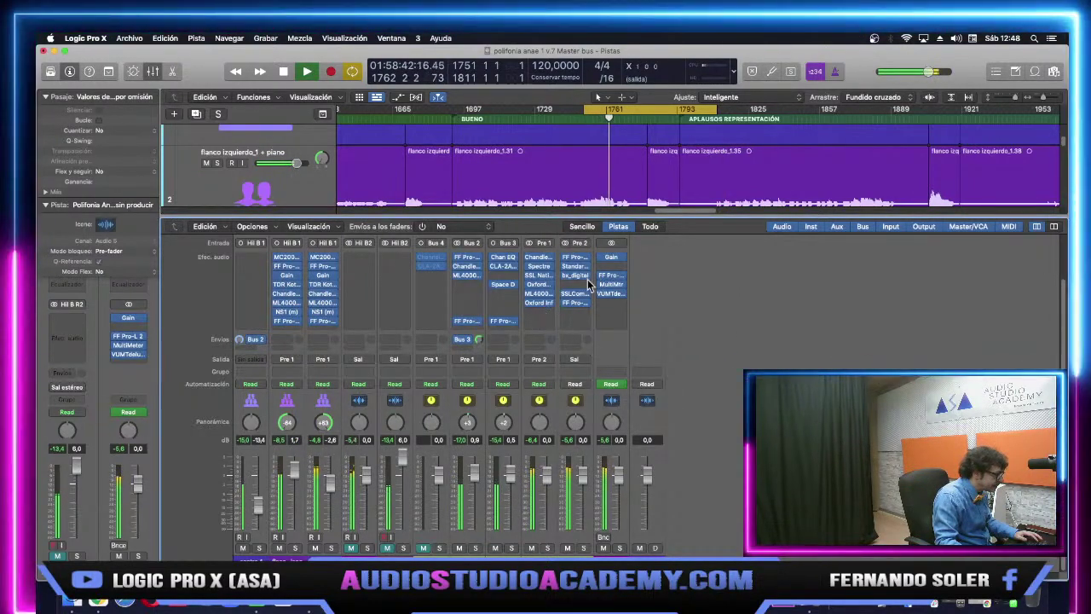
Add a 12 dB/oct low cut and a narrowed bell cut near 888 Hz in the Pre 2 bus's Pro-Q 3, and close the plug-in.
left_click(577, 257)
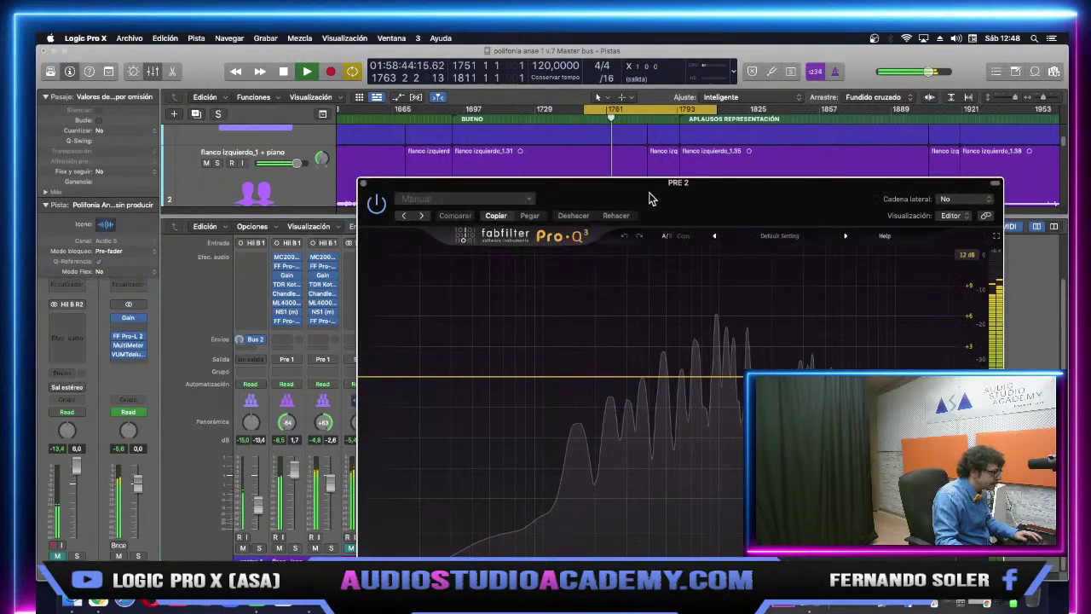
left_click_drag(597, 181, 498, 137)
double_click(292, 333)
left_click_drag(293, 333, 348, 329)
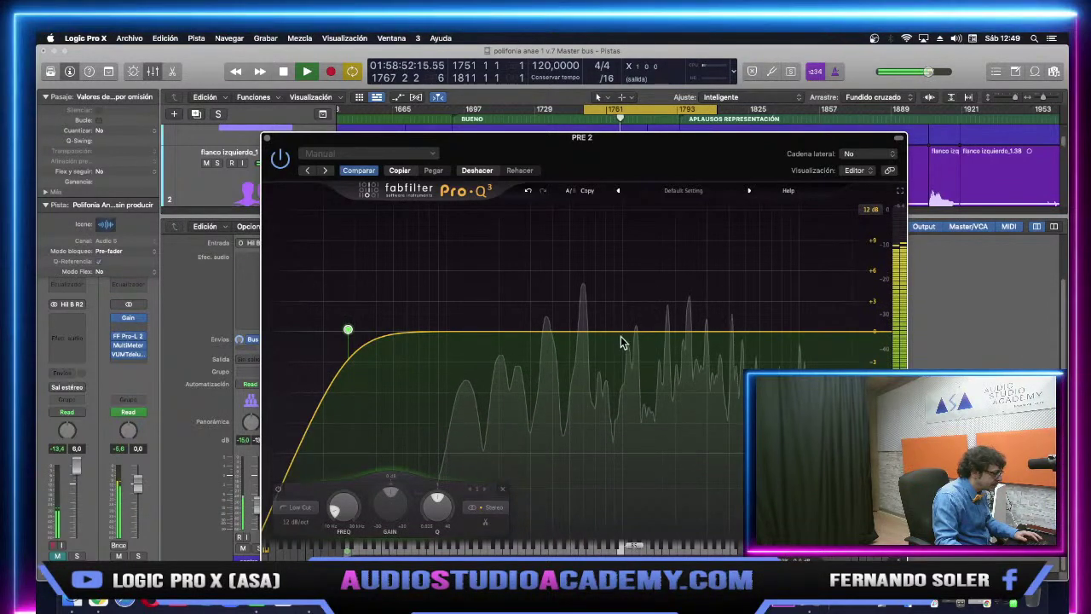
left_click_drag(618, 334, 614, 339)
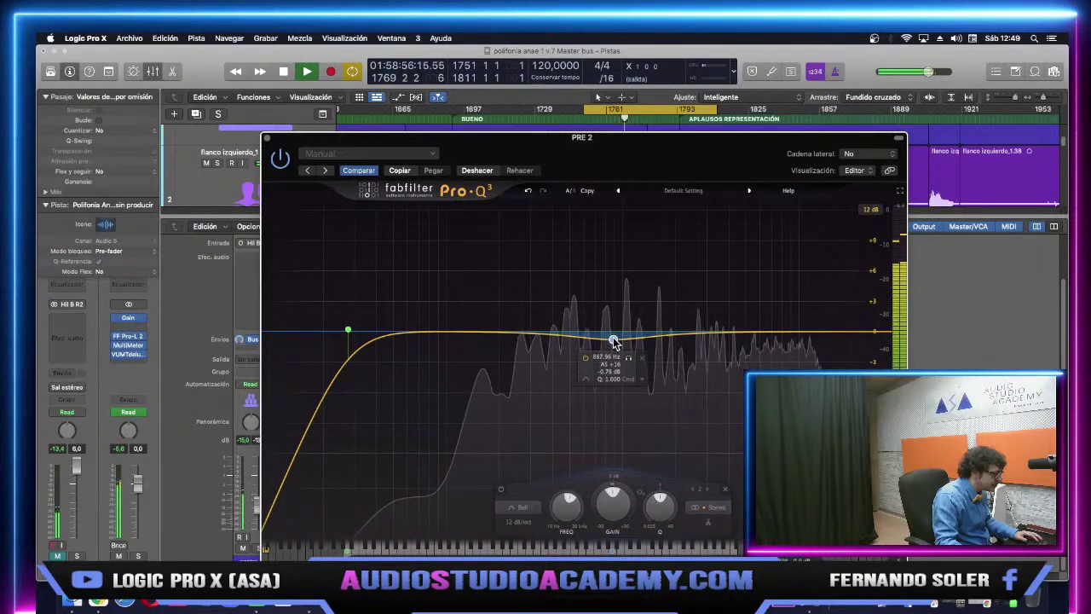
left_click_drag(660, 507, 653, 463)
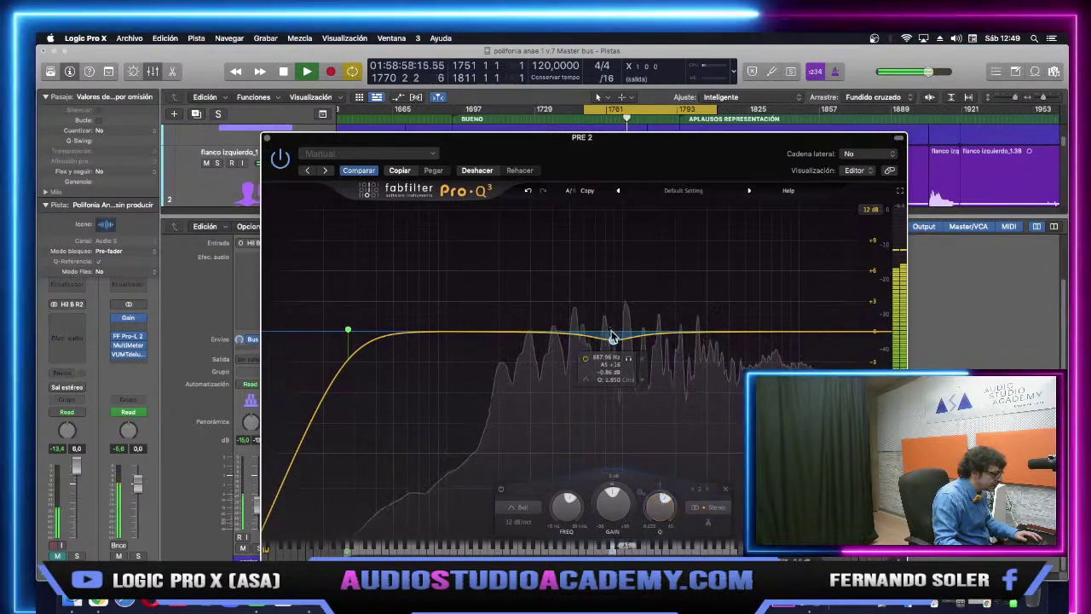
left_click_drag(613, 340, 609, 356)
left_click(268, 139)
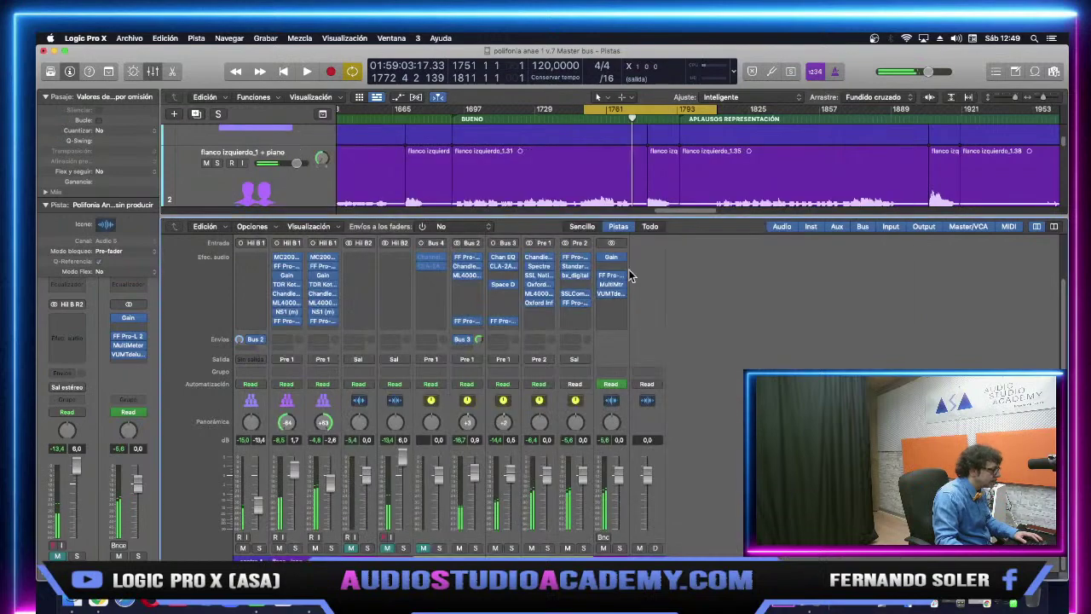
In bx_digital V3's mono section on the Pre 2 bus, set the LMF gain to +0.9 dB and cut the MF gain during playback.
left_click(580, 272)
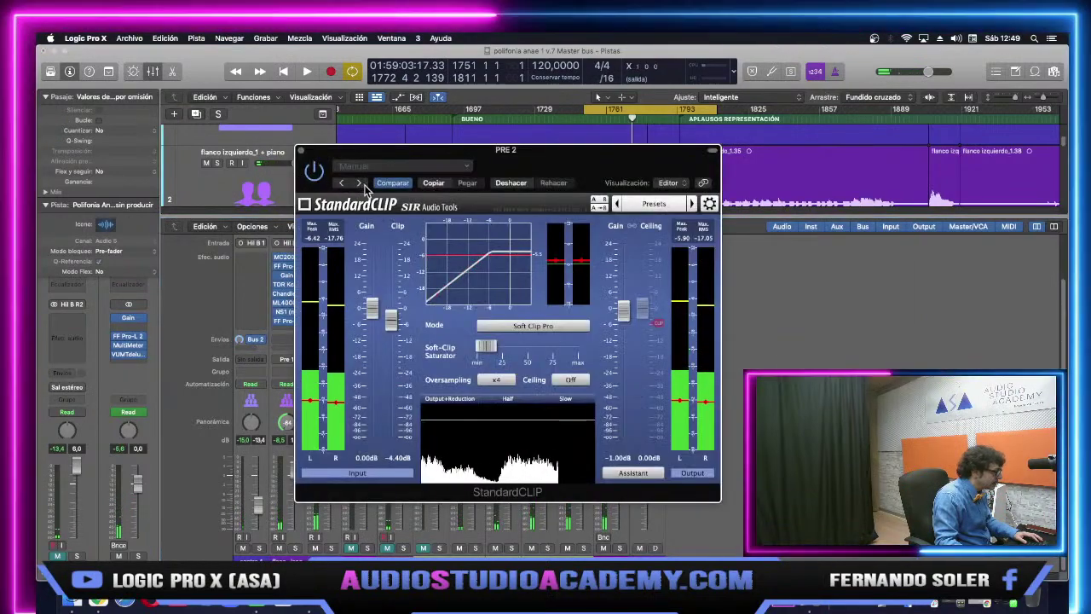
left_click(303, 150)
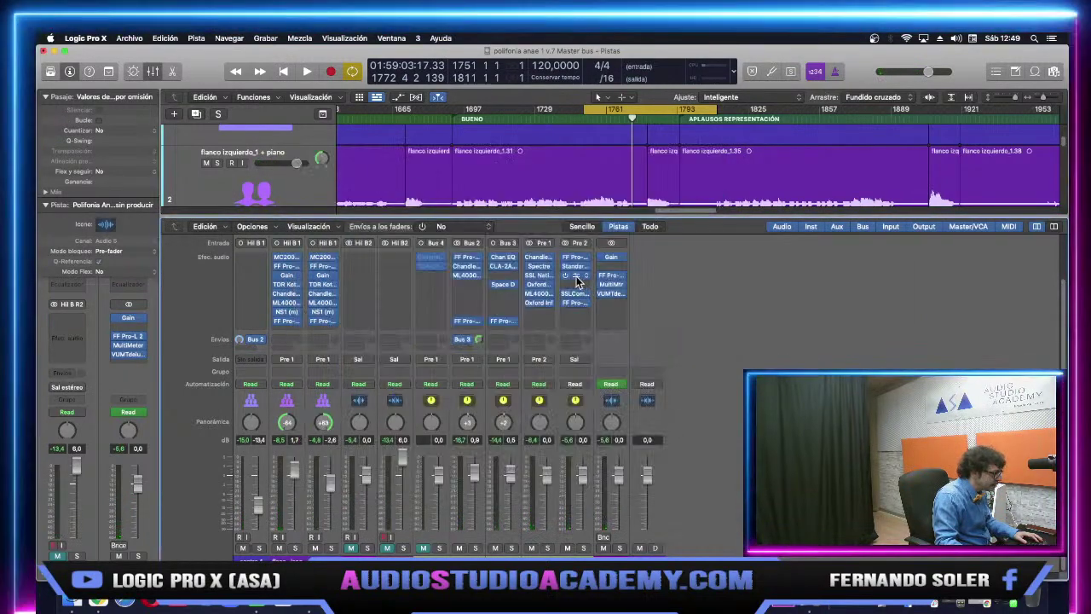
left_click(581, 276)
key("space")
left_click_drag(623, 191, 558, 141)
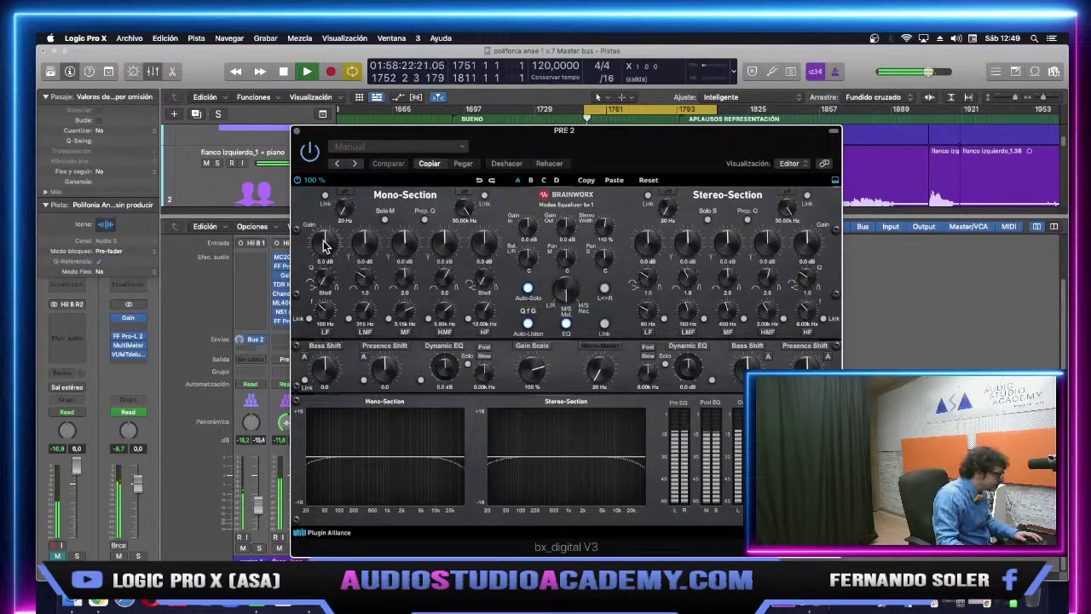
left_click_drag(323, 239, 324, 244)
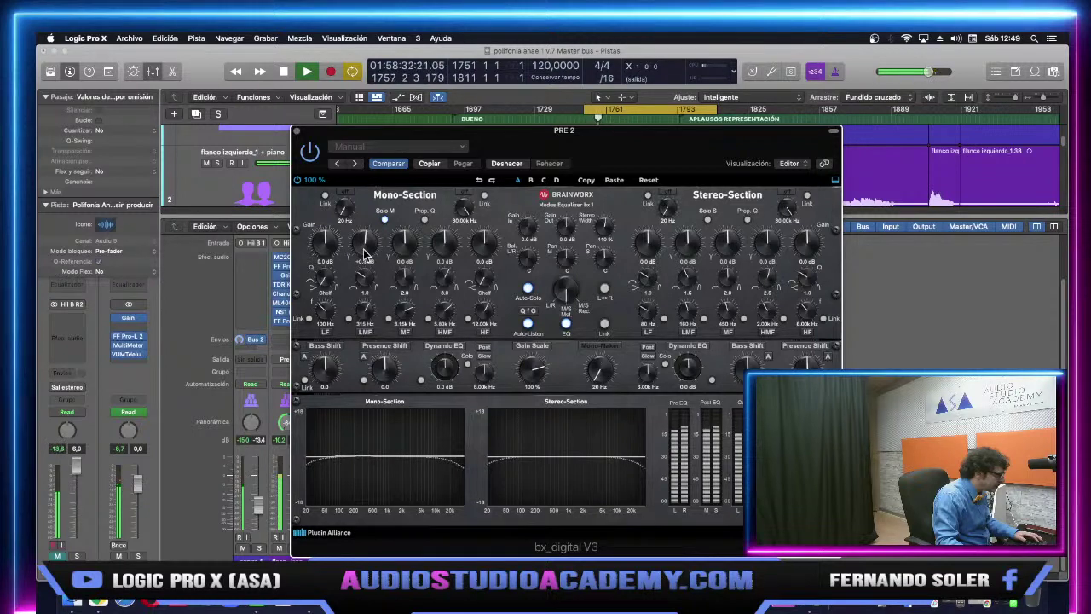
left_click_drag(363, 252, 363, 260)
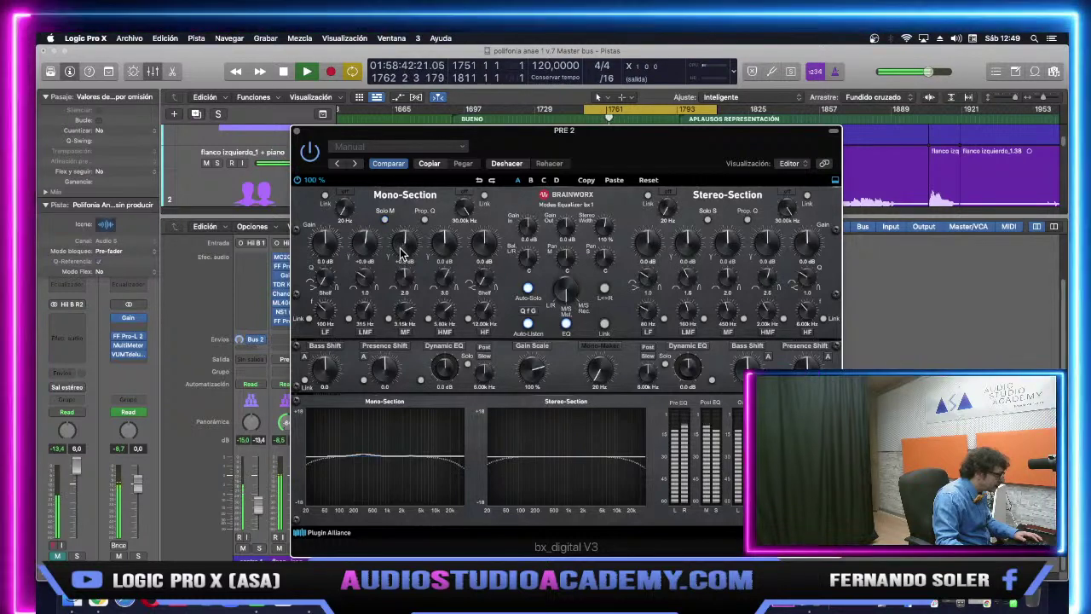
left_click_drag(400, 247, 403, 247)
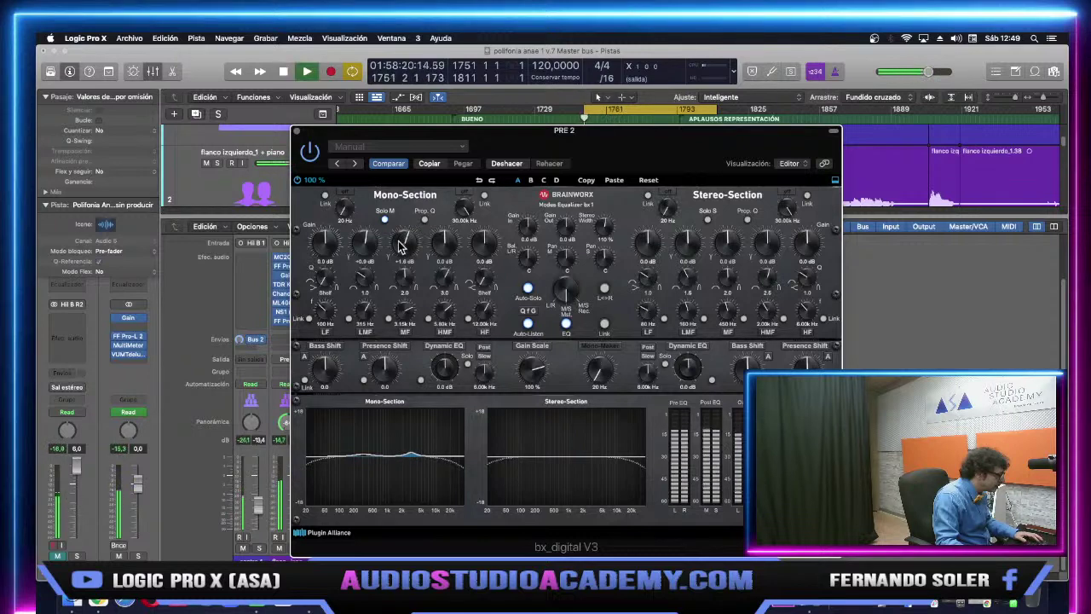
left_click_drag(398, 247, 395, 254)
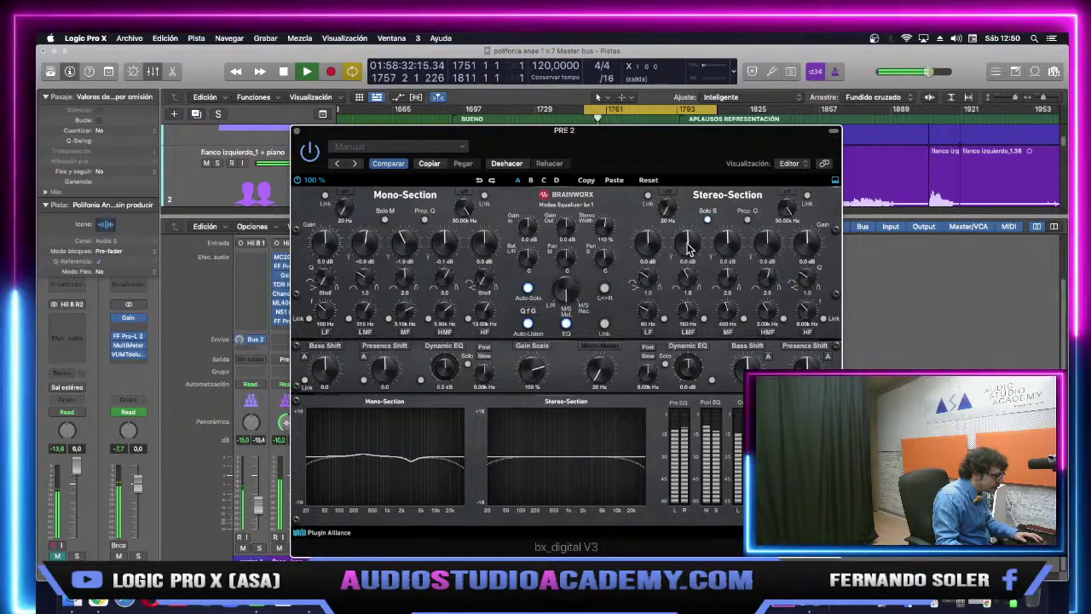
Set bx_digital's stereo-section LF gain to +0.9 dB and fine-tune its LMF and MF gains, then replay the looped passage.
scroll(689, 247, "down", 2)
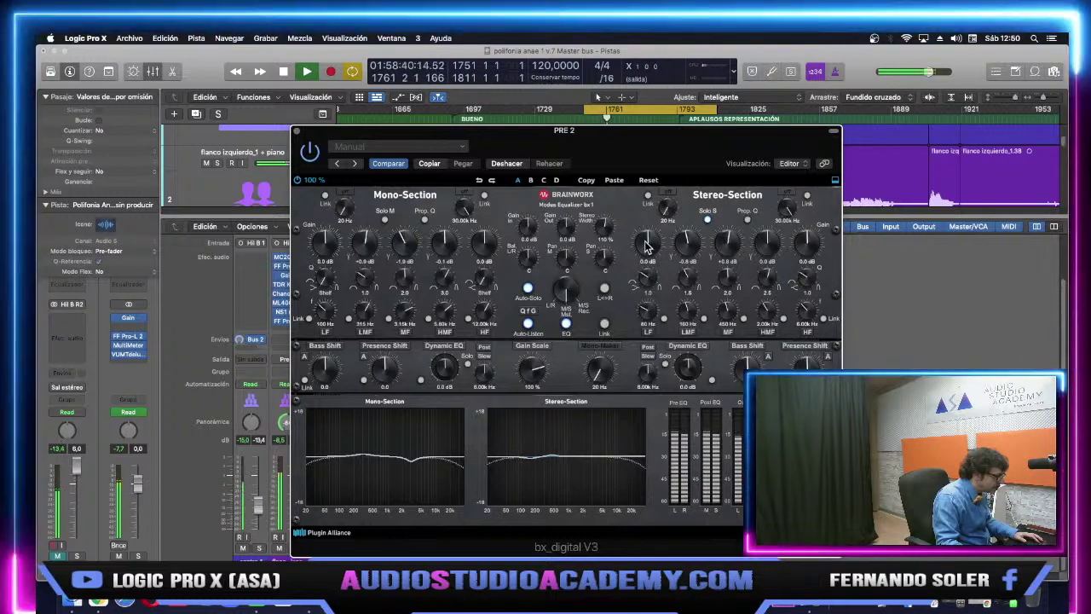
scroll(646, 245, "up", 1)
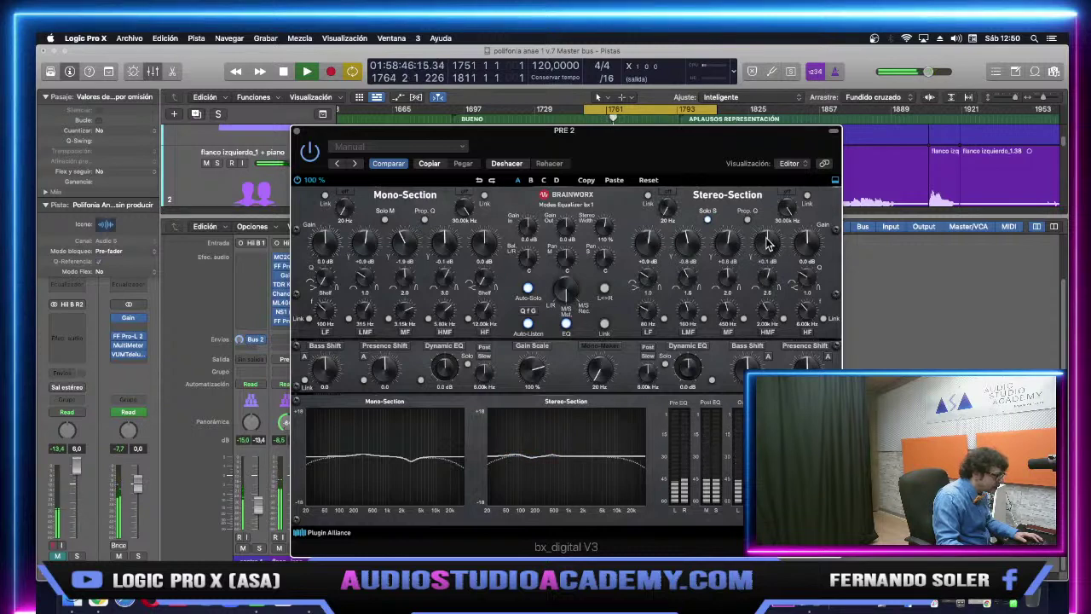
key("space")
key("space")
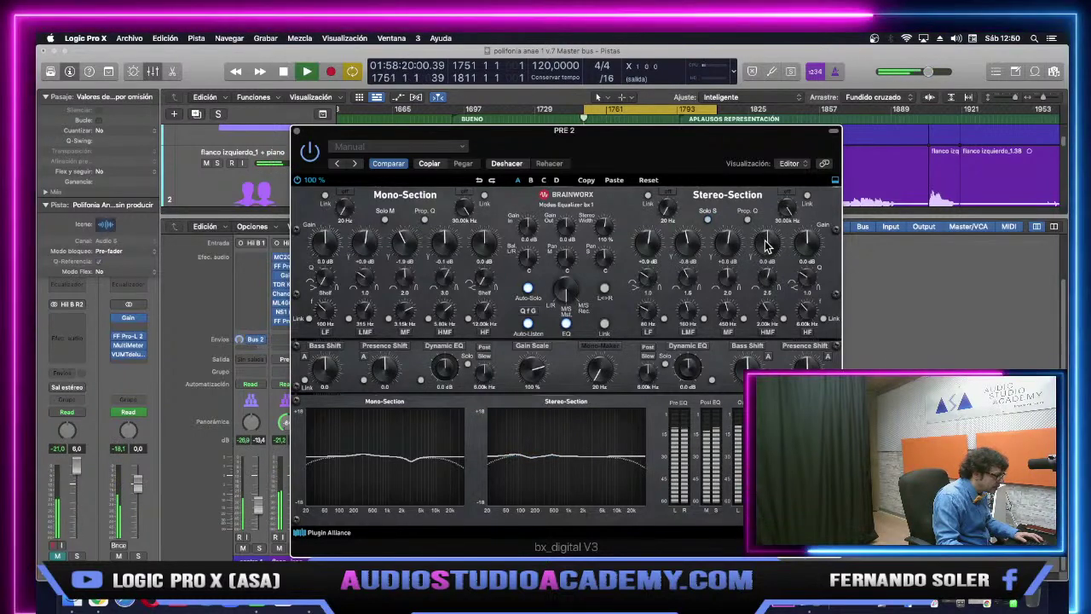
Cut bx_digital's stereo-section HMF gain slightly and set its HF gain to -1.4 dB, stop playback and close the plug-in.
scroll(765, 246, "up", 1)
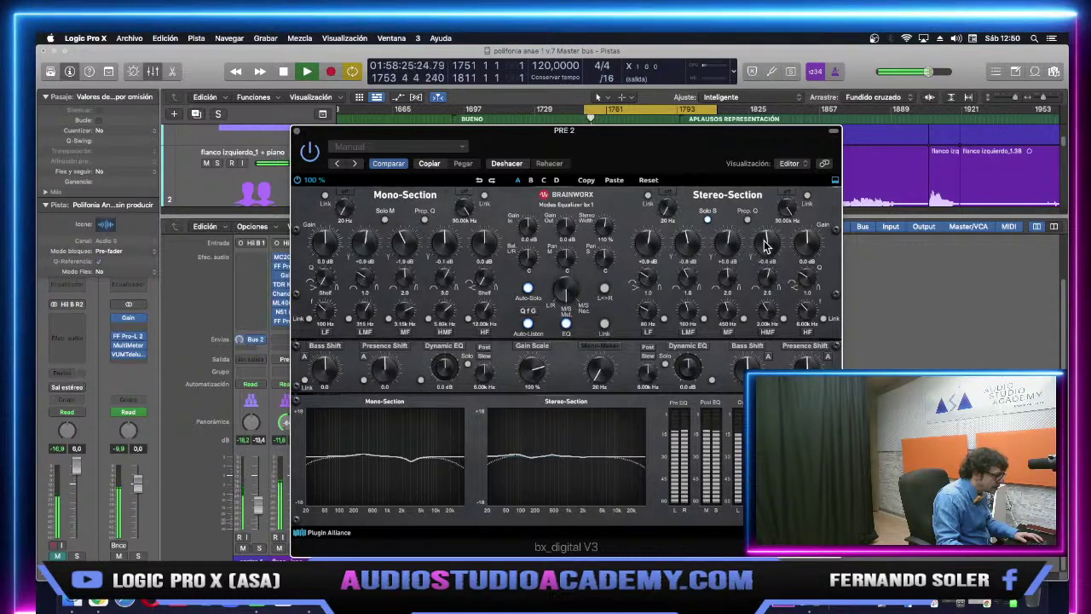
scroll(810, 251, "down", 1)
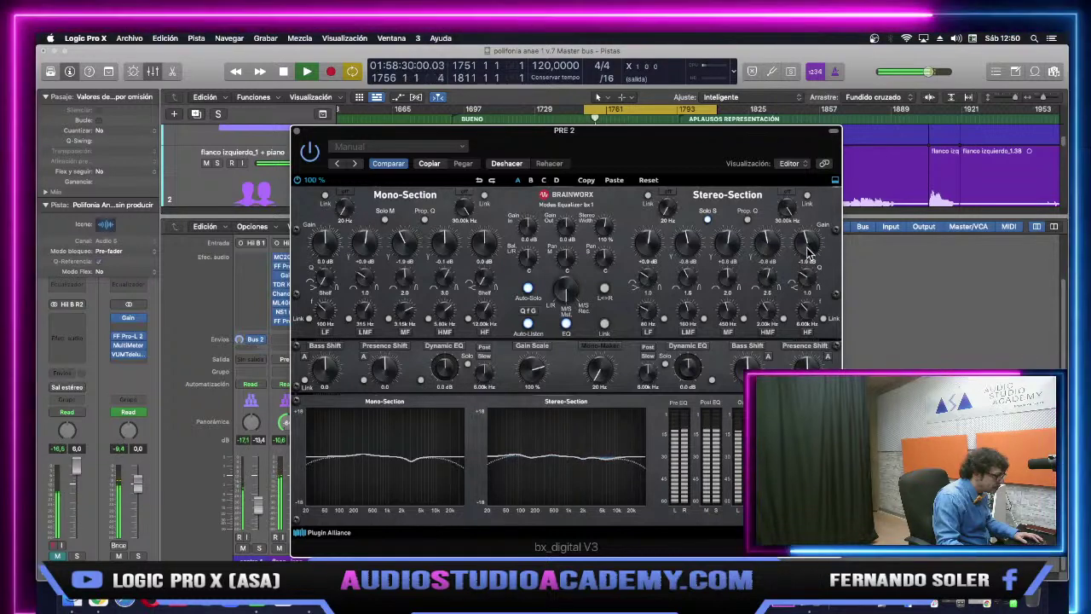
scroll(810, 250, "down", 1)
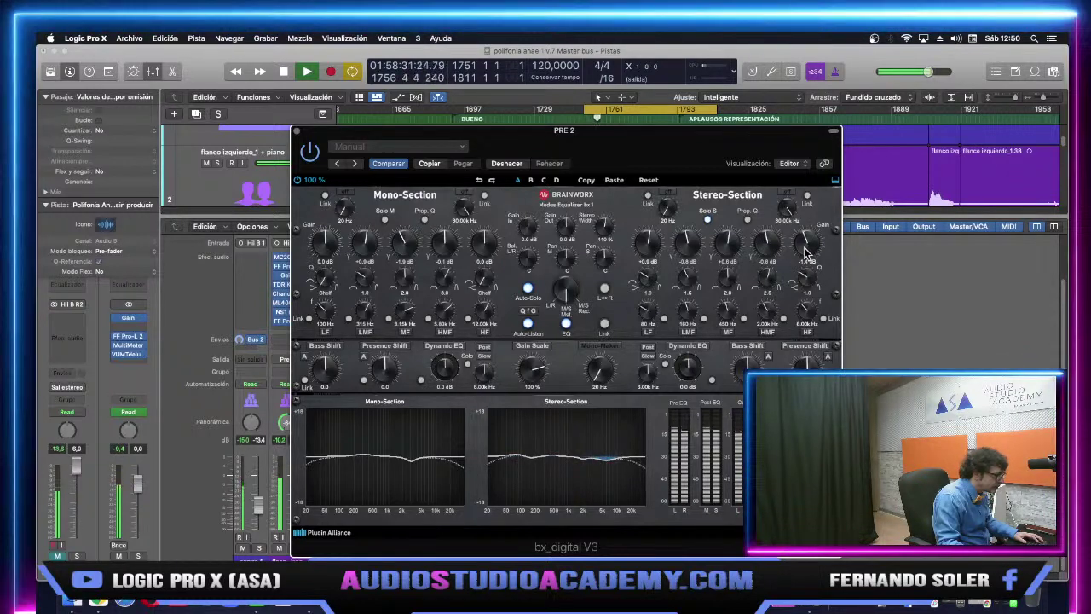
key("space")
left_click(296, 130)
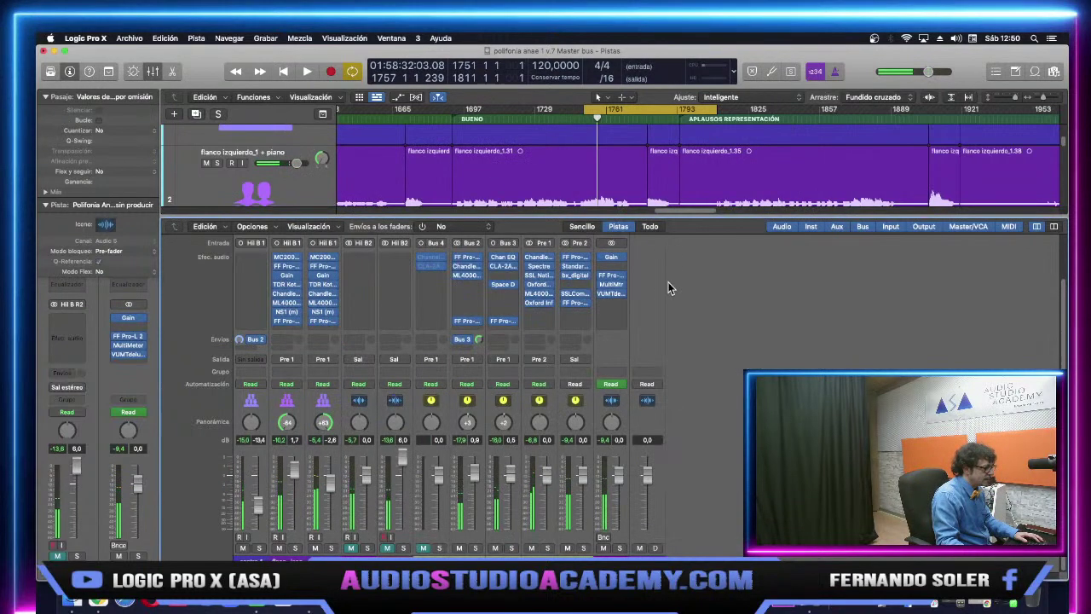
Review the SSLComp bus compressor's settings on the Pre 2 bus, close the plug-in and hide the mixer.
left_click(576, 294)
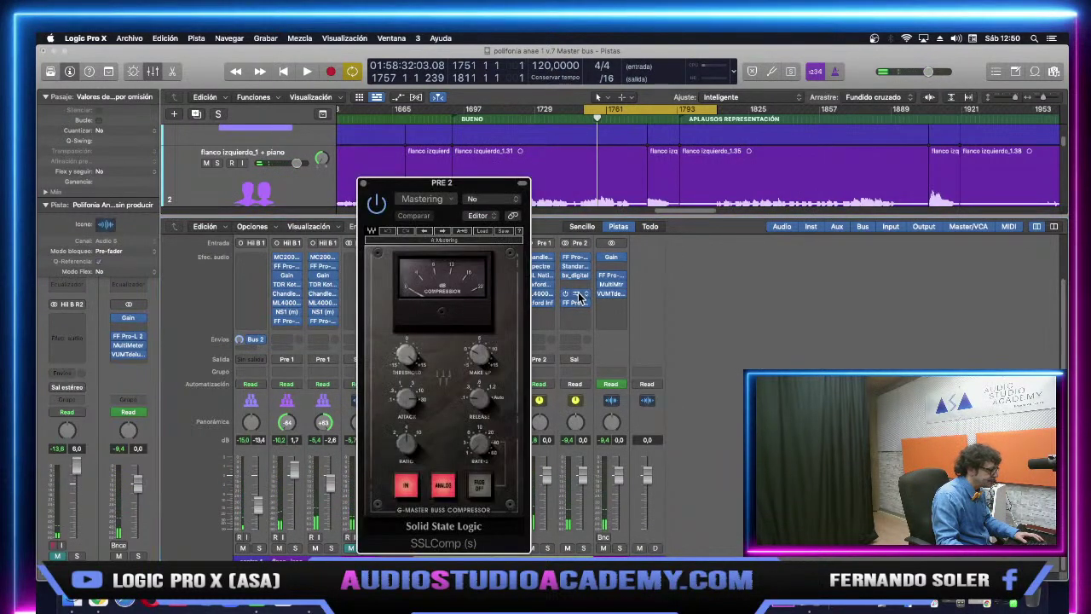
left_click(363, 182)
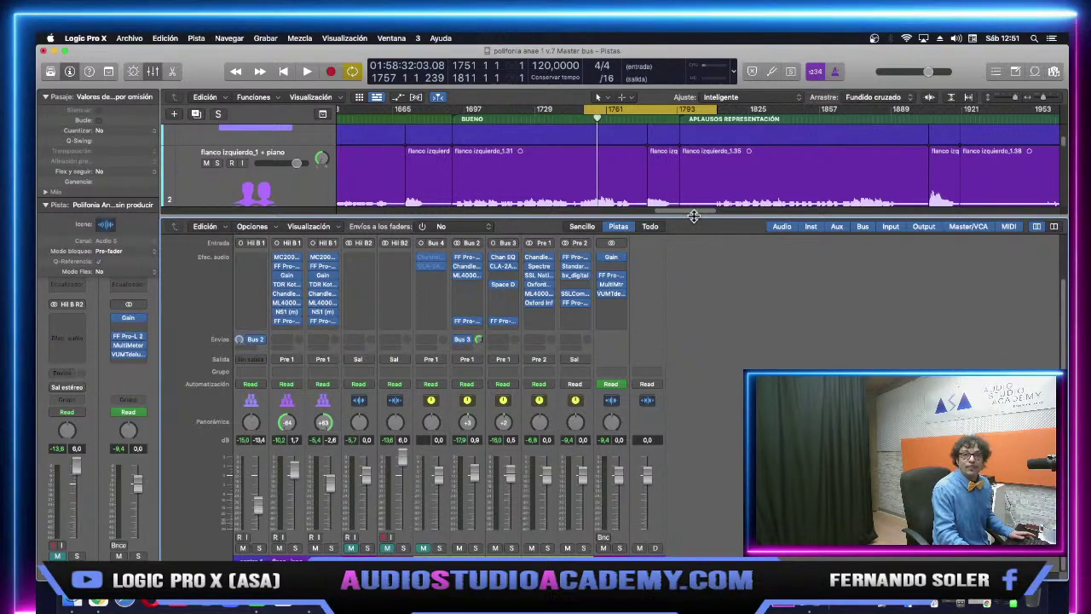
key("x")
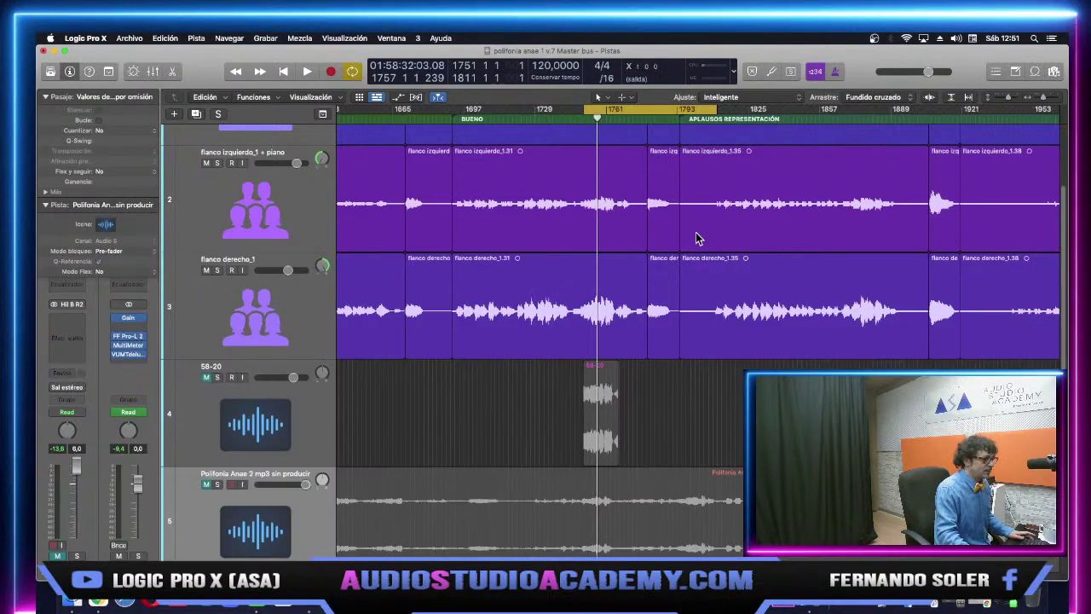
Solo the Polifonia Anae 2 unproduced mp3 track, listen to the looped passage, stop playback and remove the solo.
scroll(683, 435, "up", 2)
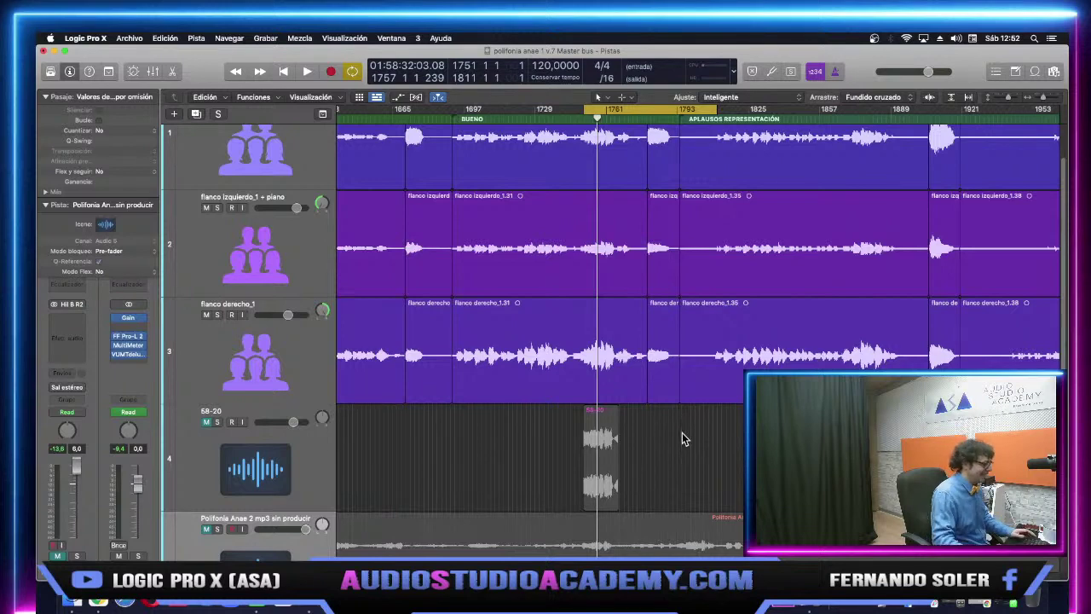
scroll(704, 464, "up", 2)
scroll(704, 463, "down", 3)
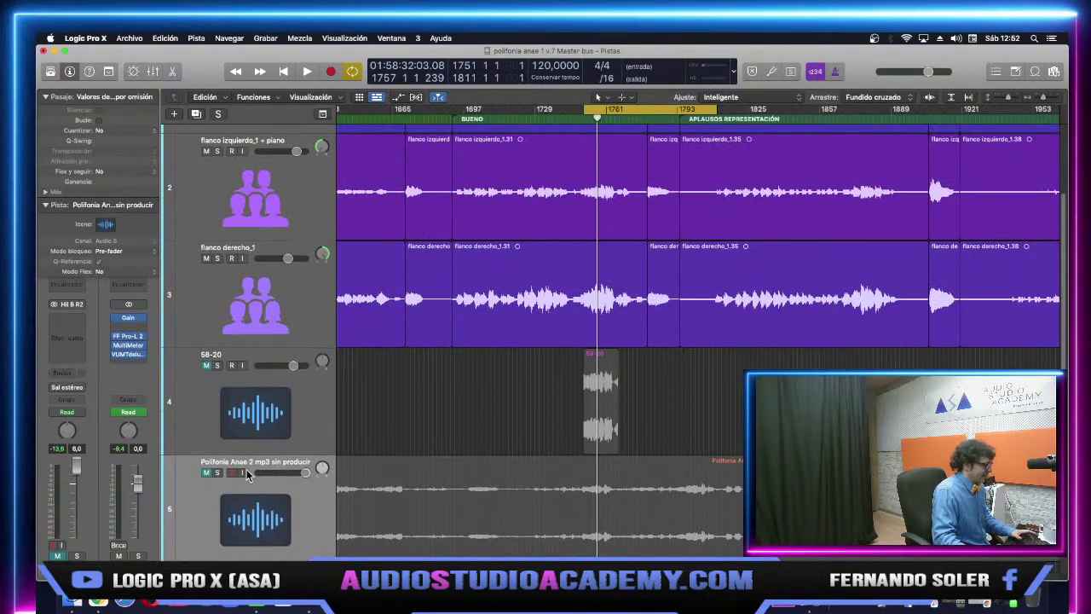
left_click(217, 474)
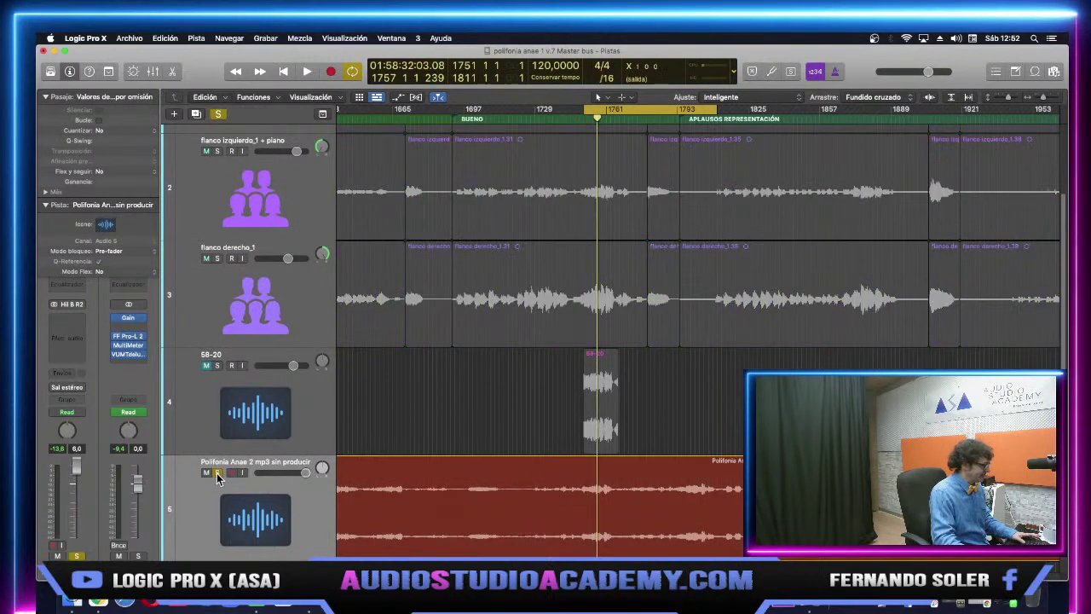
key("space")
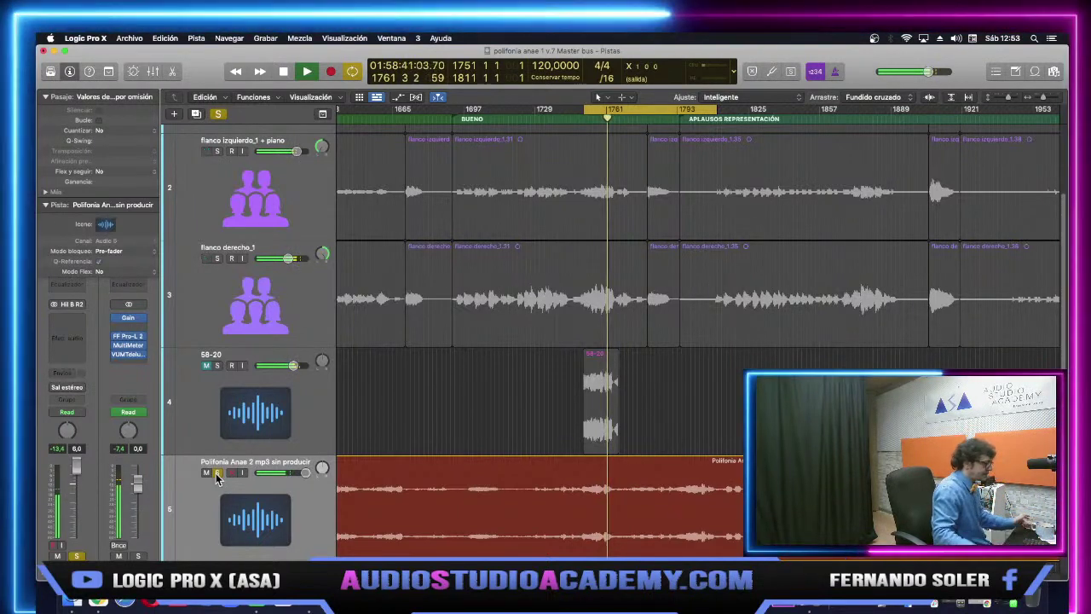
key("space")
left_click(217, 474)
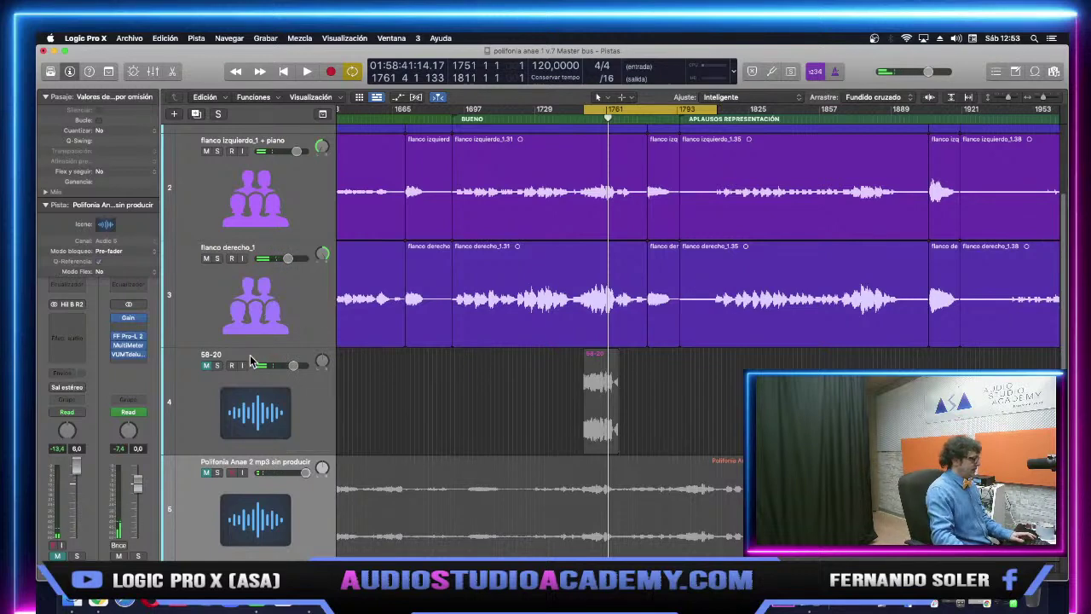
Solo and select the 58-20 reference track, listen to it in the loop, stop playback and remove the solo.
left_click(218, 365)
left_click(246, 404)
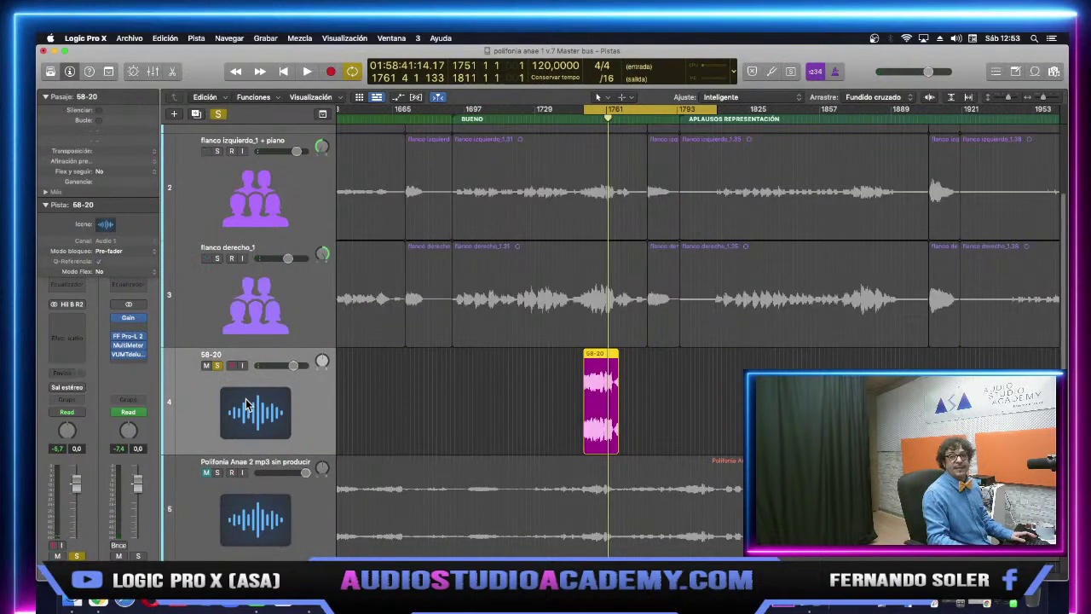
key("space")
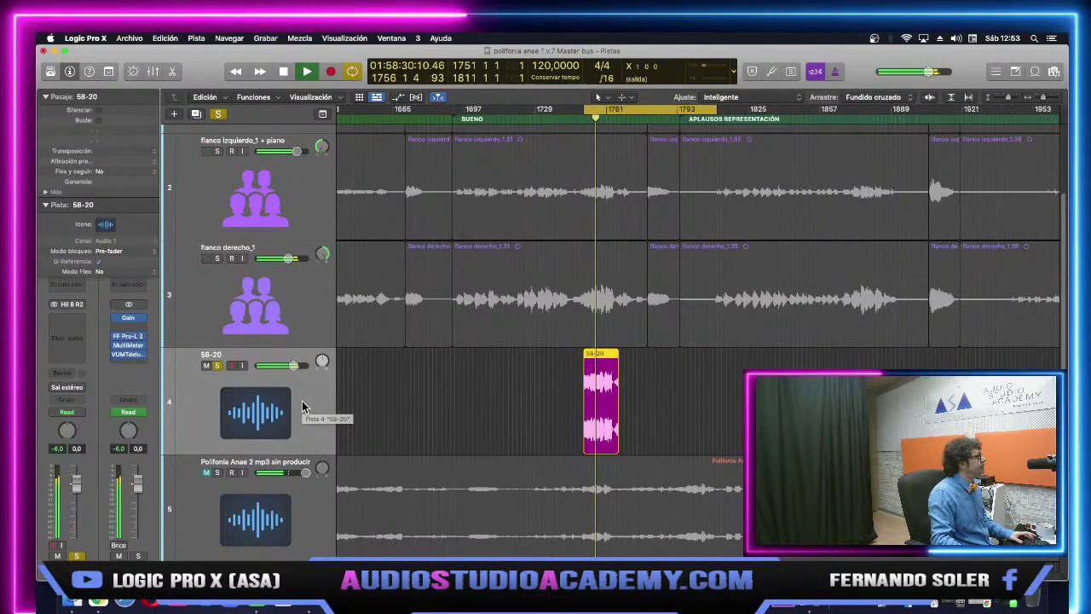
key("space")
left_click(219, 366)
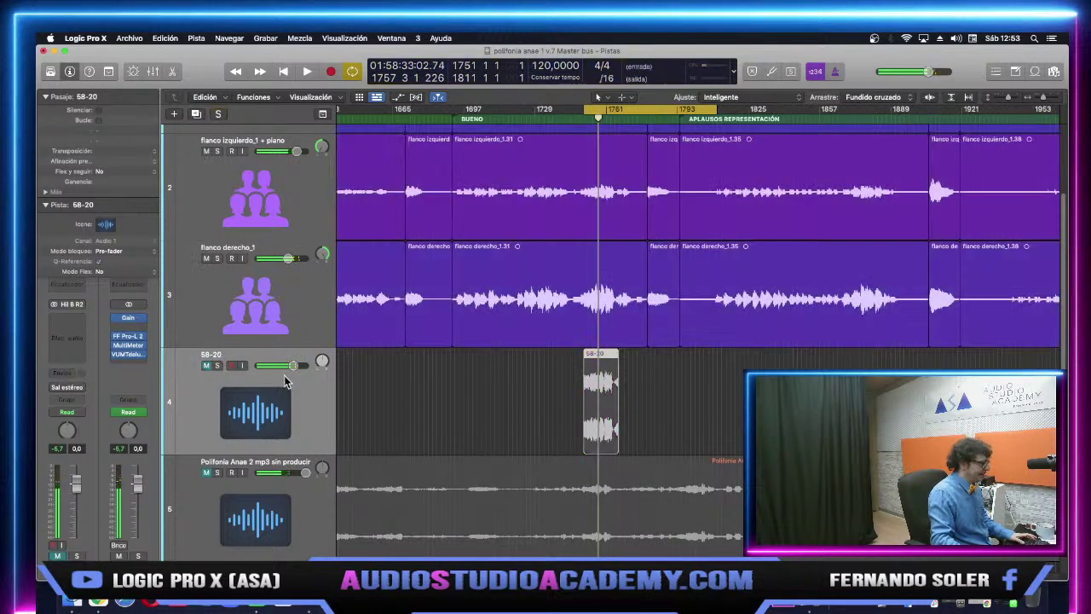
Play the looped mix and switch the 58-20 track's solo on and off to compare both versions.
left_click(419, 406)
key("space")
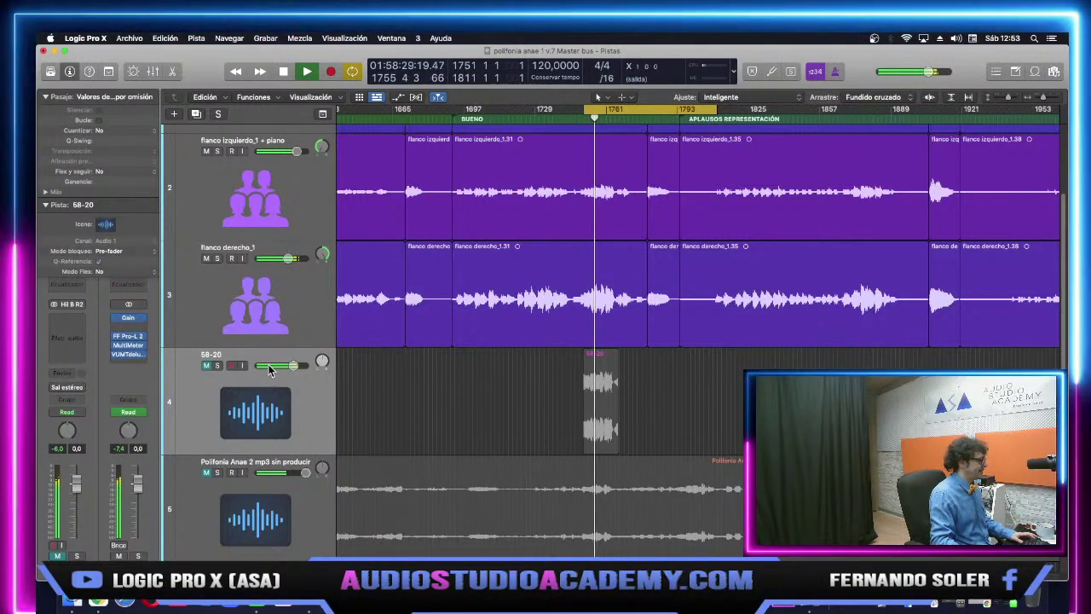
left_click(218, 366)
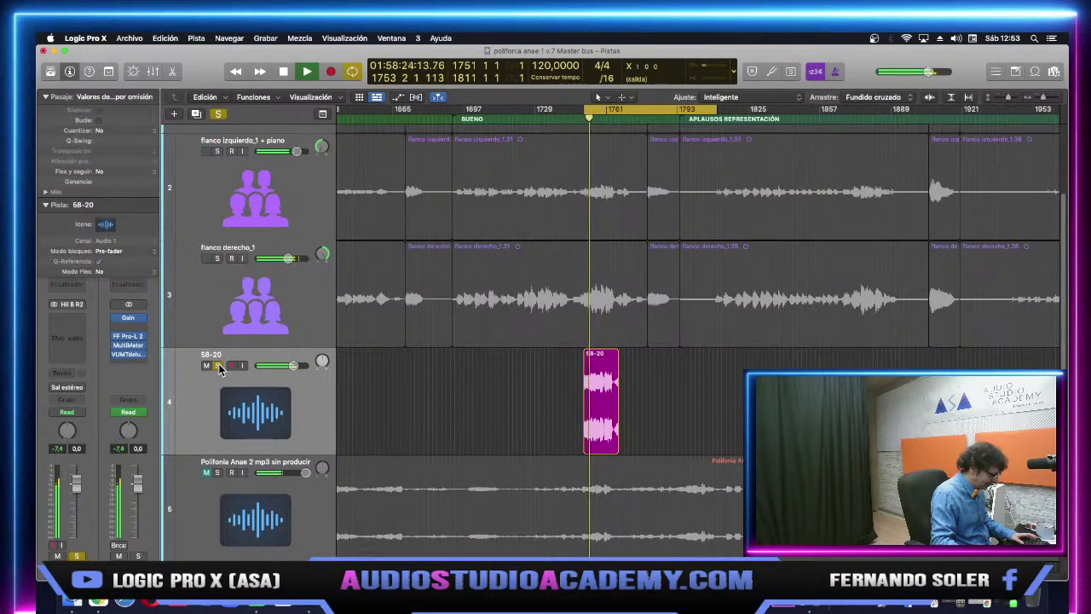
left_click(217, 366)
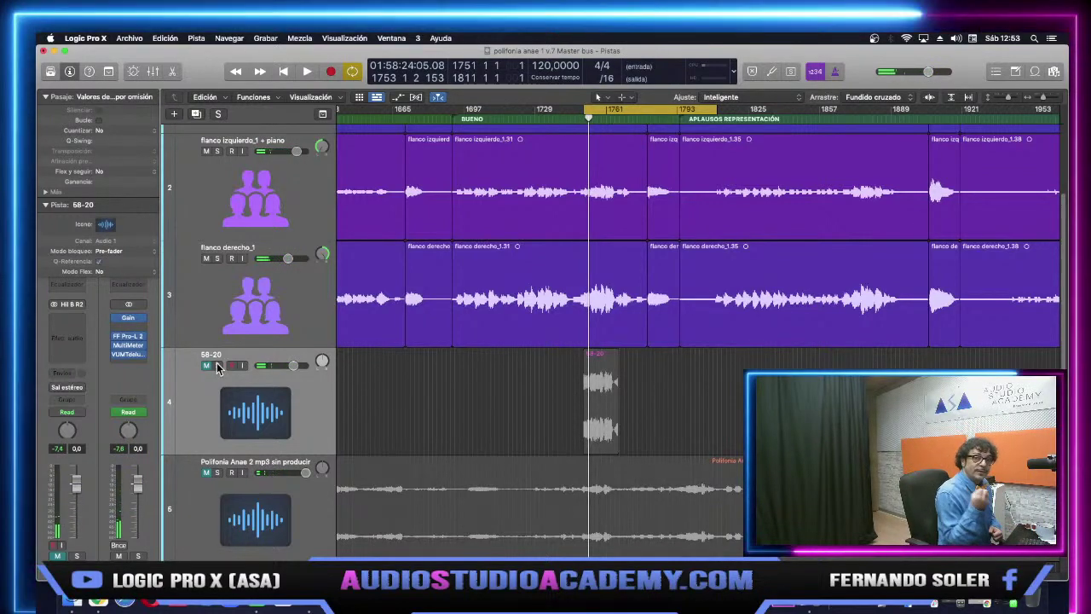
Show the mixer, set StandardCLIP's Clip level on the Pre 2 bus to -6.80 dB during playback, close the plug-in and hide the mixer.
key("x")
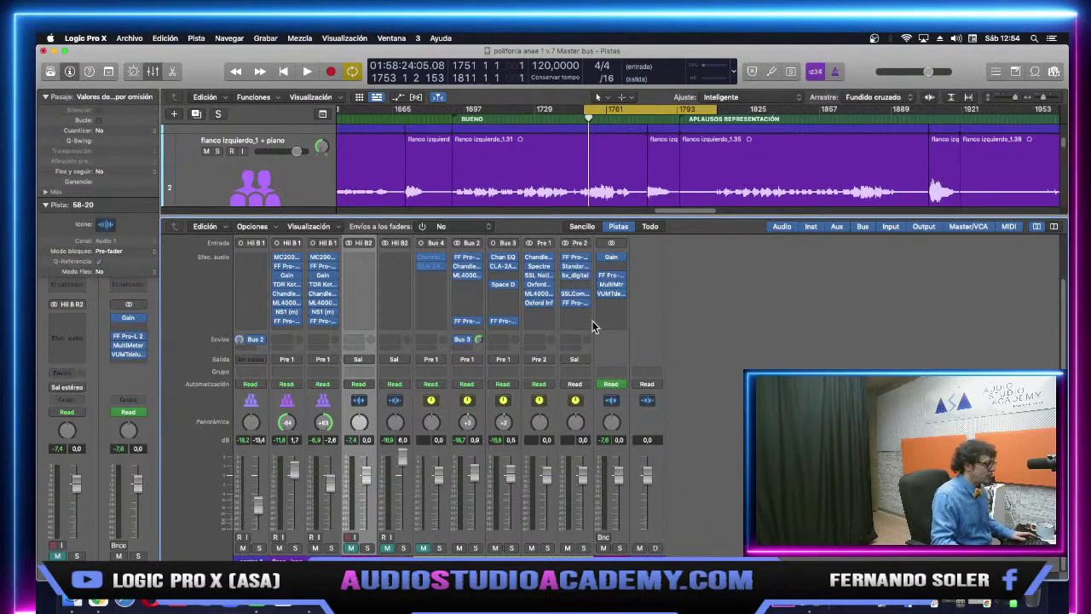
left_click(726, 329)
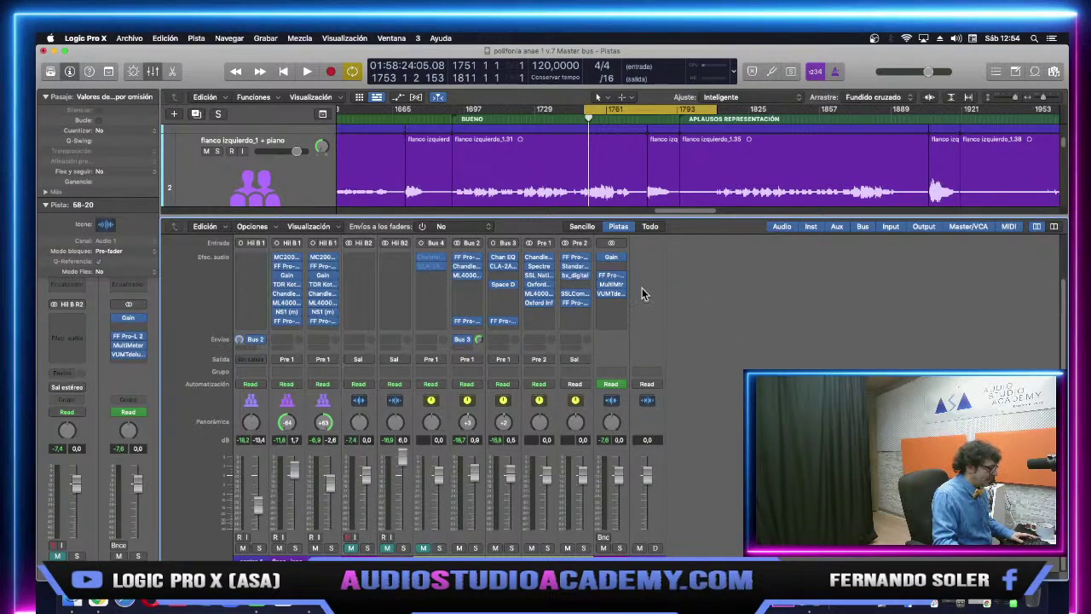
left_click(577, 267)
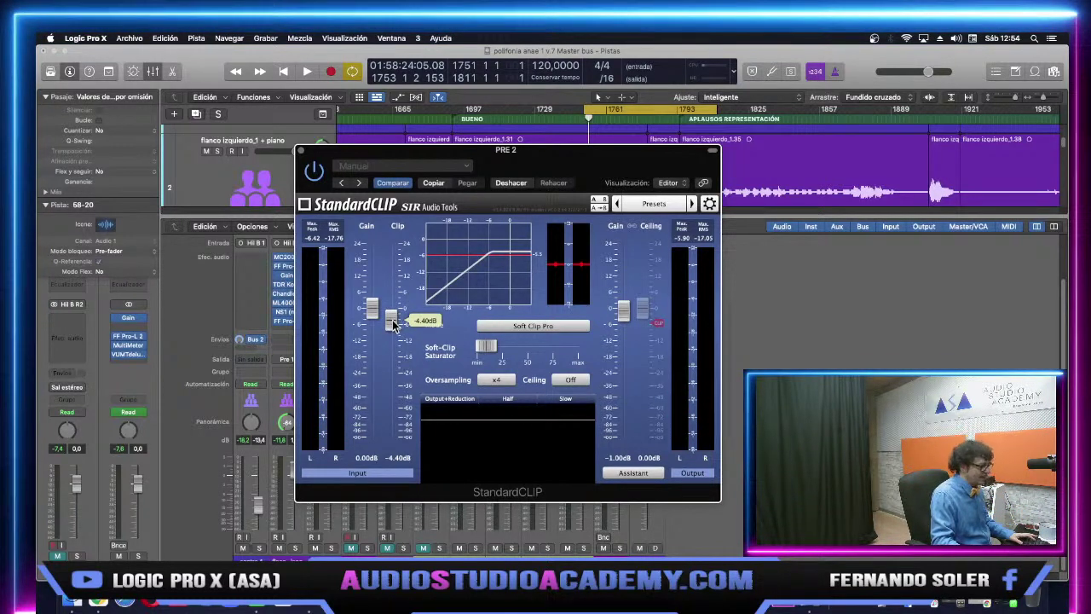
key("space")
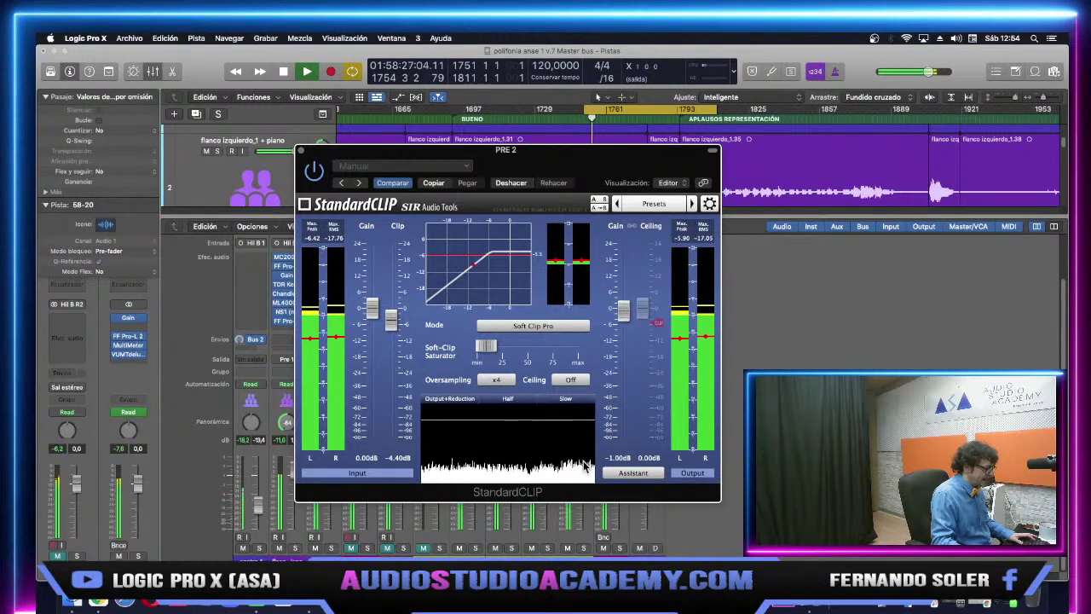
mouse_move(392, 322)
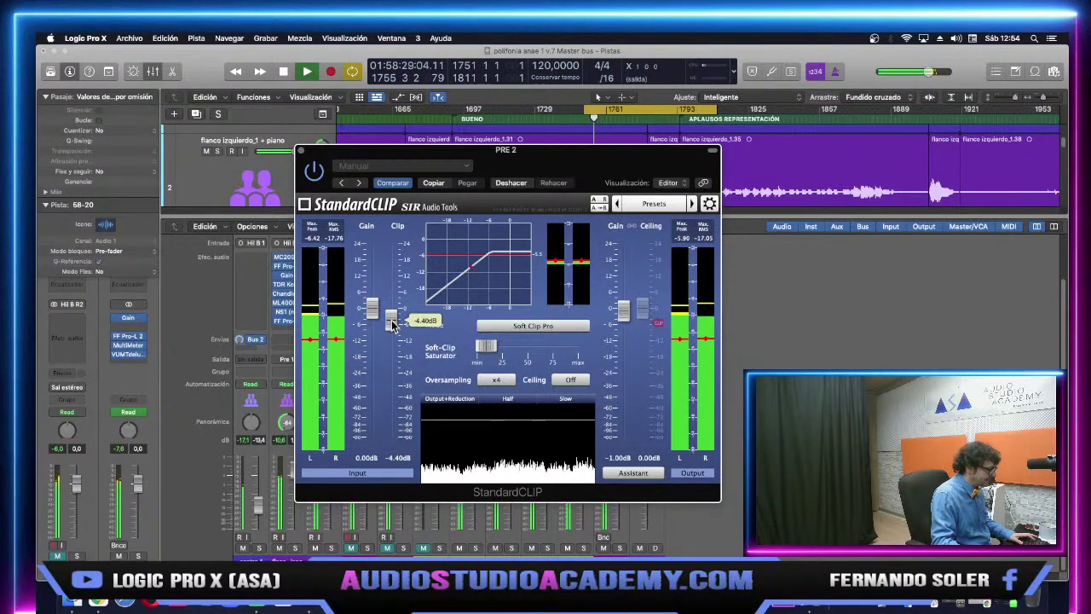
left_click_drag(392, 322, 392, 330)
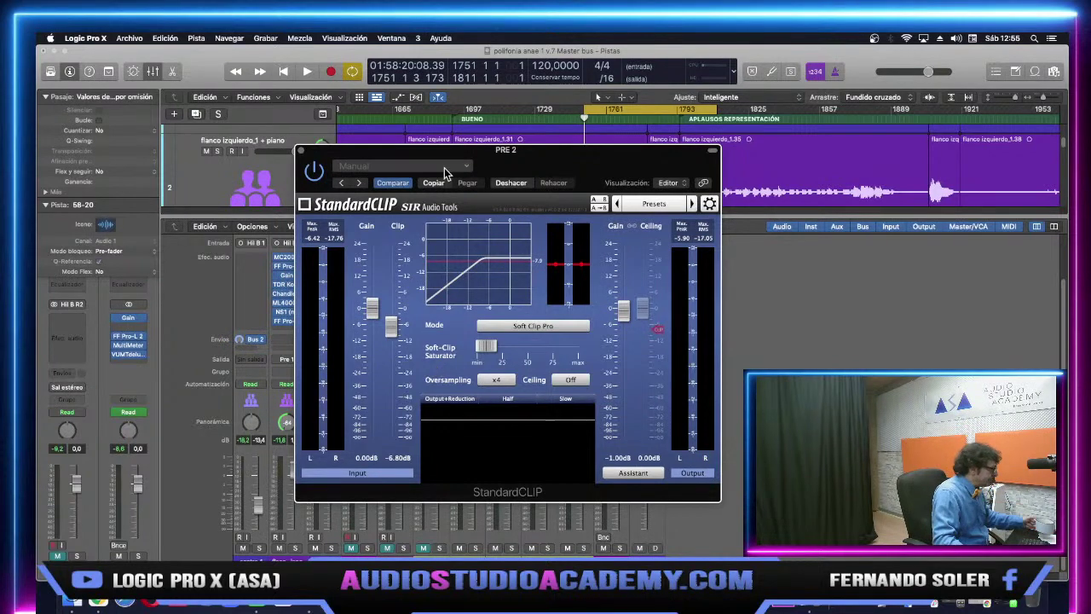
left_click(301, 150)
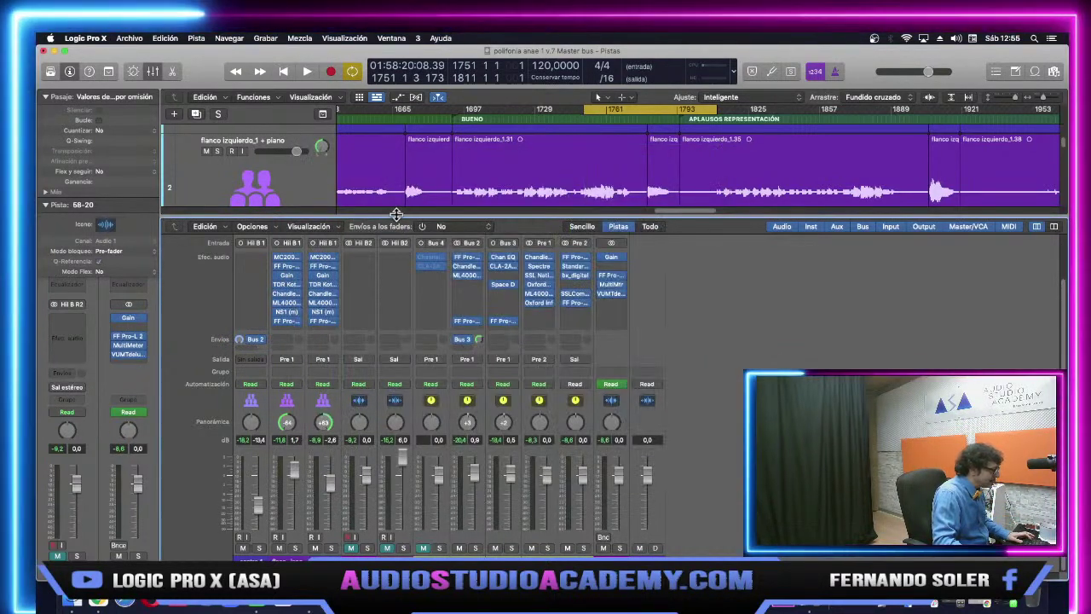
key("x")
Replay the loop with the 58-20 track soloed, switch back to the full mix to compare, and stop playback.
scroll(468, 302, "up", 2)
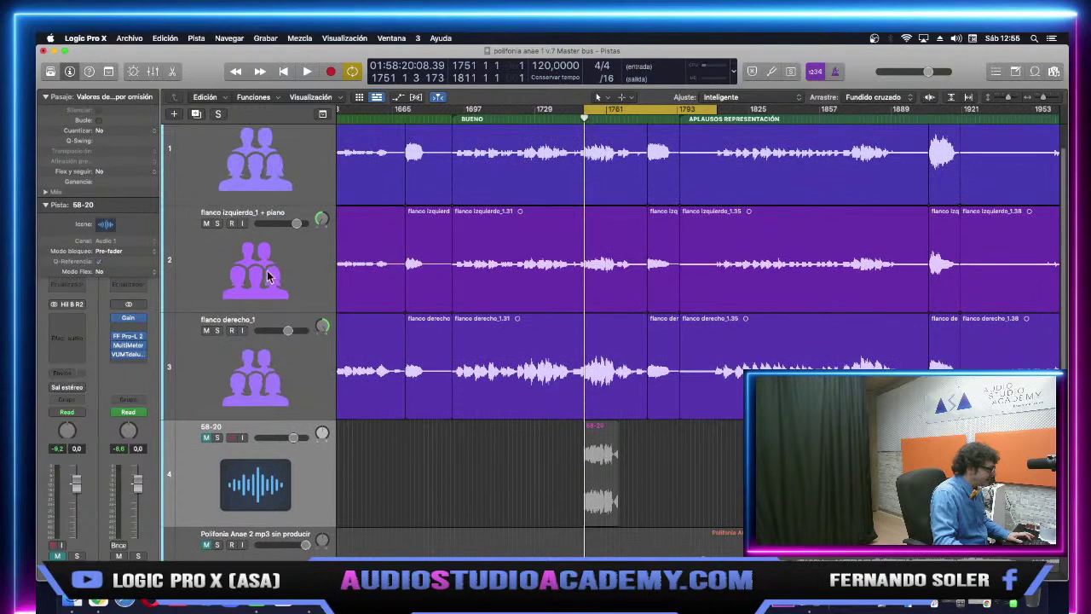
scroll(268, 277, "down", 1)
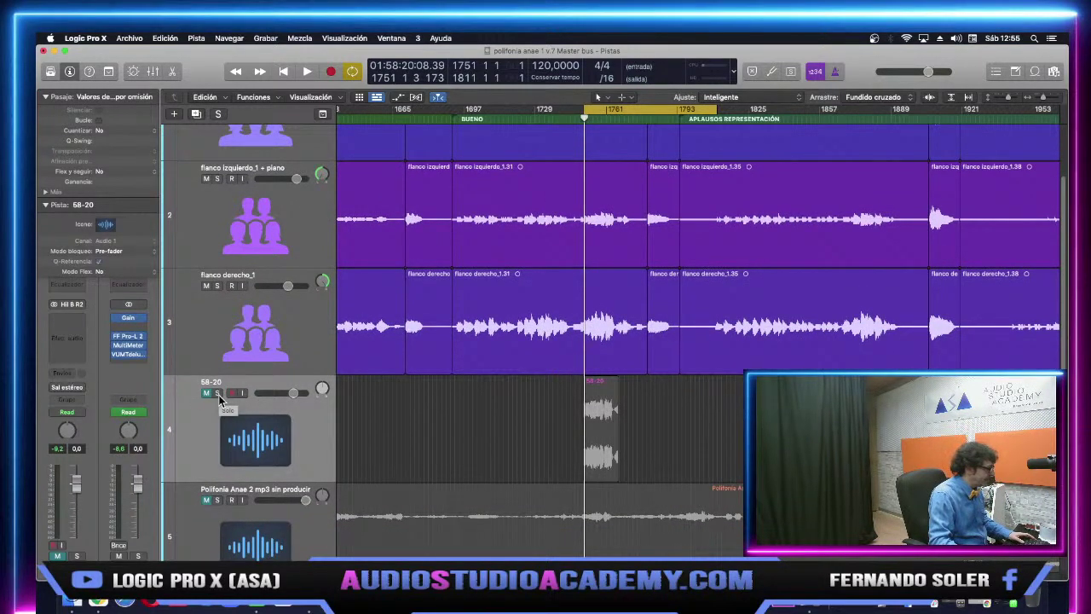
left_click(217, 394)
key("space")
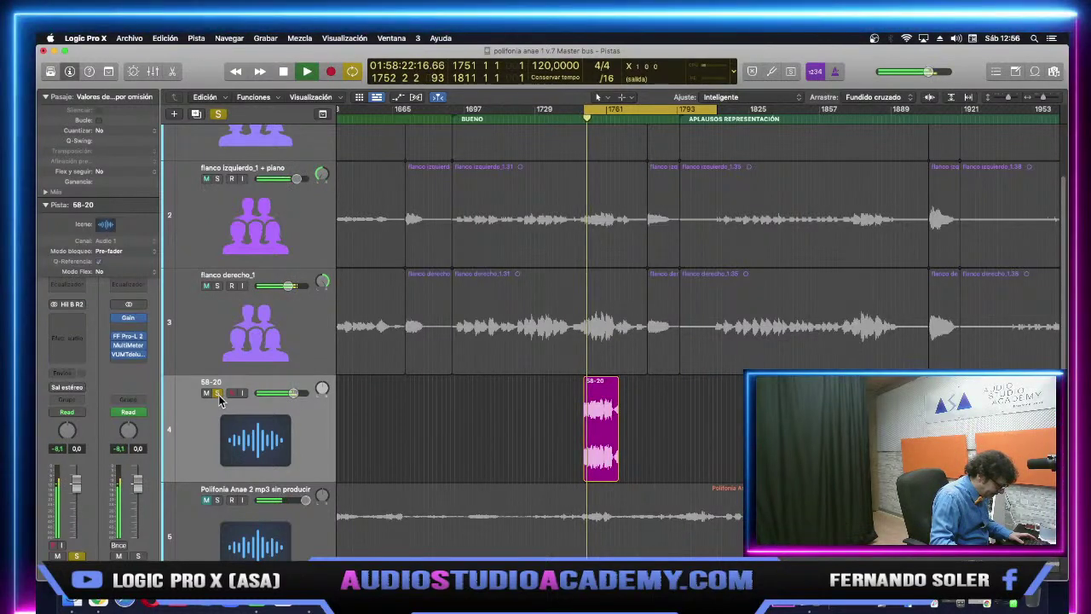
left_click(218, 394)
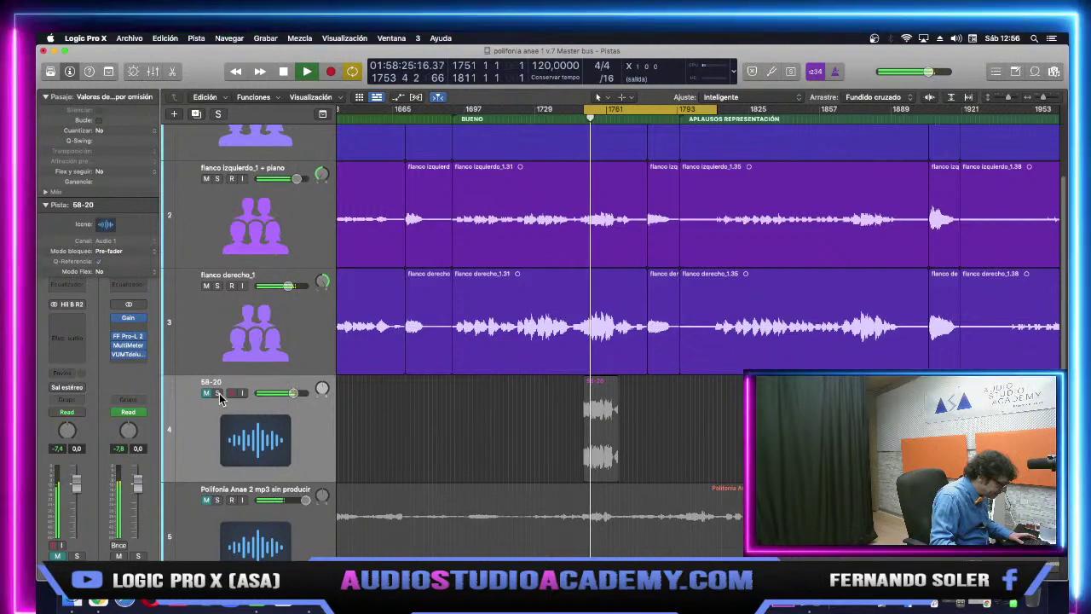
key("space")
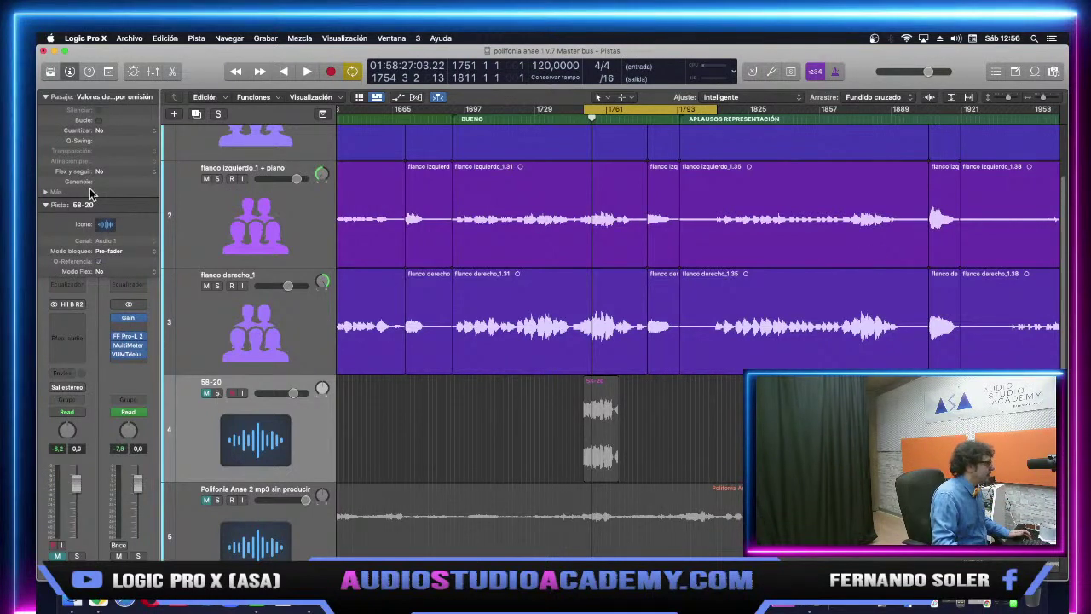
Minimize the project window, open the one-page student curriculum PDF from the desktop in Preview, review it and close it.
left_click(54, 51)
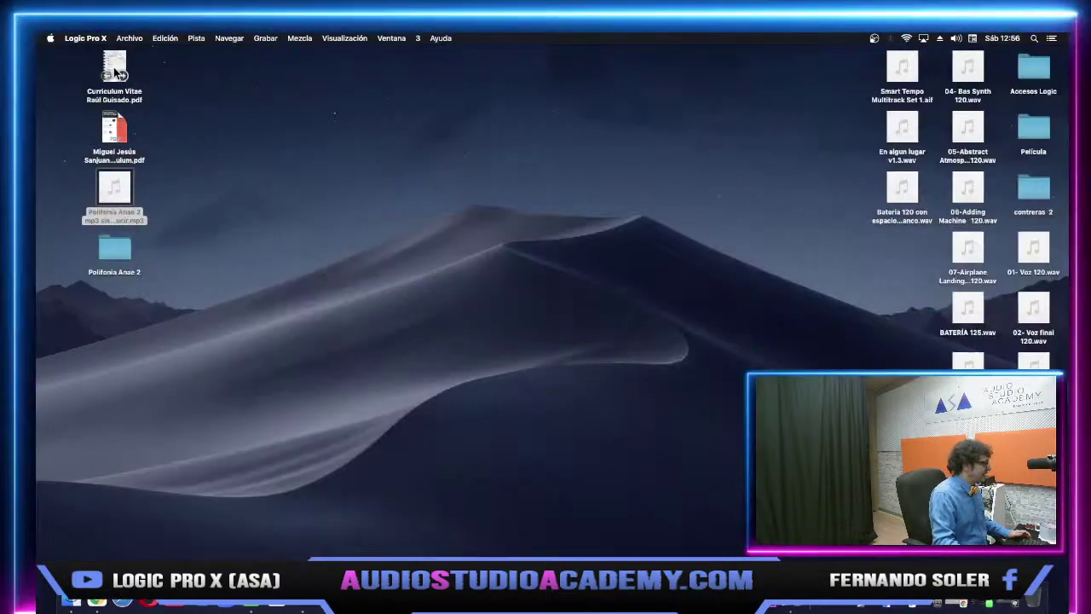
double_click(118, 130)
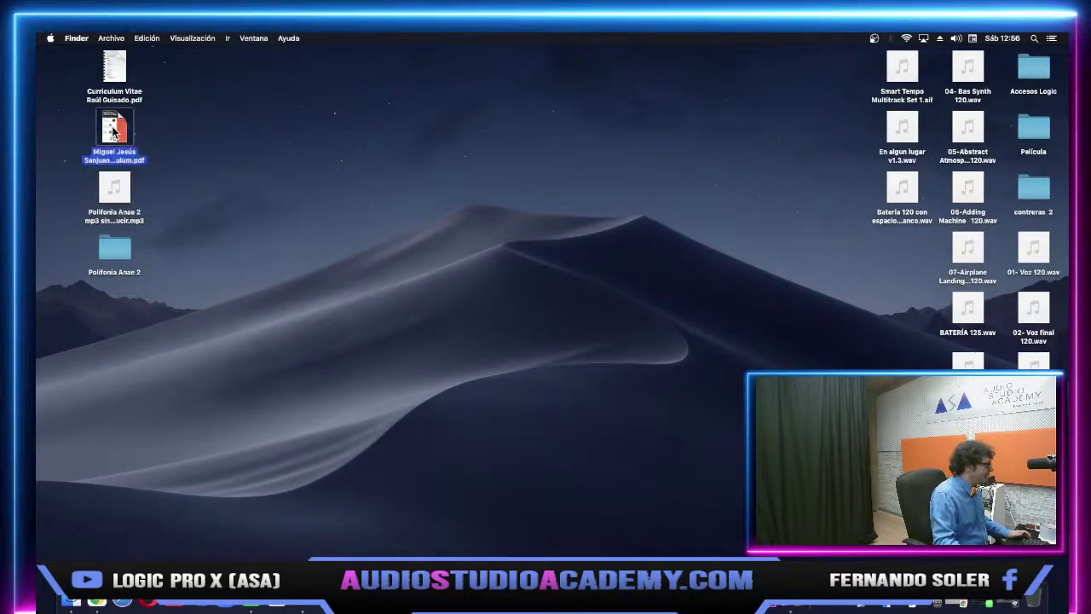
left_click_drag(326, 66, 614, 40)
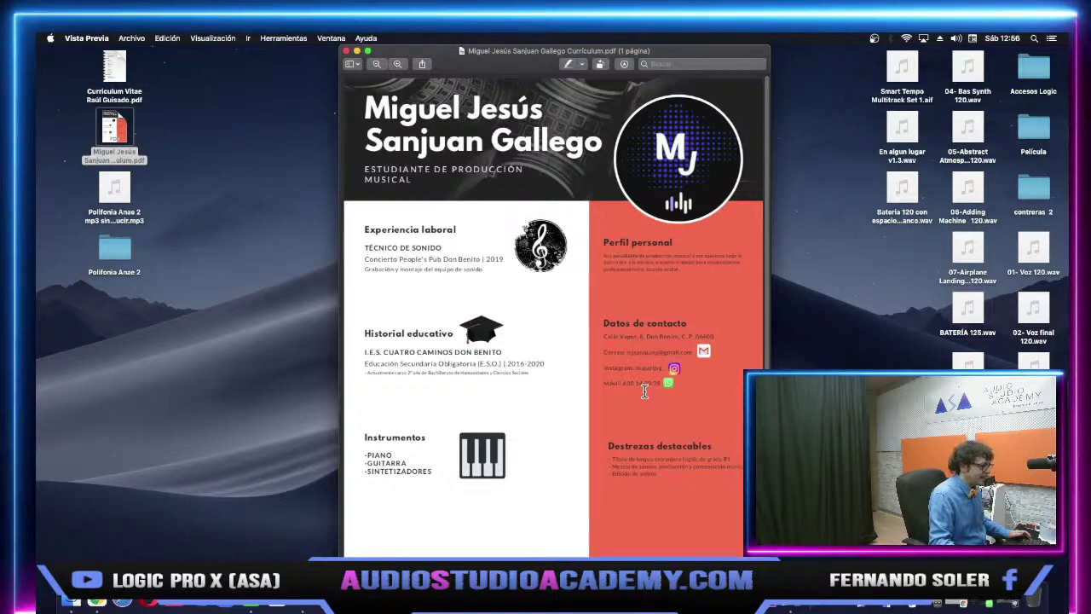
left_click(346, 52)
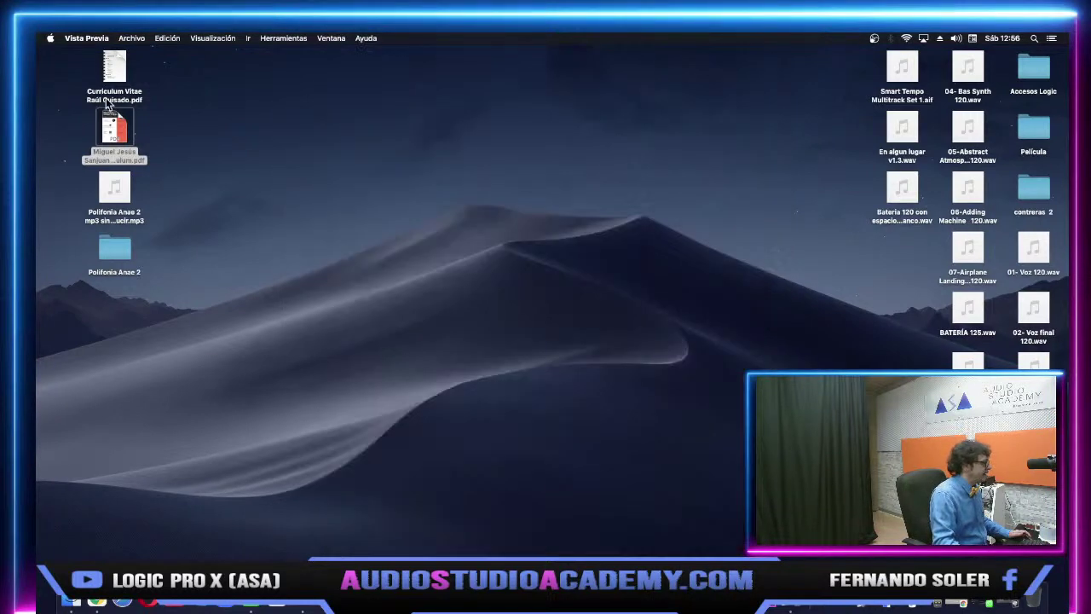
Open the two-page Curriculum Vitae PDF from the desktop, move its window towards the centre of the screen and widen it.
left_click(117, 99)
double_click(117, 99)
scroll(338, 263, "up", 5)
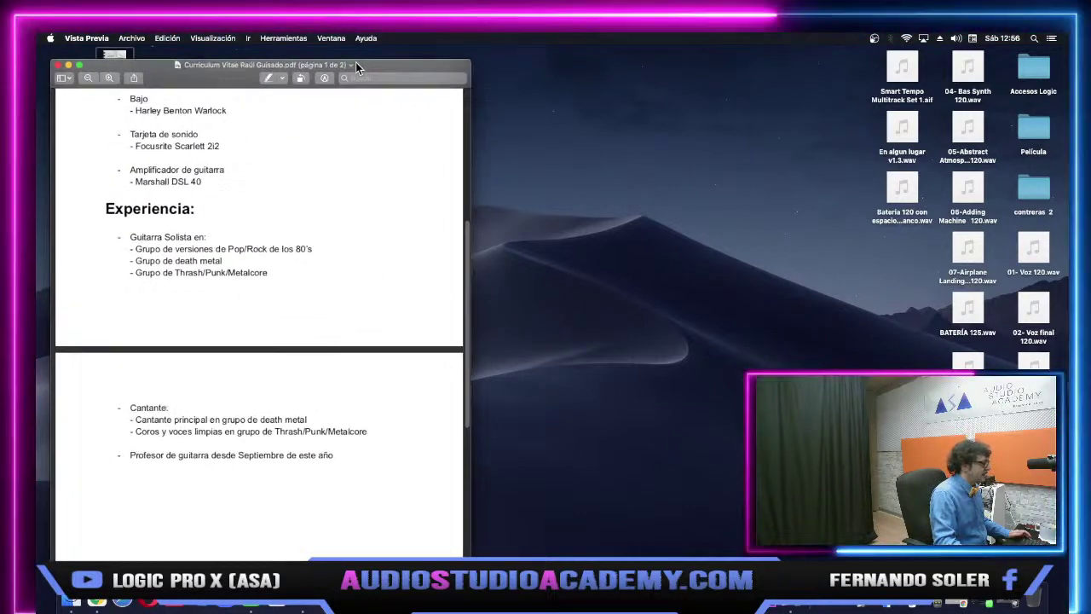
left_click_drag(355, 62, 525, 56)
left_click_drag(639, 234, 688, 236)
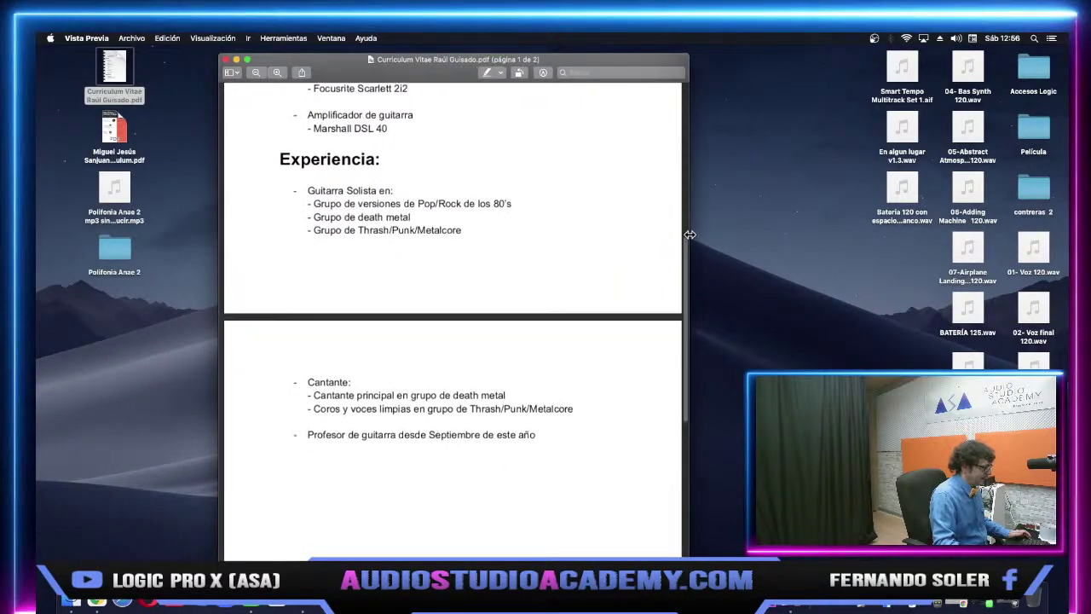
Read through the training, equipment and experience sections of the two-page curriculum.
scroll(482, 447, "up", 4)
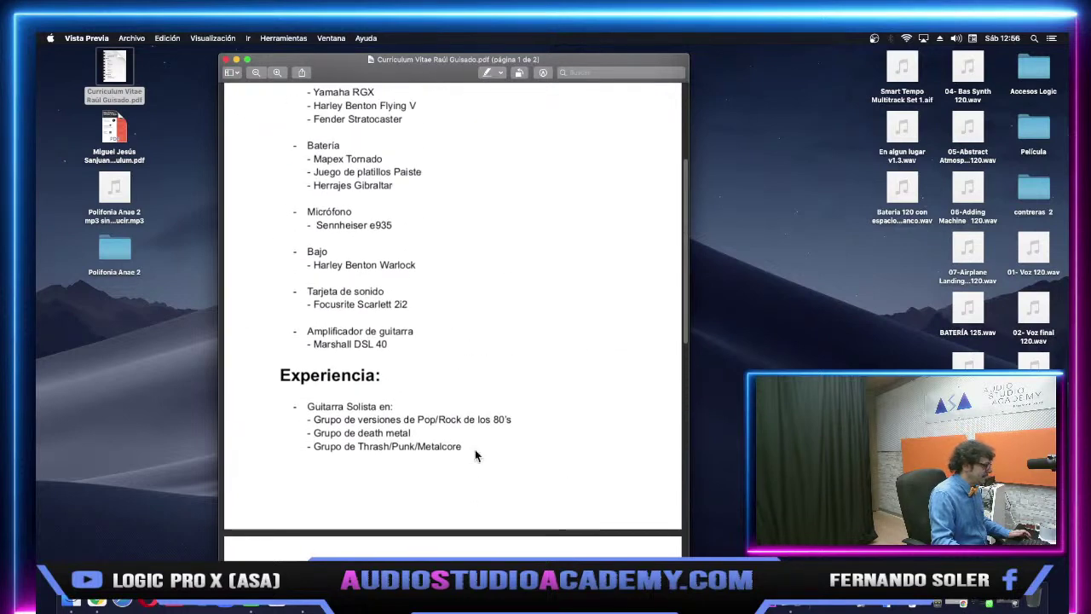
scroll(430, 533, "down", 1)
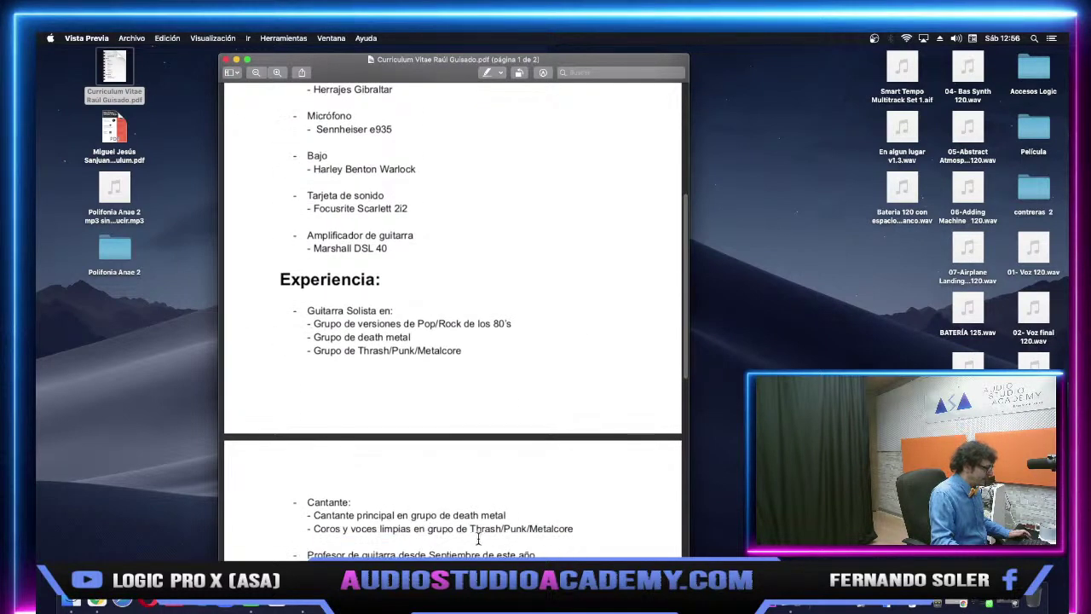
scroll(532, 519, "up", 6)
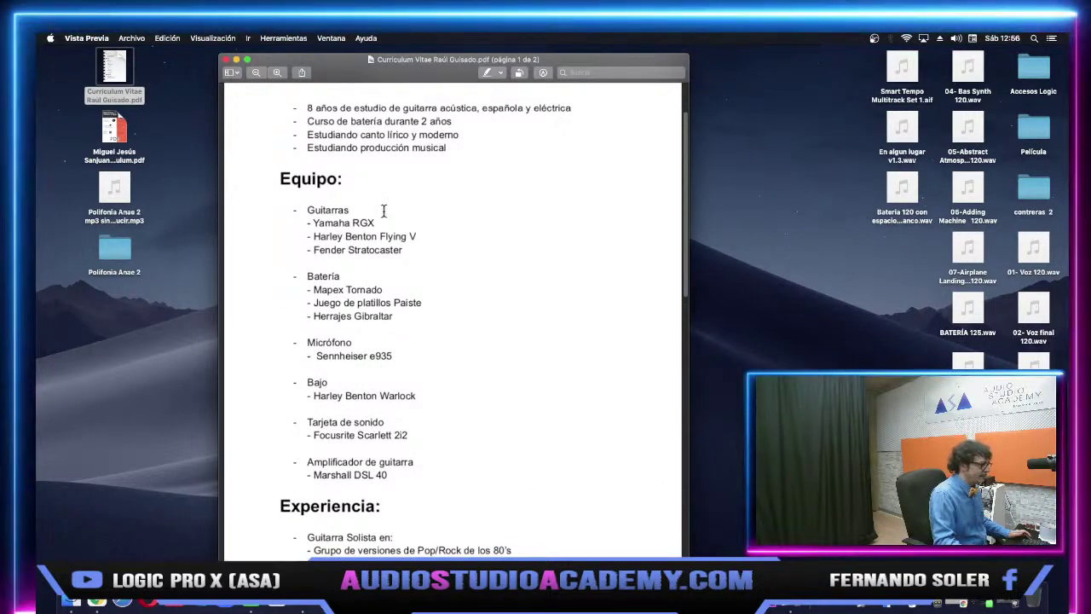
scroll(378, 337, "down", 3)
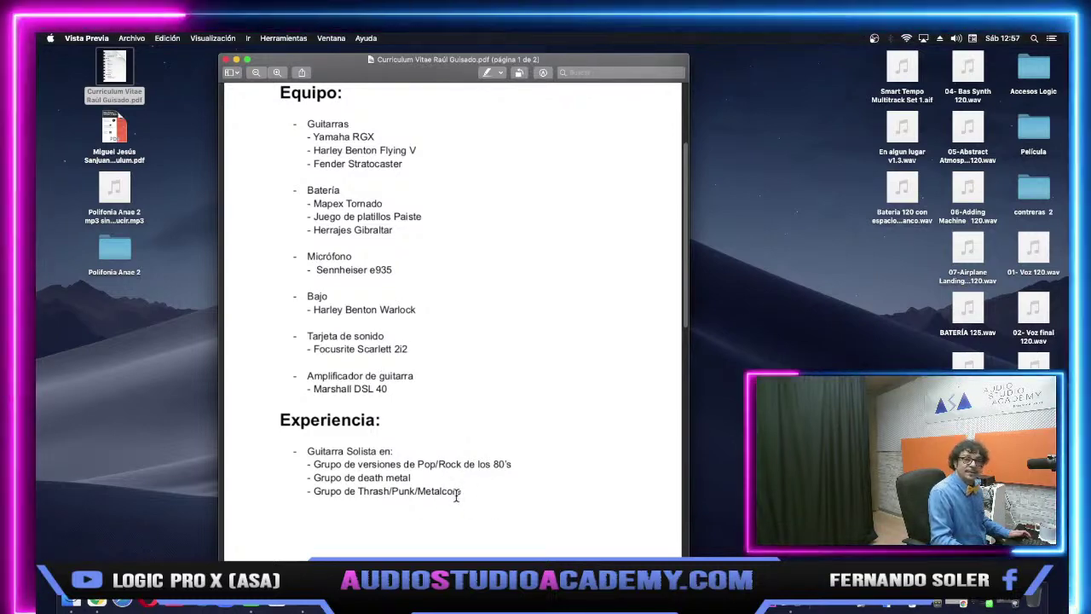
scroll(455, 496, "up", 2)
scroll(456, 497, "up", 3)
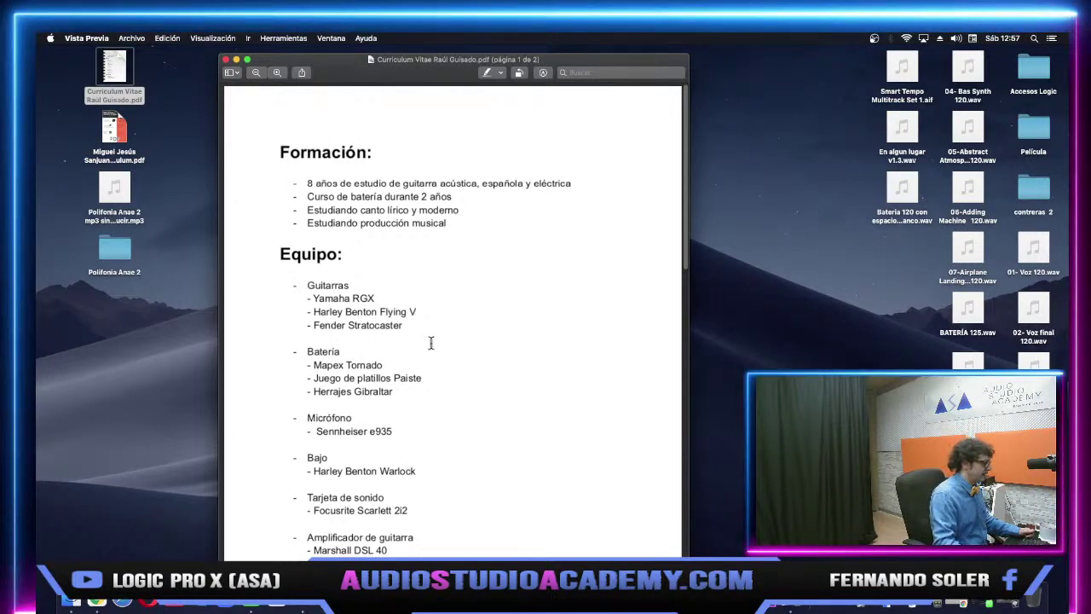
scroll(432, 342, "down", 8)
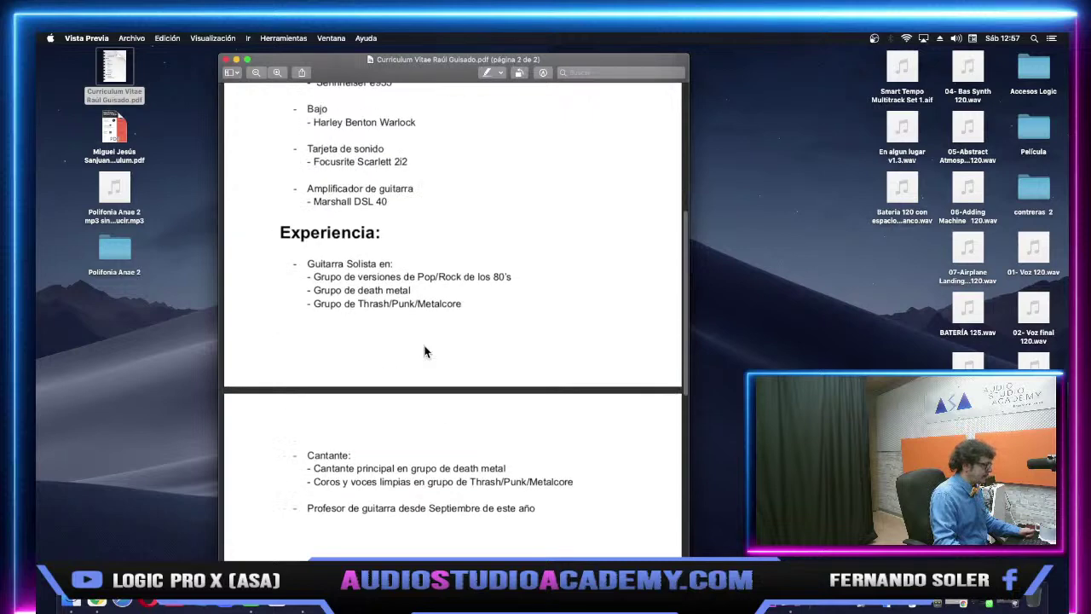
Return to the start of the two-page curriculum, close it and switch back to the Logic Pro X project.
scroll(423, 345, "up", 10)
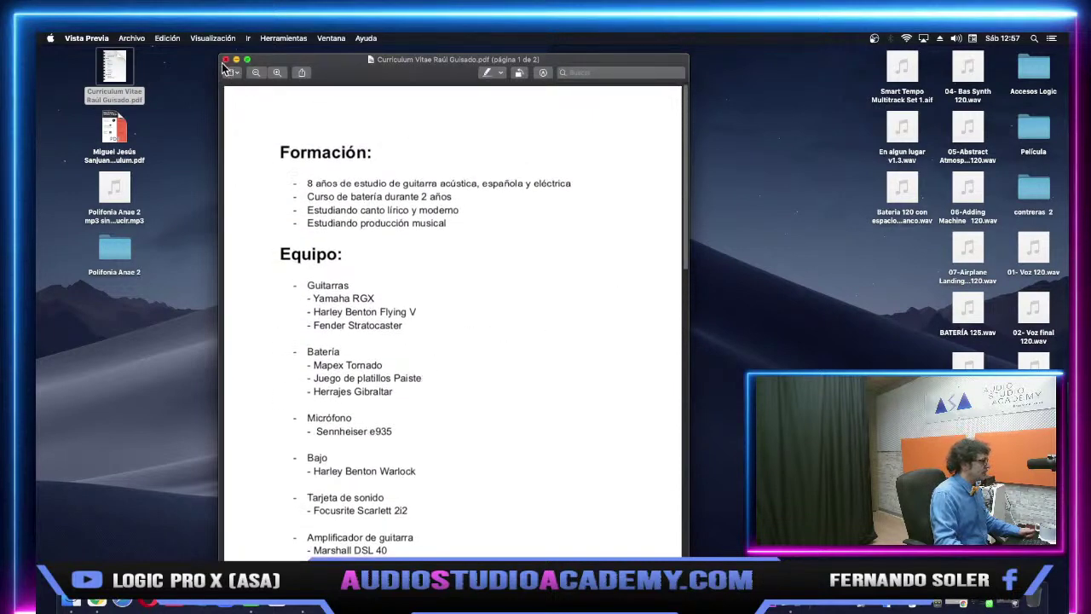
left_click(225, 59)
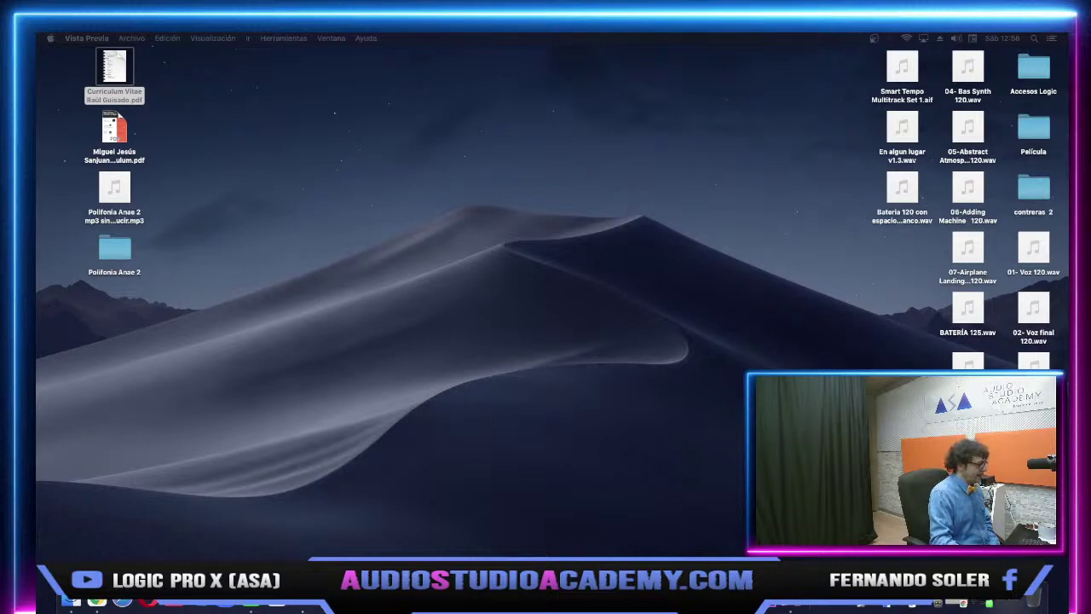
key("super+Tab")
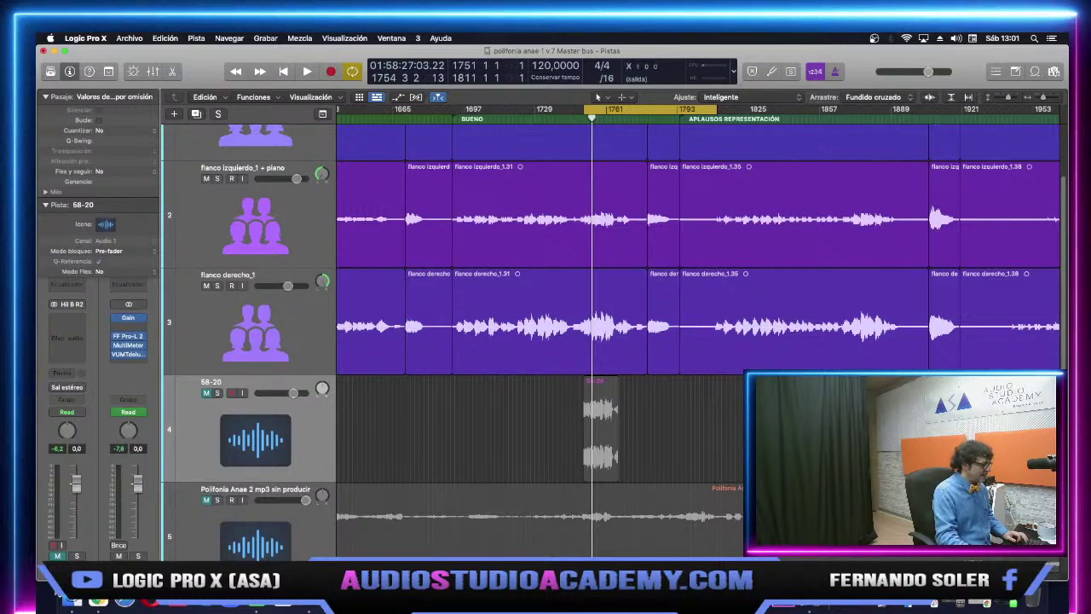
Show the mixer, inspect the Chandler Limited Curve Bender on the Pre 1 bus, and close both the plug-in and the mixer.
key("x")
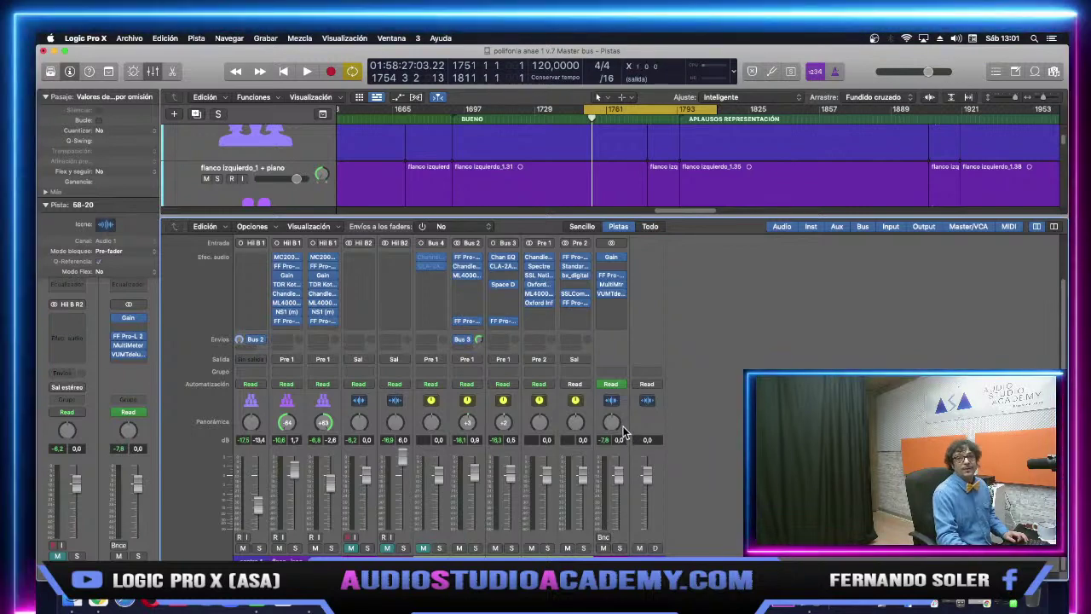
left_click(539, 256)
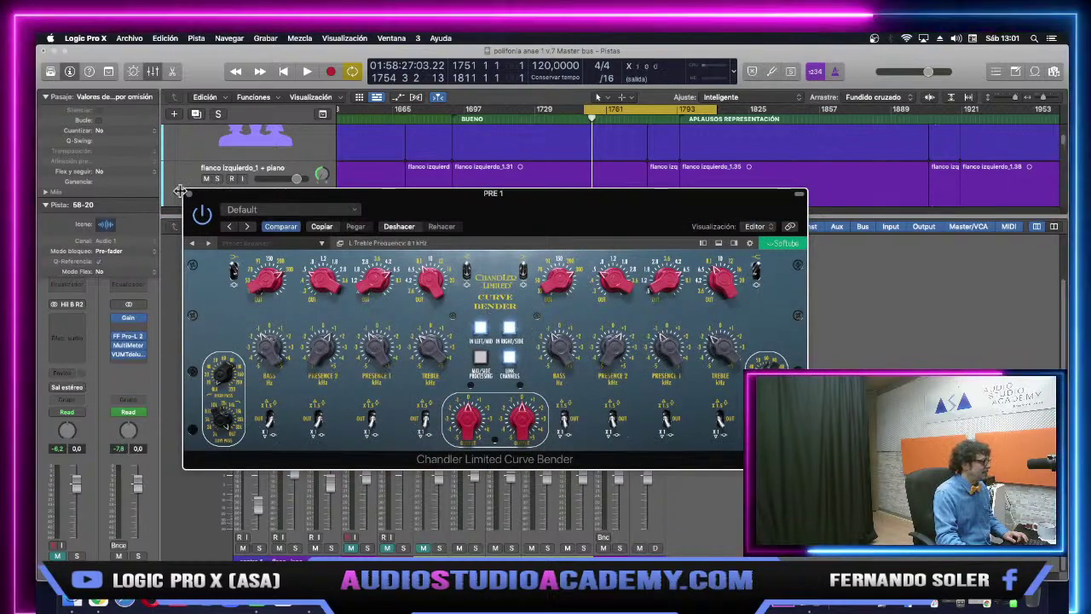
key("super+w")
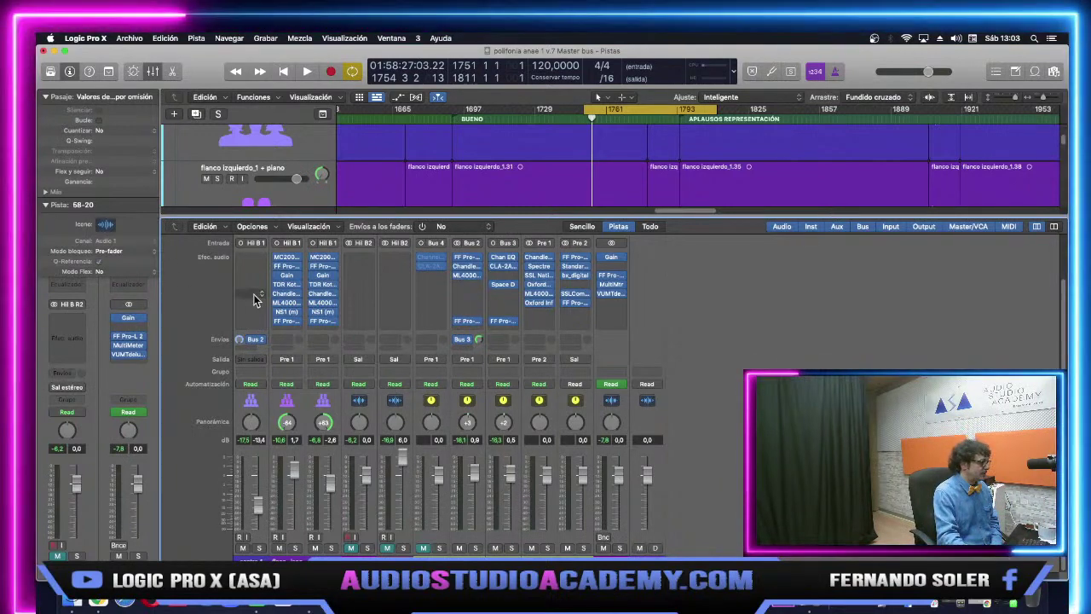
left_click_drag(384, 215, 414, 377)
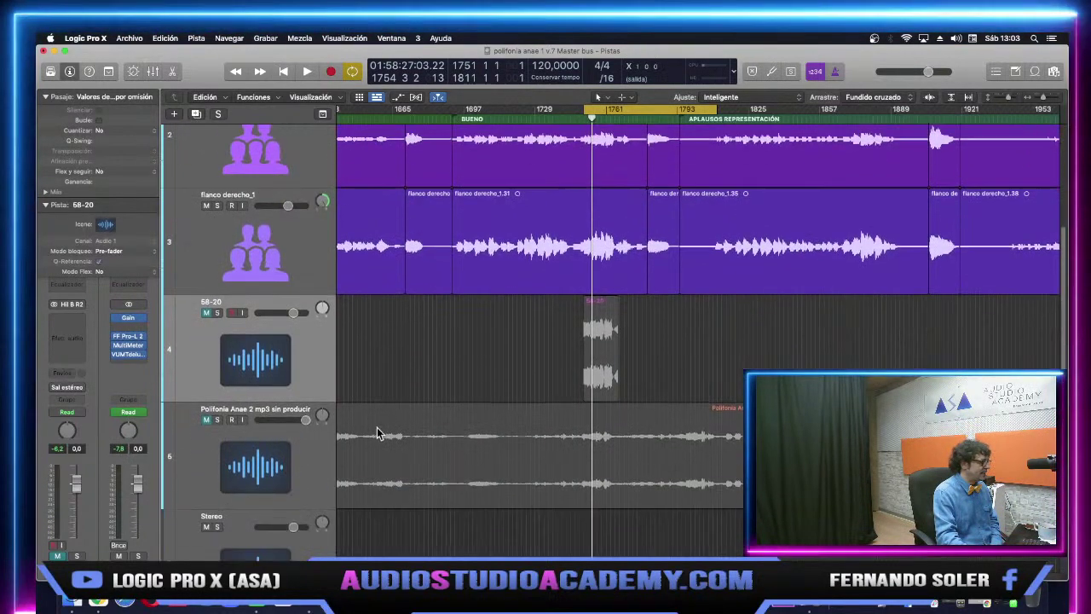
Solo the unproduced Polifonia Anae 2 mp3 track, play a short part of the loop and stop.
left_click(217, 400)
key("space")
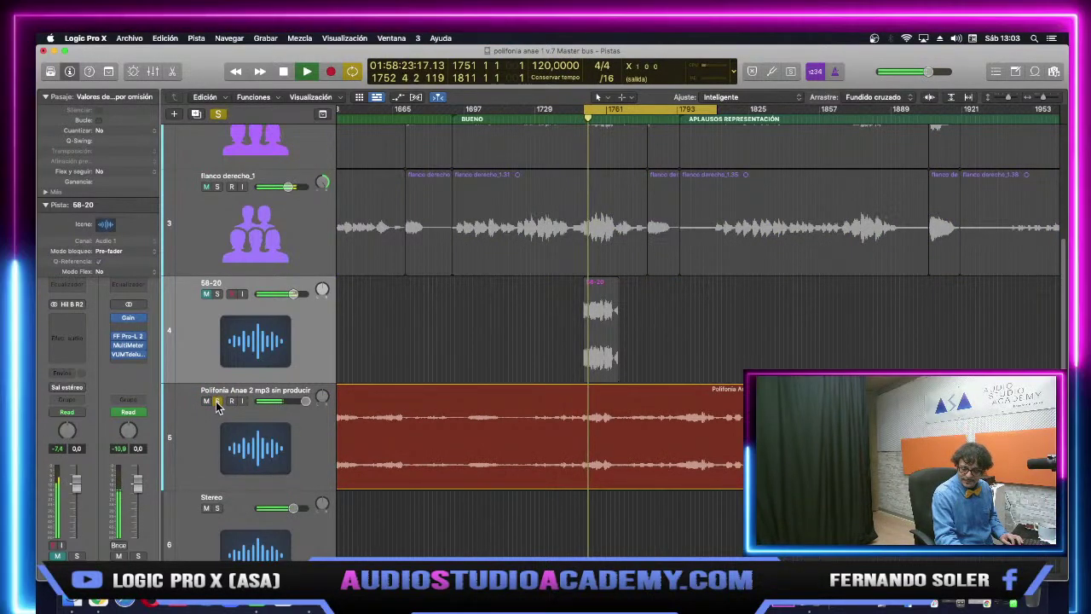
key("space")
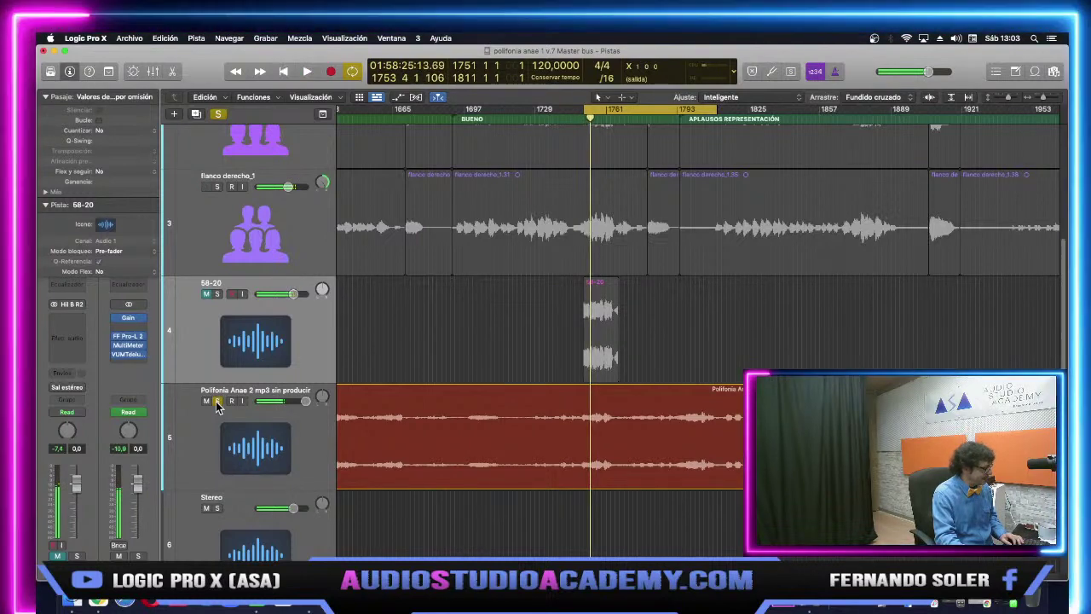
Move the solo from the unproduced mp3 to the 58-20 track, play the same passage and stop.
left_click(218, 401)
left_click(218, 294)
key("space")
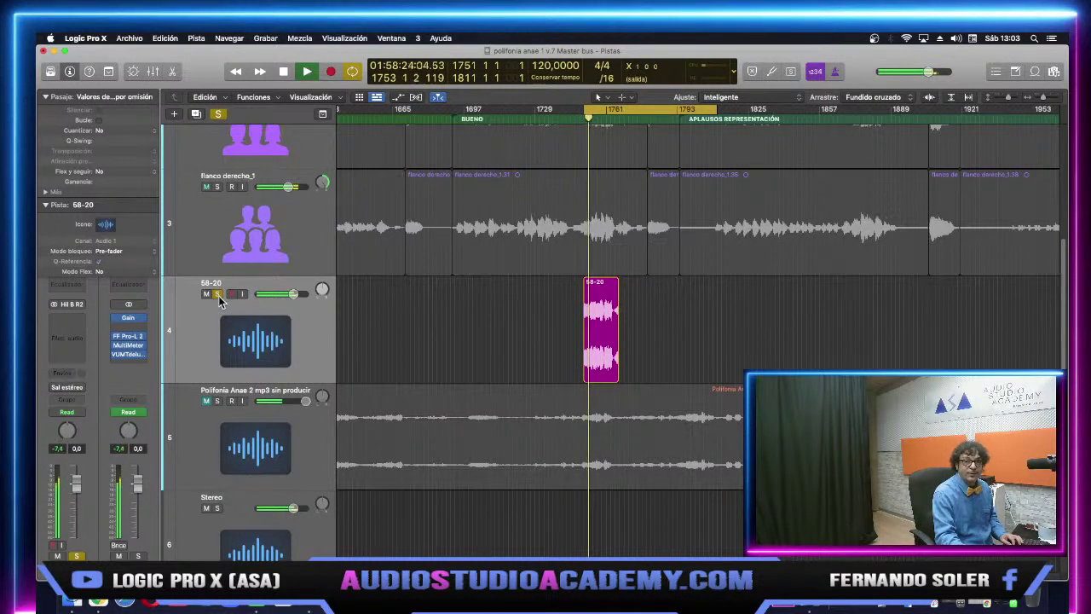
key("space")
Remove the solo from the 58-20 track, play the full processed mix for comparison and stop.
left_click(218, 294)
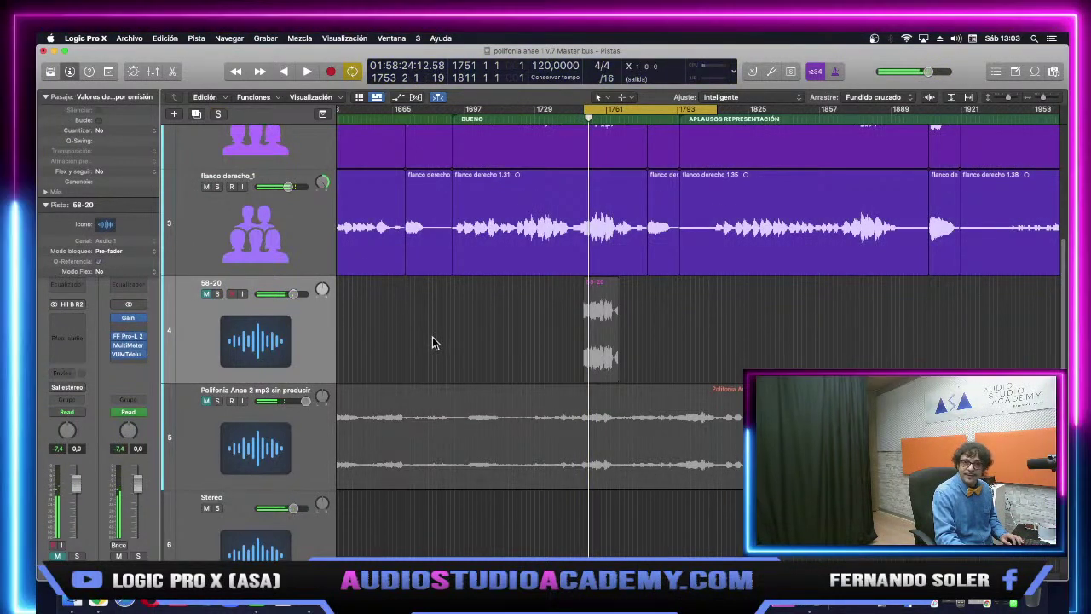
key("space")
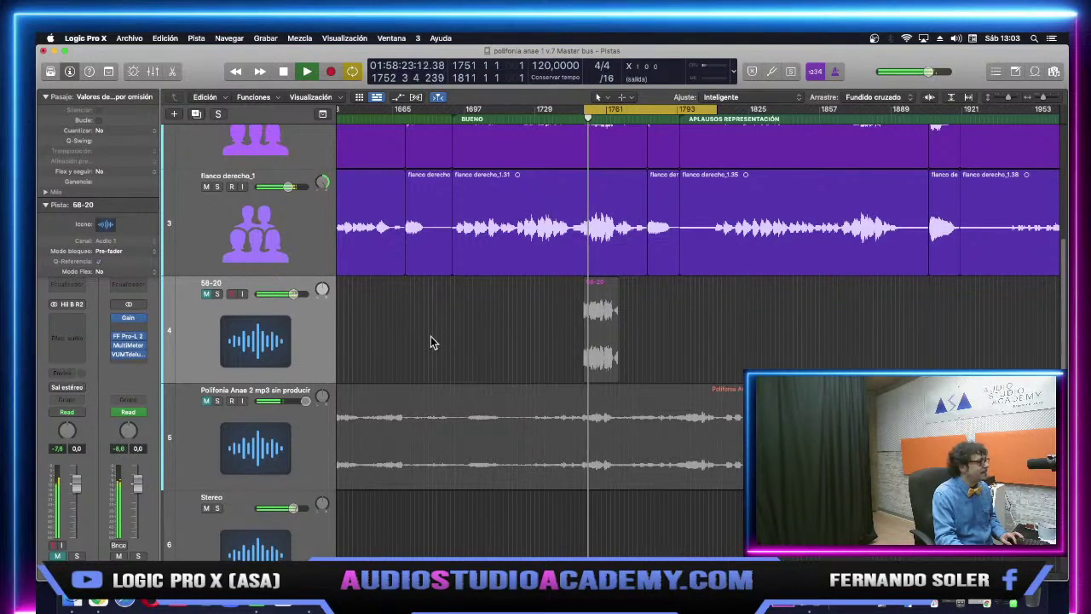
key("space")
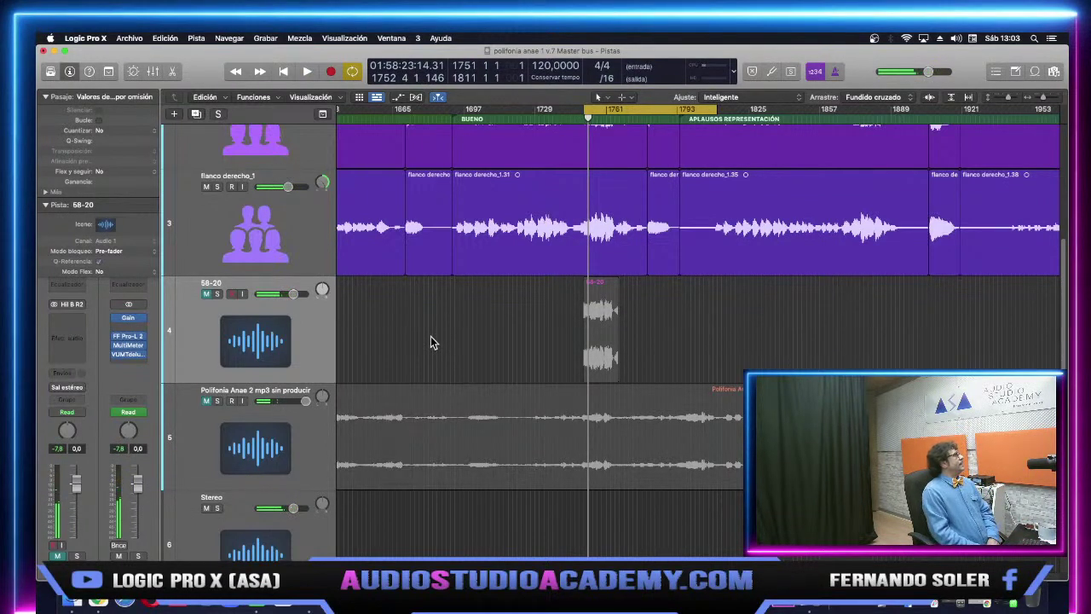